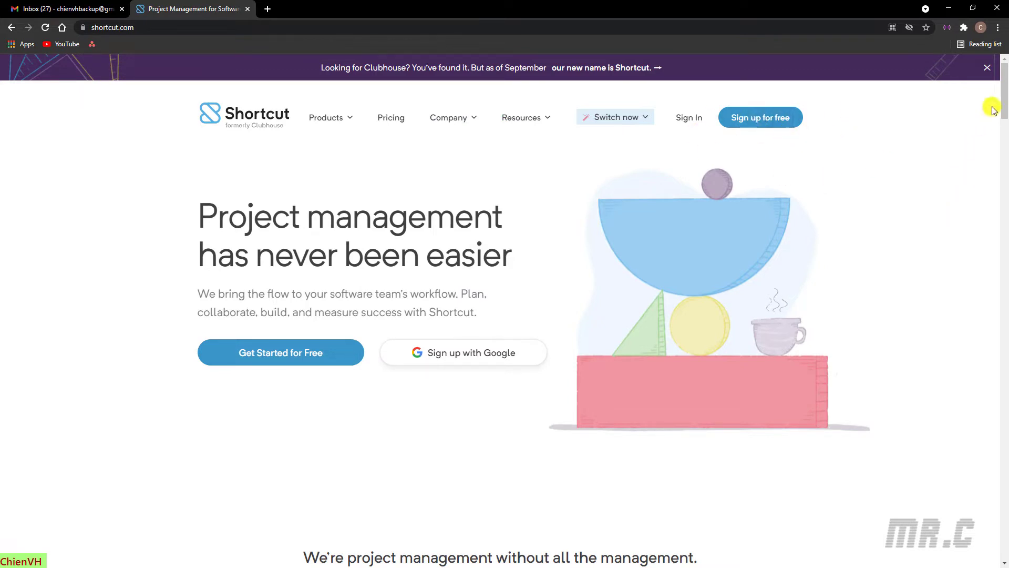
# - Scroll through the Shortcut homepage and start a free sign-up
pyautogui.moveTo(1003, 97); pyautogui.dragTo(1004, 129)
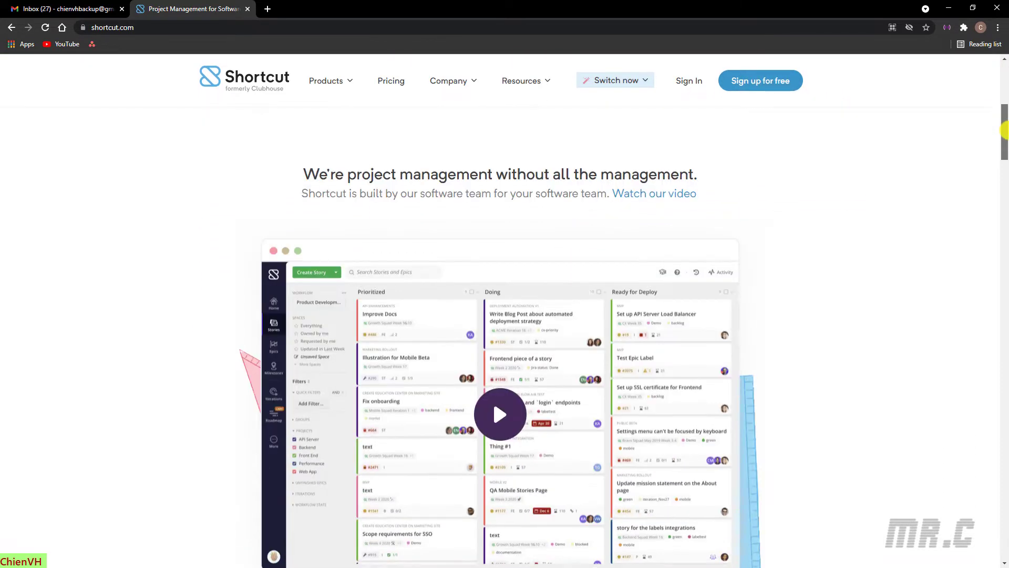
pyautogui.scroll(-4, 867, 293)
pyautogui.scroll(-6, 631, 274)
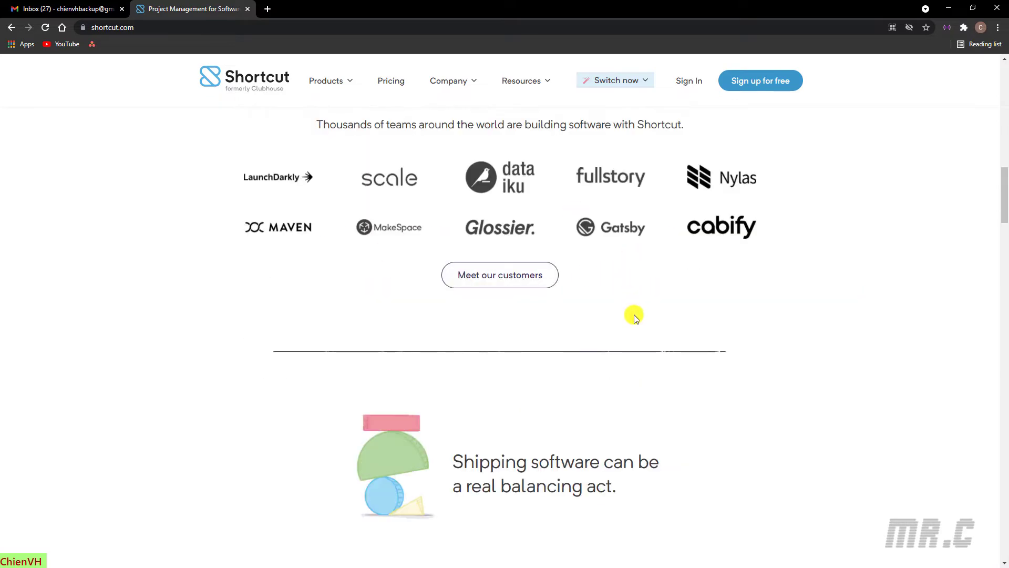
pyautogui.scroll(-3, 636, 321)
pyautogui.scroll(-4, 641, 336)
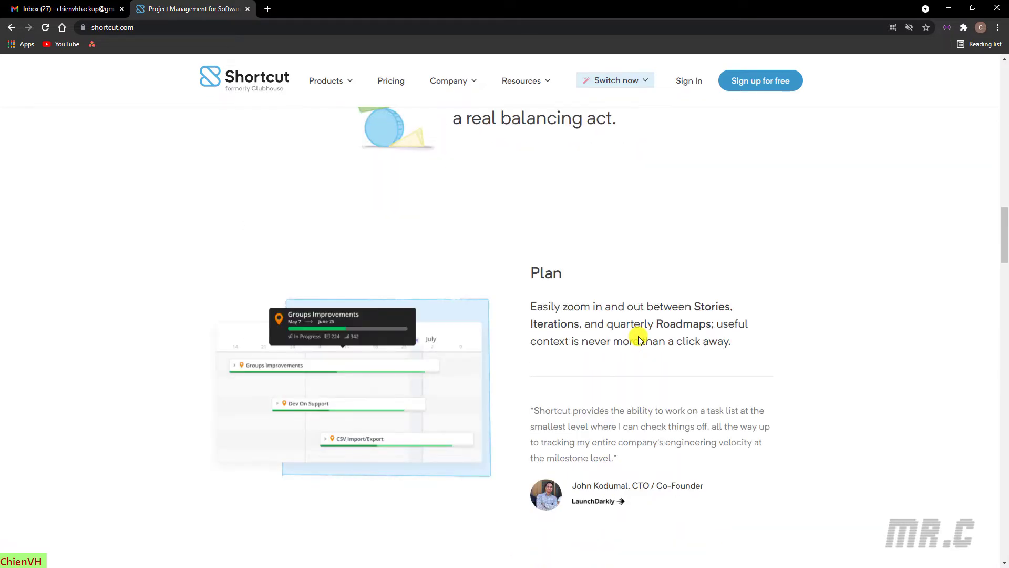
pyautogui.scroll(-3, 639, 339)
pyautogui.scroll(-4, 491, 266)
pyautogui.scroll(-6, 310, 333)
pyautogui.scroll(-3, 304, 422)
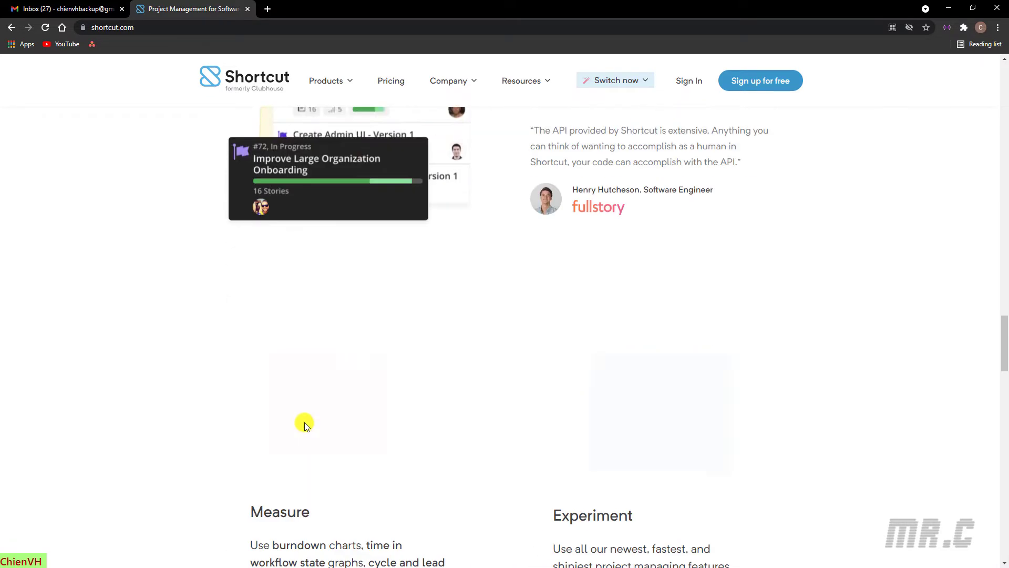
pyautogui.scroll(-10, 305, 421)
pyautogui.moveTo(1004, 404); pyautogui.dragTo(1004, 79)
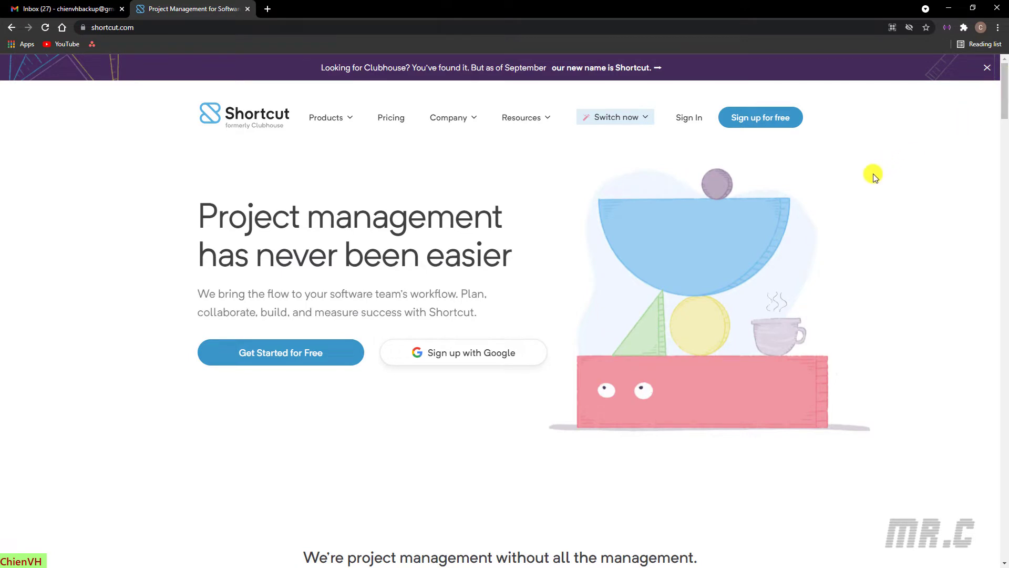
pyautogui.click(765, 118)
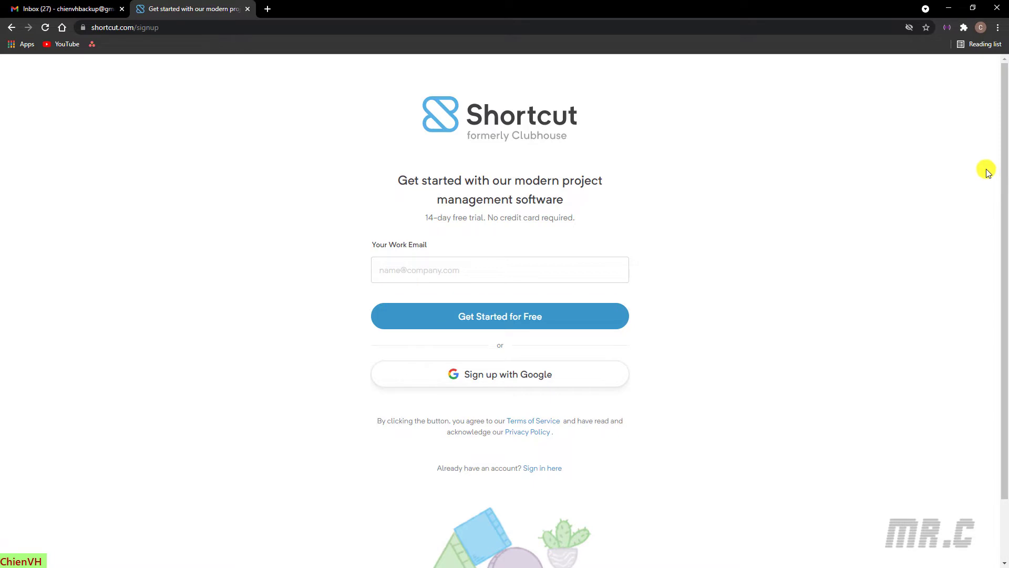
# - Complete the Get Started sign-up to reach the Create your Organization step
pyautogui.click(439, 246)
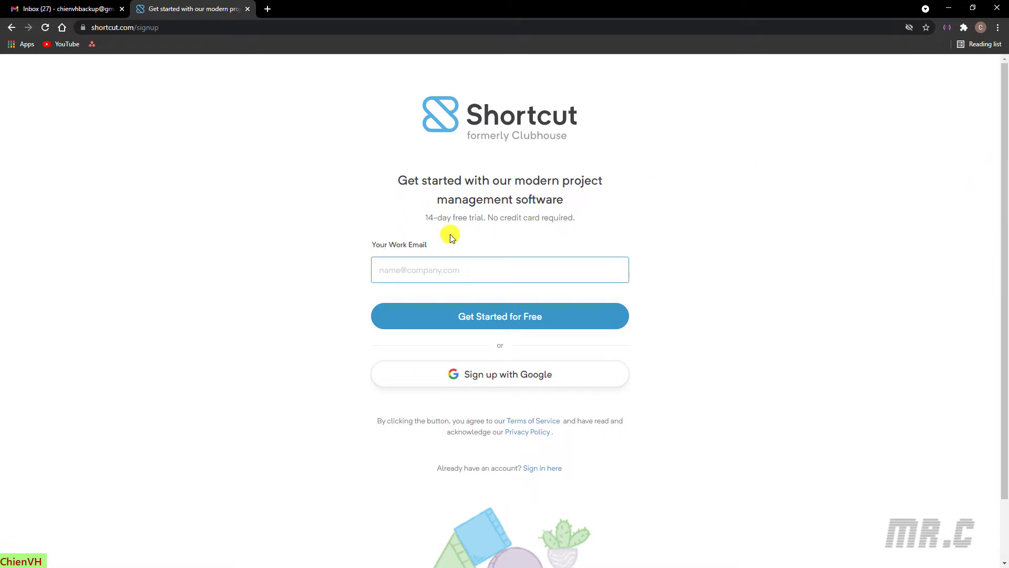
pyautogui.click(451, 237)
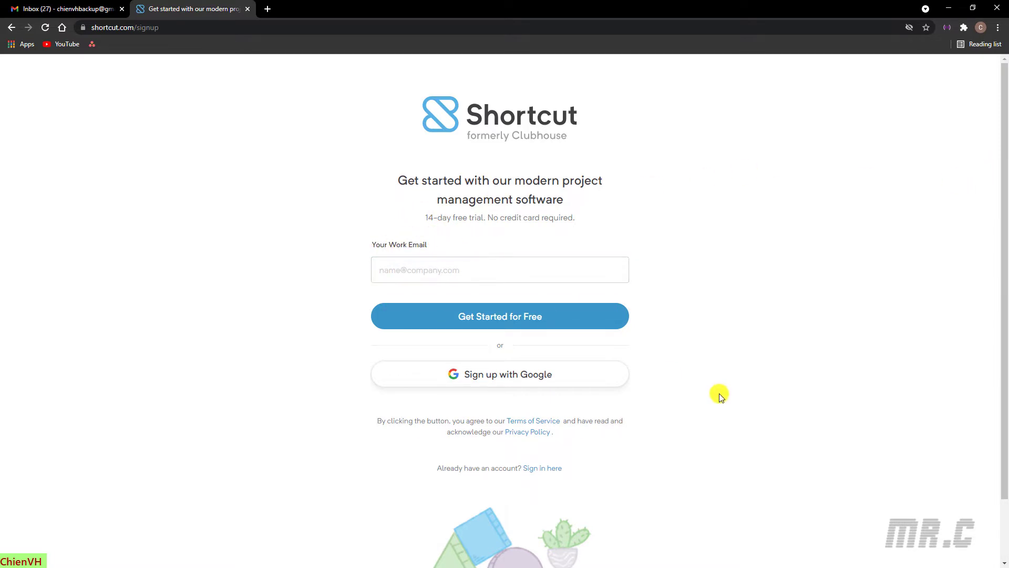
pyautogui.click(519, 385)
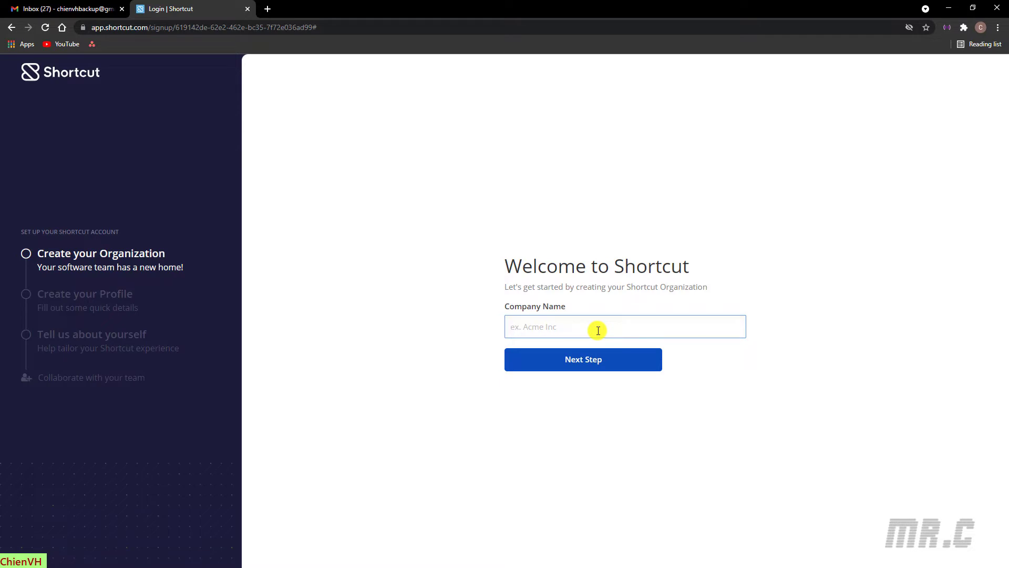
# - Enter the company name, then the user's full name, and create the account
pyautogui.write('Chie')
pyautogui.write('n Vu ')
pyautogui.write('Softwar')
pyautogui.write('e')
pyautogui.click(612, 360)
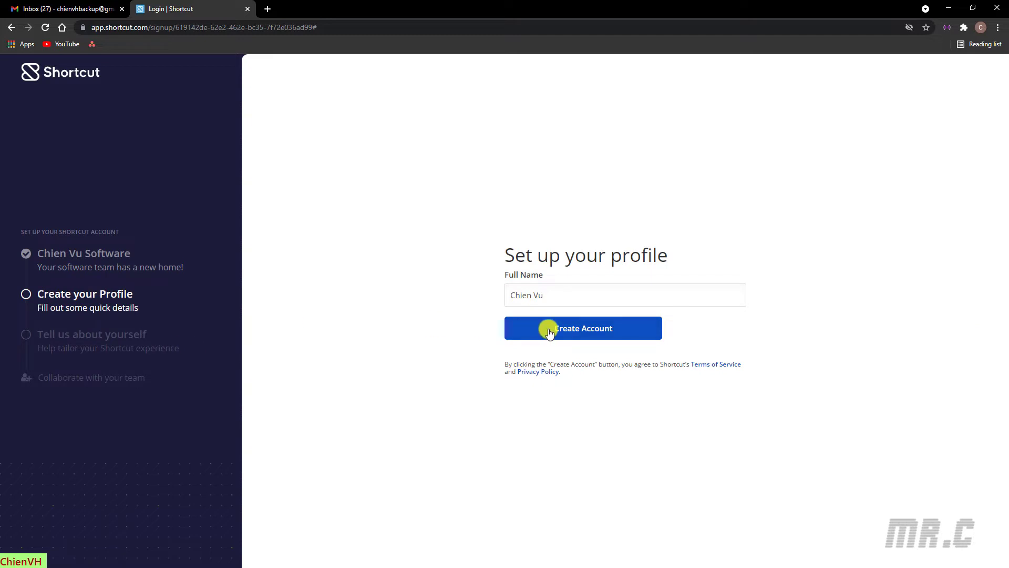
pyautogui.click(534, 293)
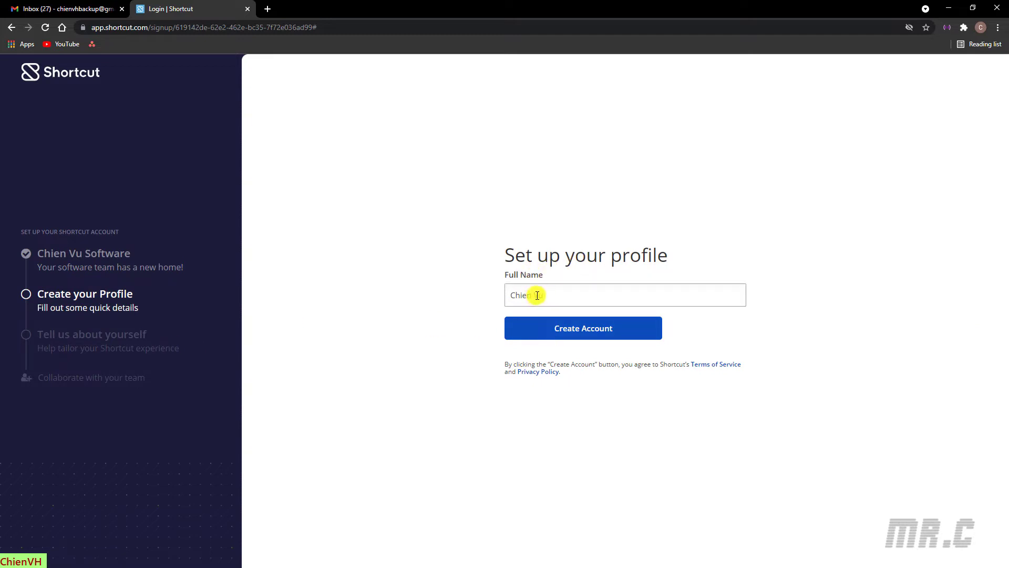
pyautogui.click(614, 332)
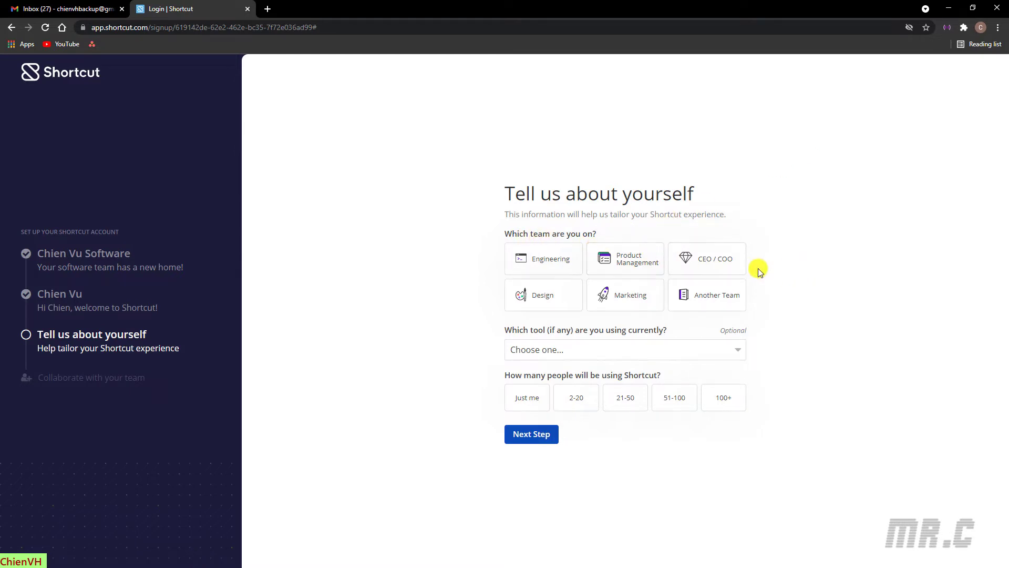
# - Answer onboarding as a Product Management team using Jira with 21-50 people, and continue
pyautogui.click(627, 265)
pyautogui.click(738, 350)
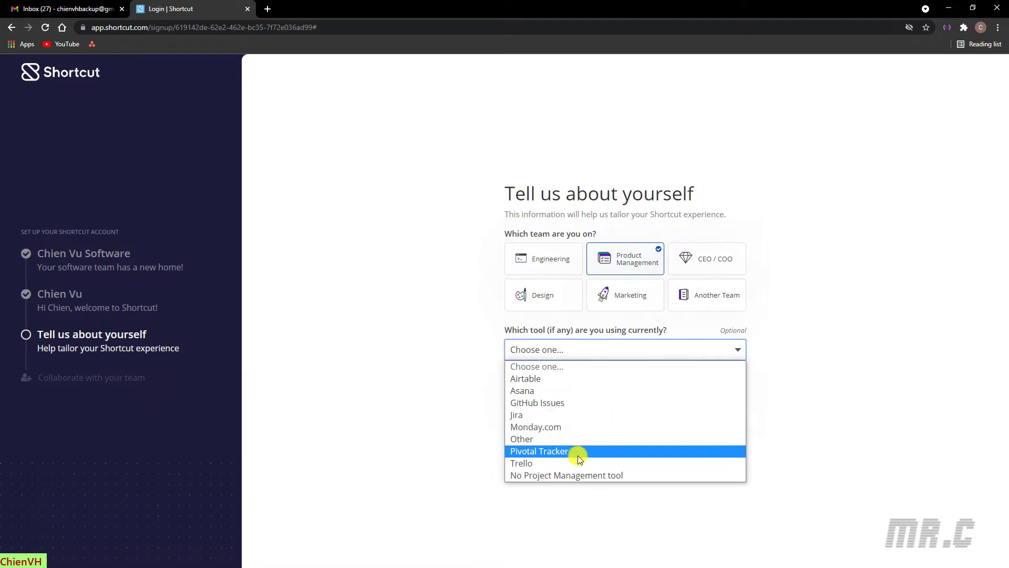
pyautogui.click(546, 416)
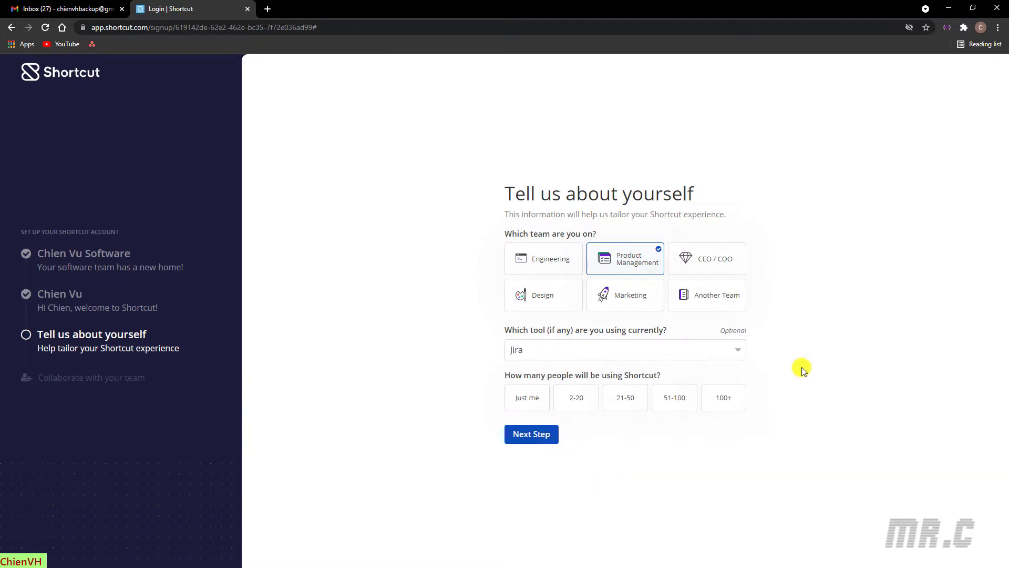
pyautogui.moveTo(474, 376); pyautogui.dragTo(682, 377)
pyautogui.click(764, 365)
pyautogui.click(626, 398)
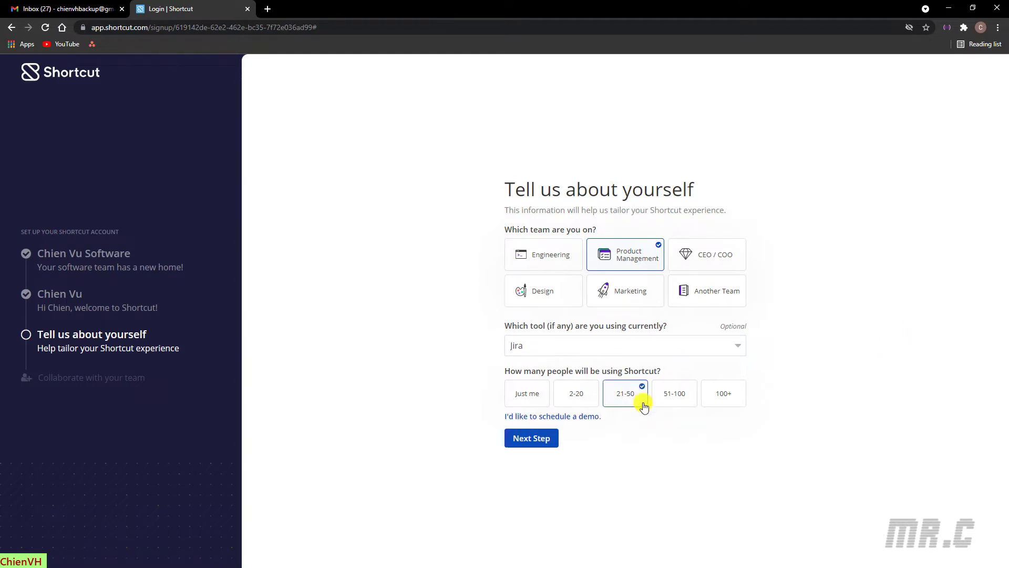
pyautogui.click(538, 443)
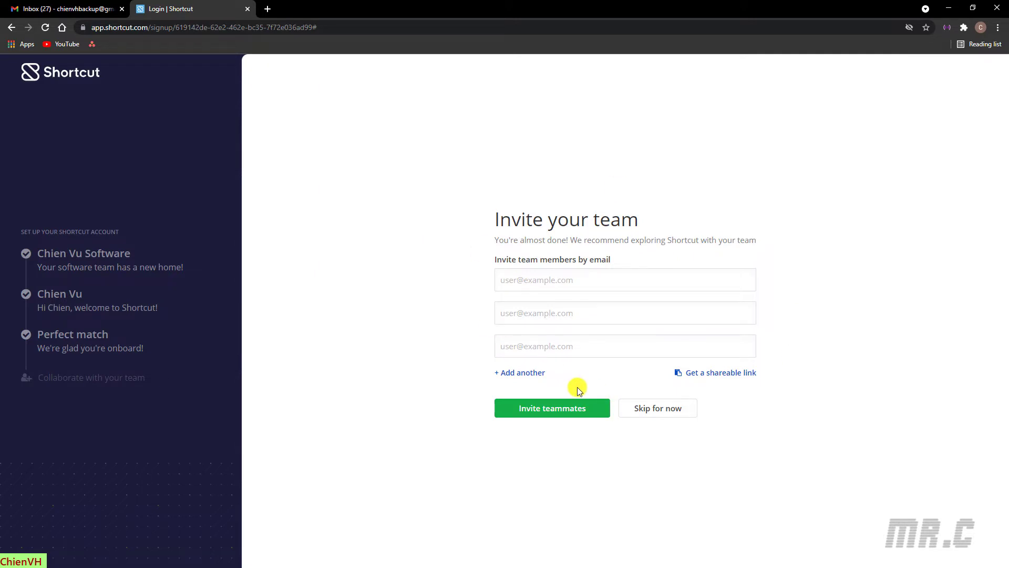
# - Skip inviting teammates and choose 'I just want to explore' to reach the dashboard
pyautogui.click(669, 409)
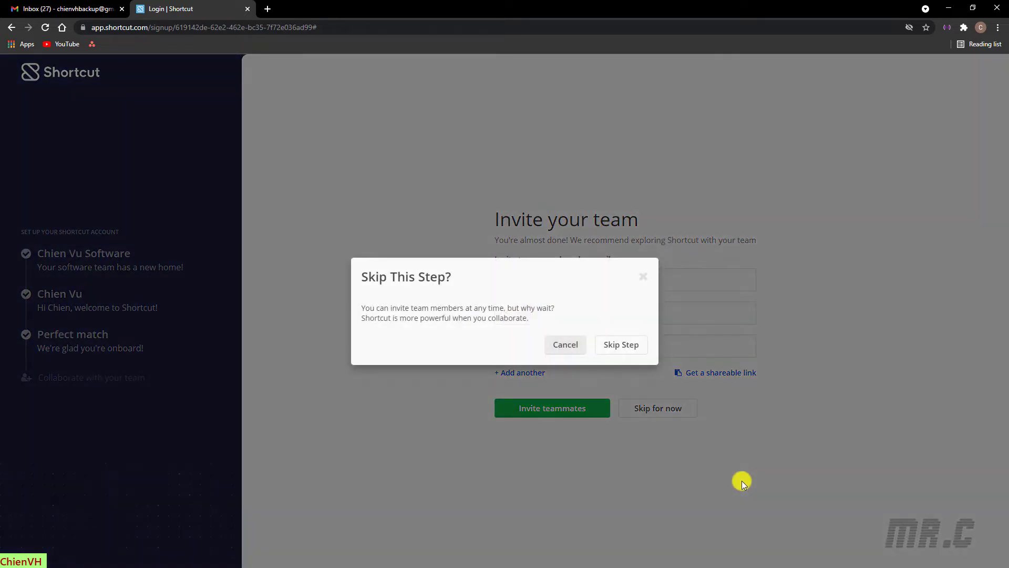
pyautogui.click(624, 346)
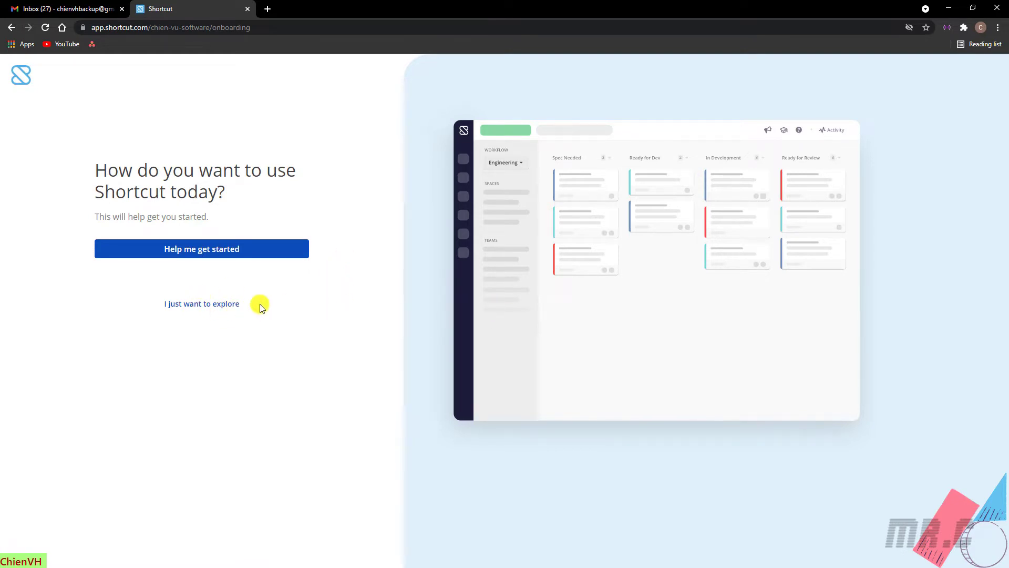
pyautogui.click(202, 305)
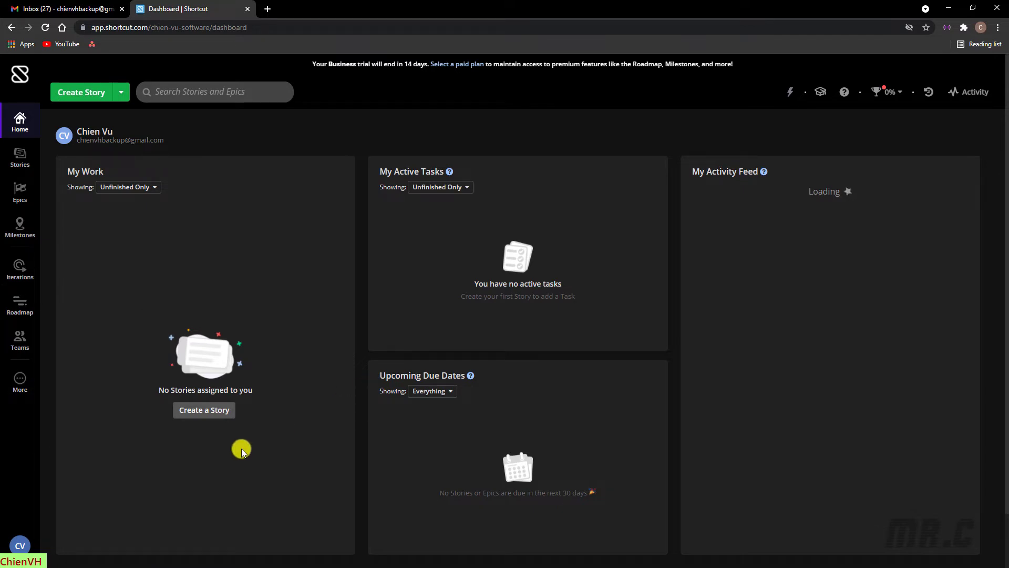
# - Try the Light Mode, Dark Mode and System Setting themes from the profile menu
pyautogui.click(20, 547)
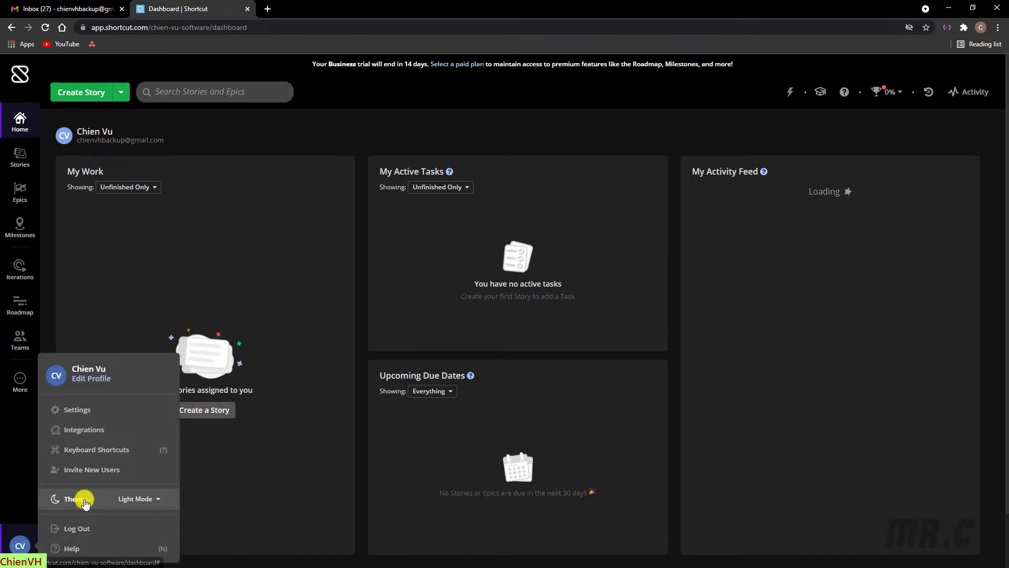
pyautogui.click(158, 500)
pyautogui.click(143, 451)
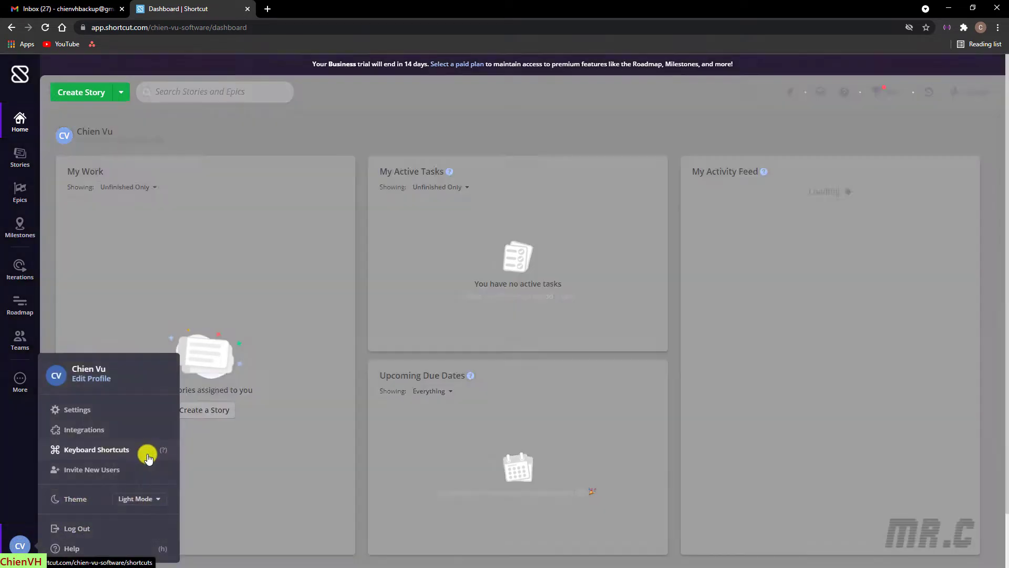
pyautogui.click(230, 221)
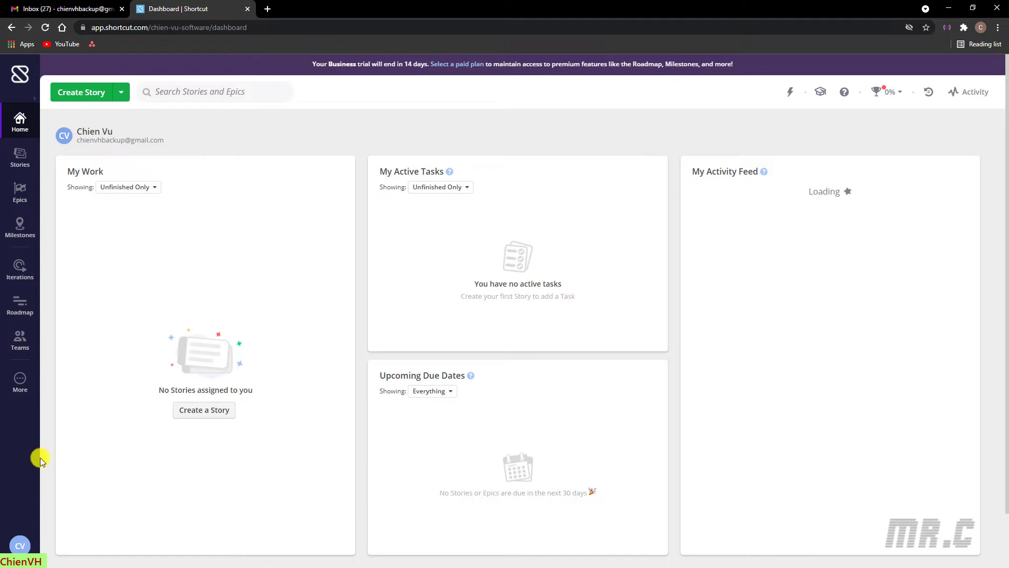
pyautogui.click(21, 548)
pyautogui.click(157, 498)
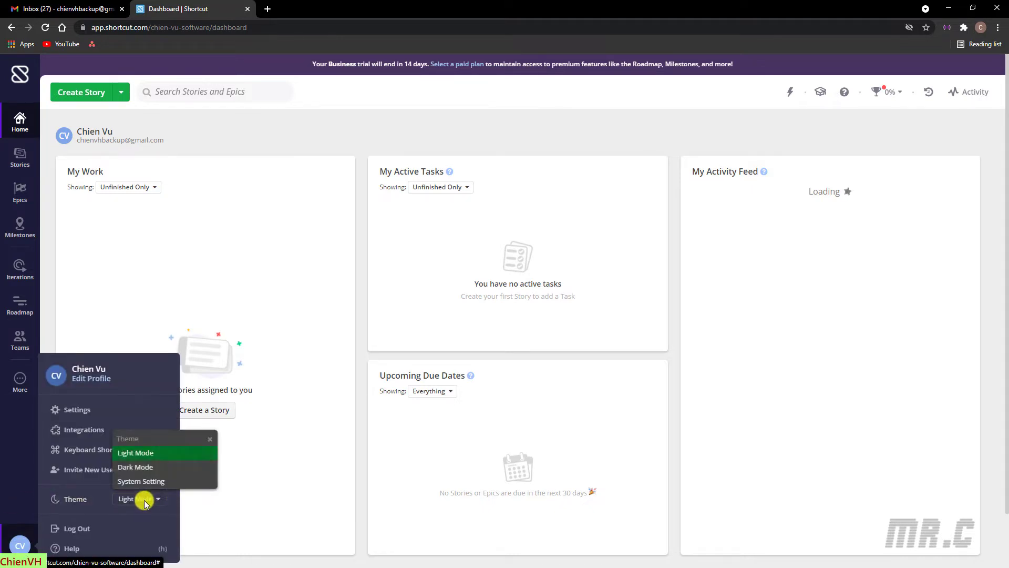
pyautogui.click(140, 466)
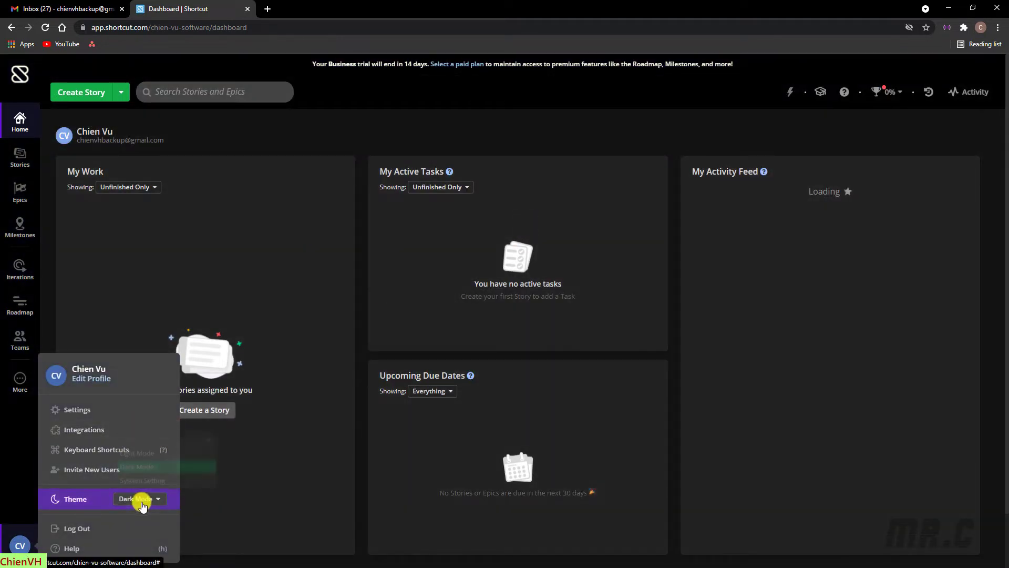
pyautogui.click(139, 499)
pyautogui.click(136, 453)
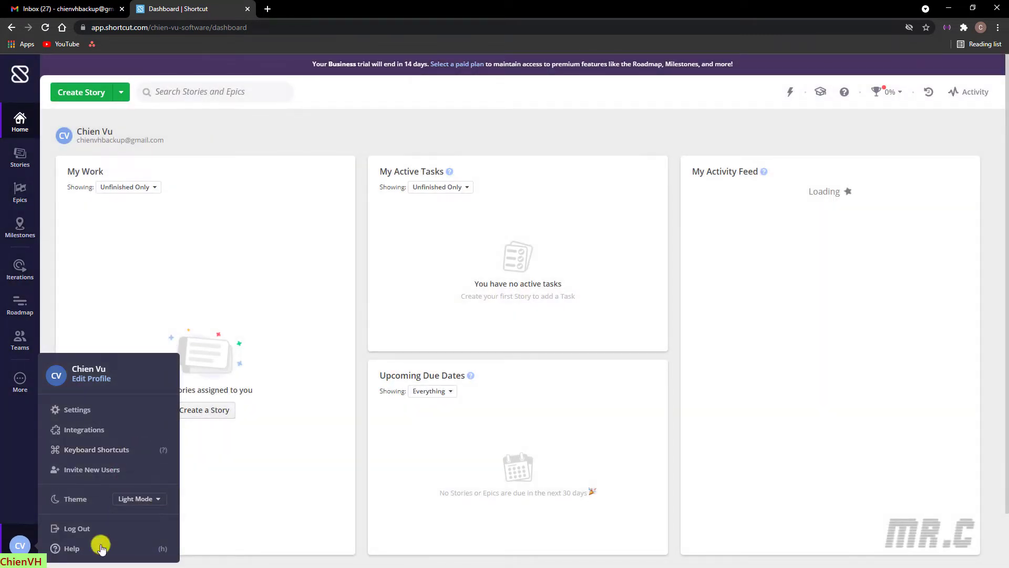
pyautogui.click(147, 498)
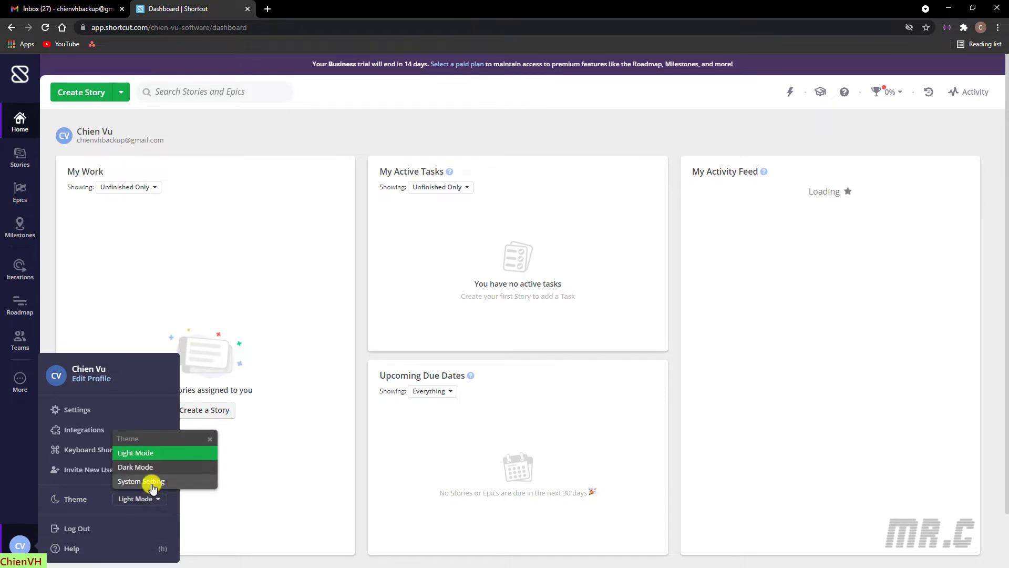
pyautogui.click(152, 484)
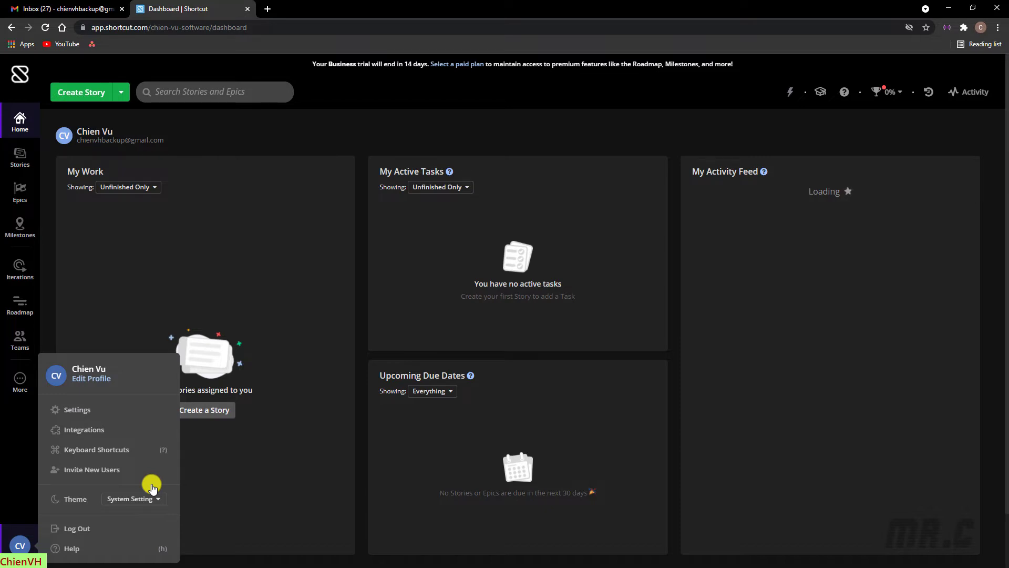
pyautogui.click(391, 393)
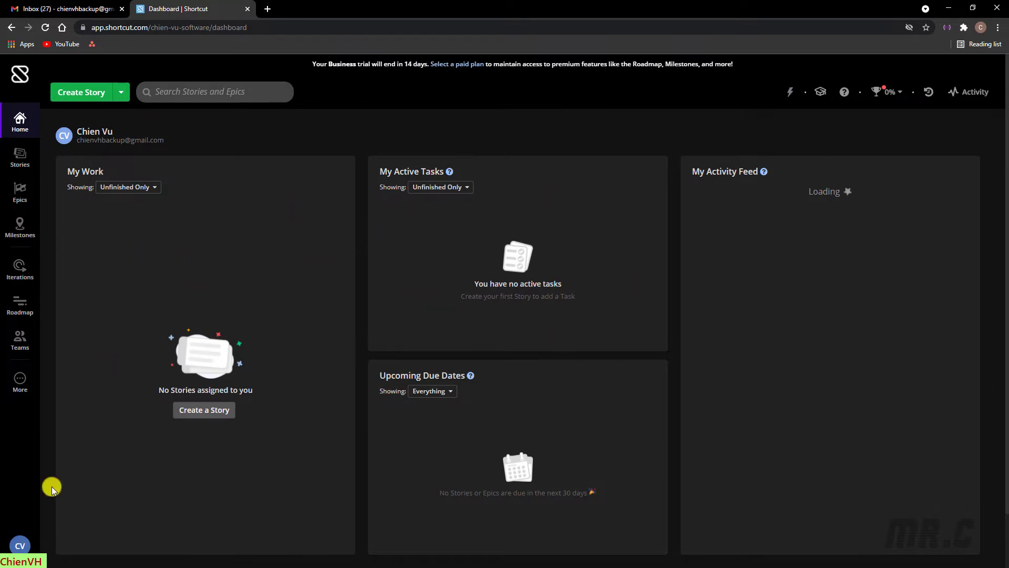
# - Set the app theme to Light Mode
pyautogui.click(20, 545)
pyautogui.click(140, 506)
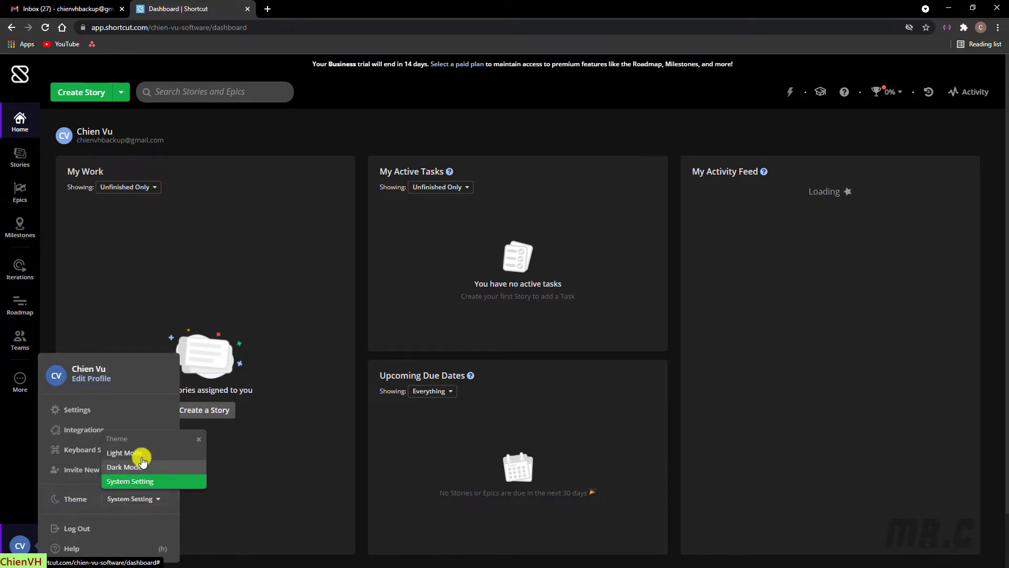
pyautogui.click(138, 450)
pyautogui.click(478, 140)
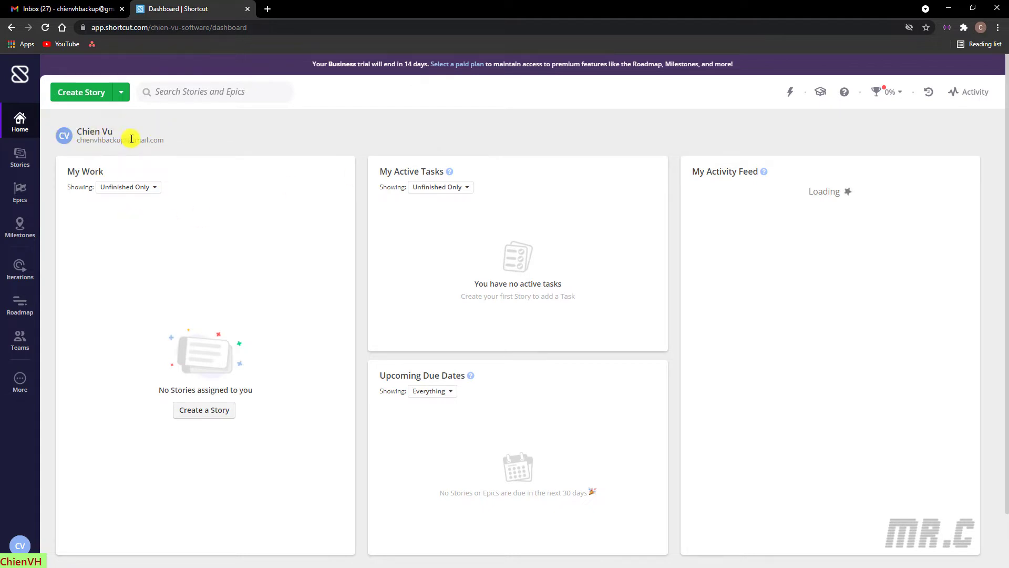
pyautogui.click(122, 93)
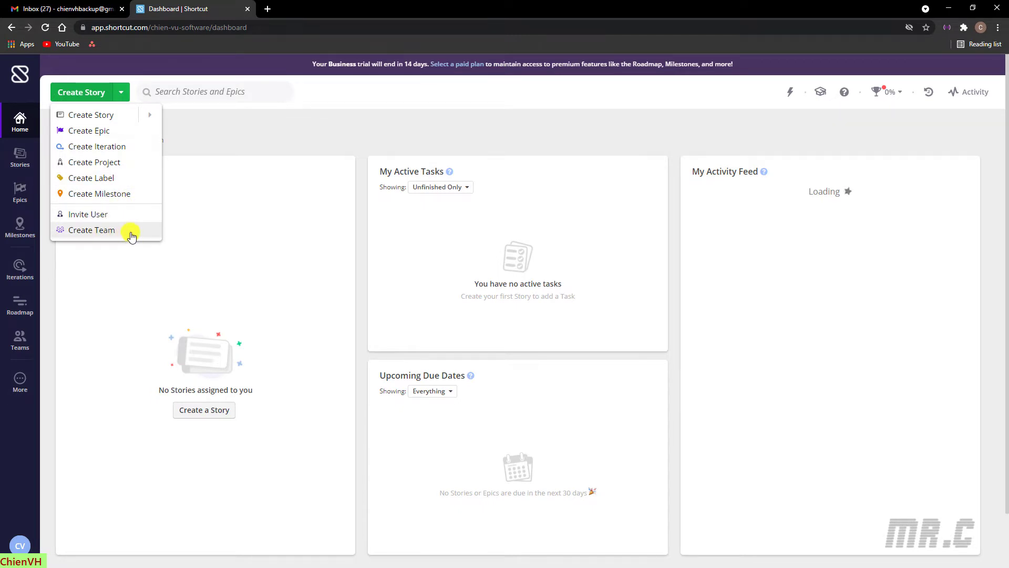
pyautogui.click(164, 92)
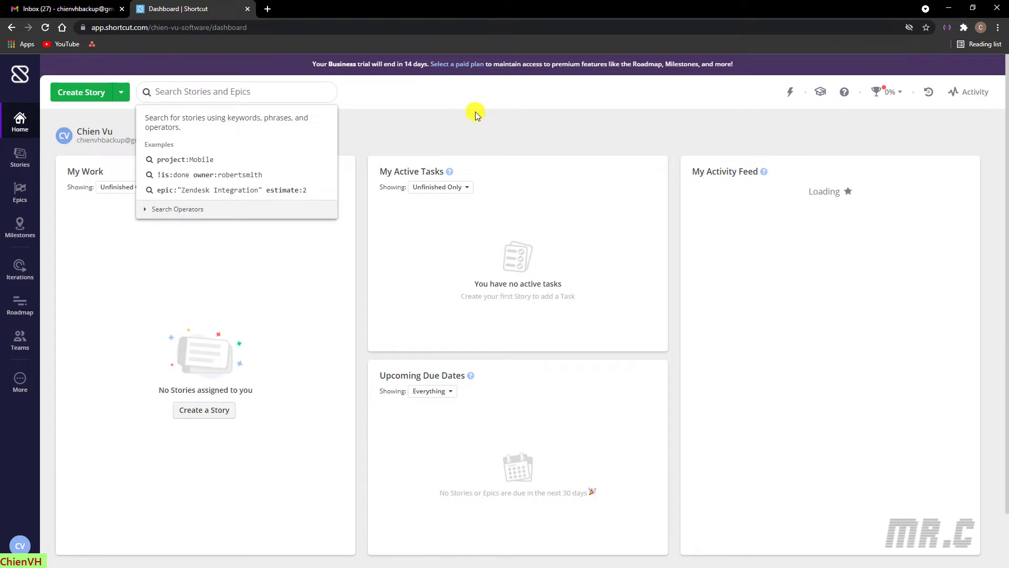
pyautogui.click(476, 115)
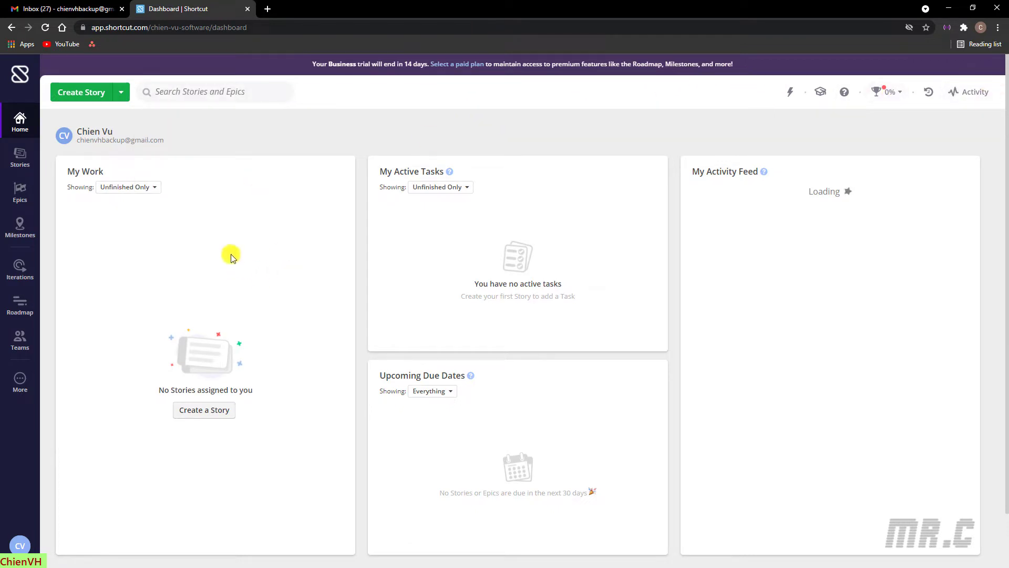
pyautogui.moveTo(64, 129); pyautogui.dragTo(250, 148)
pyautogui.click(275, 126)
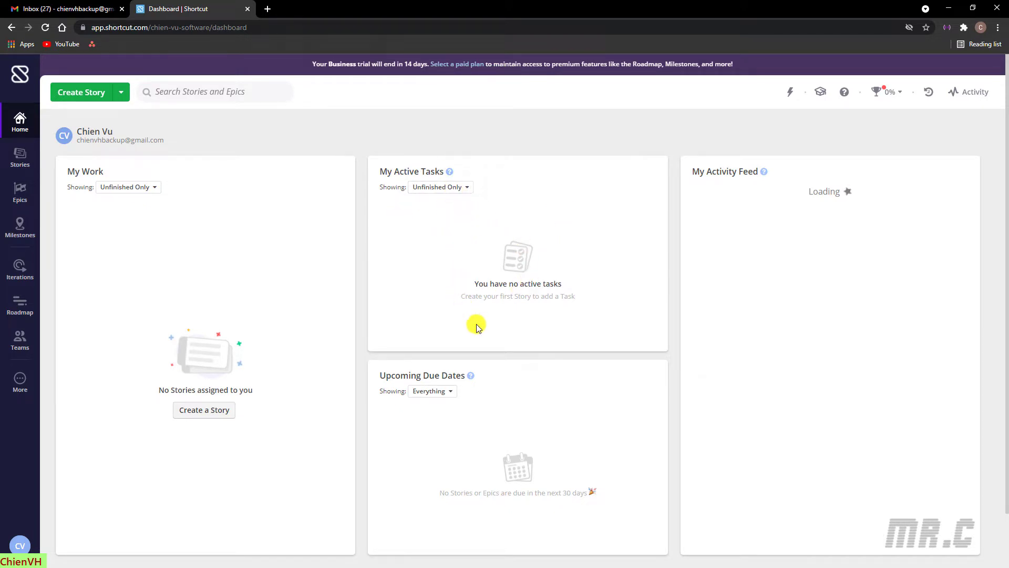
pyautogui.scroll(-2, 525, 427)
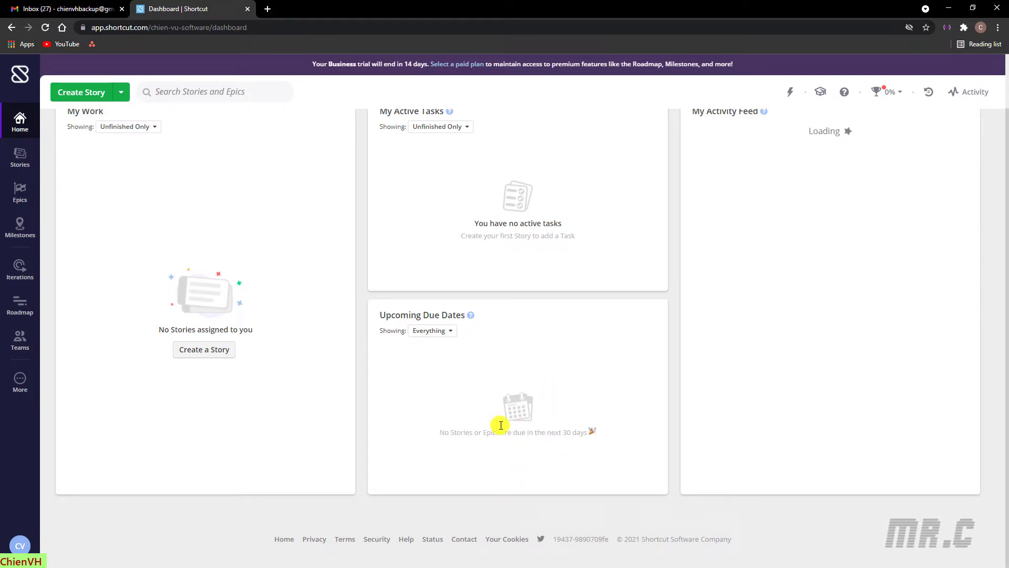
pyautogui.scroll(2, 716, 208)
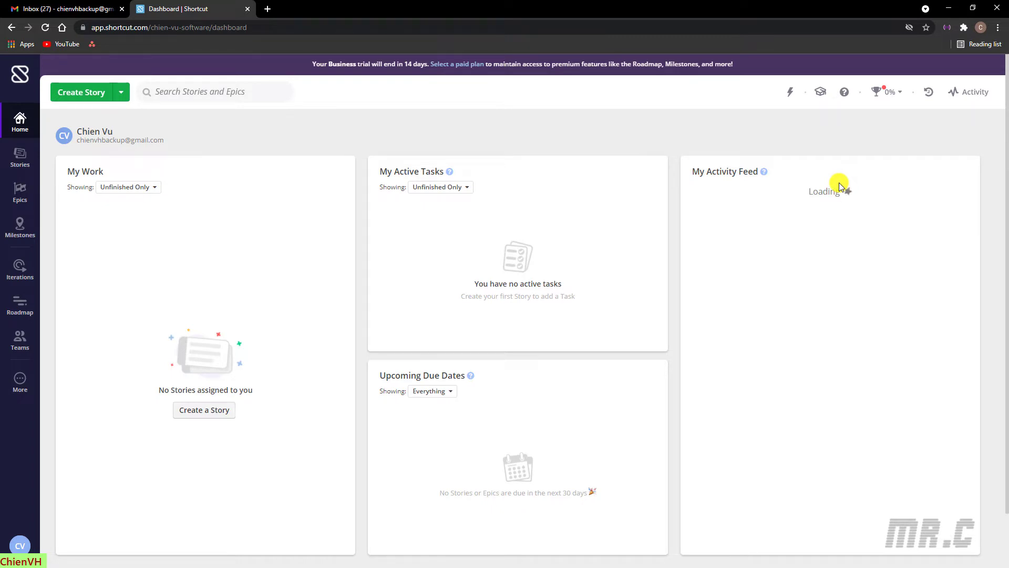
# - Browse the Stories, Epics, Milestones, Iterations and Roadmap pages, ending on Teams
pyautogui.click(23, 157)
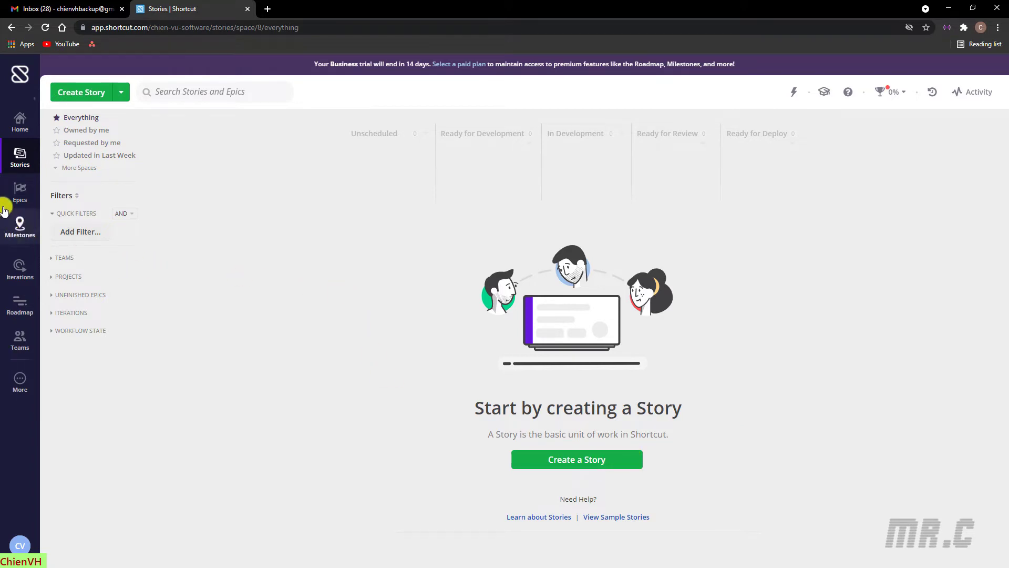
pyautogui.click(20, 191)
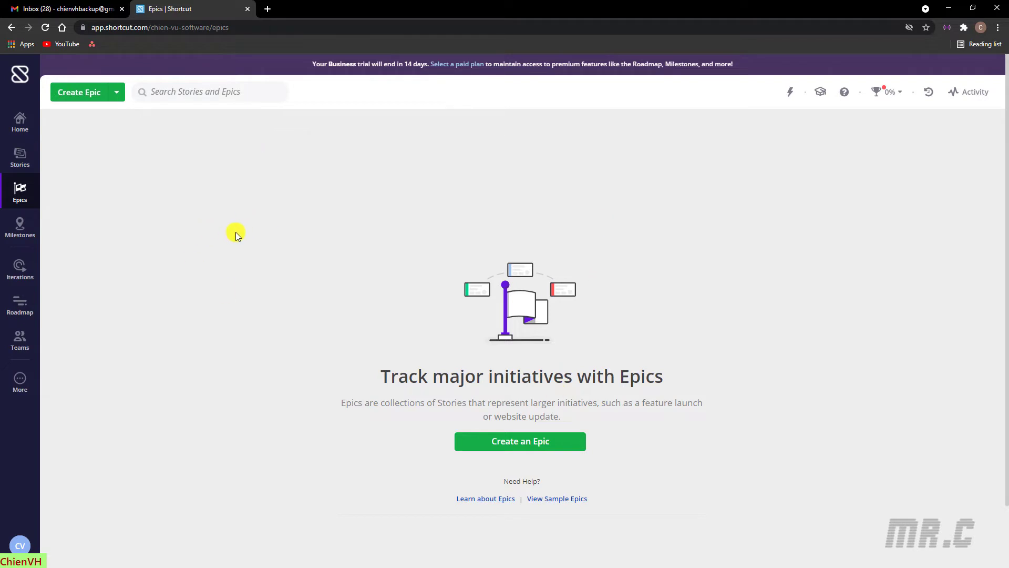
pyautogui.click(19, 226)
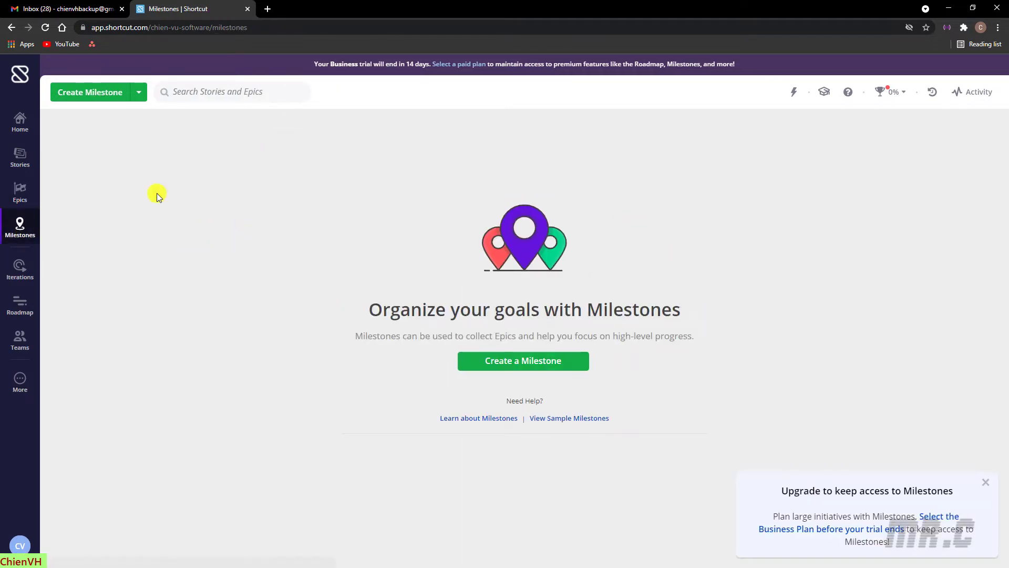
pyautogui.click(19, 268)
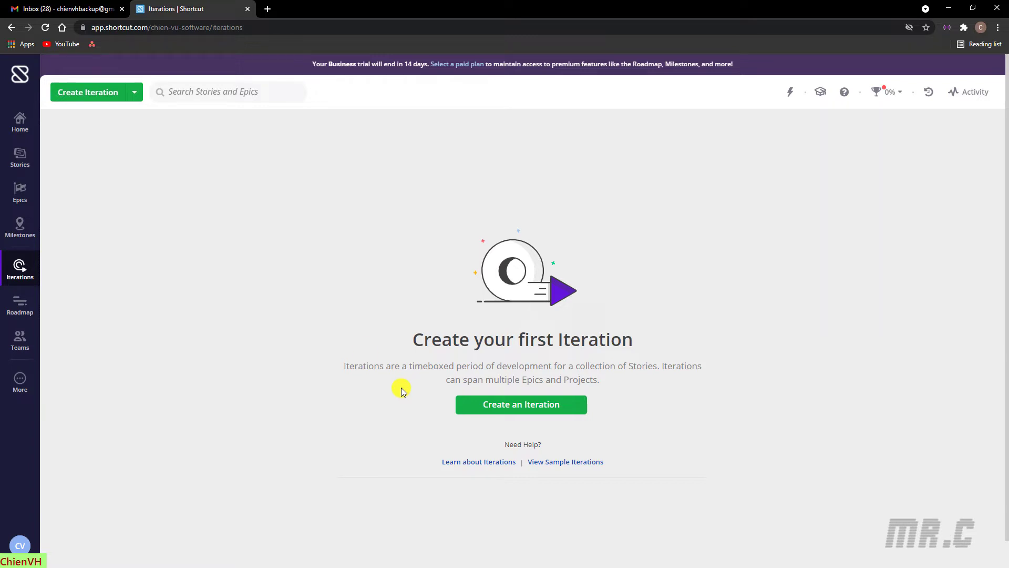
pyautogui.doubleClick(429, 366)
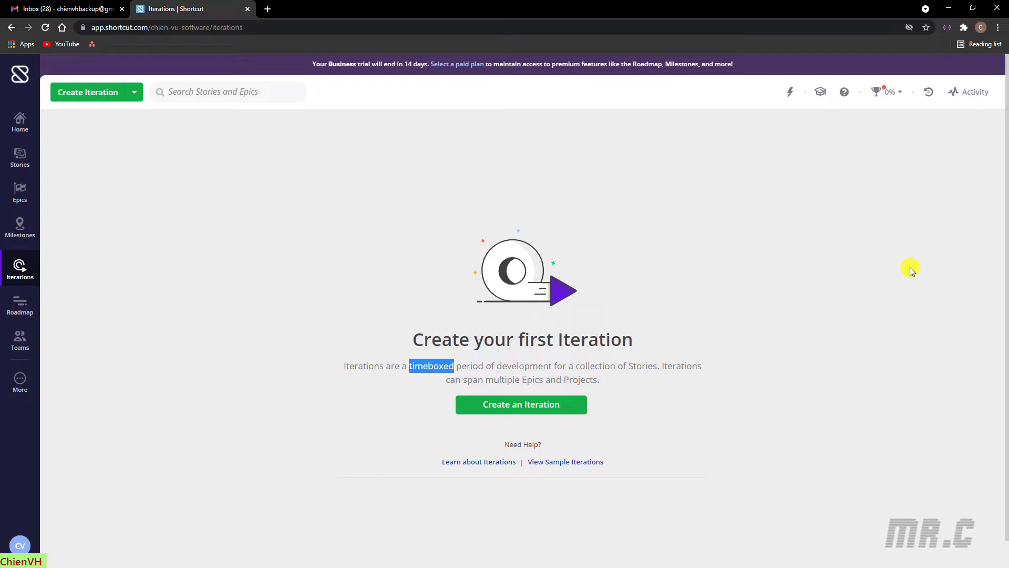
pyautogui.click(20, 304)
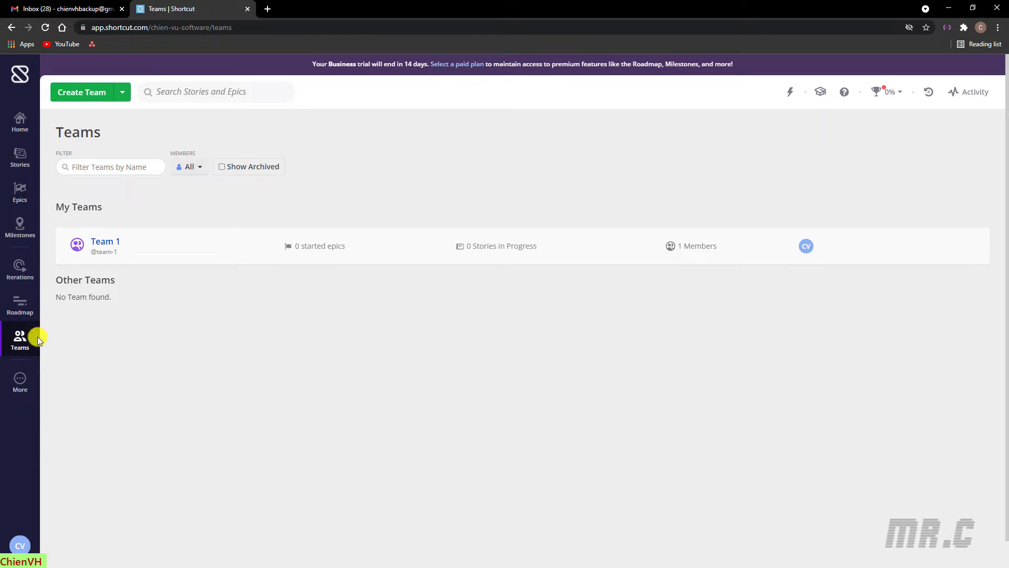
pyautogui.click(20, 380)
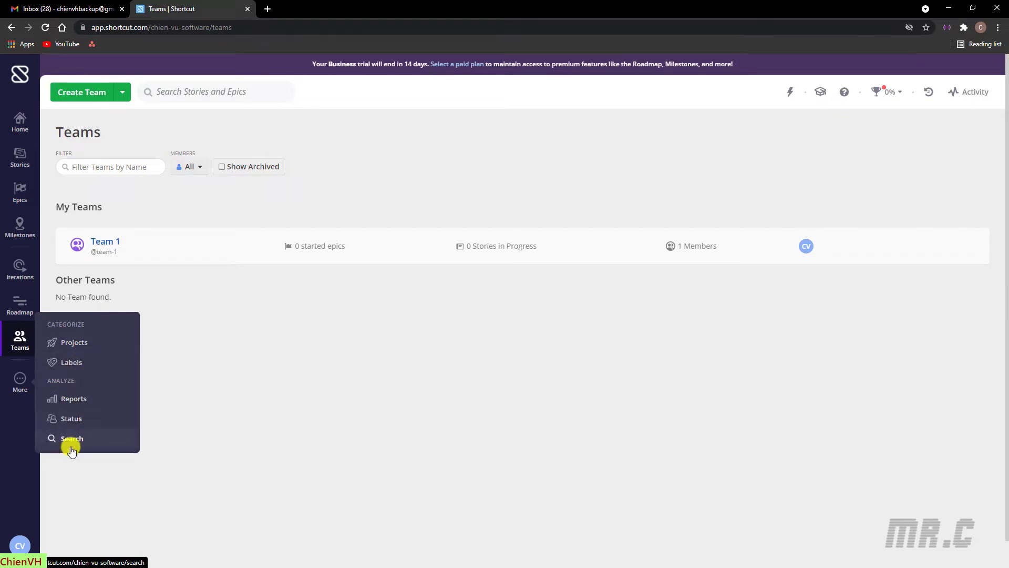
pyautogui.click(19, 381)
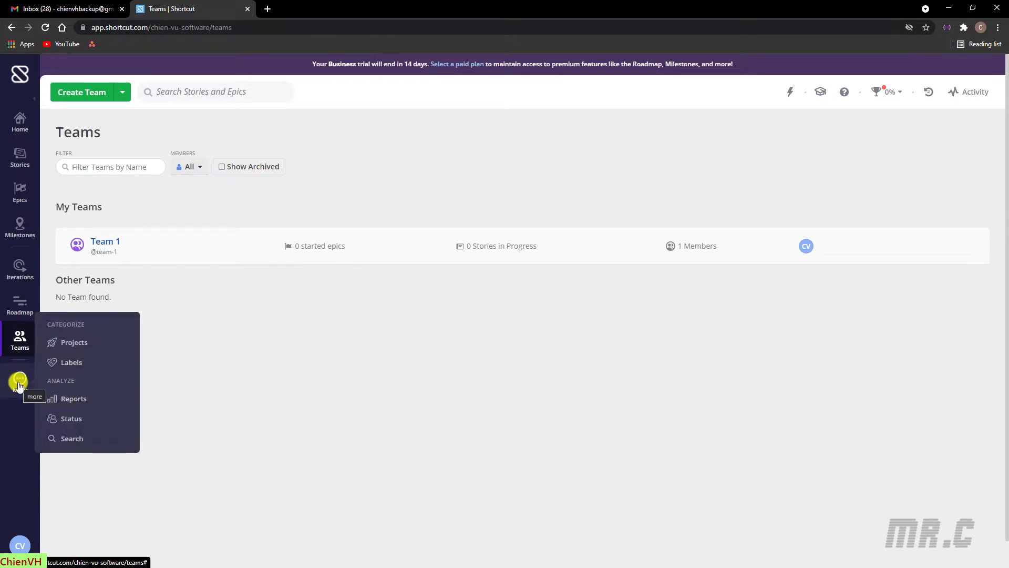
# - Open the API project, scroll through its reports, then return to the Projects list
pyautogui.click(53, 342)
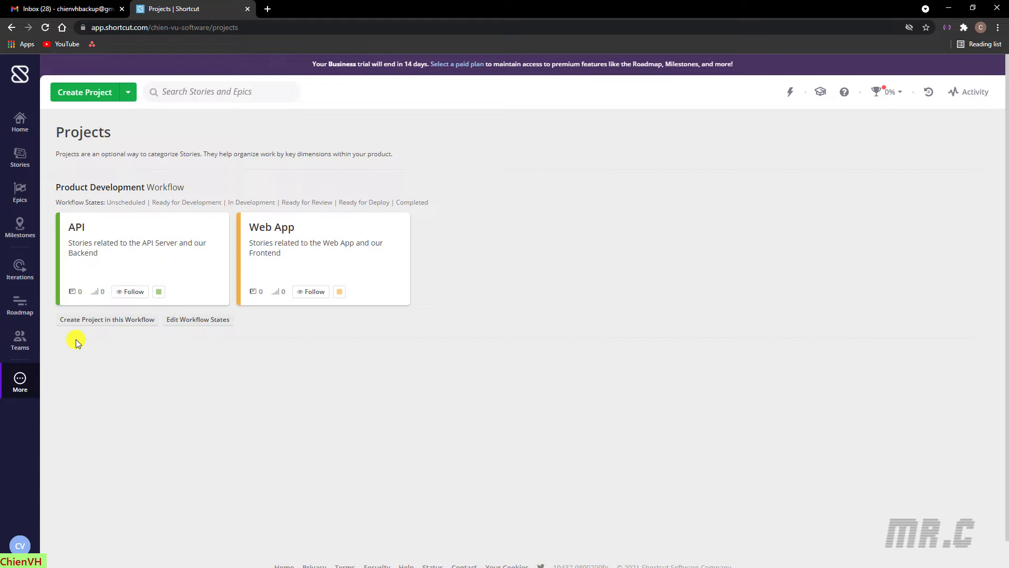
pyautogui.click(78, 229)
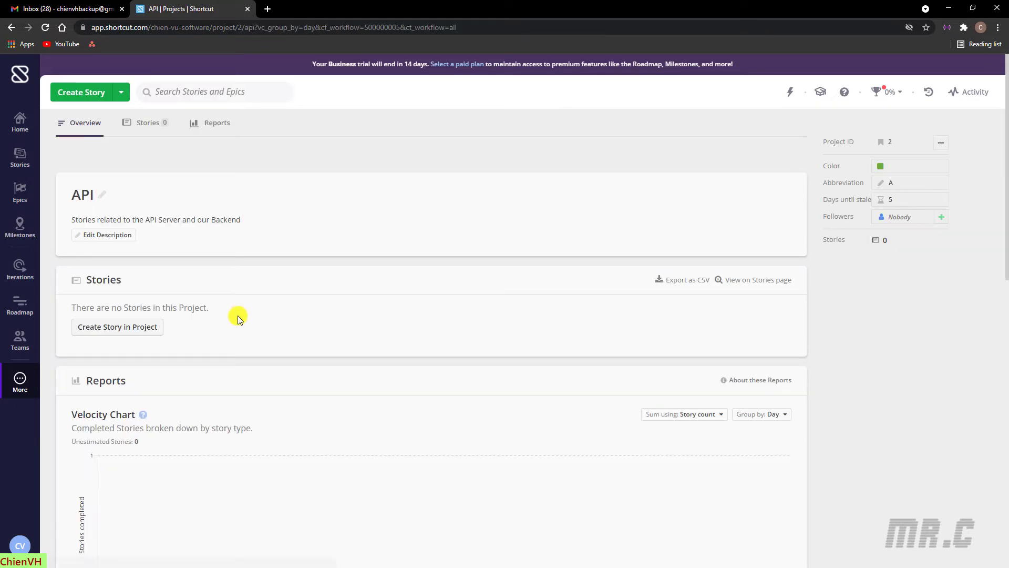
pyautogui.scroll(-3, 227, 316)
pyautogui.scroll(3, 227, 323)
pyautogui.scroll(-10, 158, 352)
pyautogui.scroll(-5, 153, 370)
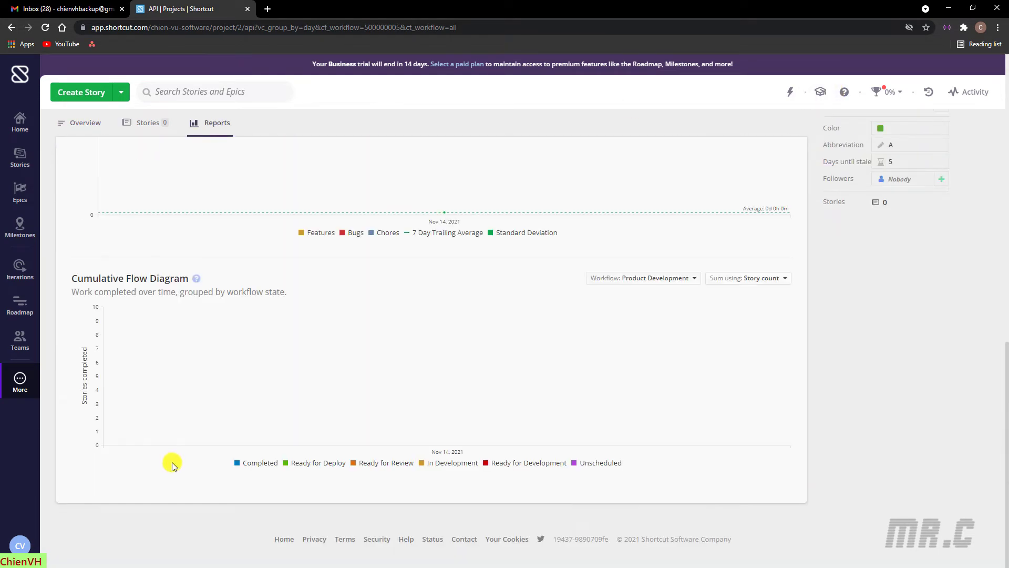
pyautogui.scroll(5, 177, 465)
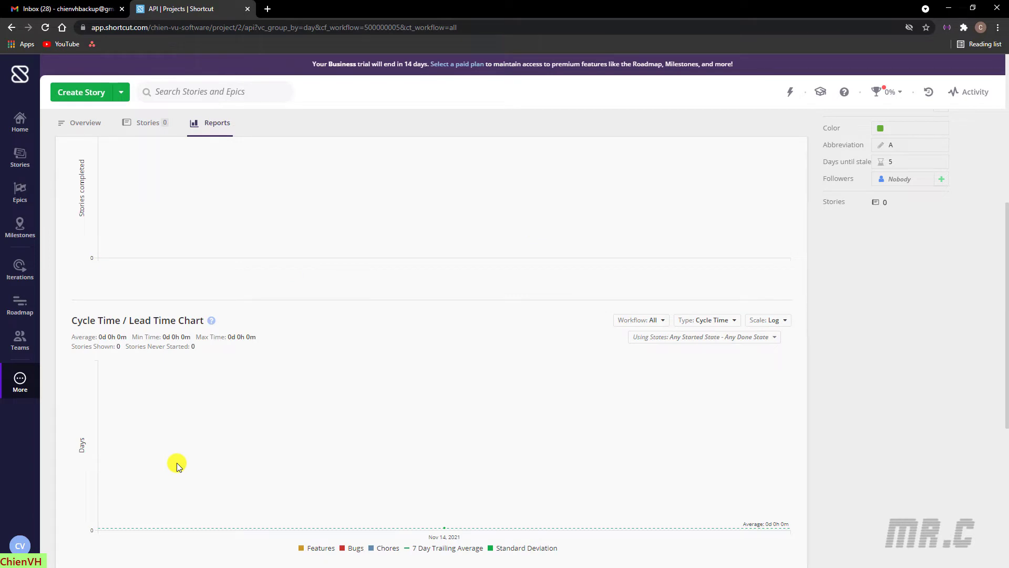
pyautogui.scroll(10, 189, 460)
pyautogui.scroll(2, 283, 420)
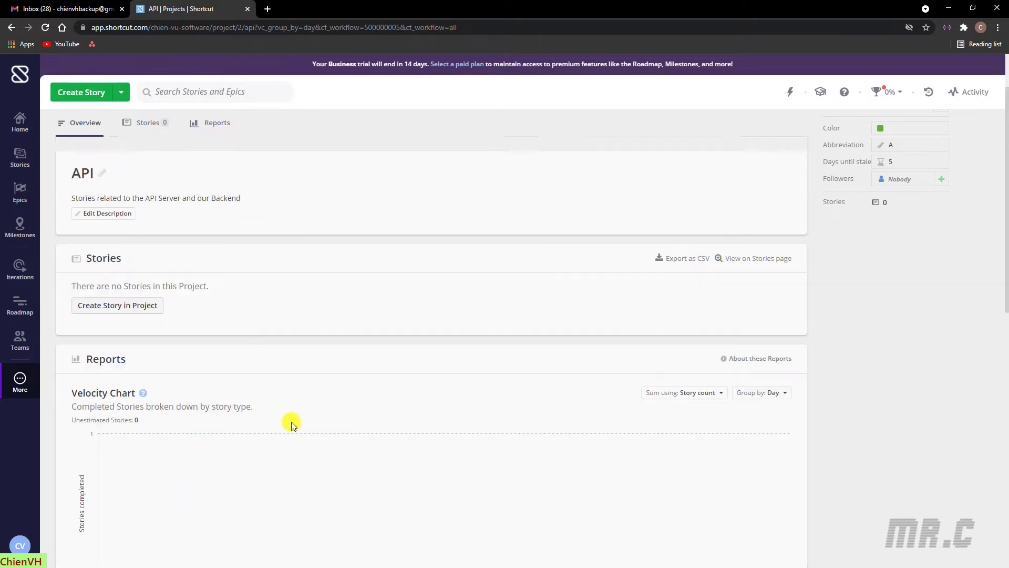
pyautogui.click(20, 381)
pyautogui.click(72, 340)
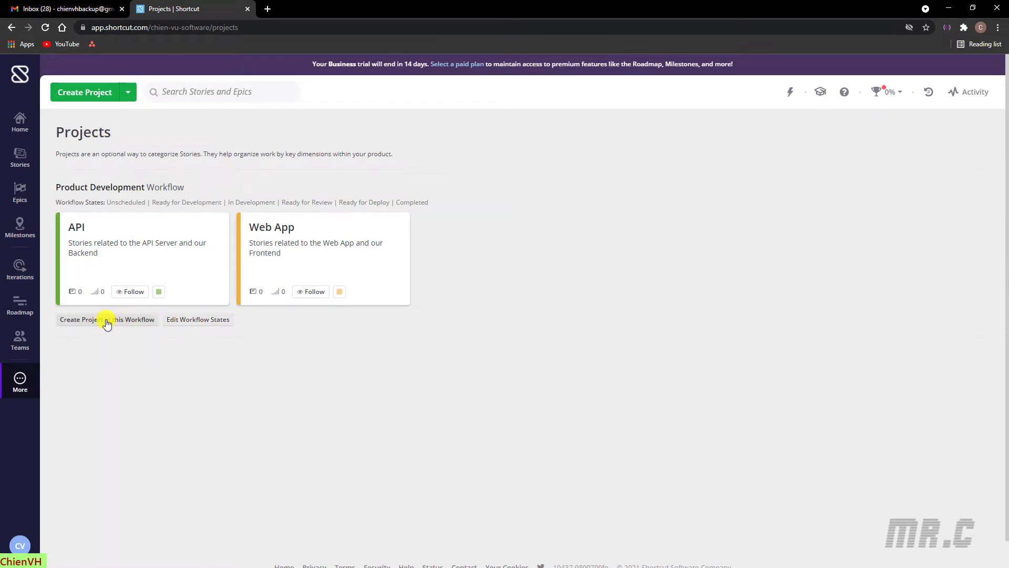
# - Create project 'Website Development' described 'Develop new website for customer ABC', then return to Projects
pyautogui.click(106, 321)
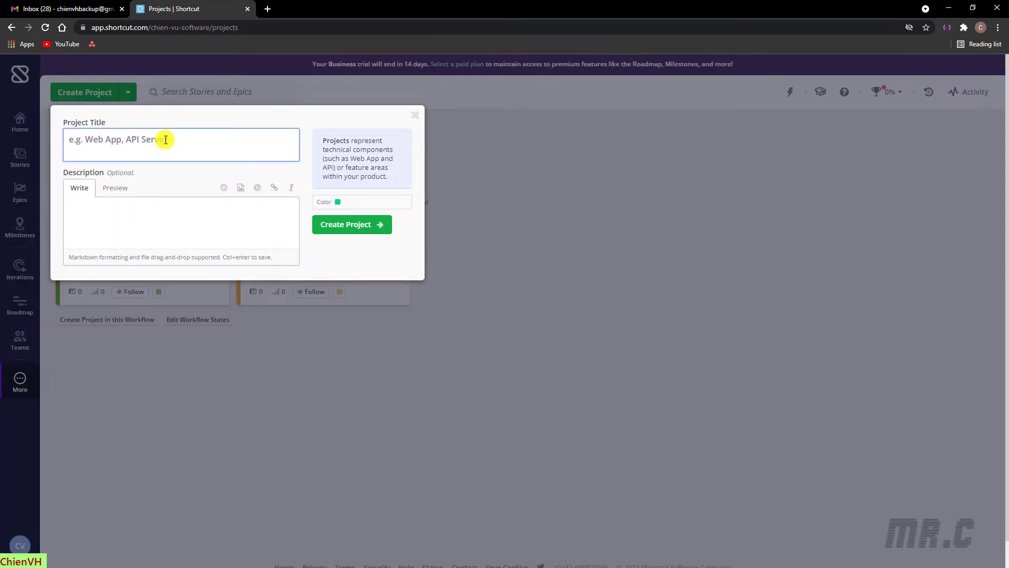
pyautogui.write('Web')
pyautogui.write('site ')
pyautogui.write('Development')
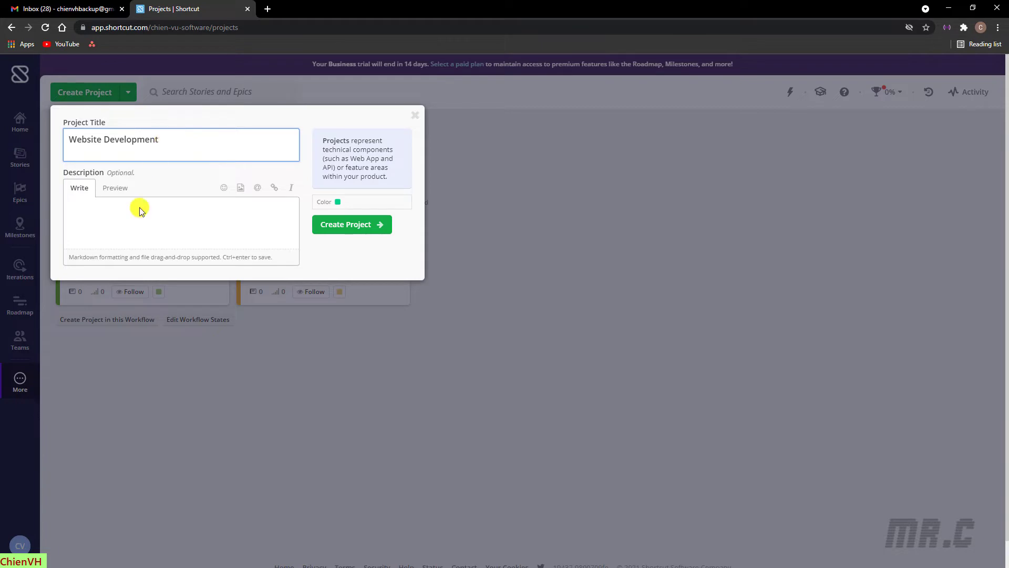
pyautogui.click(136, 221)
pyautogui.write('Develop new website for customer ABC')
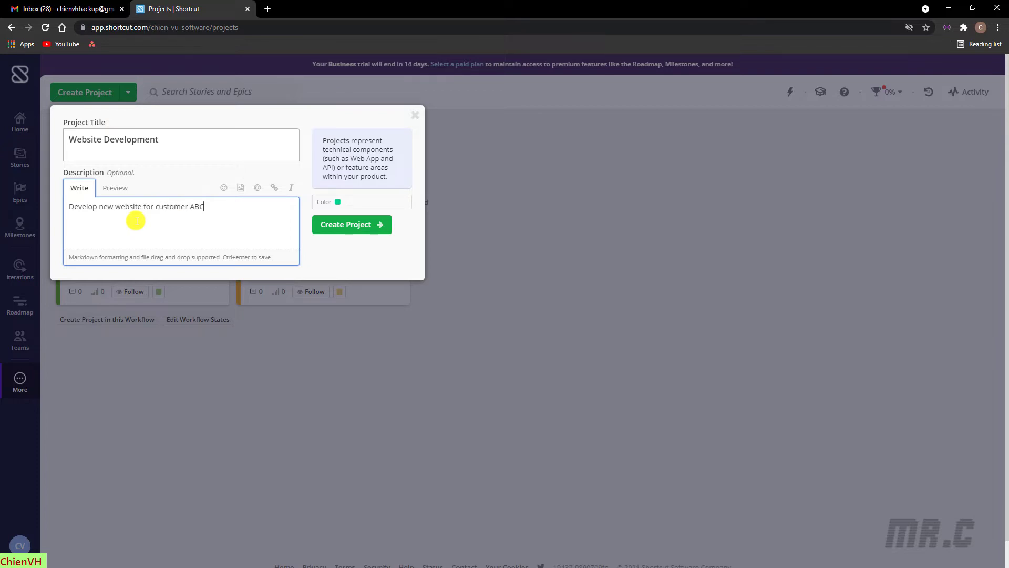
pyautogui.click(353, 225)
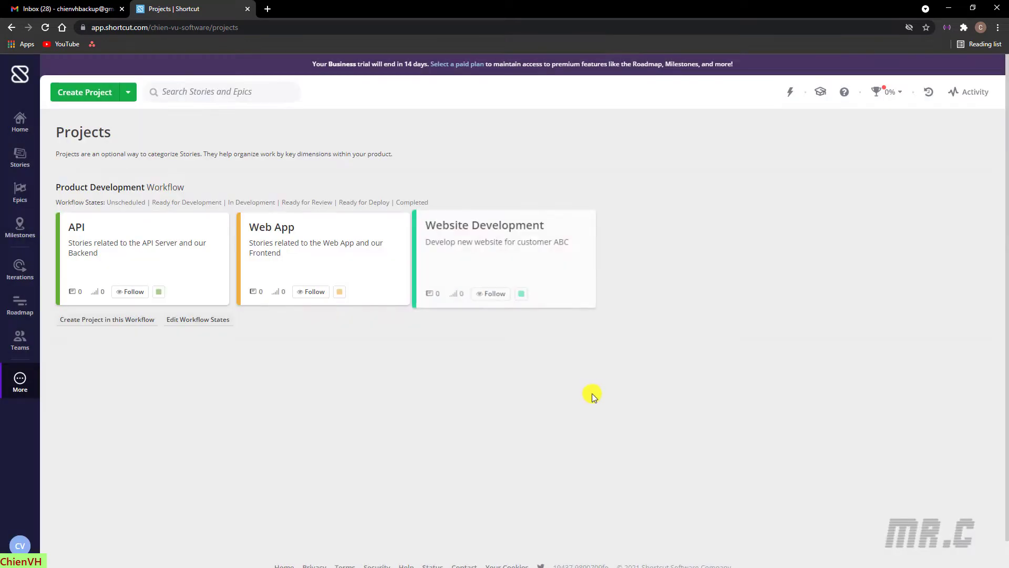
pyautogui.click(466, 242)
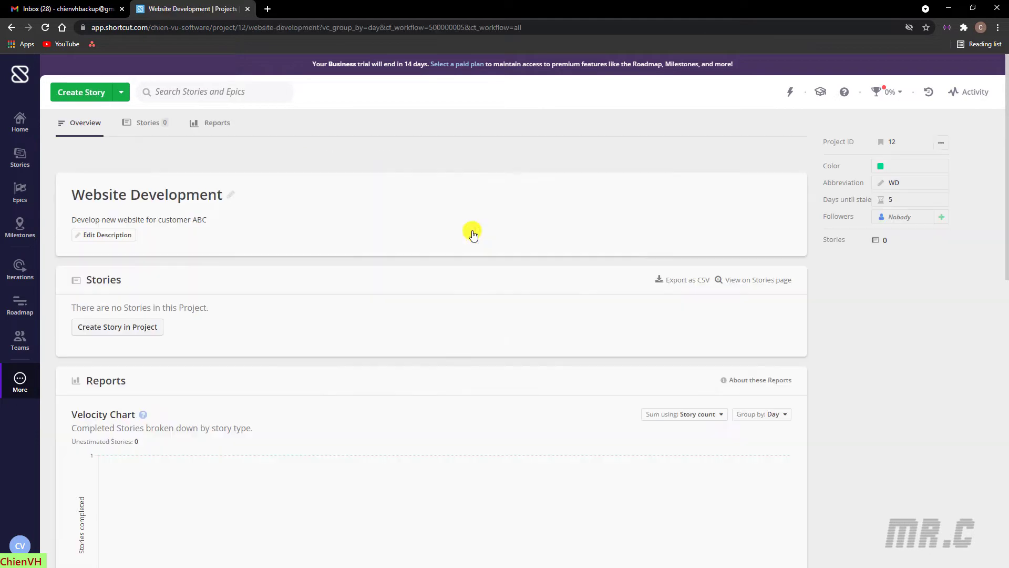
pyautogui.click(32, 381)
pyautogui.click(80, 331)
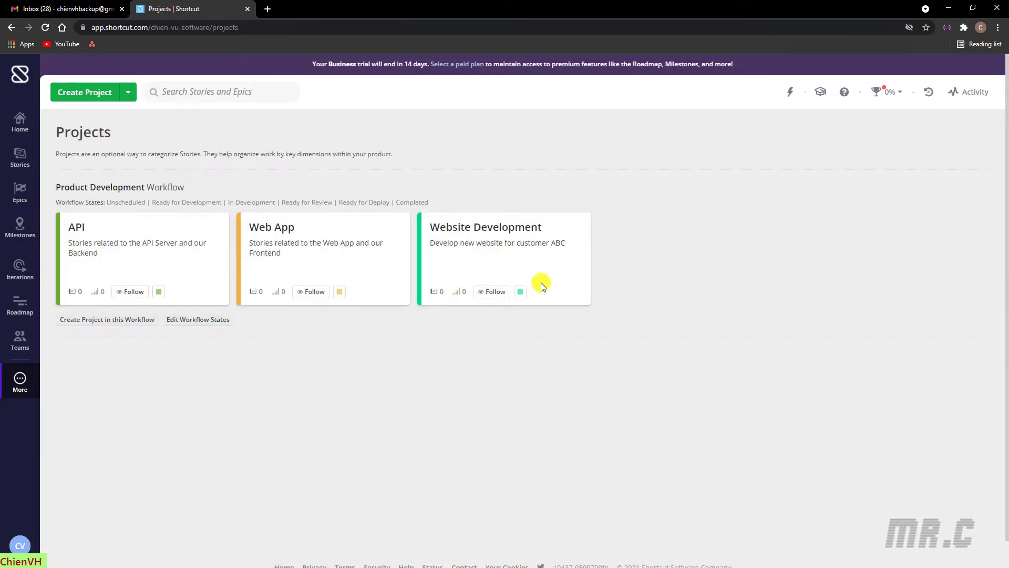
# - Open Edit Workflow States and review the Epic states, then the Story states
pyautogui.click(196, 319)
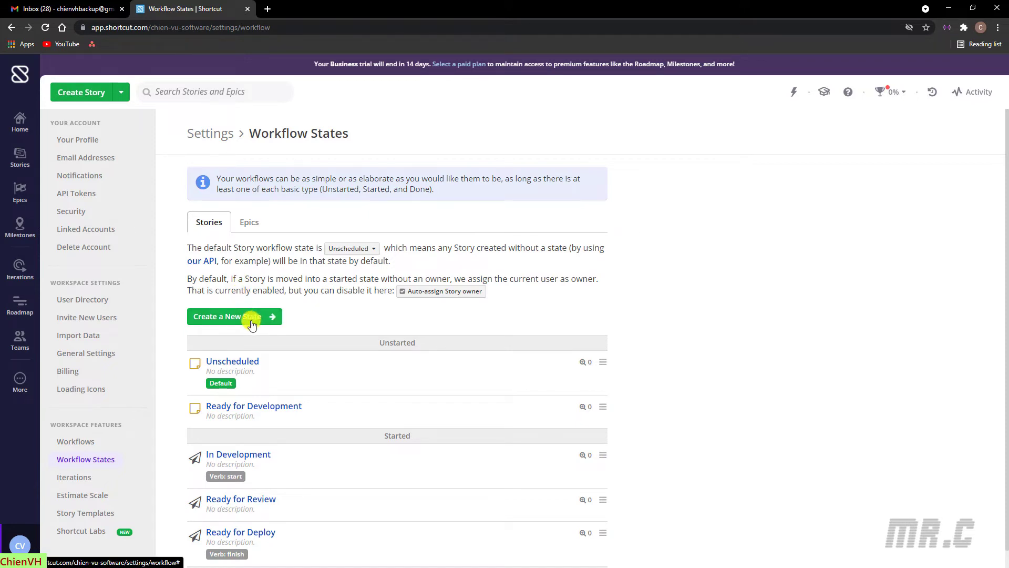
pyautogui.scroll(-1, 252, 324)
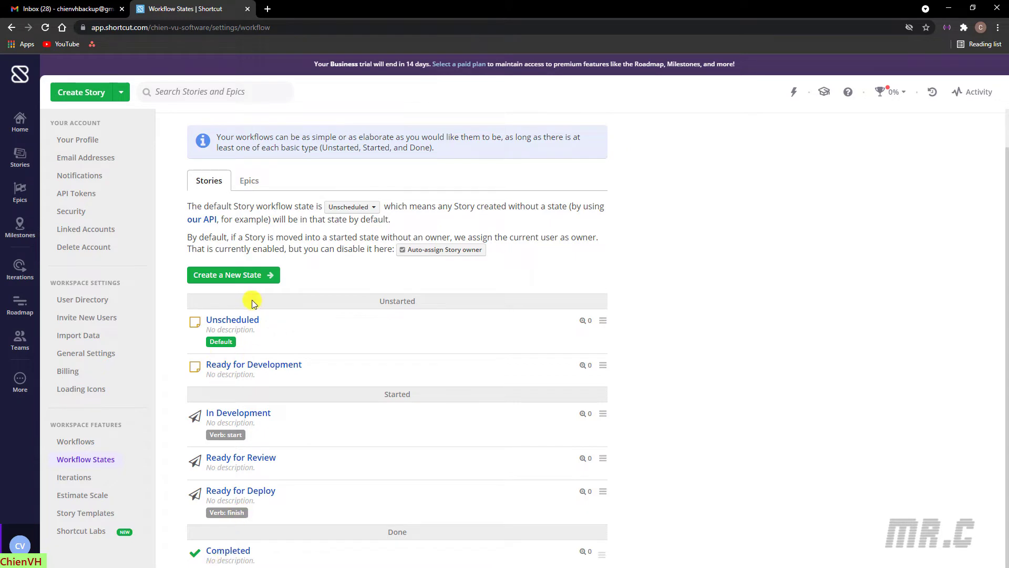
pyautogui.click(249, 180)
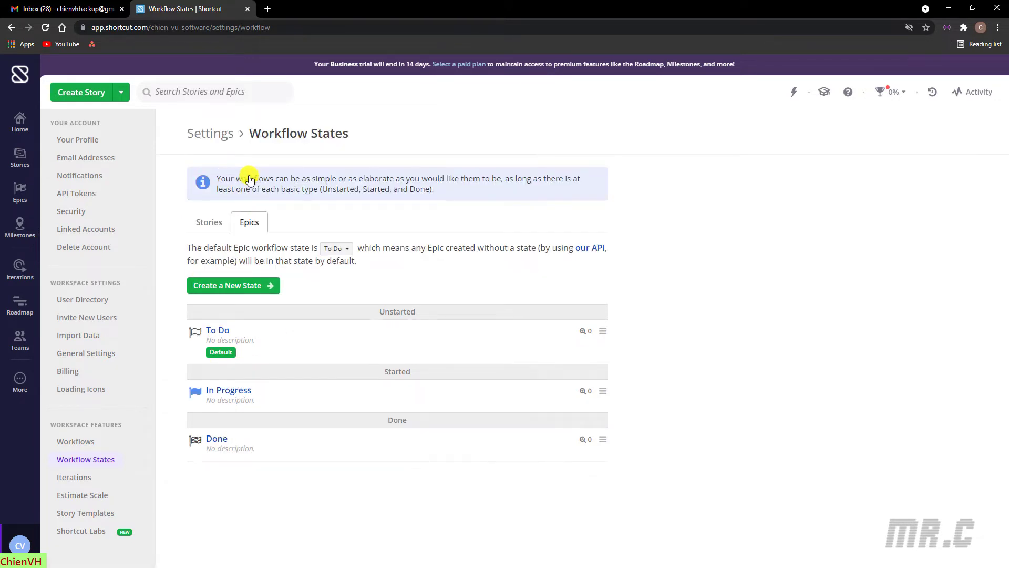
pyautogui.click(209, 222)
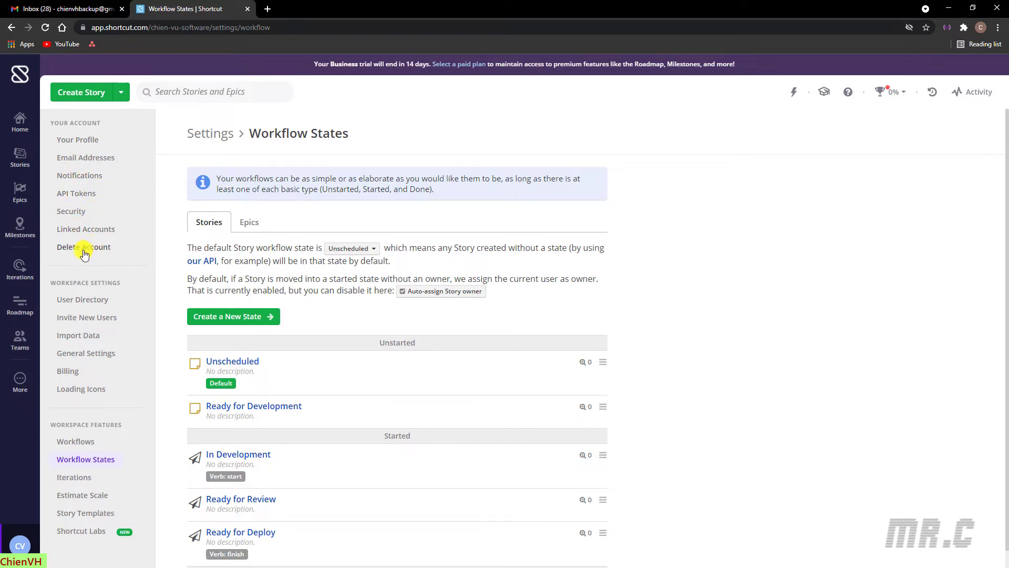
pyautogui.click(89, 300)
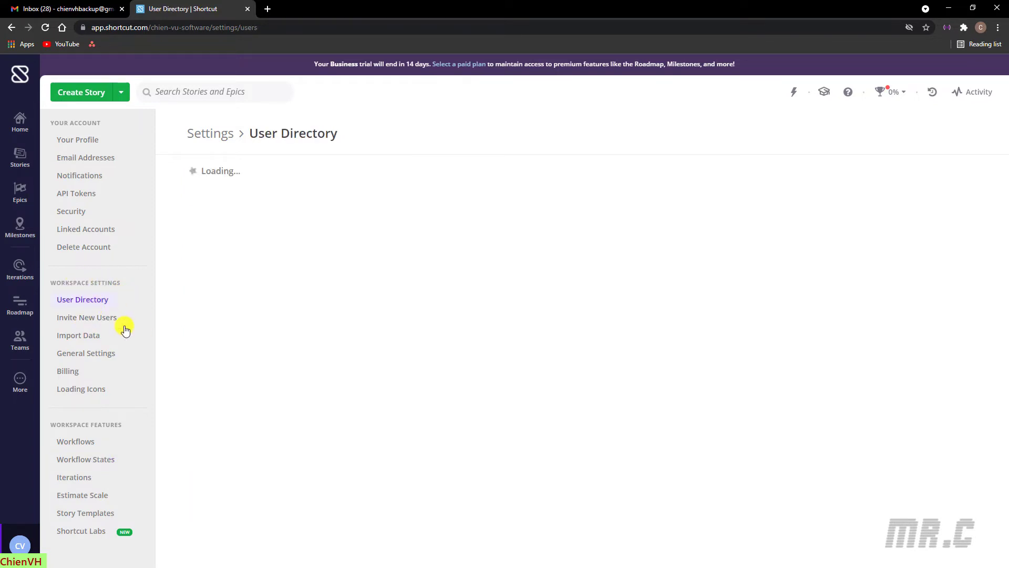
pyautogui.click(91, 320)
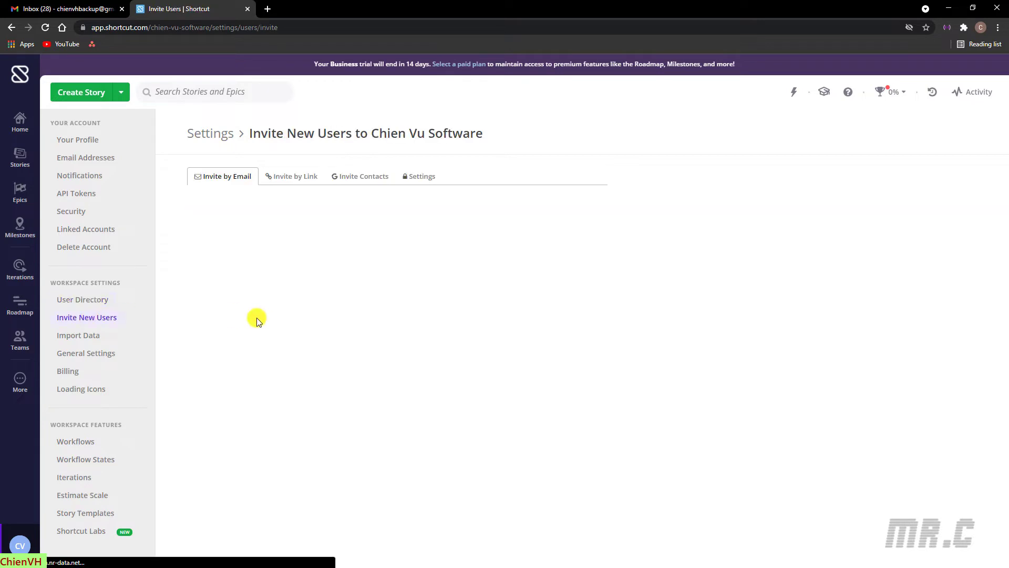
pyautogui.click(83, 336)
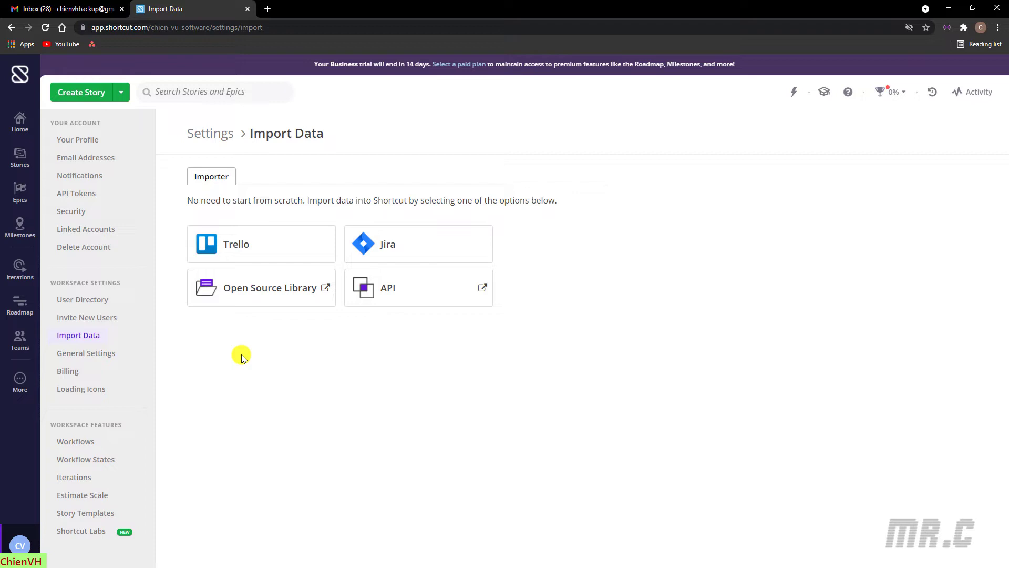
pyautogui.click(100, 355)
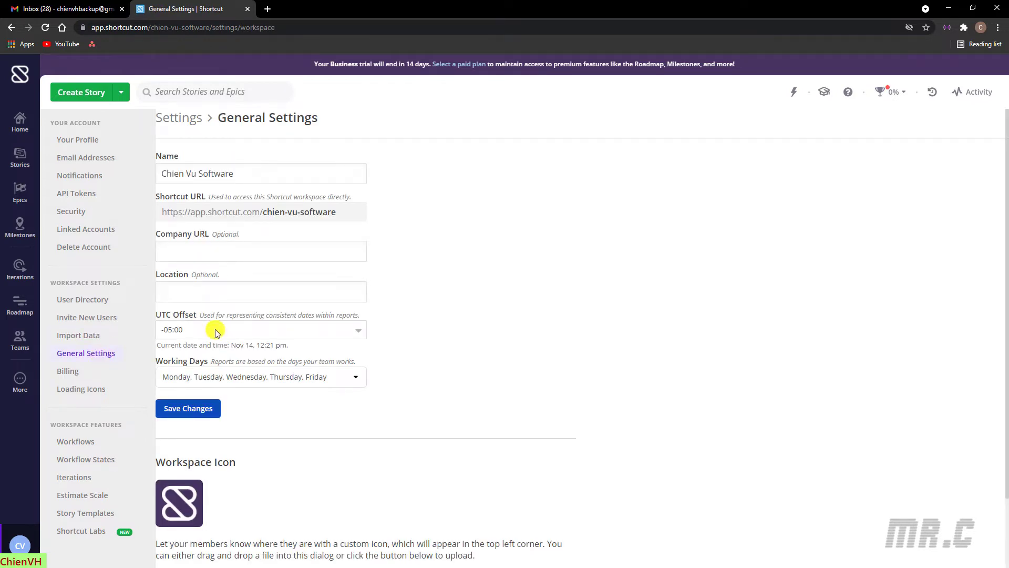
# - Open Billing and compare the Free and Team plan cards
pyautogui.click(71, 371)
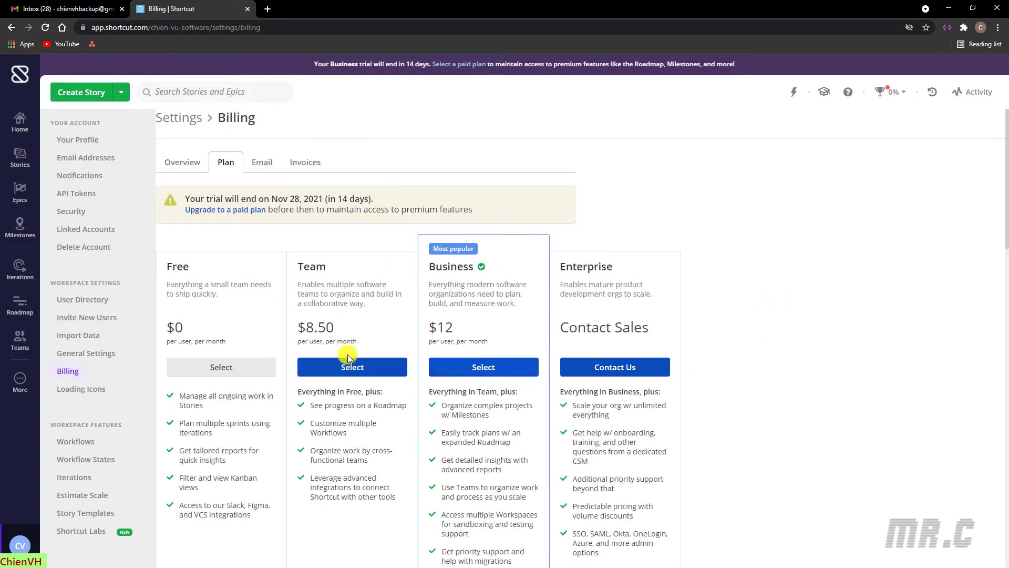
pyautogui.scroll(-2, 176, 241)
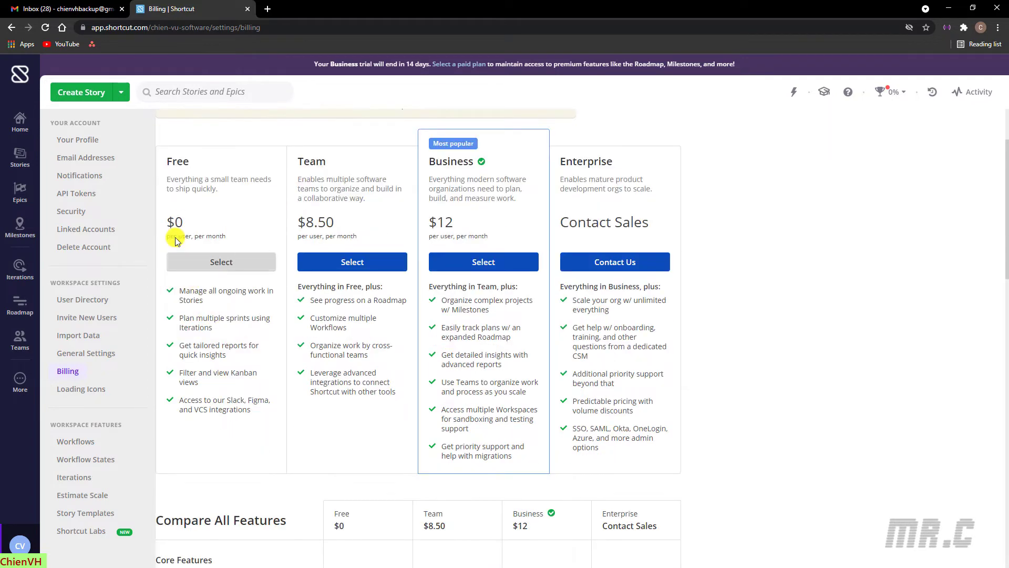
pyautogui.doubleClick(176, 162)
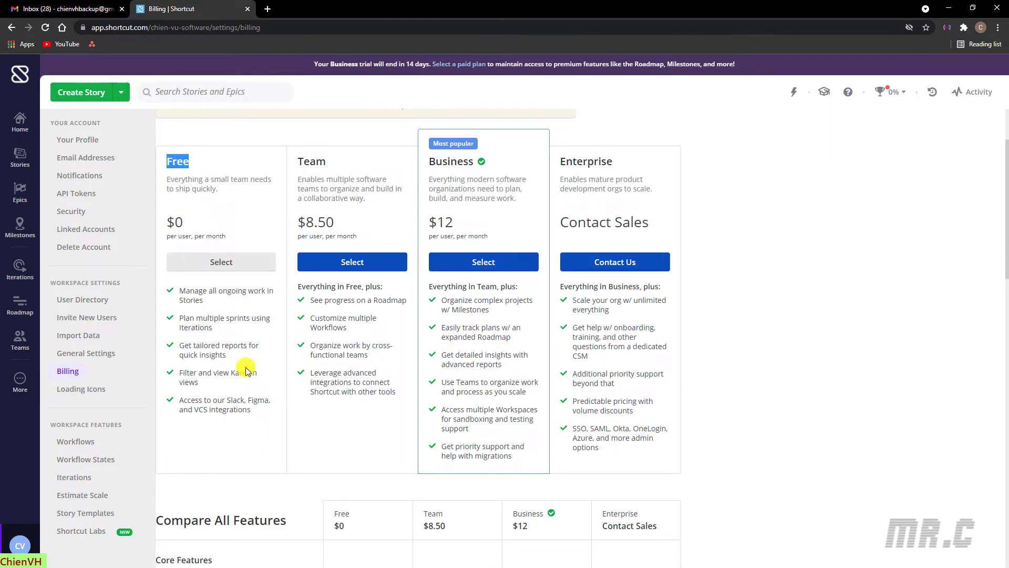
pyautogui.scroll(-3, 201, 184)
pyautogui.scroll(-2, 198, 315)
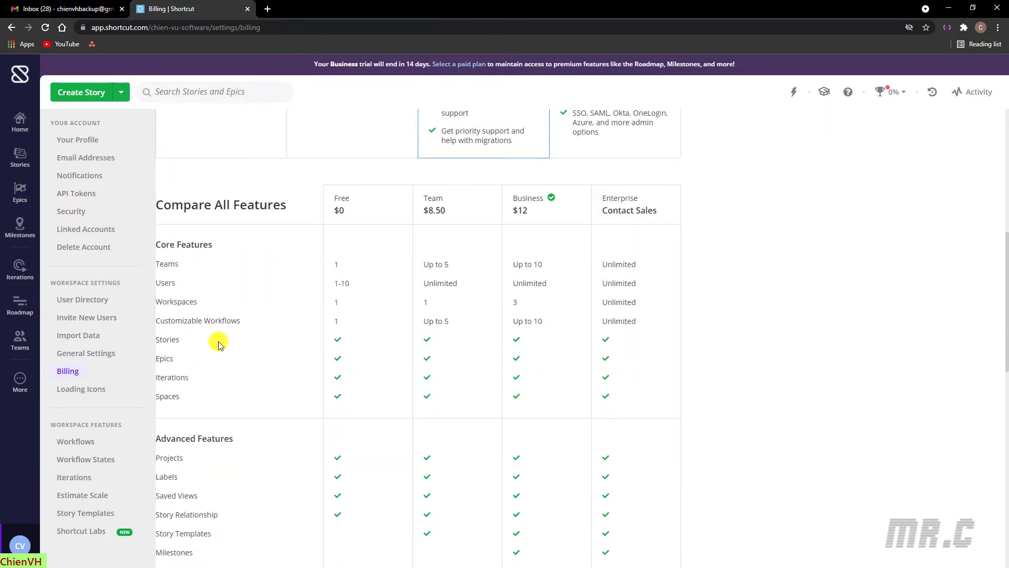
pyautogui.scroll(8, 198, 333)
pyautogui.scroll(-2, 219, 342)
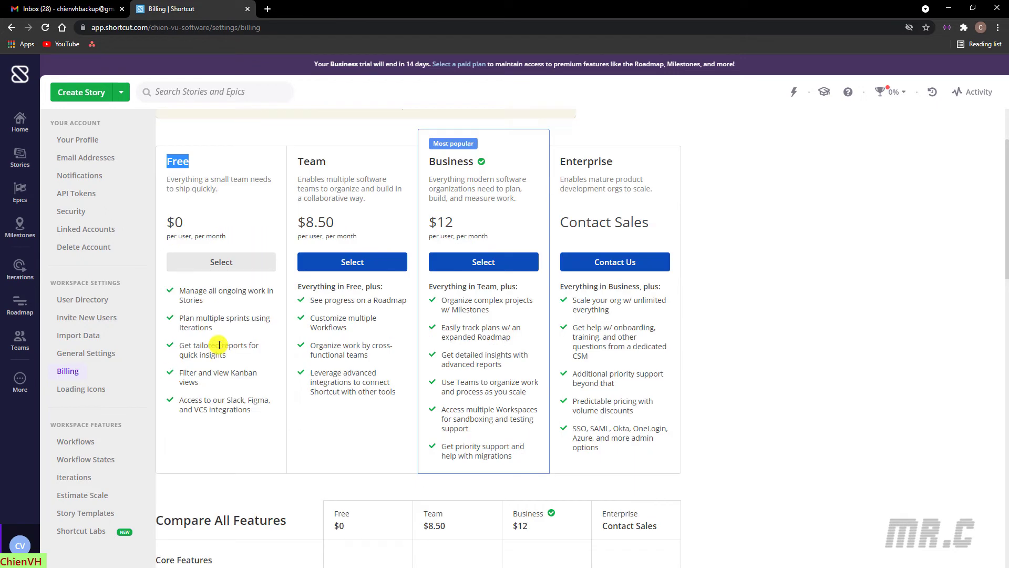
pyautogui.doubleClick(315, 162)
pyautogui.scroll(-3, 306, 226)
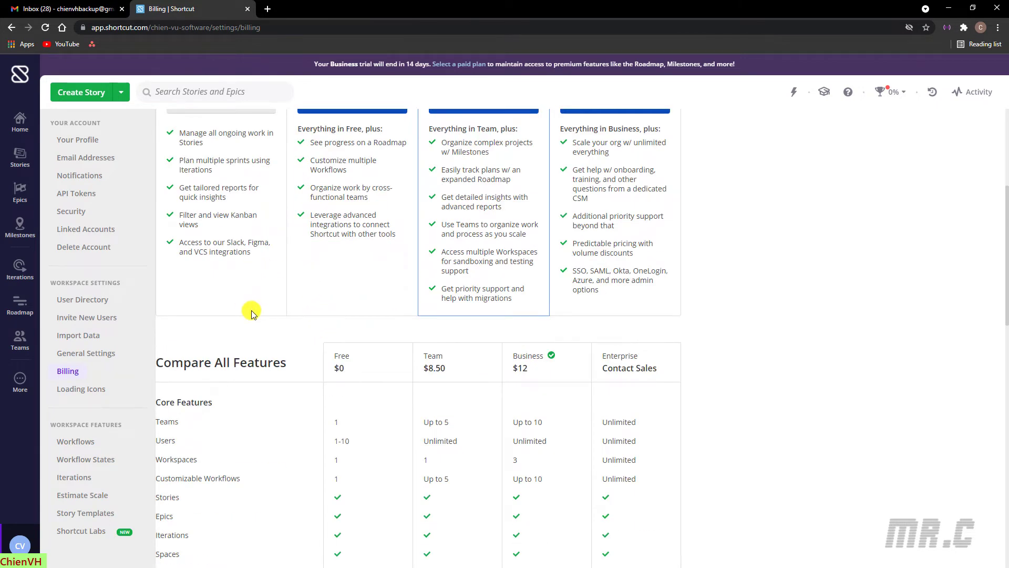
pyautogui.scroll(-2, 315, 358)
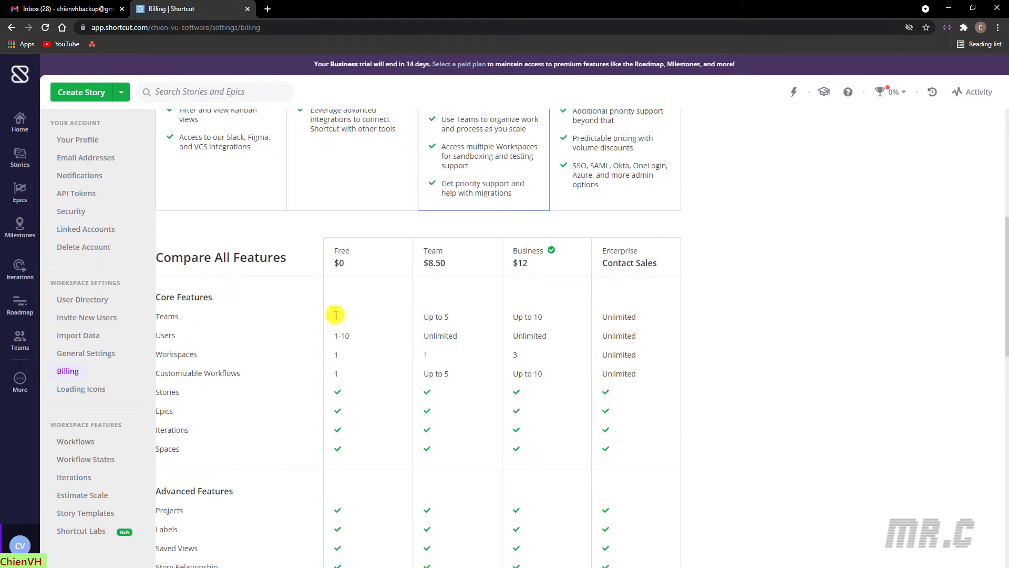
# - Review the feature table, noting Free's 1-10 user limit and single customizable workflow
pyautogui.moveTo(351, 335); pyautogui.dragTo(328, 342)
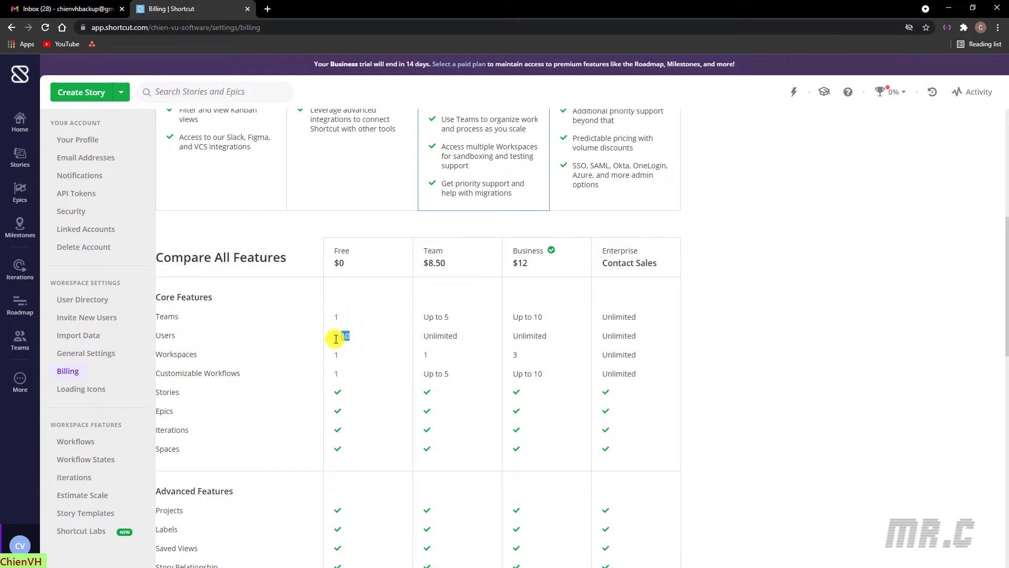
pyautogui.click(331, 344)
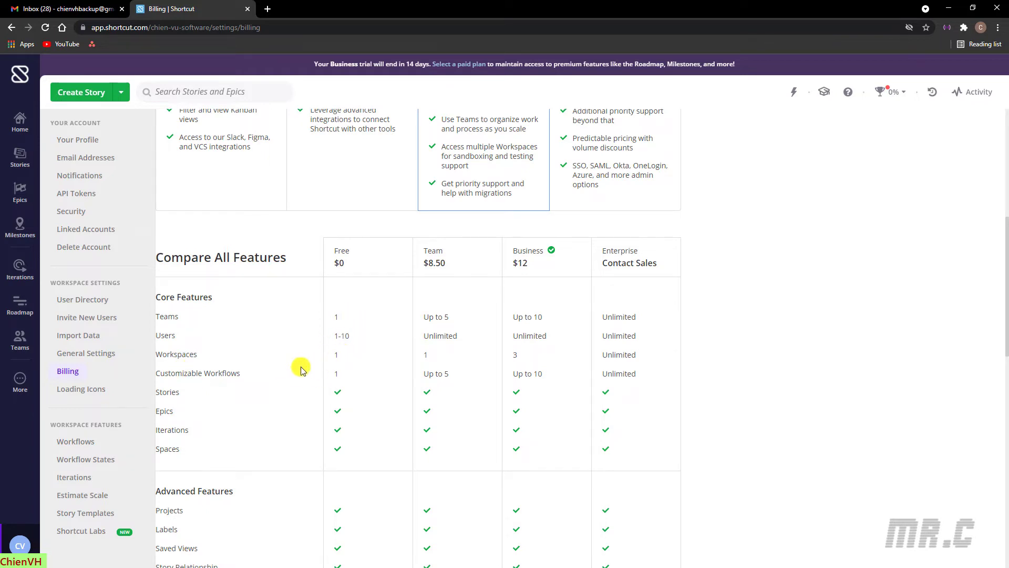
pyautogui.scroll(-1, 235, 371)
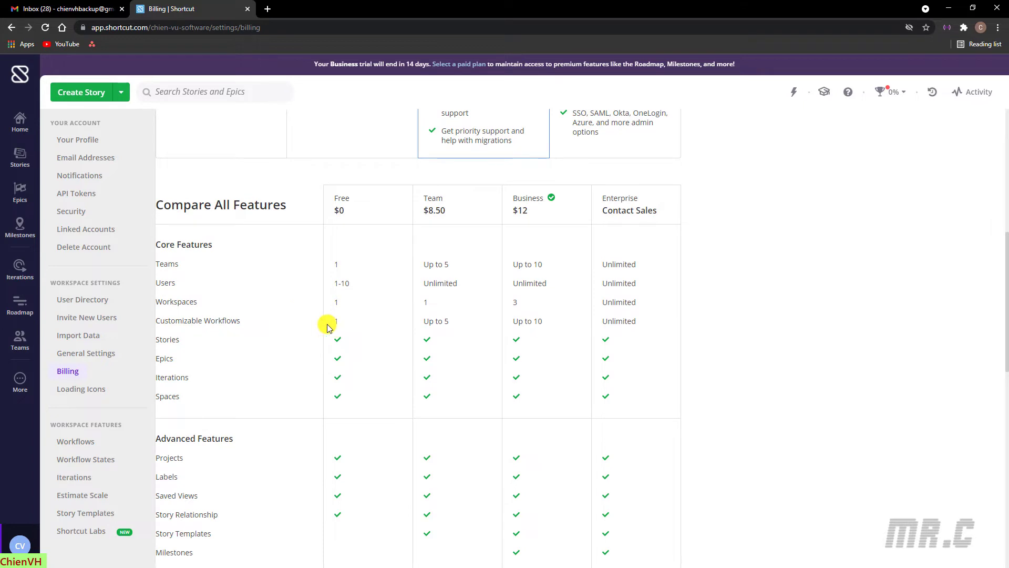
pyautogui.moveTo(331, 322); pyautogui.dragTo(373, 322)
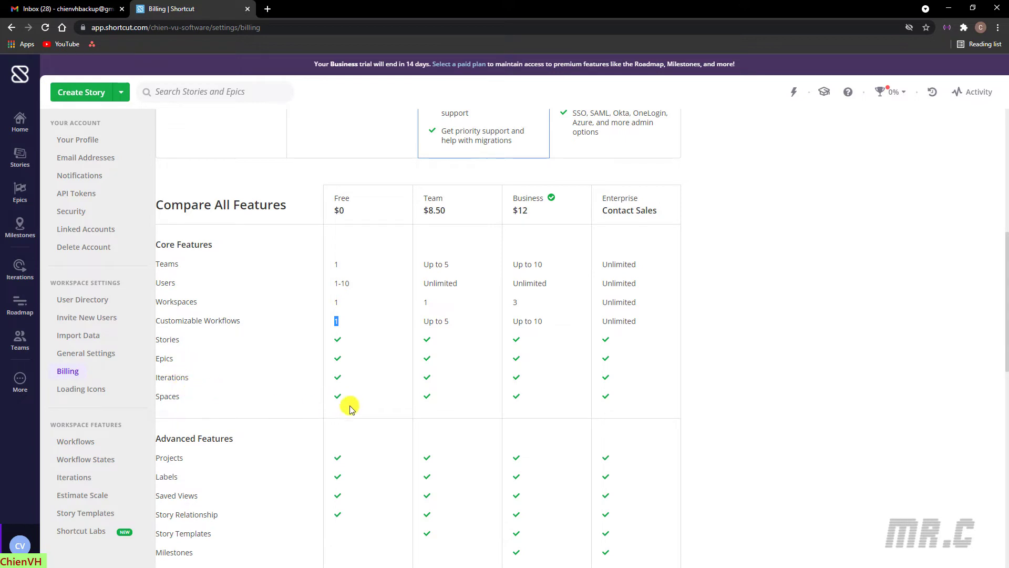
pyautogui.scroll(-1, 341, 435)
pyautogui.scroll(-1, 342, 435)
pyautogui.scroll(-6, 339, 420)
pyautogui.scroll(-5, 343, 515)
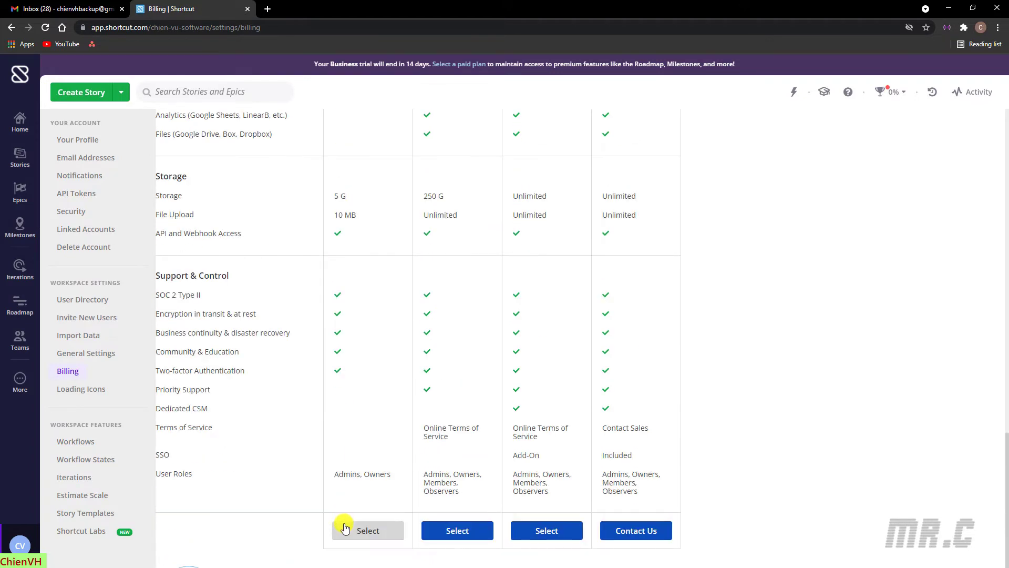
pyautogui.scroll(-1, 347, 526)
pyautogui.scroll(5, 345, 528)
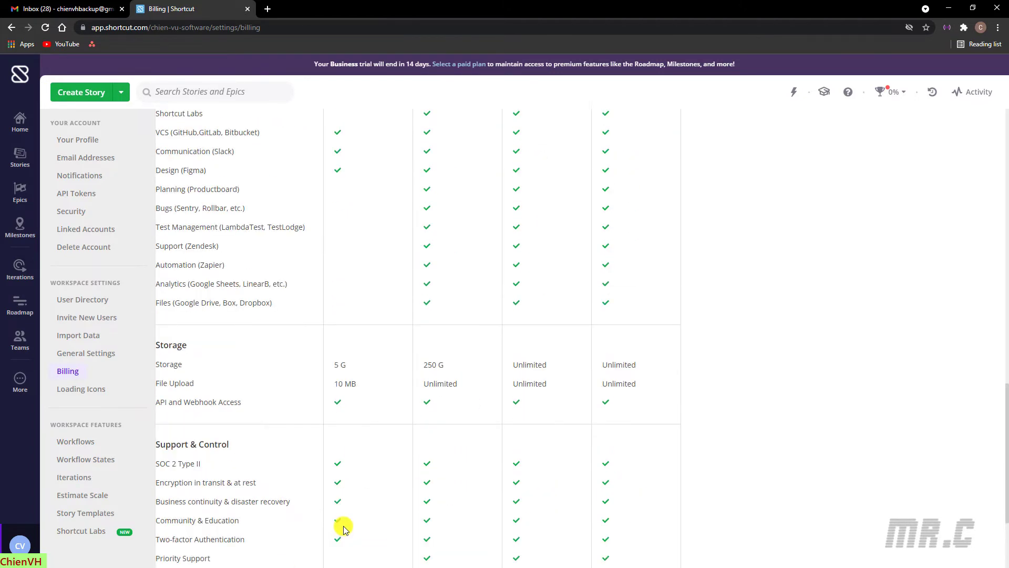
pyautogui.scroll(1, 346, 528)
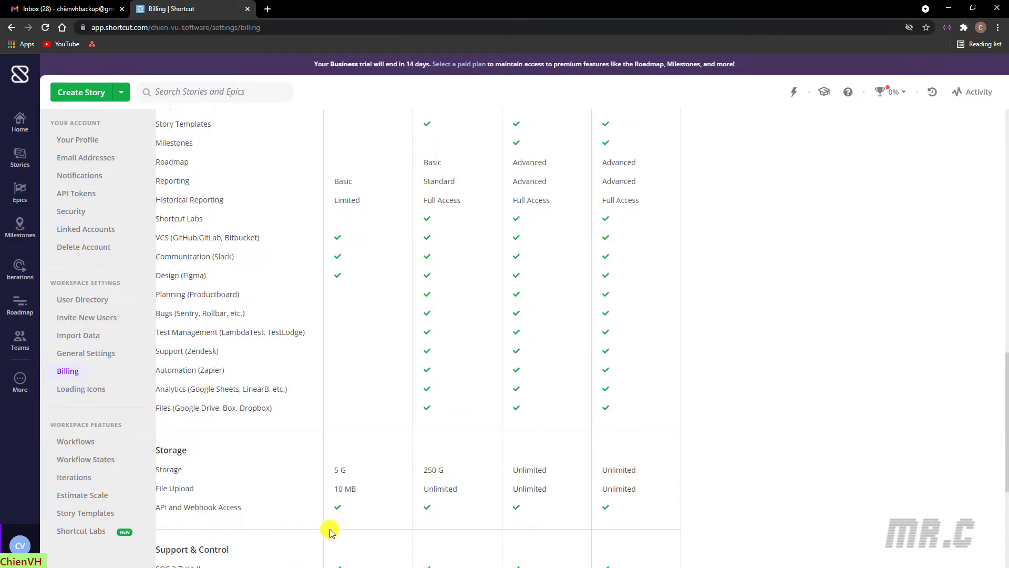
# - Look over the Loading Icons settings, cancelling a custom icon upload
pyautogui.click(84, 394)
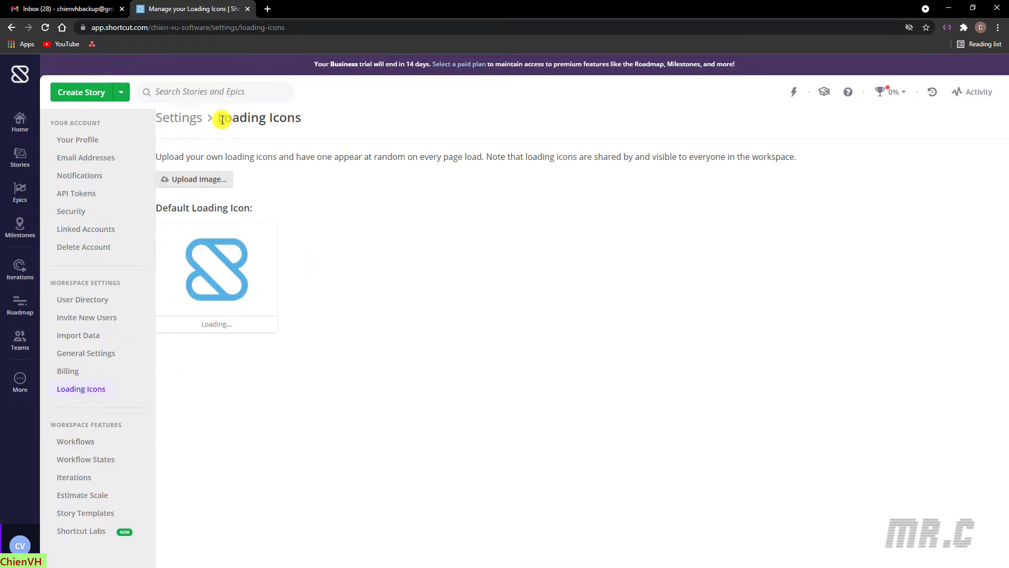
pyautogui.moveTo(219, 119); pyautogui.dragTo(439, 118)
pyautogui.click(402, 212)
pyautogui.click(208, 179)
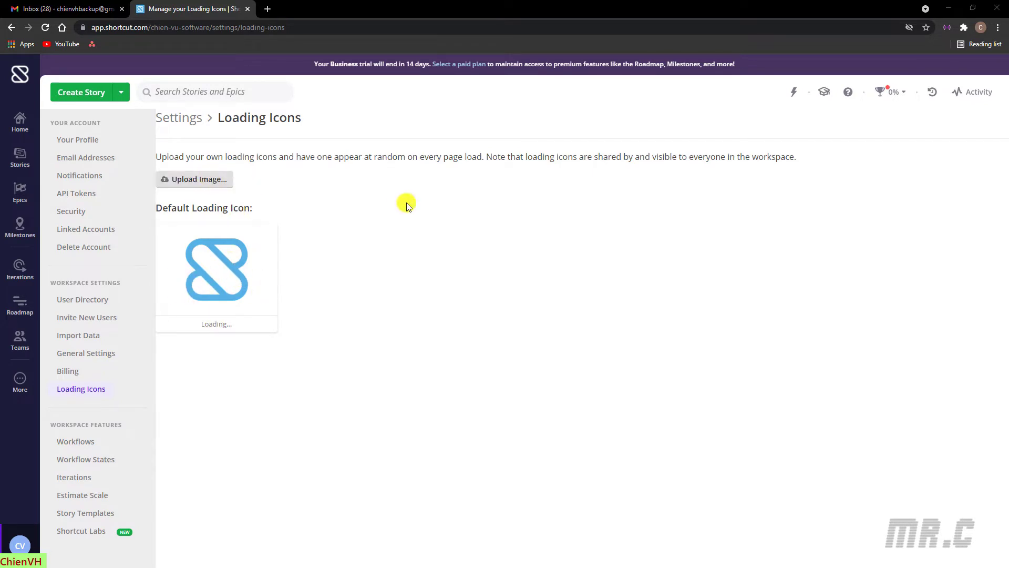
pyautogui.click(646, 8)
# - Browse Workflows, Product Development's workflow states and Iterations, ending on Estimate Scale settings
pyautogui.click(75, 441)
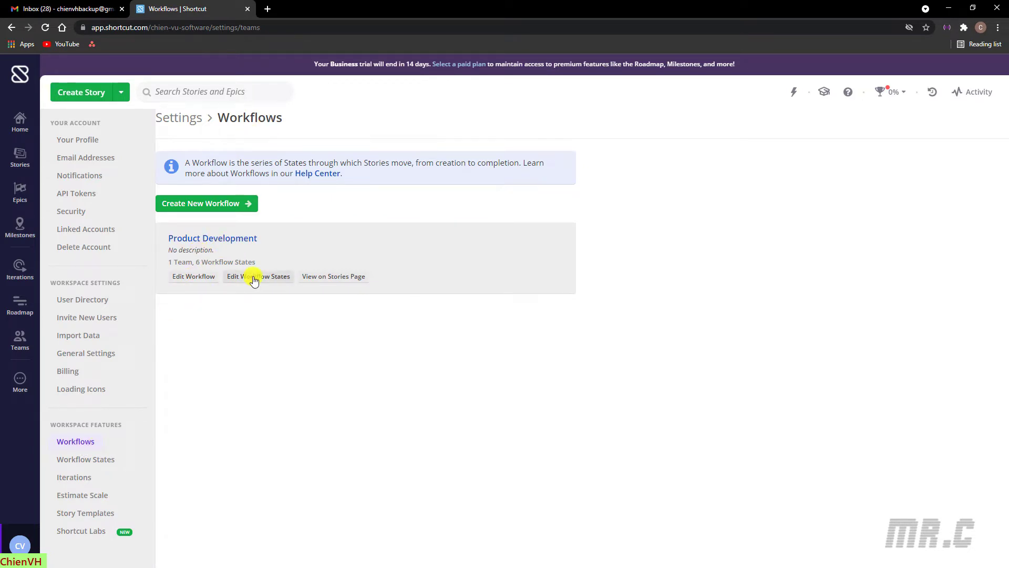
pyautogui.click(102, 460)
pyautogui.scroll(-1, 209, 493)
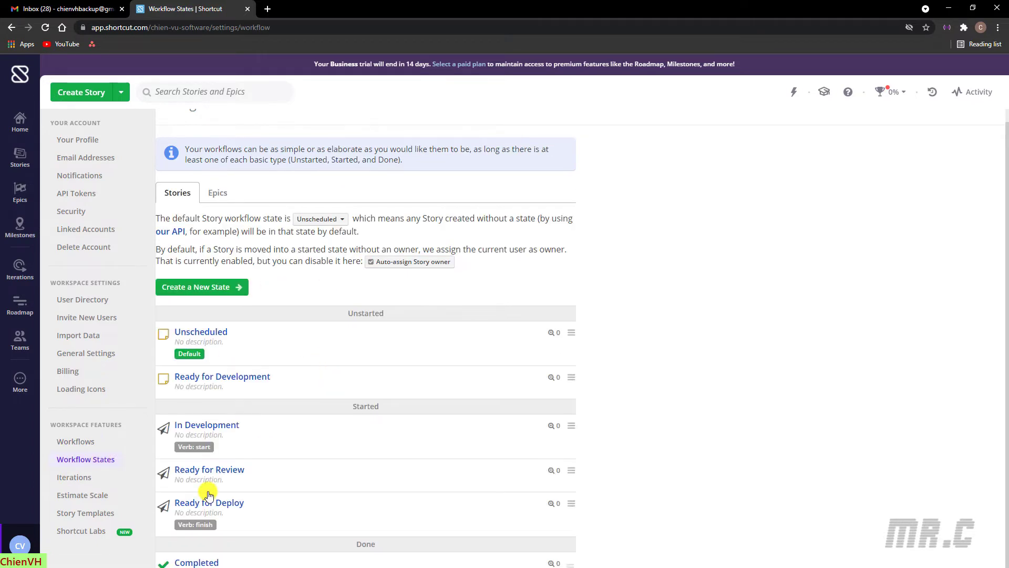
pyautogui.click(82, 481)
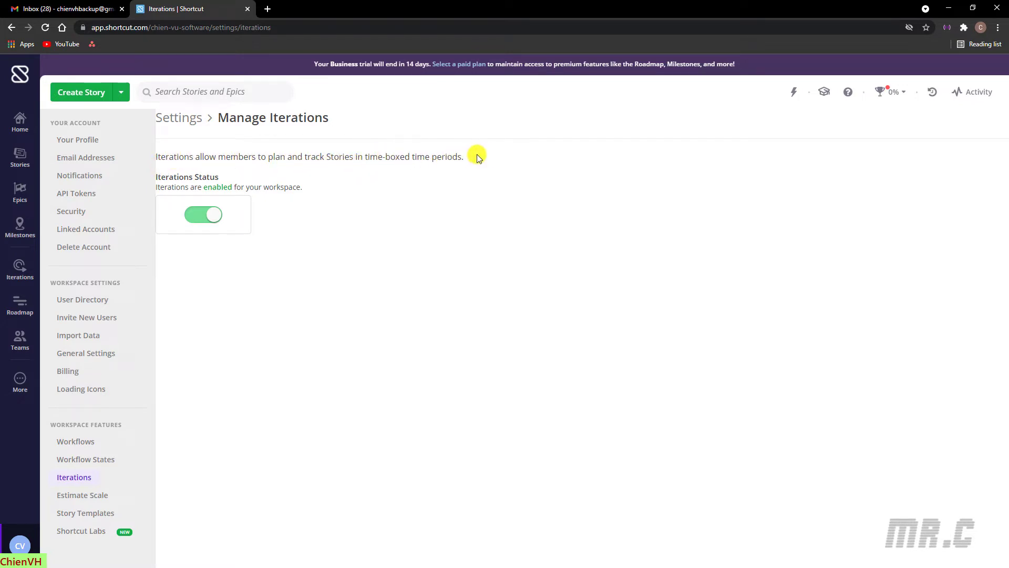
pyautogui.moveTo(155, 177)
pyautogui.mouseDown()
pyautogui.moveTo(172, 175)
pyautogui.moveTo(156, 153)
pyautogui.mouseUp()
pyautogui.click(331, 235)
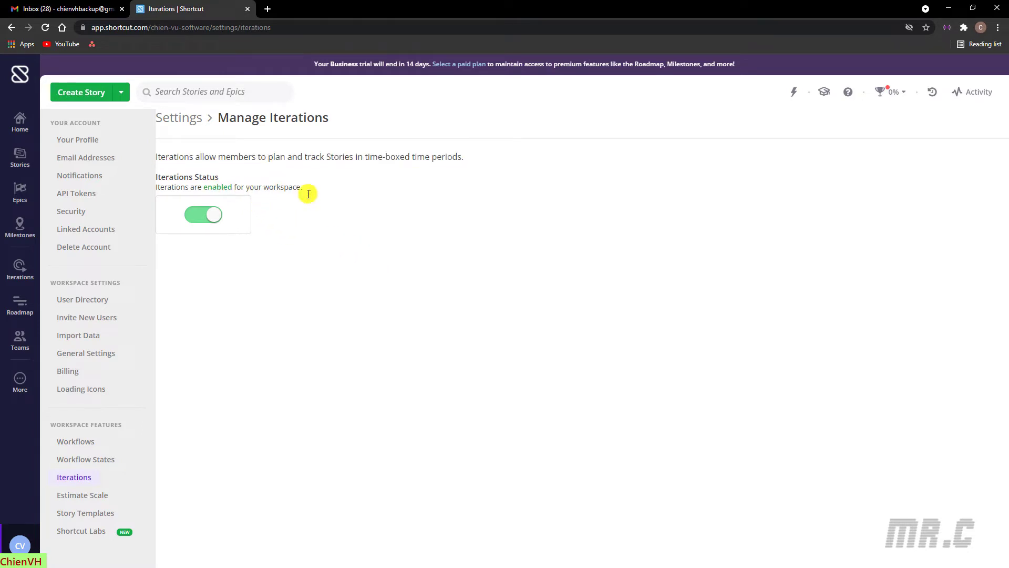
pyautogui.click(84, 497)
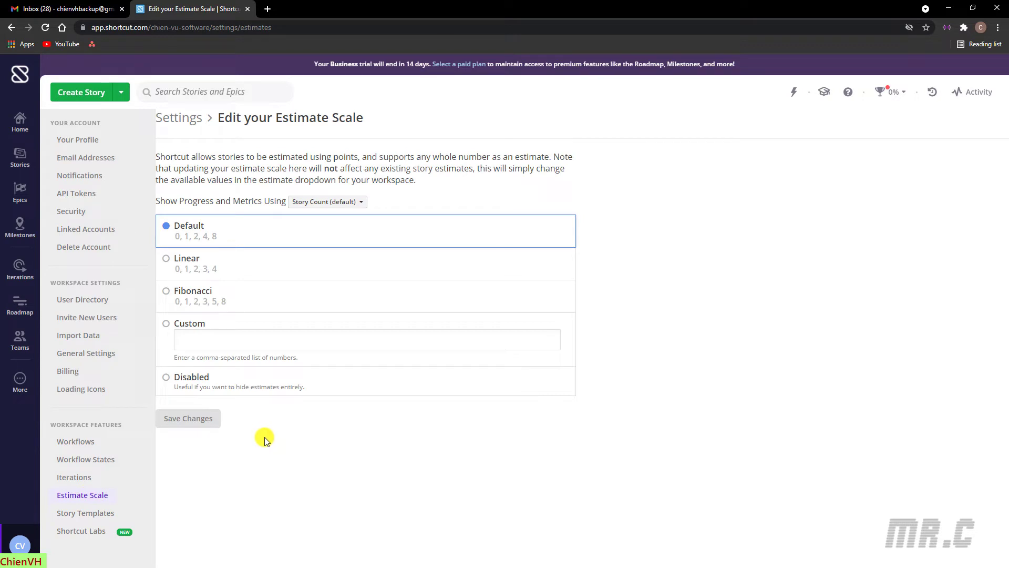
# - Switch progress metrics to Estimate Points with the Fibonacci estimate scale and save
pyautogui.click(336, 201)
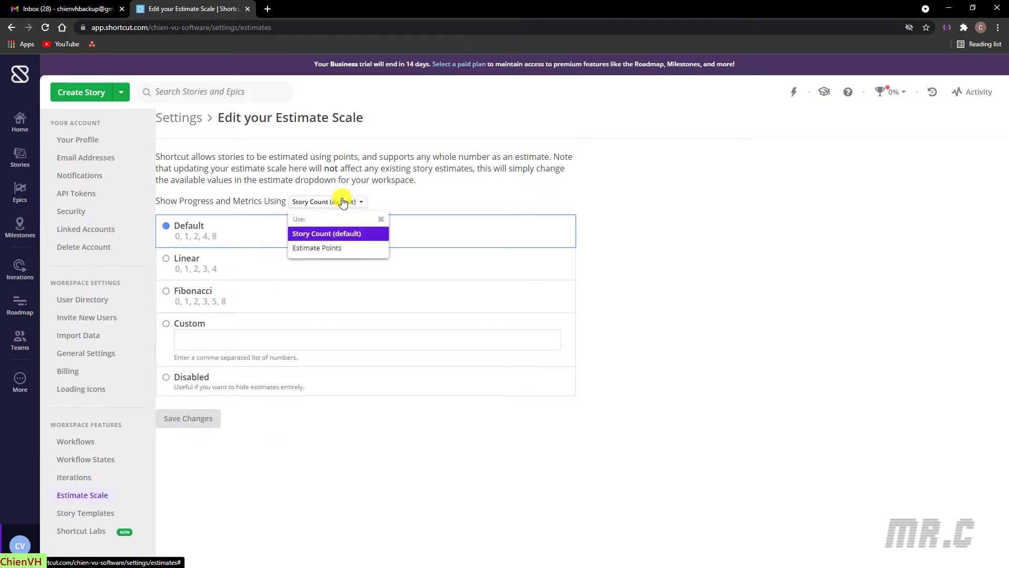
pyautogui.click(326, 248)
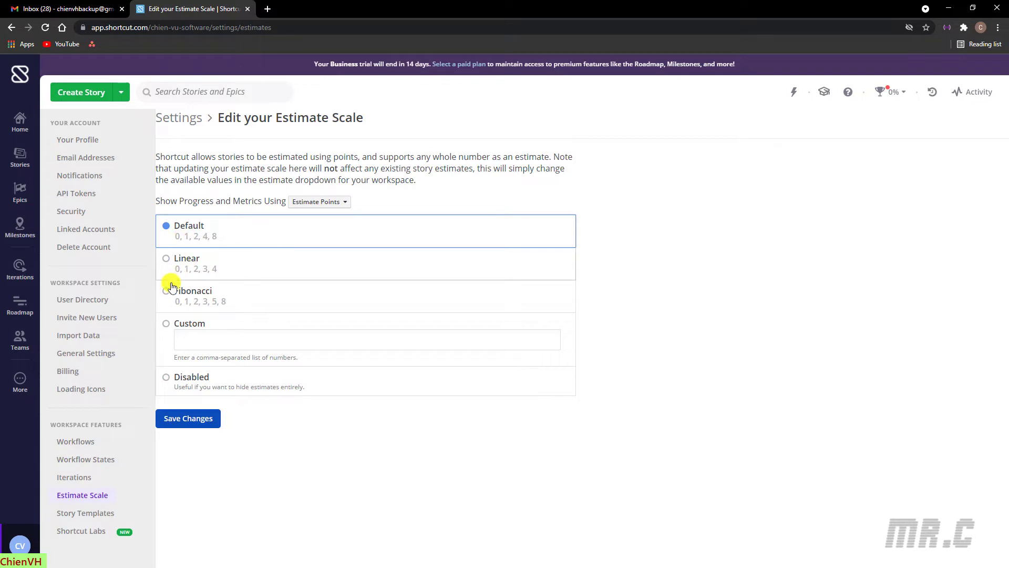
pyautogui.click(194, 296)
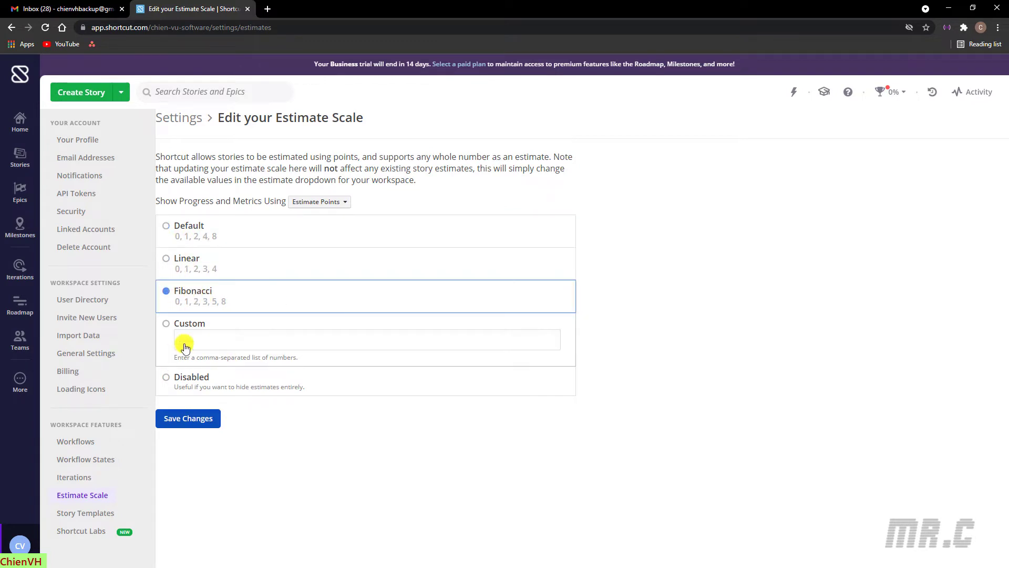
pyautogui.click(188, 418)
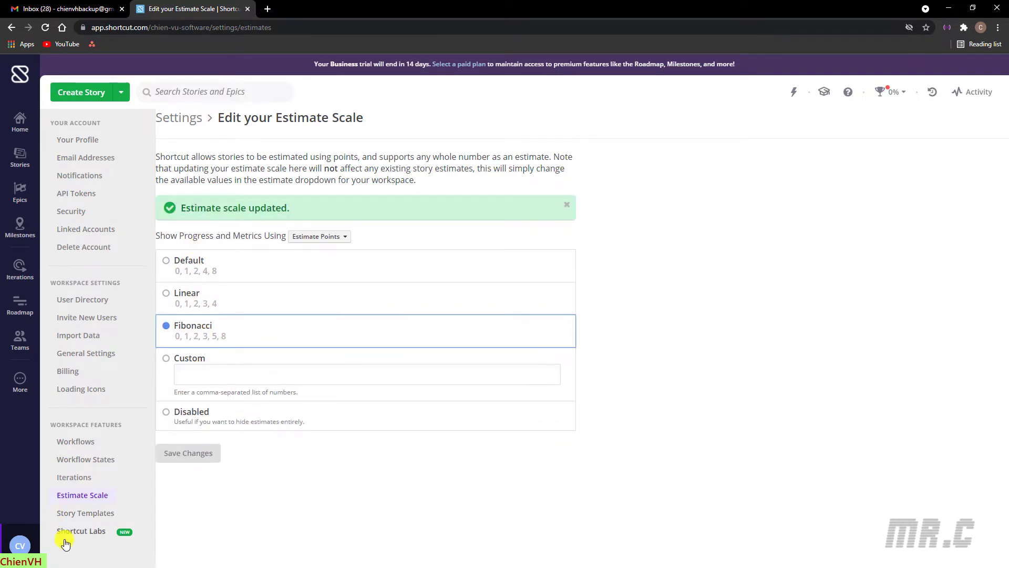
pyautogui.click(92, 516)
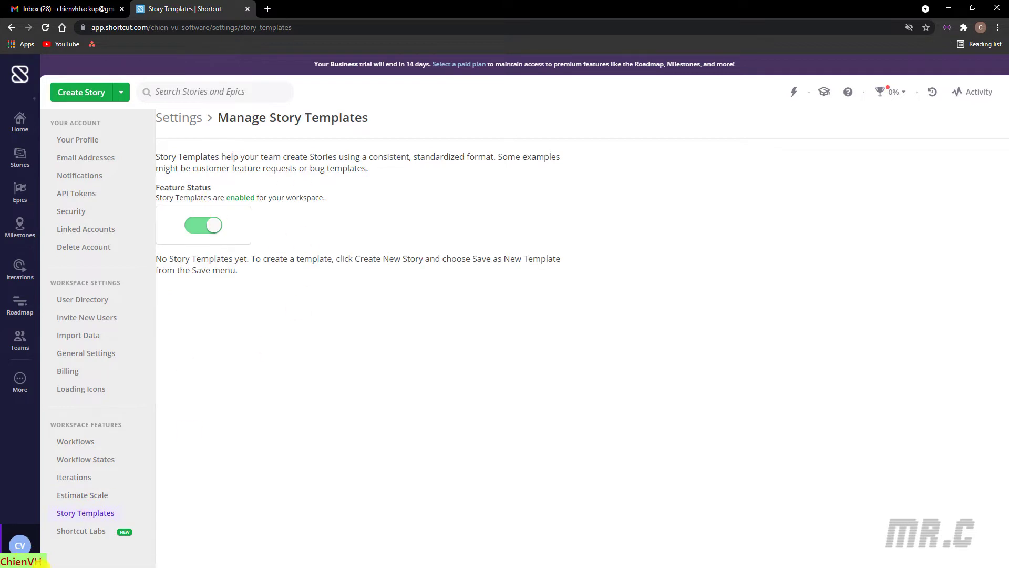
# - Glance at Shortcut Labs and profile settings, then return to the Home dashboard
pyautogui.click(85, 531)
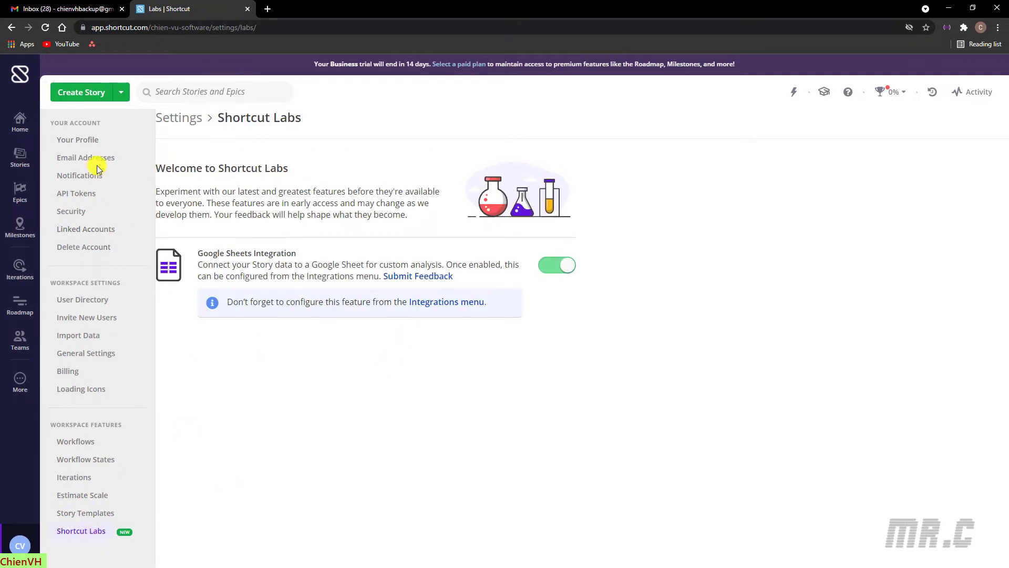
pyautogui.click(83, 143)
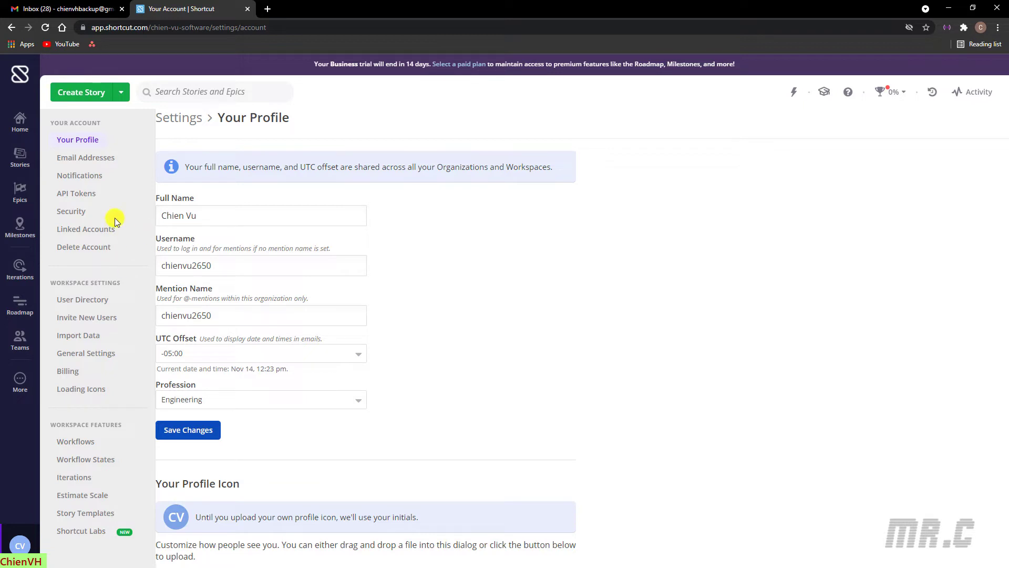
pyautogui.click(24, 121)
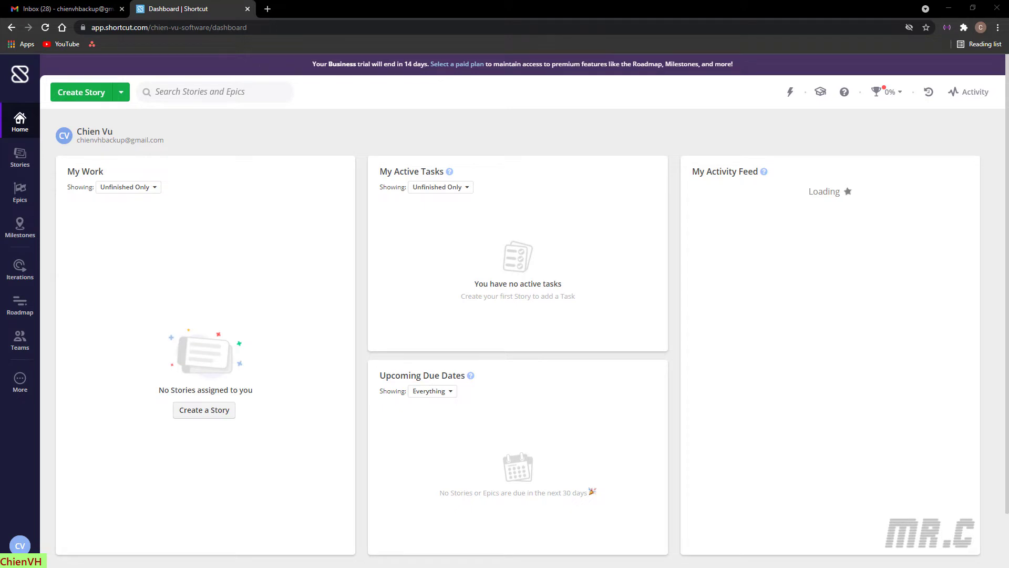
# - Maximize the PowerPoint presentation window and delete the slide's title placeholder
pyautogui.moveTo(603, 18); pyautogui.dragTo(338, 128)
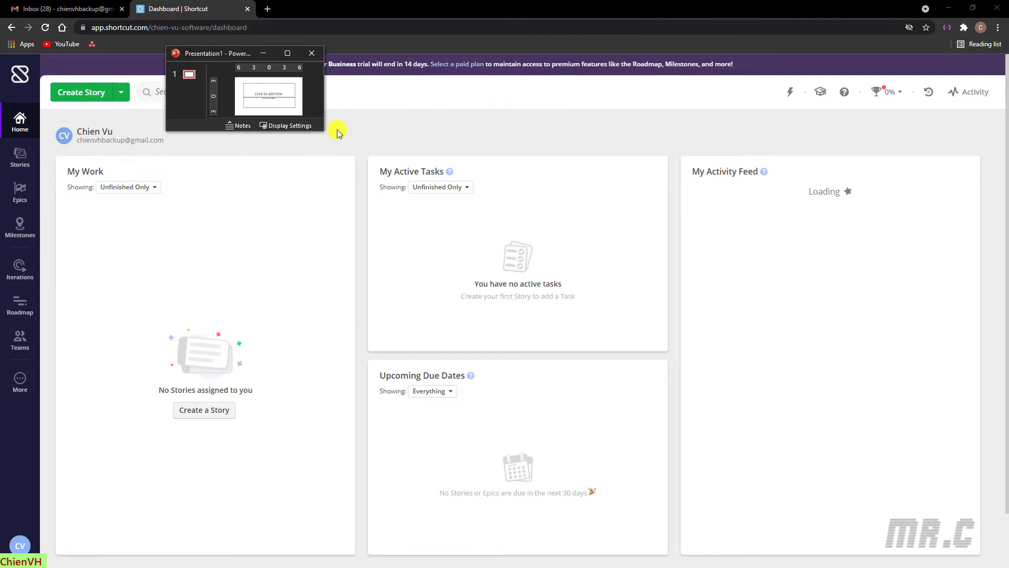
pyautogui.click(289, 53)
pyautogui.click(790, 301)
pyautogui.press('Delete')
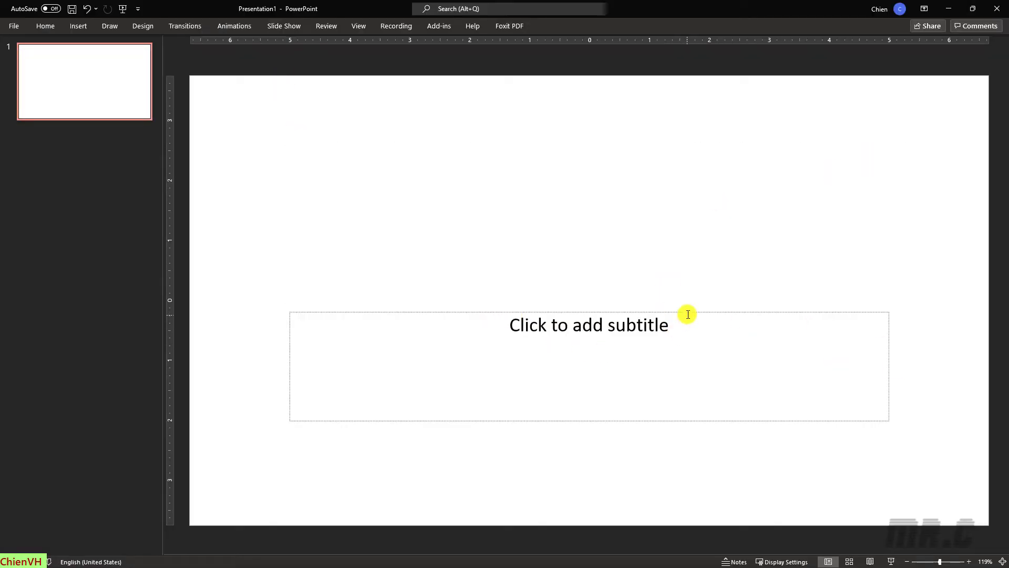
# - Delete the subtitle box and narrow the thumbnail pane to enlarge the slide
pyautogui.click(688, 315)
pyautogui.press('Delete')
pyautogui.moveTo(164, 54); pyautogui.dragTo(40, 54)
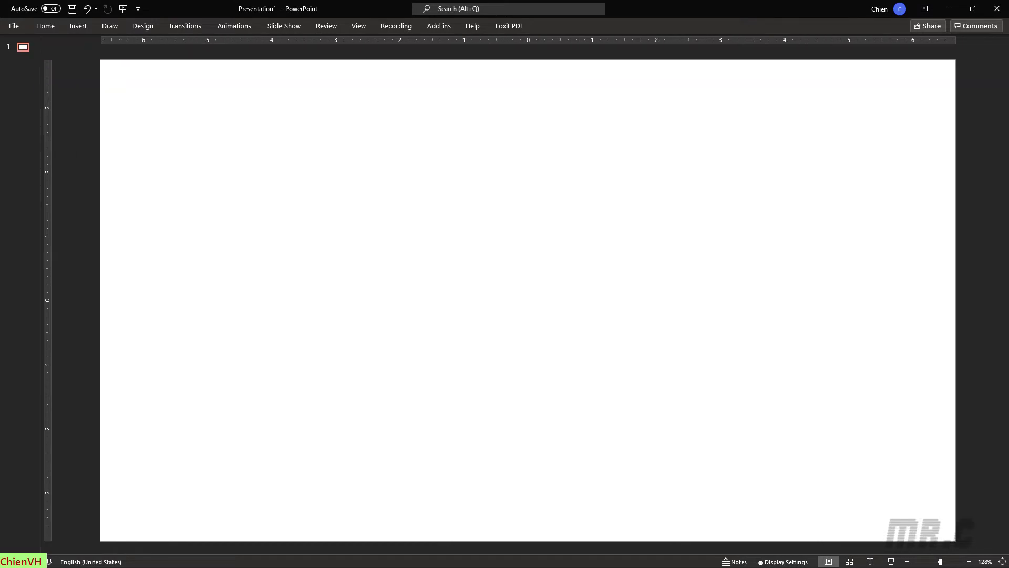
# - Draw a rectangle labelled 'Project' and make it wide and short at the top centre
pyautogui.hotkey('ctrl', 'F1')
pyautogui.click(78, 25)
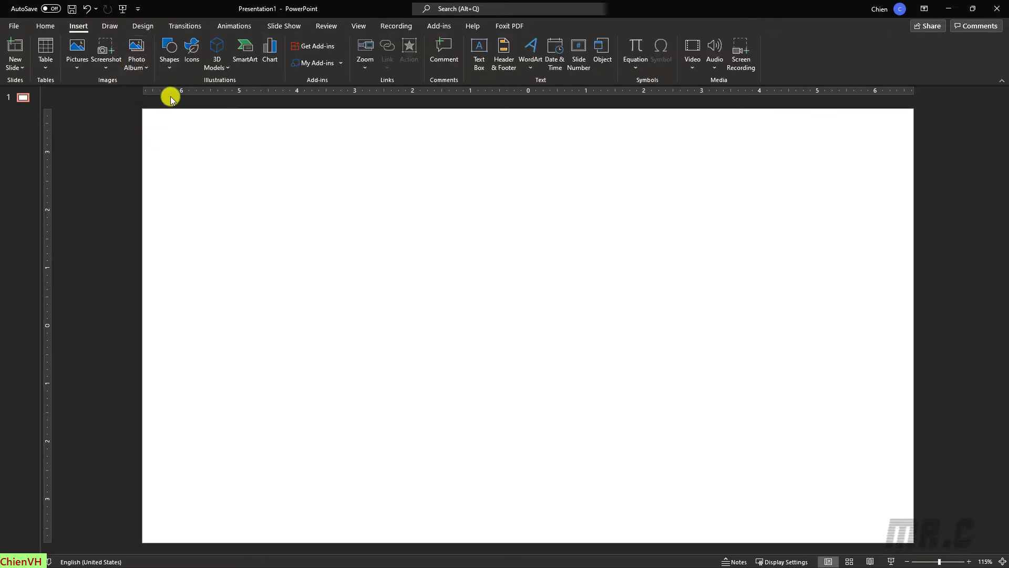
pyautogui.click(169, 52)
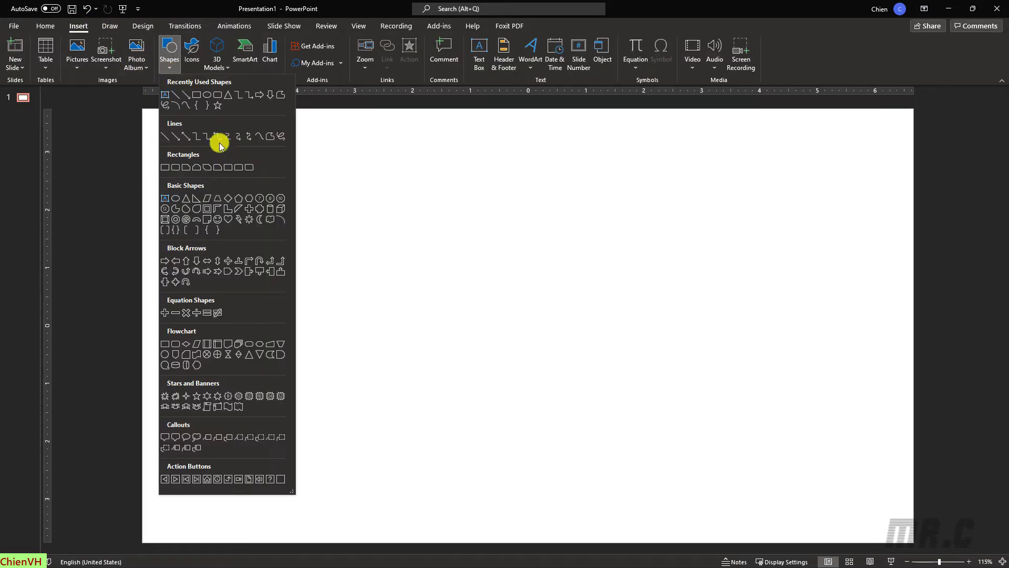
pyautogui.click(197, 94)
pyautogui.moveTo(182, 173)
pyautogui.mouseDown()
pyautogui.moveTo(260, 242)
pyautogui.moveTo(275, 230)
pyautogui.mouseUp()
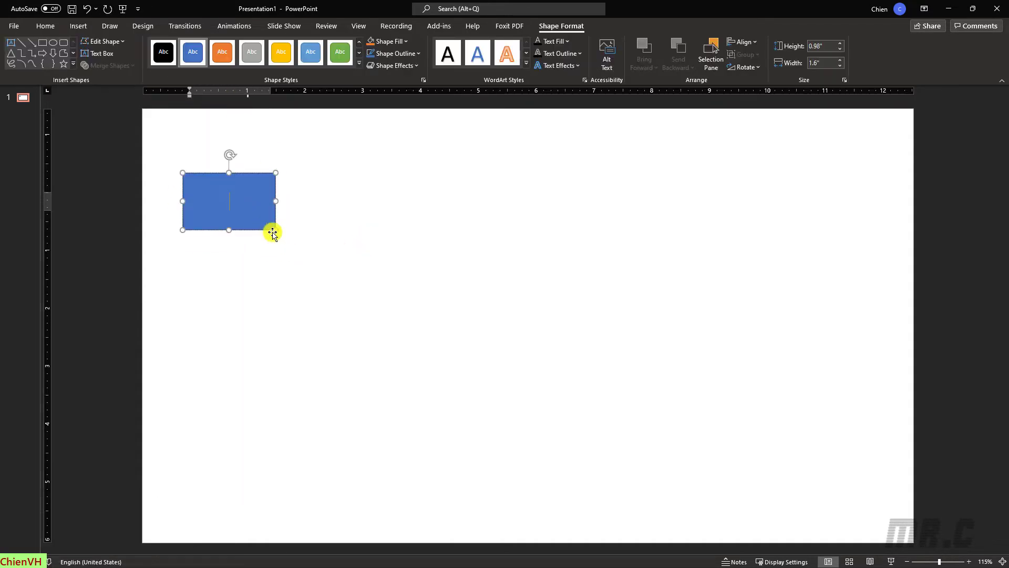
pyautogui.write('Project')
pyautogui.moveTo(236, 180)
pyautogui.mouseDown()
pyautogui.moveTo(491, 184)
pyautogui.moveTo(500, 173)
pyautogui.mouseUp()
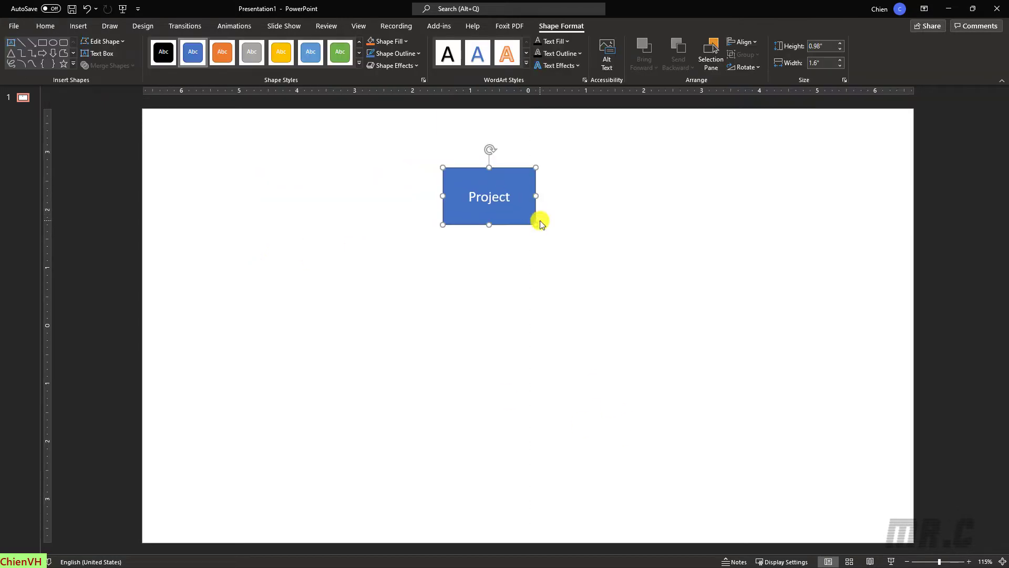
pyautogui.moveTo(538, 223)
pyautogui.mouseDown()
pyautogui.moveTo(613, 201)
pyautogui.moveTo(534, 181)
pyautogui.mouseUp()
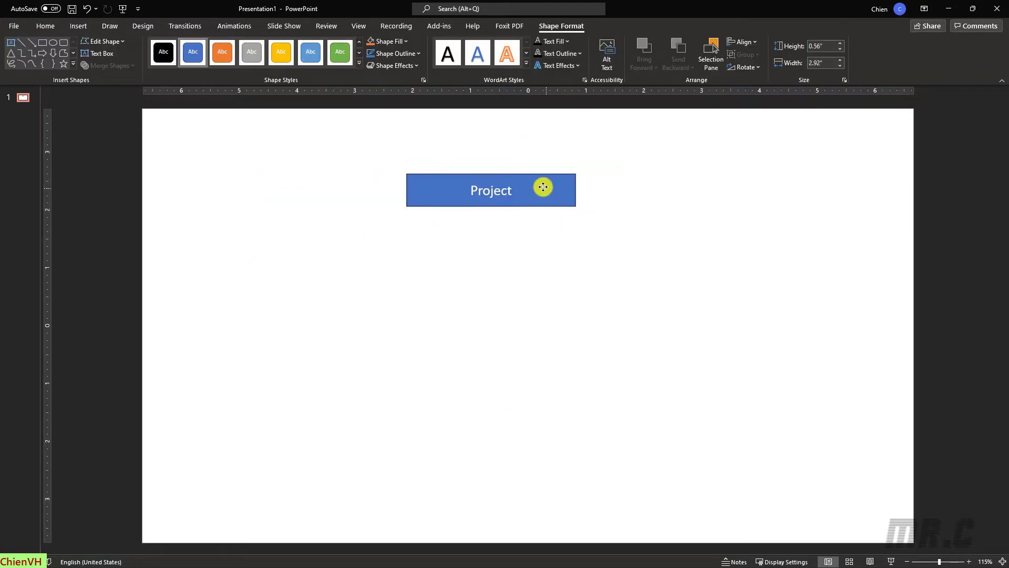
pyautogui.click(573, 231)
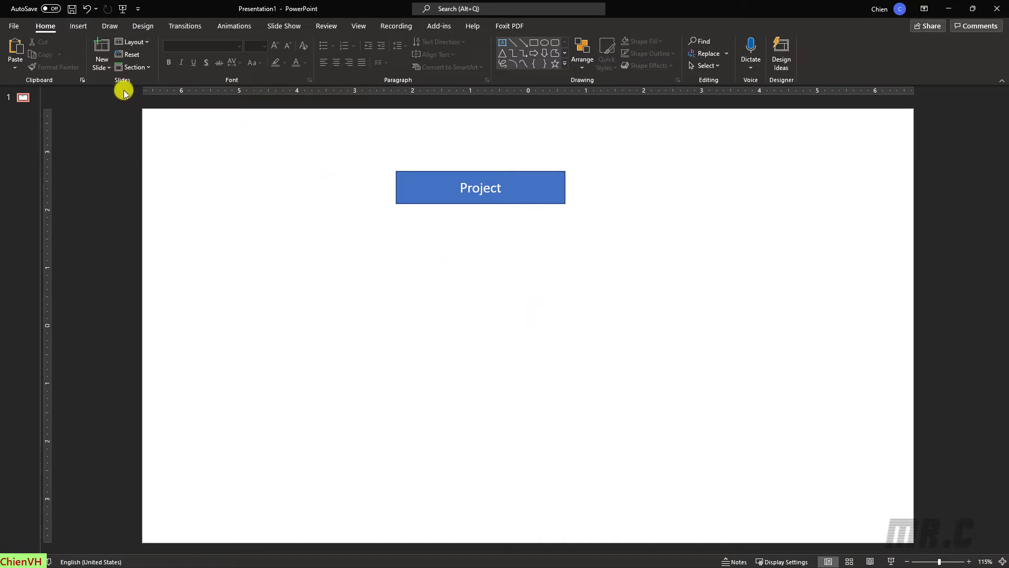
# - Add an 'Iteration 1' box below Project and place a duplicate to its right
pyautogui.click(87, 8)
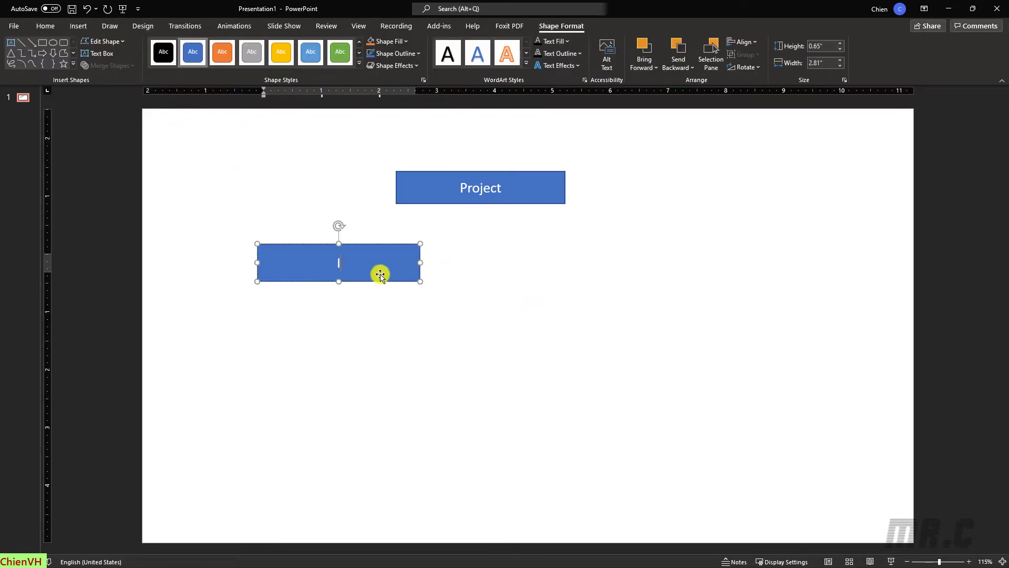
pyautogui.write('Iteration')
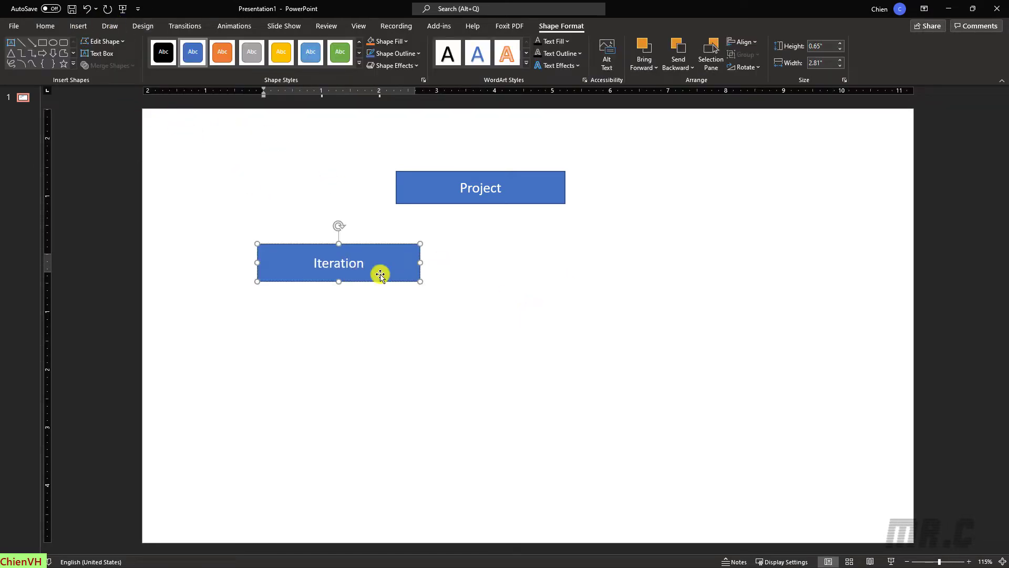
pyautogui.write(' 1')
pyautogui.click(457, 326)
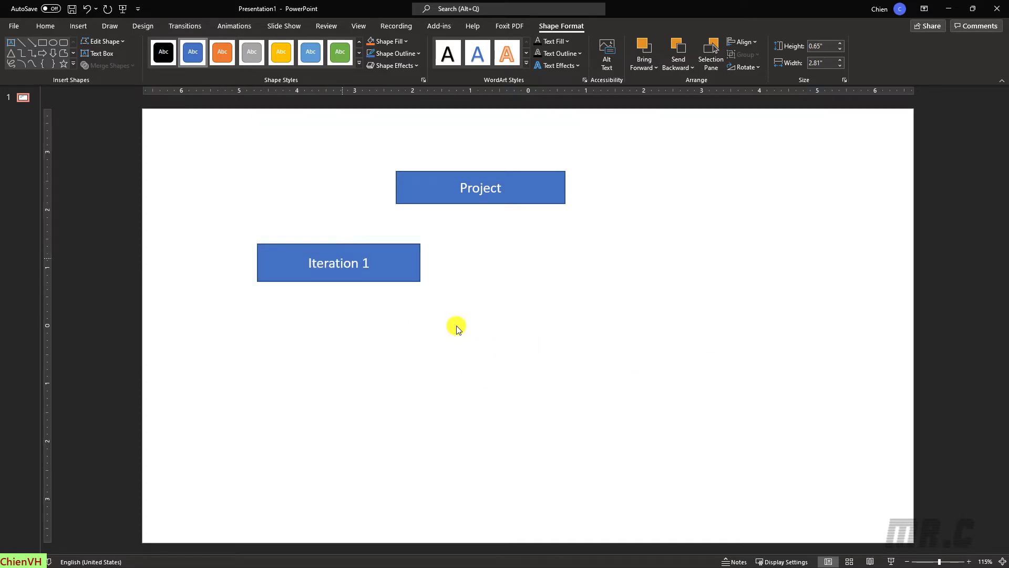
pyautogui.click(353, 243)
pyautogui.hotkey('ctrl', 'd')
pyautogui.click(487, 295)
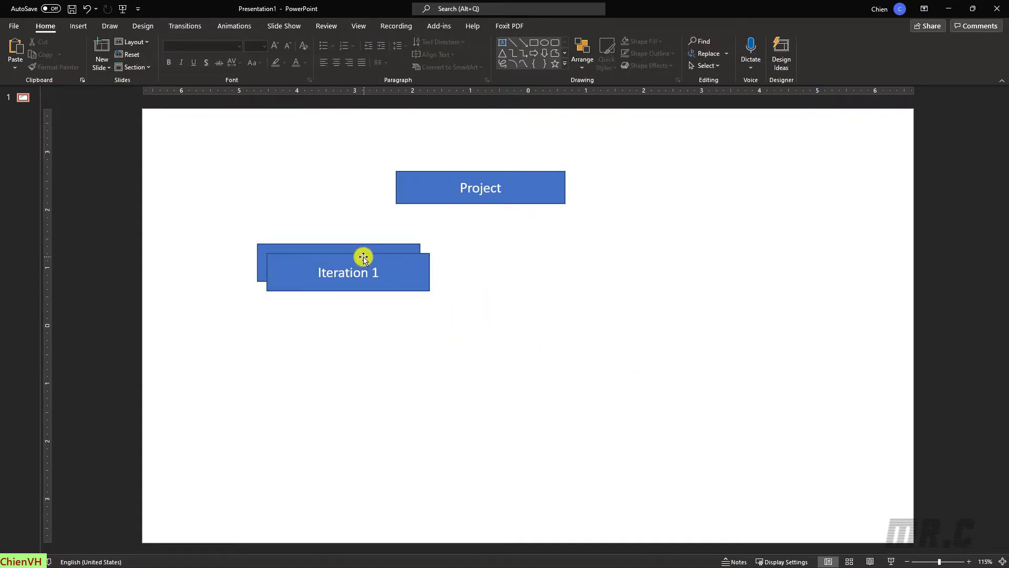
pyautogui.moveTo(364, 257); pyautogui.dragTo(744, 246)
# - Duplicate once more and relabel the copies 'Iteration 2' and 'Iteration n'
pyautogui.hotkey('ctrl', 'd')
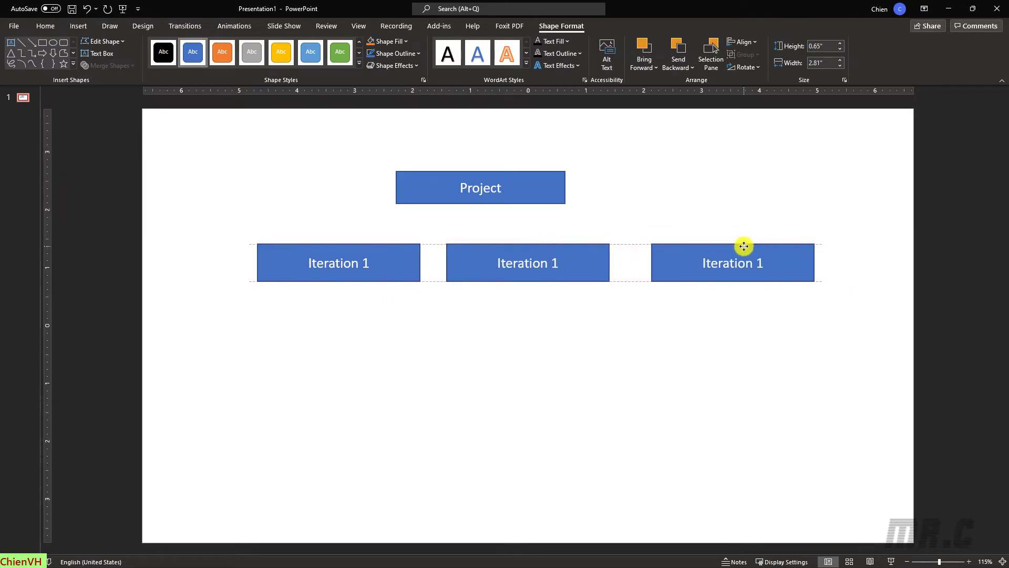
pyautogui.click(567, 263)
pyautogui.press('BackSpace')
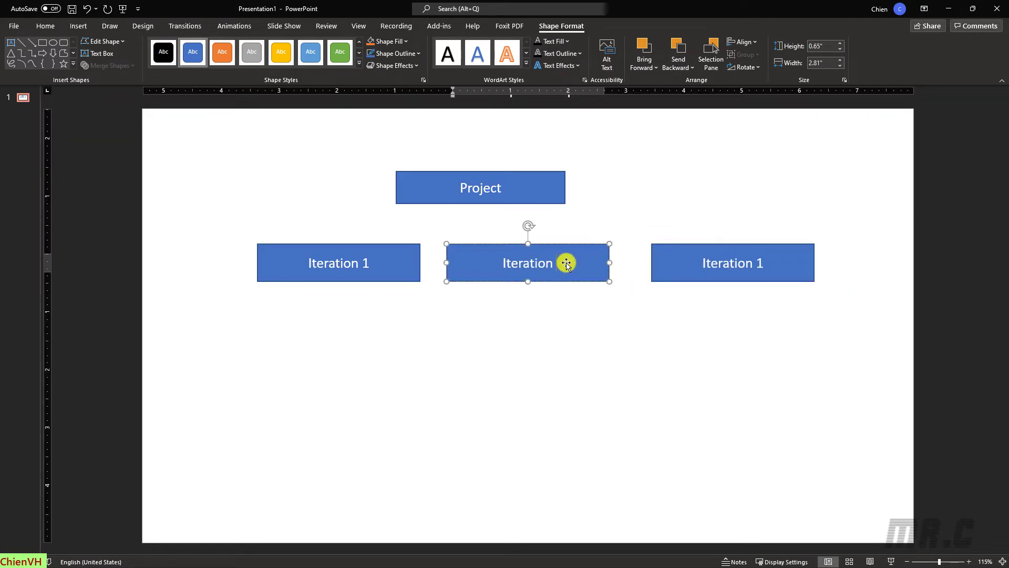
pyautogui.write('2')
pyautogui.click(770, 265)
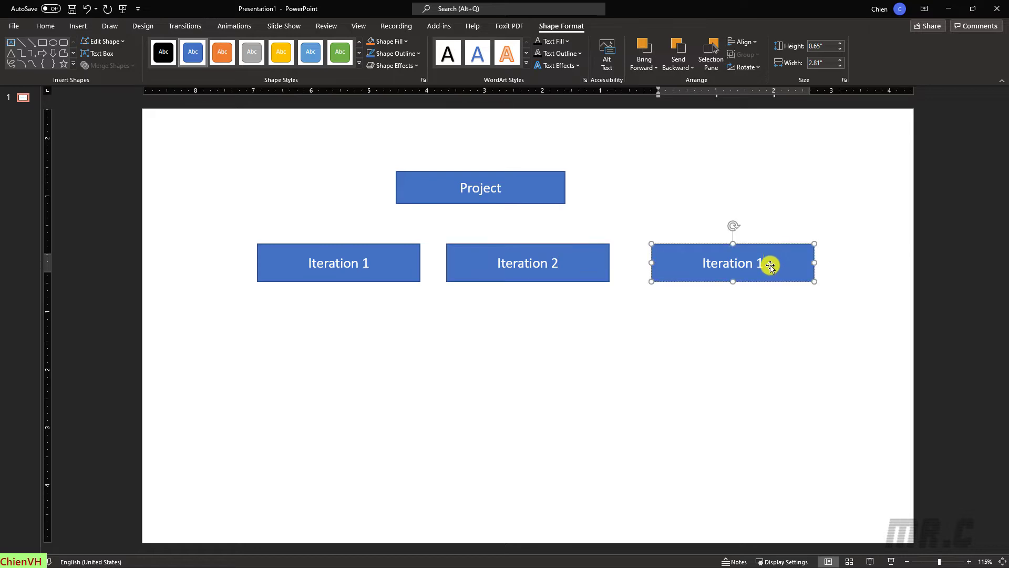
pyautogui.press('BackSpace')
pyautogui.write('n')
# - Apply the green shape style to all three Iteration boxes
pyautogui.click(394, 277)
pyautogui.keyDown('shift'); pyautogui.click(528, 263); pyautogui.keyUp('shift')
pyautogui.keyDown('shift'); pyautogui.click(733, 263); pyautogui.keyUp('shift')
pyautogui.click(350, 54)
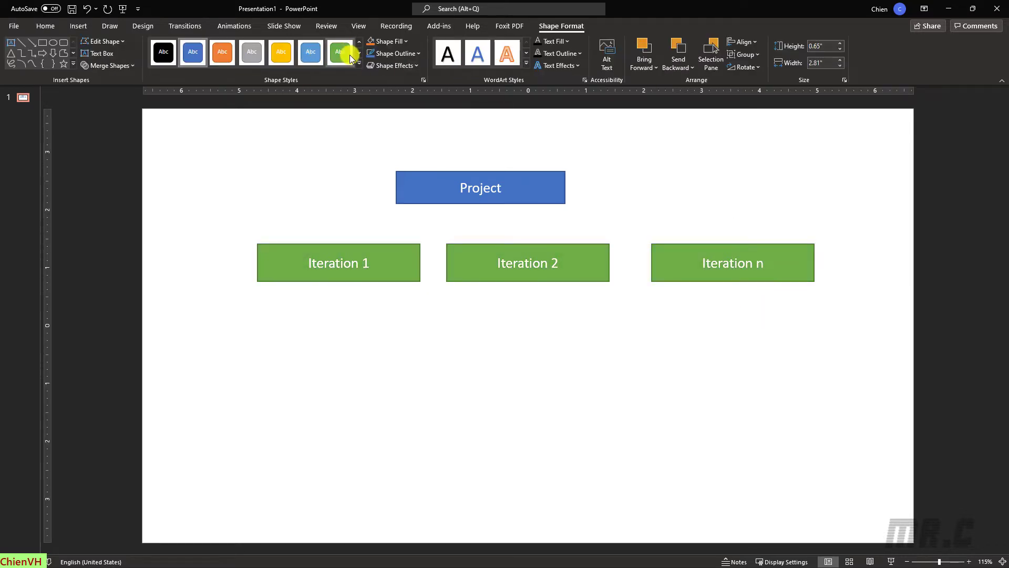
pyautogui.click(431, 308)
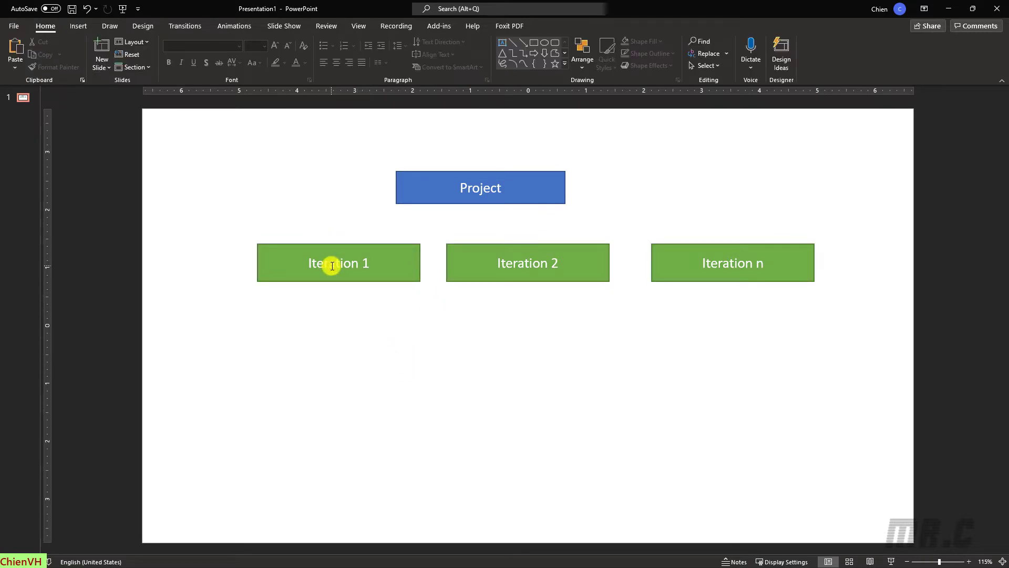
pyautogui.moveTo(709, 6); pyautogui.dragTo(741, 207)
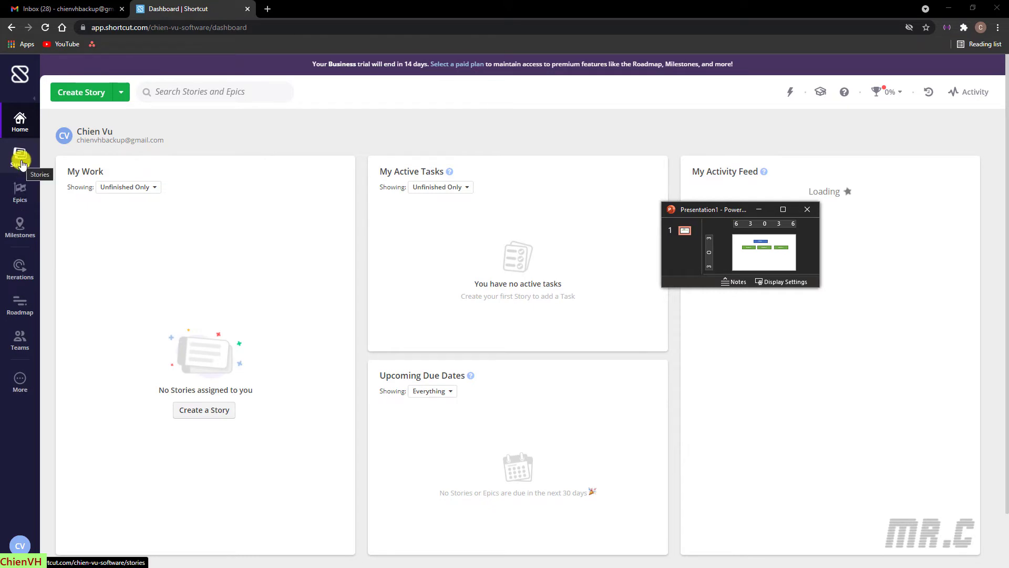
pyautogui.click(788, 209)
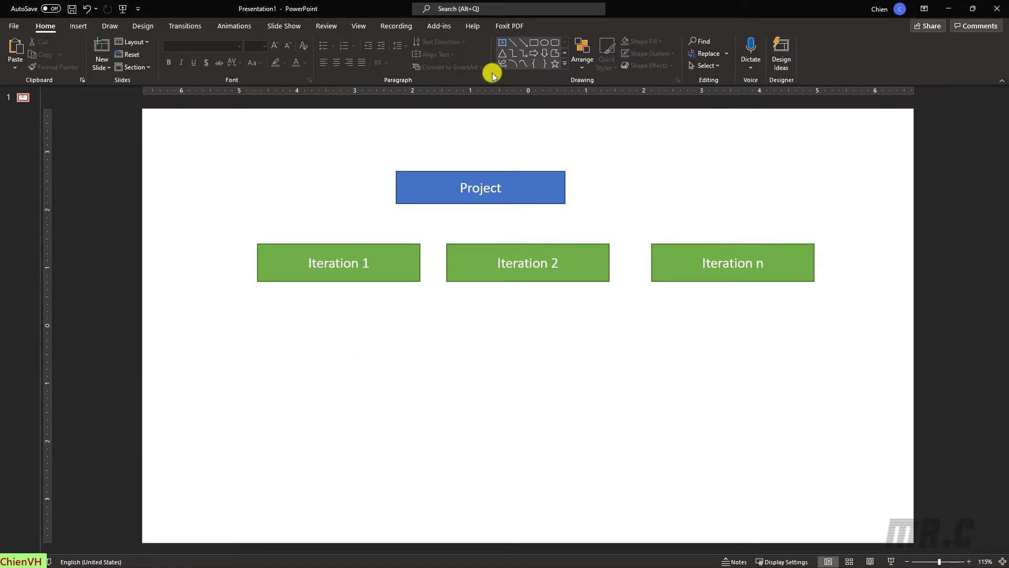
# - Draw an Epic box under Iteration 1 and copy it below as 'Story 2'
pyautogui.click(534, 42)
pyautogui.moveTo(271, 306); pyautogui.dragTo(353, 345)
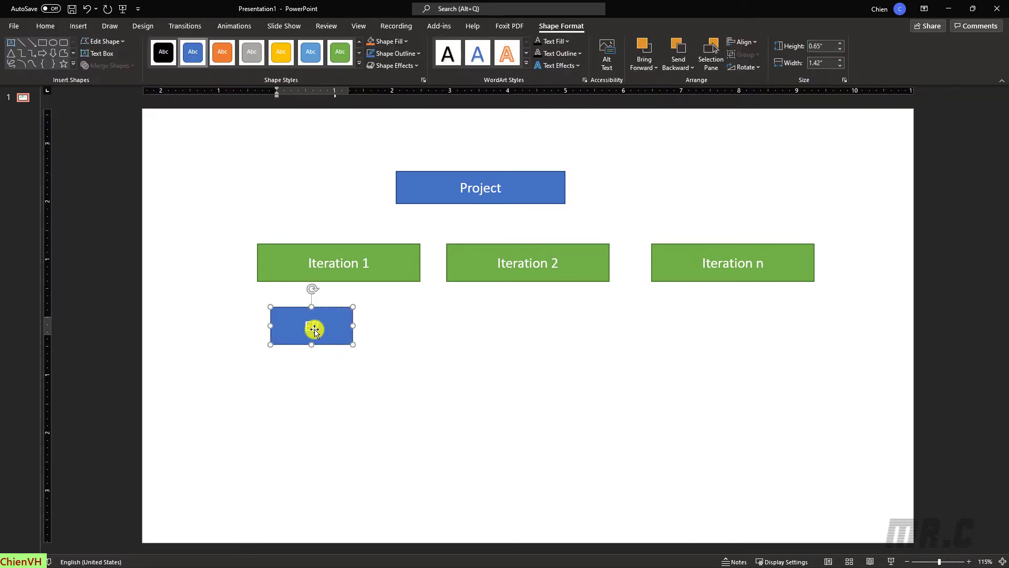
pyautogui.write('Epic 1')
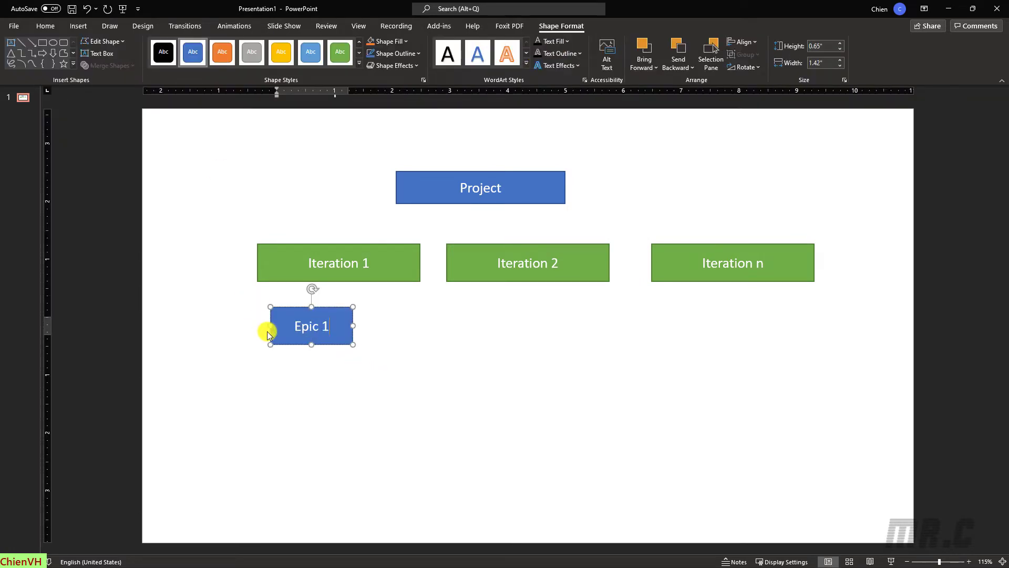
pyautogui.click(365, 370)
pyautogui.click(341, 335)
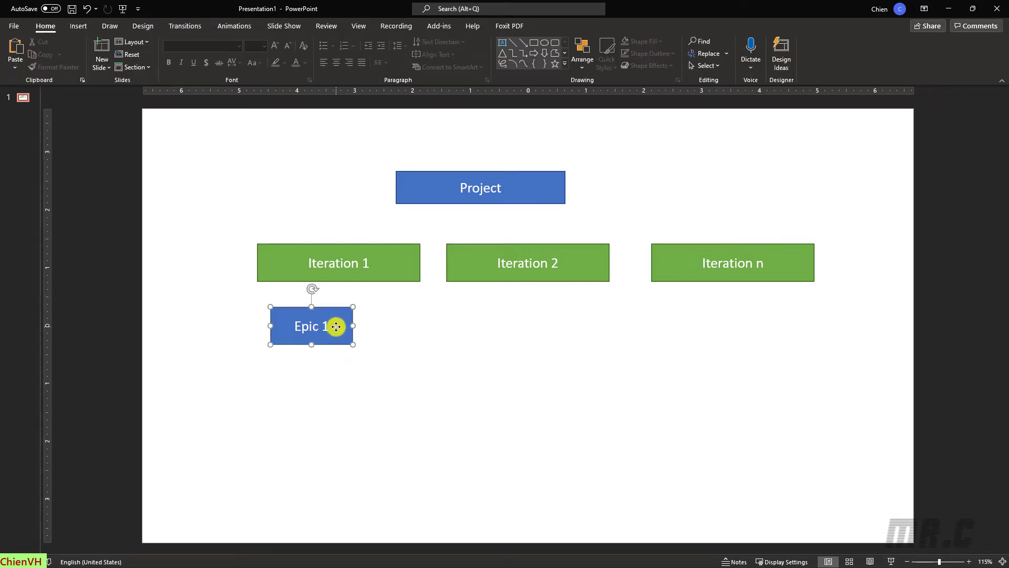
pyautogui.press('BackSpace')
pyautogui.press('BackSpace')
pyautogui.press('Escape')
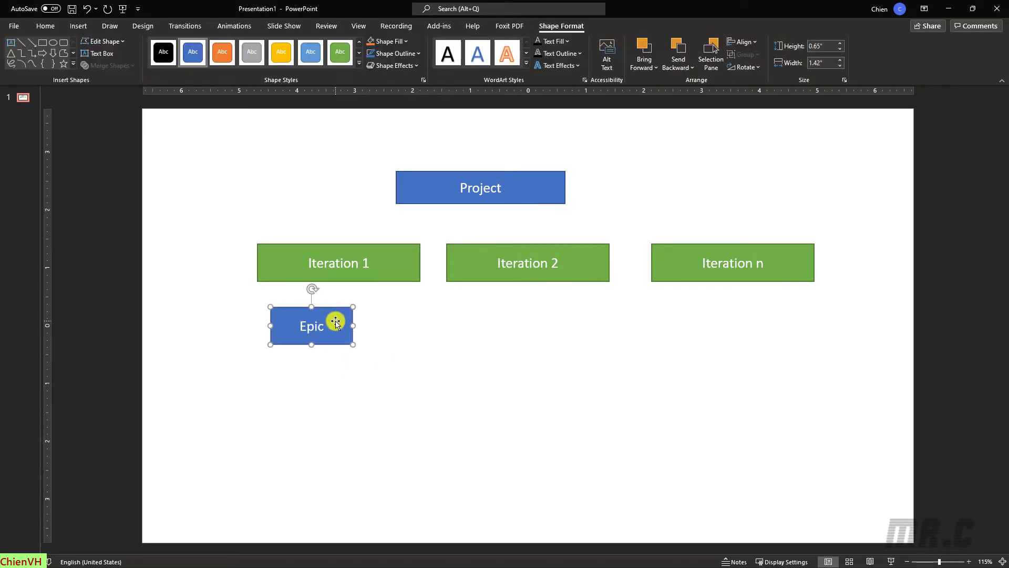
pyautogui.moveTo(336, 322)
pyautogui.mouseDown()
pyautogui.moveTo(355, 418)
pyautogui.moveTo(340, 416)
pyautogui.mouseUp()
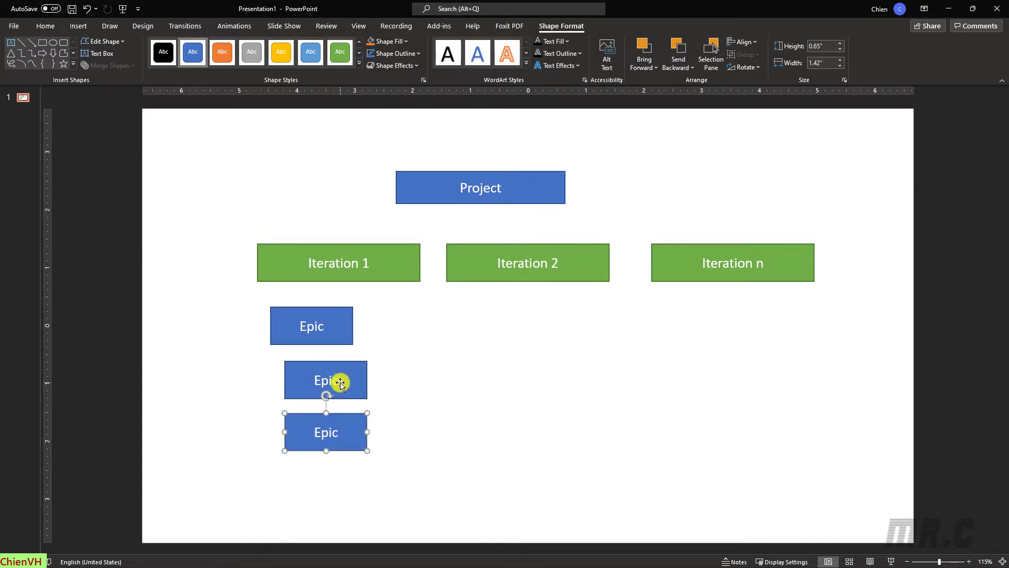
pyautogui.write('tory 2')
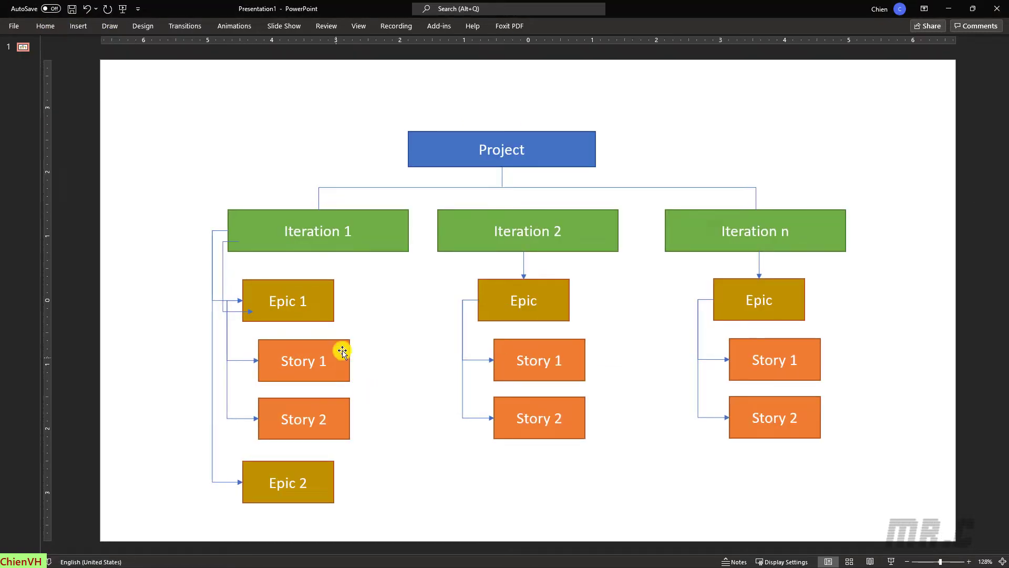
pyautogui.click(338, 356)
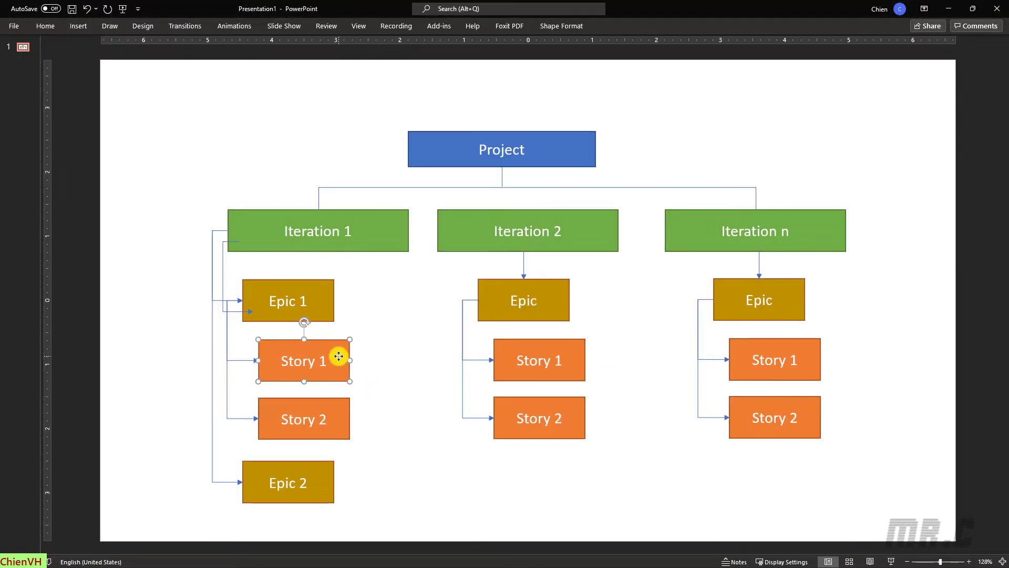
pyautogui.click(395, 439)
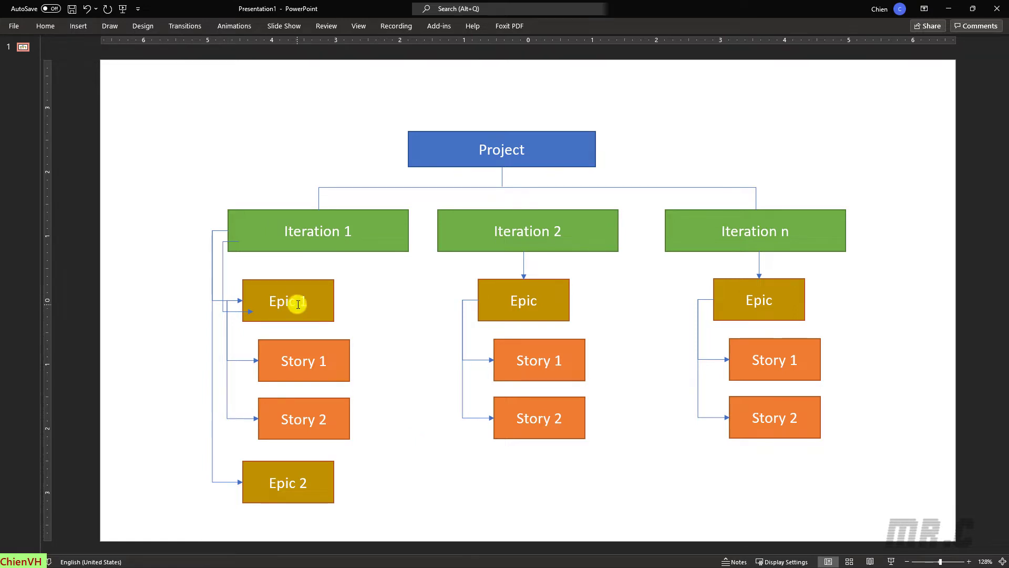
pyautogui.click(342, 355)
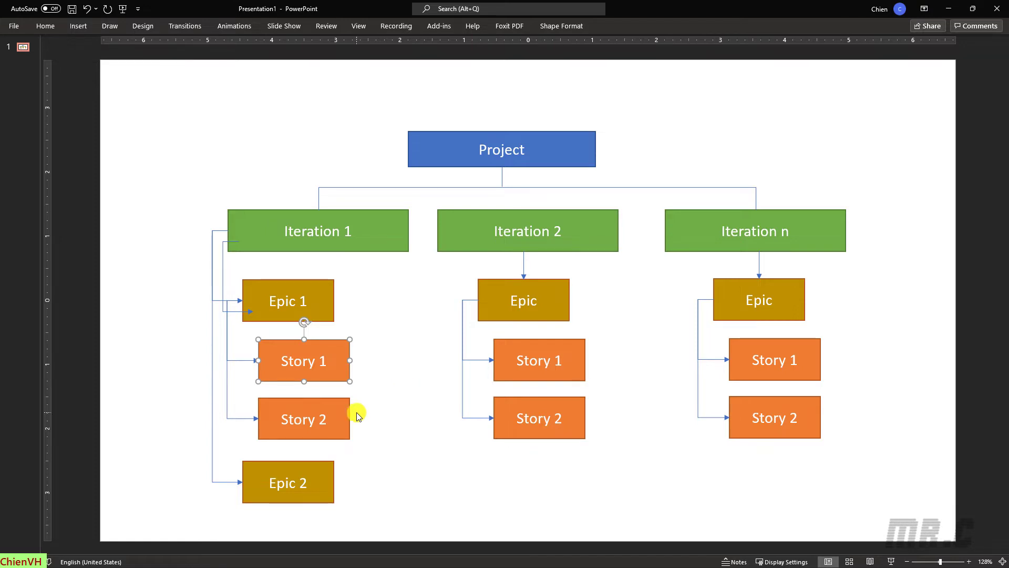
pyautogui.click(957, 310)
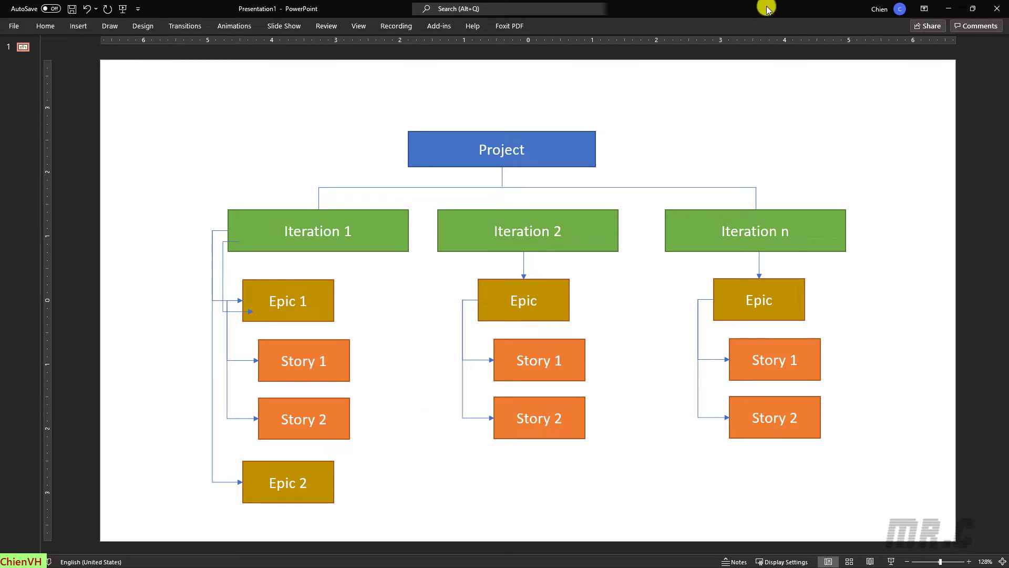
pyautogui.click(533, 149)
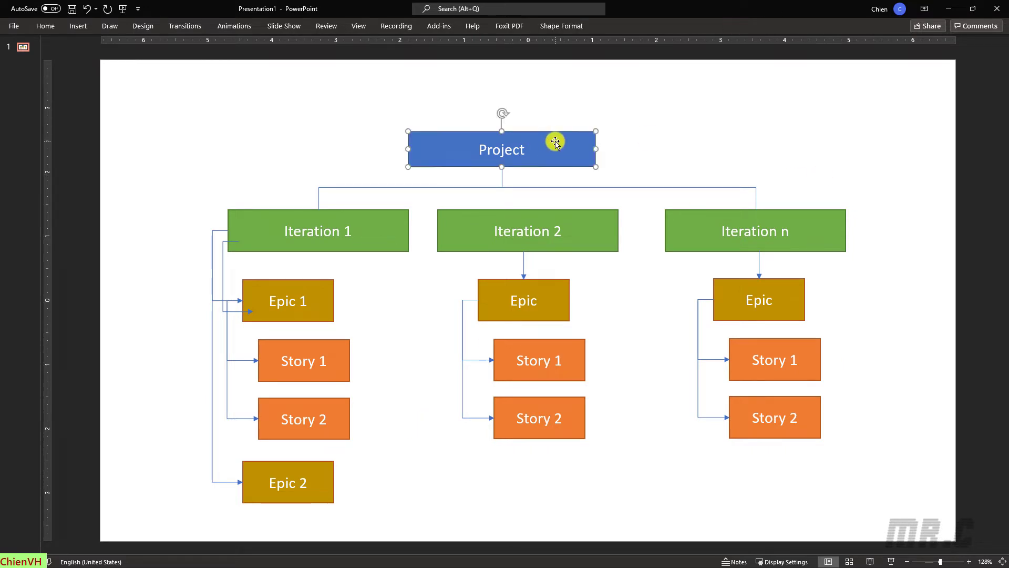
pyautogui.click(386, 229)
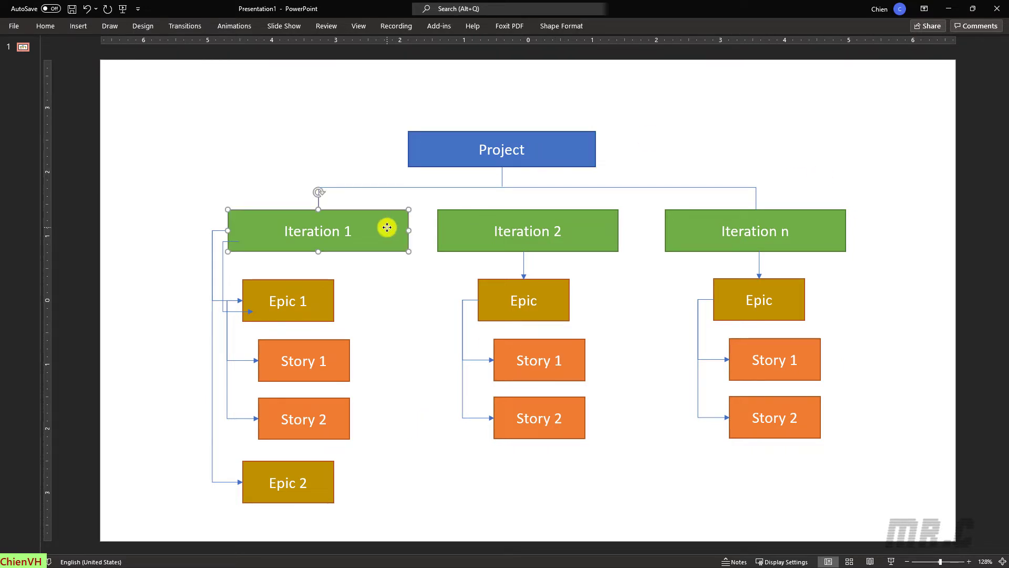
pyautogui.click(315, 308)
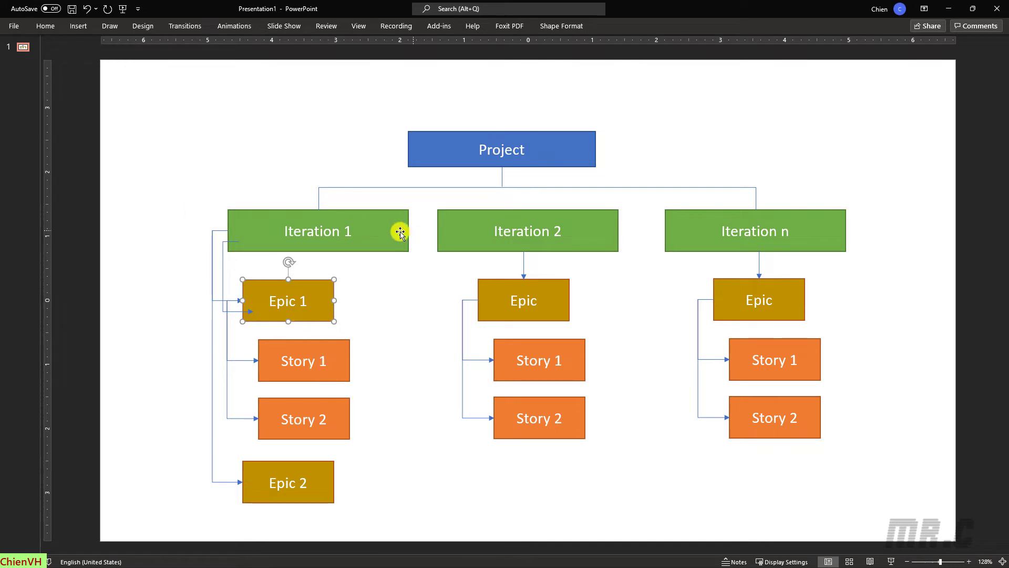
# - Append '/ Sprint 1', '/ Sprint 2' and '/ Sprint n' to the three Iteration box labels
pyautogui.click(377, 238)
pyautogui.write('/')
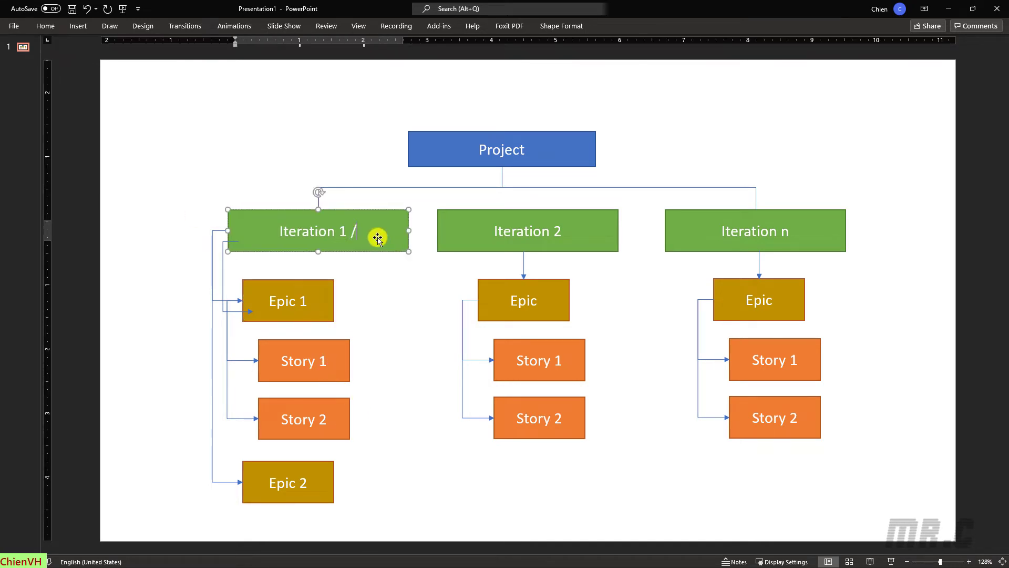
pyautogui.write(' Sprint 1')
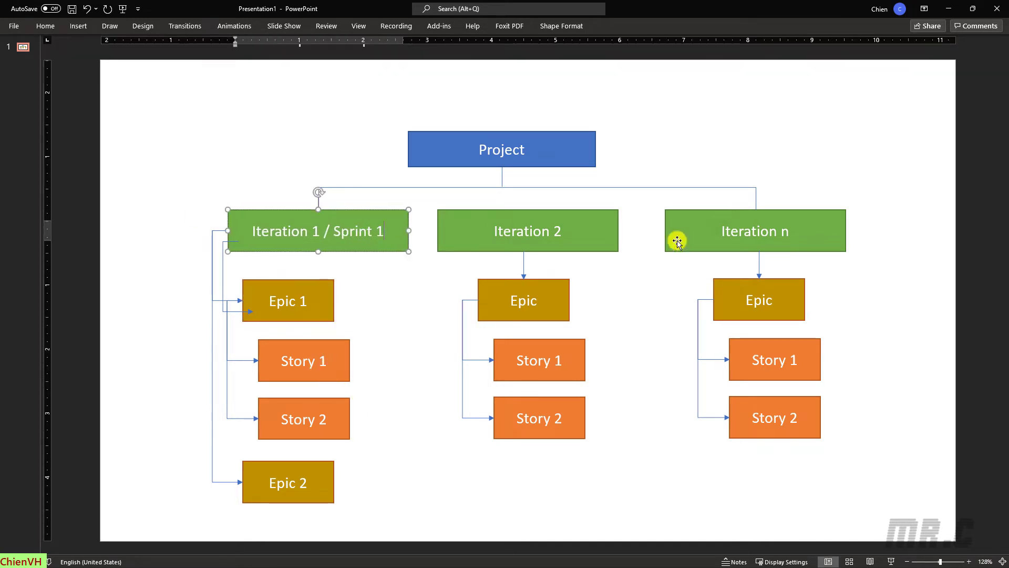
pyautogui.click(573, 231)
pyautogui.write('/ S')
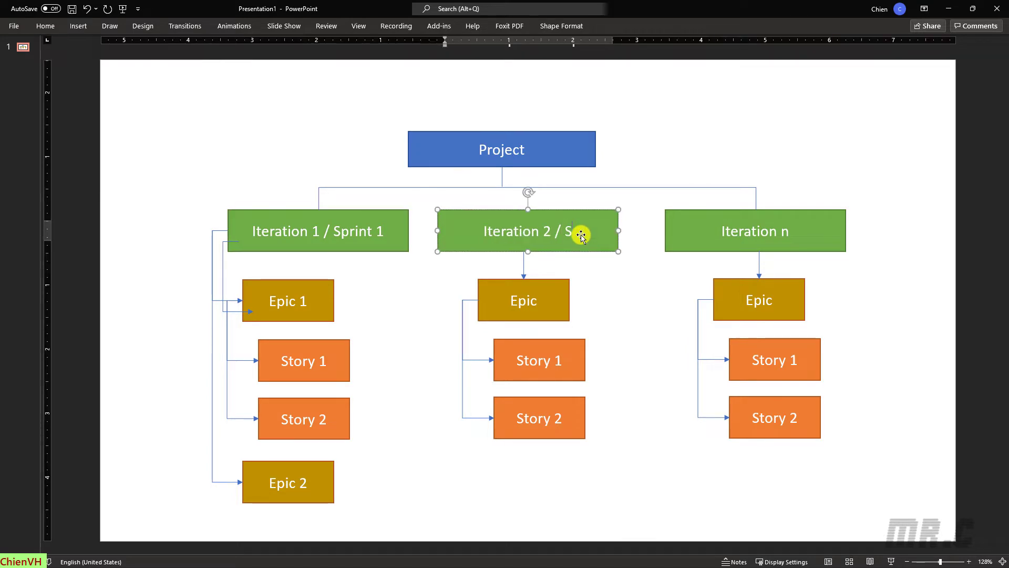
pyautogui.write('print 2')
pyautogui.click(823, 229)
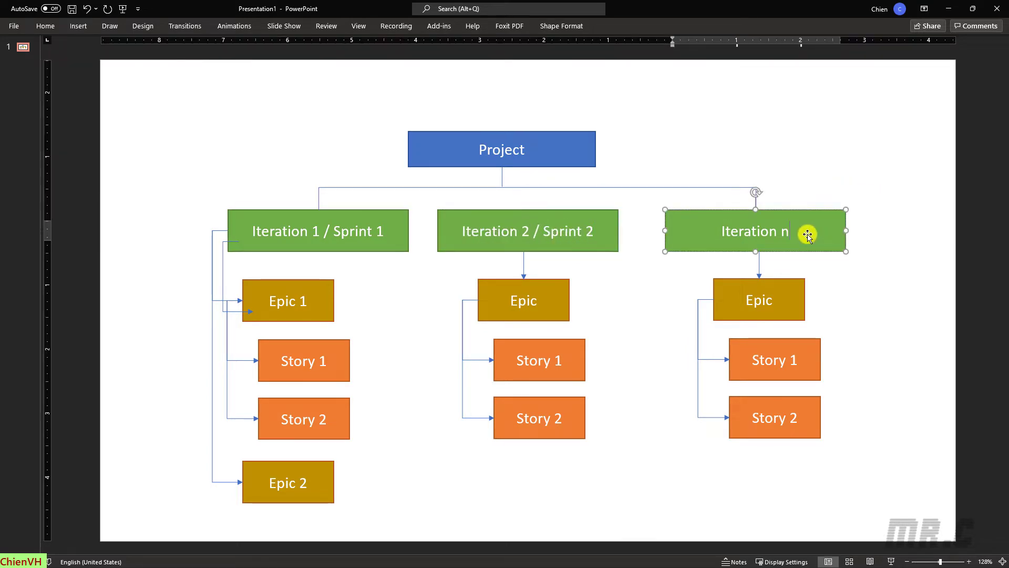
pyautogui.write('/Sprint')
pyautogui.press('BackSpace')
pyautogui.press('BackSpace')
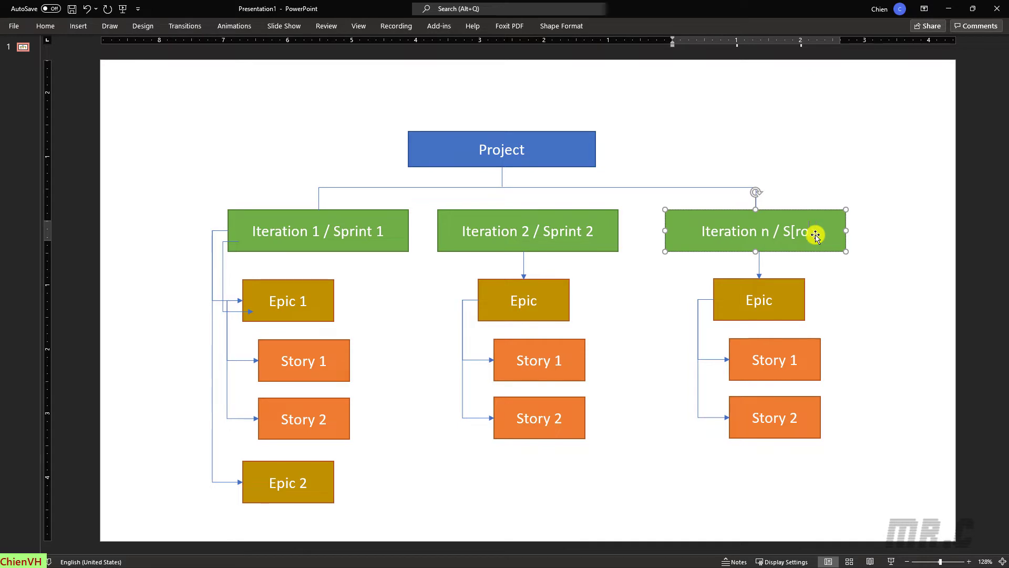
pyautogui.press('BackSpace')
pyautogui.press('BackSpace')
pyautogui.press('BackSpace')
pyautogui.write('print')
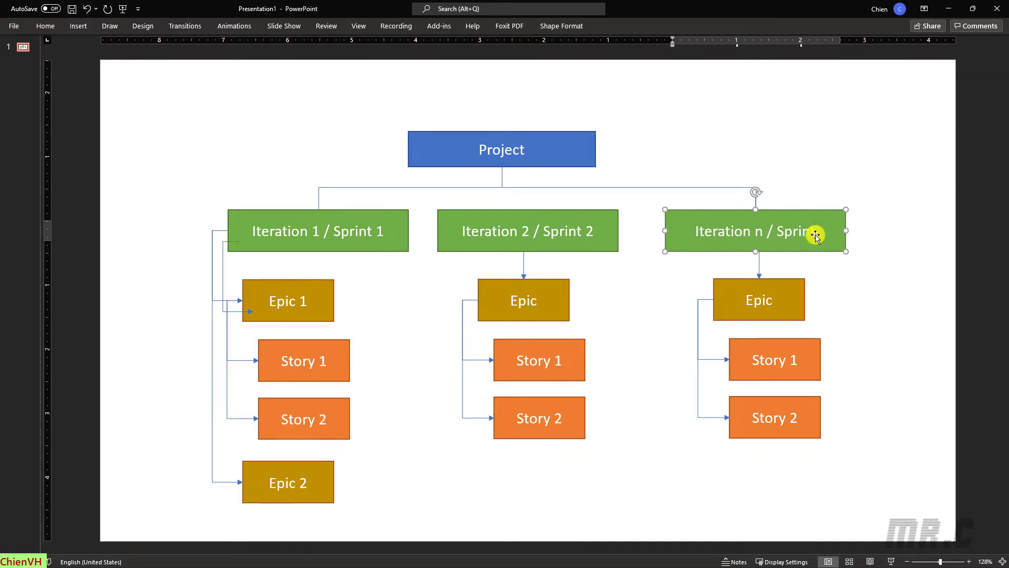
pyautogui.write(' n')
pyautogui.click(914, 288)
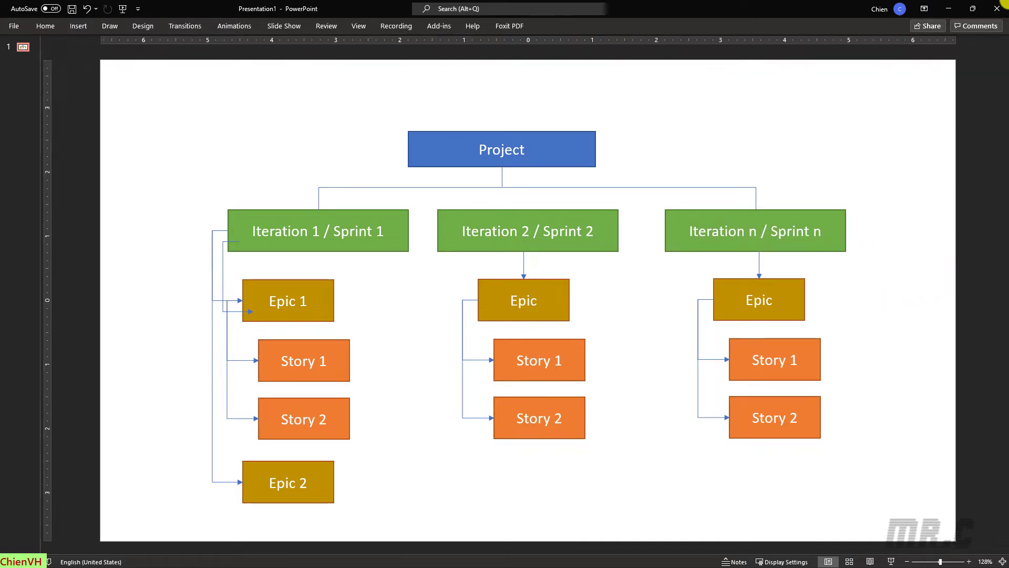
pyautogui.click(949, 9)
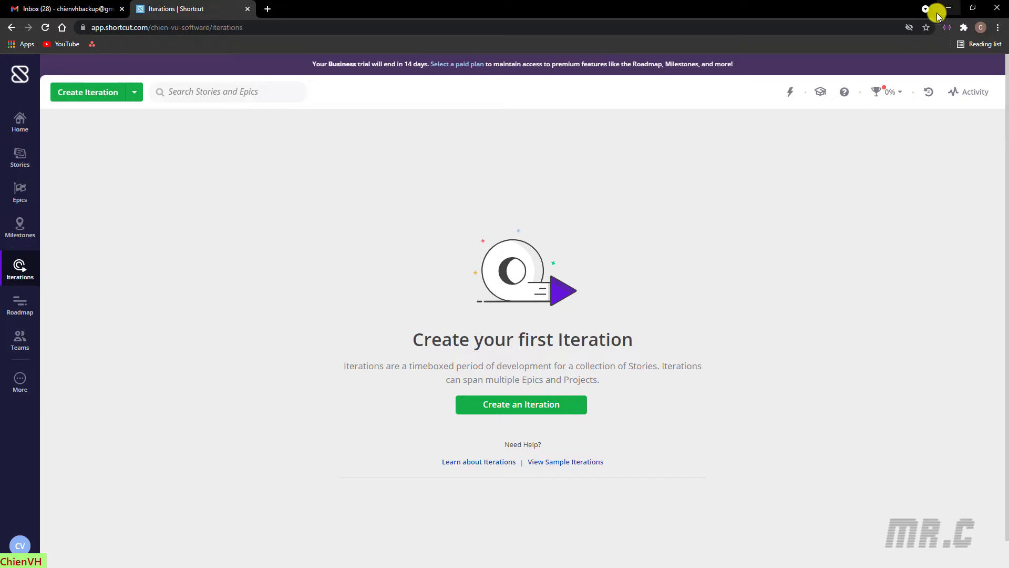
# - Start a 'Sprint 1' iteration with a description, running Nov 15 to Nov 26 2021
pyautogui.click(513, 409)
pyautogui.write('Sprint 1')
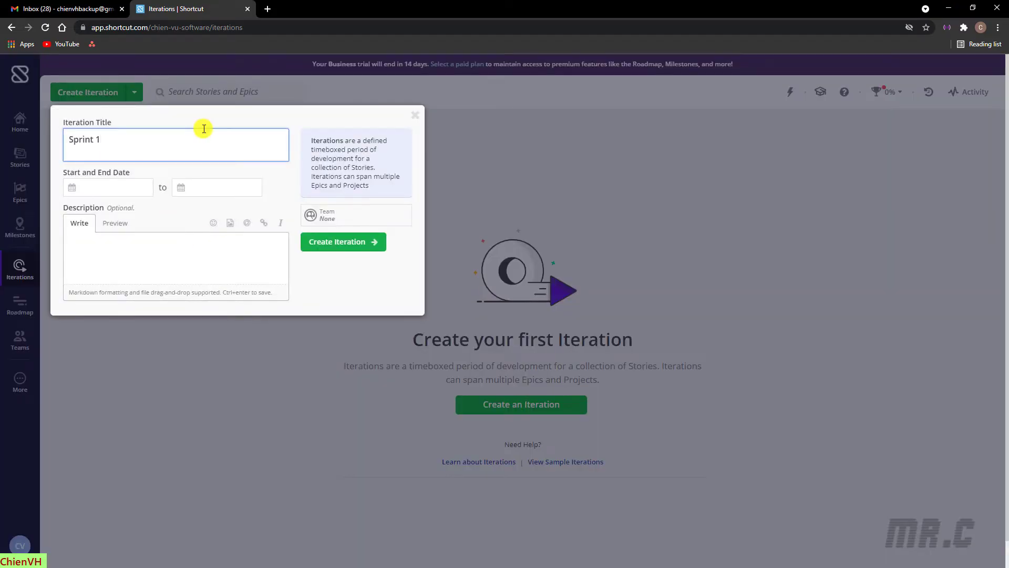
pyautogui.click(104, 266)
pyautogui.write('Work for sprint 1')
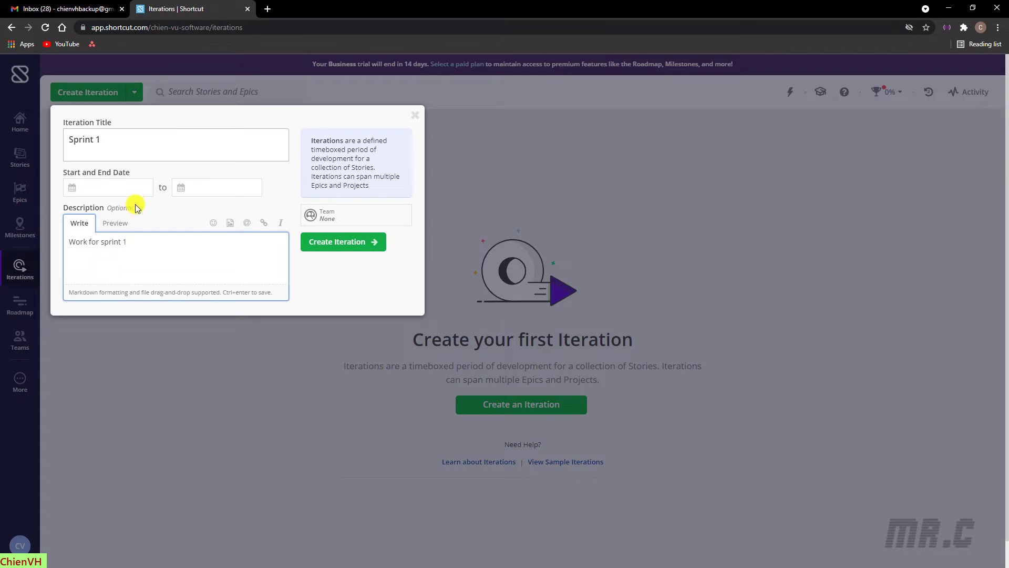
pyautogui.click(255, 187)
pyautogui.click(81, 191)
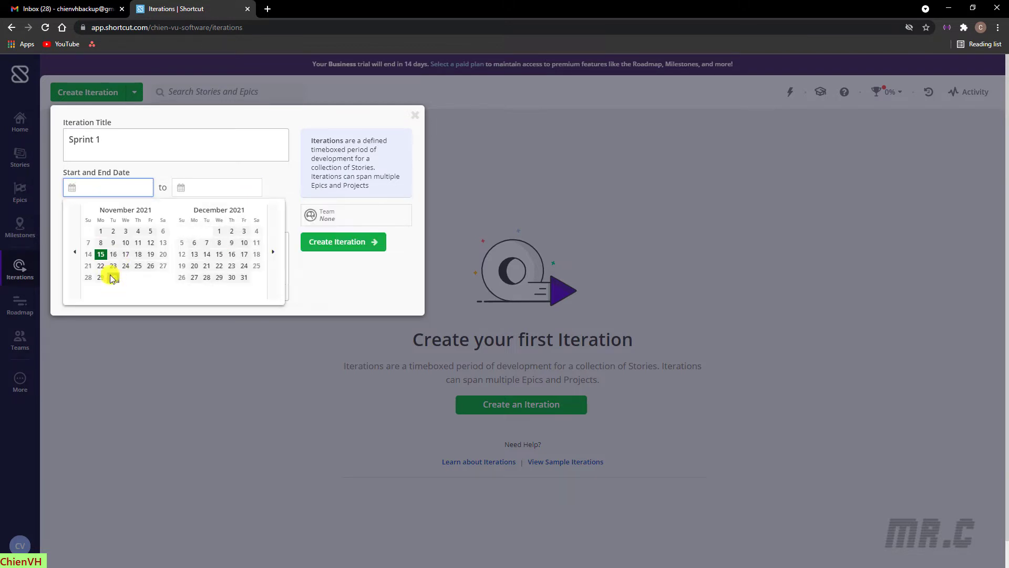
pyautogui.click(101, 255)
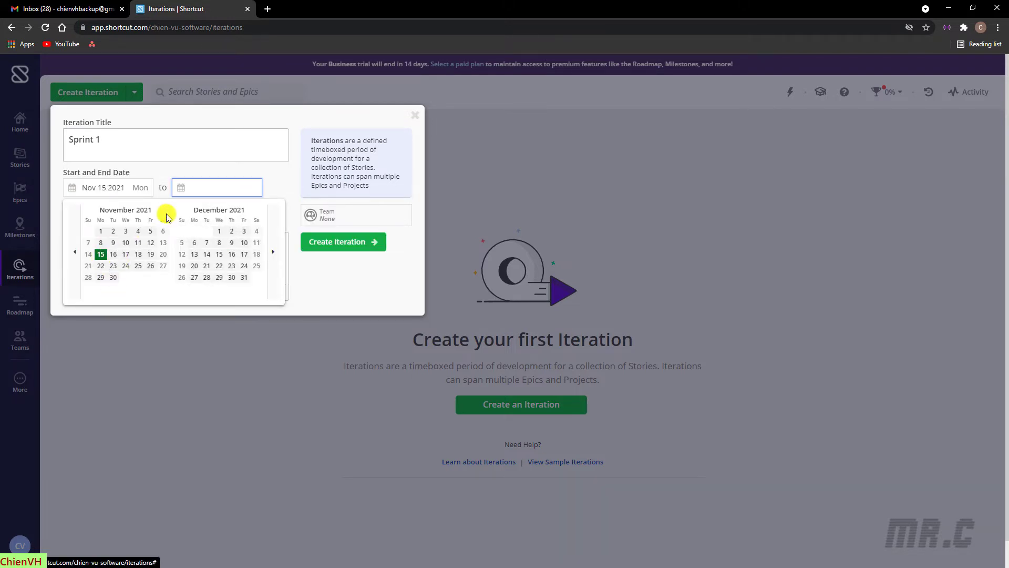
pyautogui.click(231, 189)
pyautogui.click(240, 187)
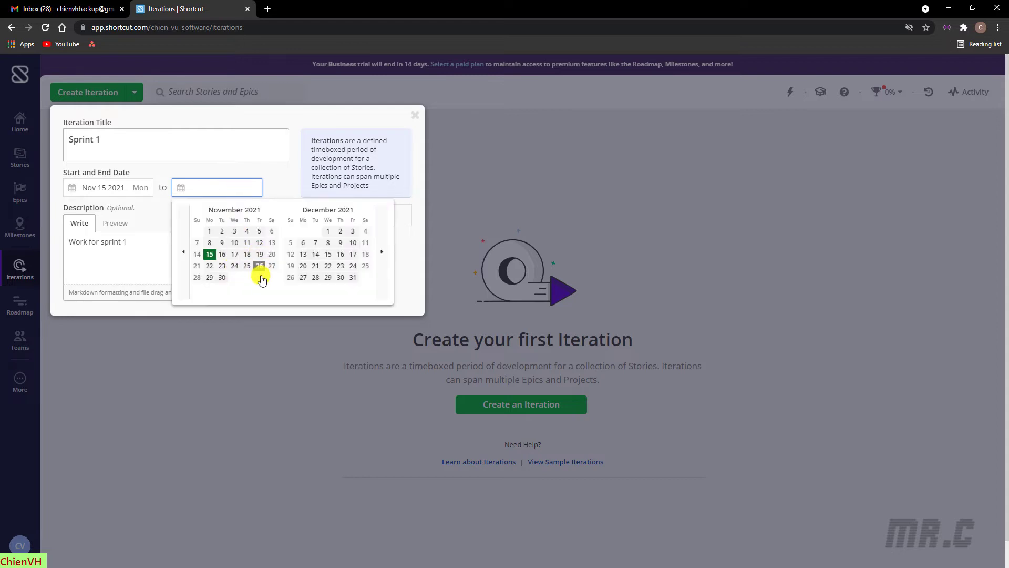
pyautogui.click(260, 265)
pyautogui.click(274, 180)
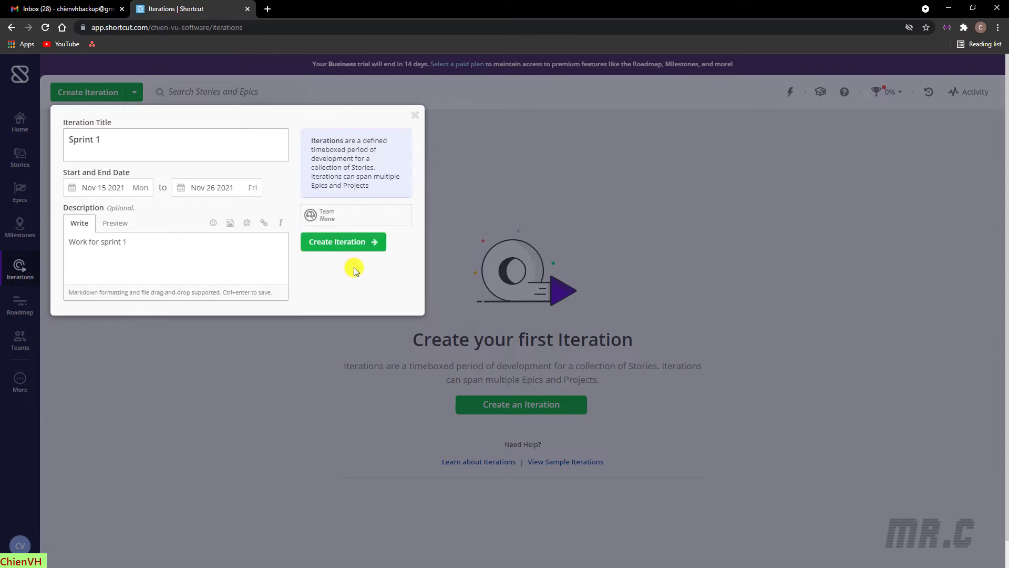
# - Assign the iteration to Team 1 and create Sprint 1
pyautogui.click(318, 215)
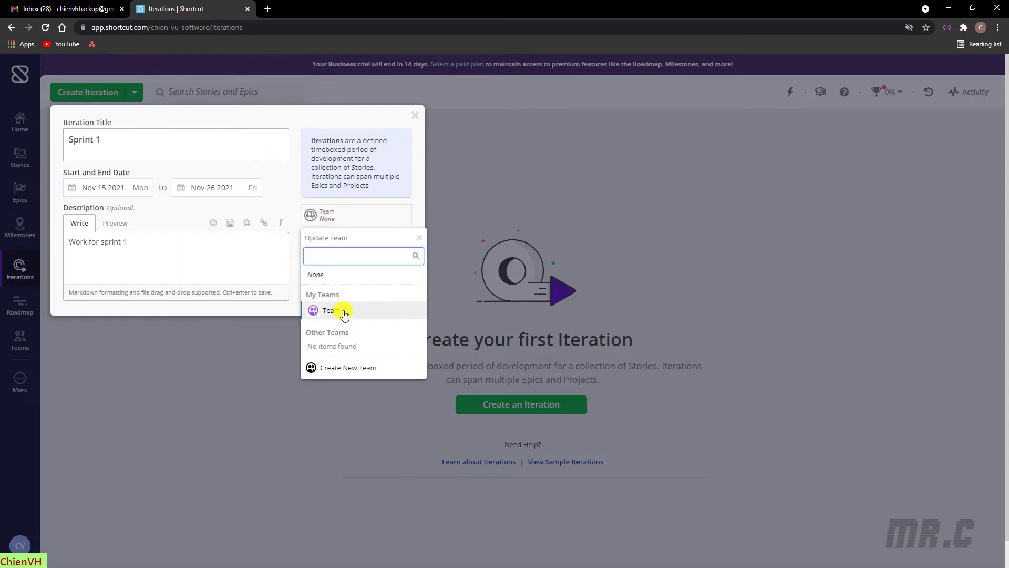
pyautogui.click(344, 311)
pyautogui.click(345, 240)
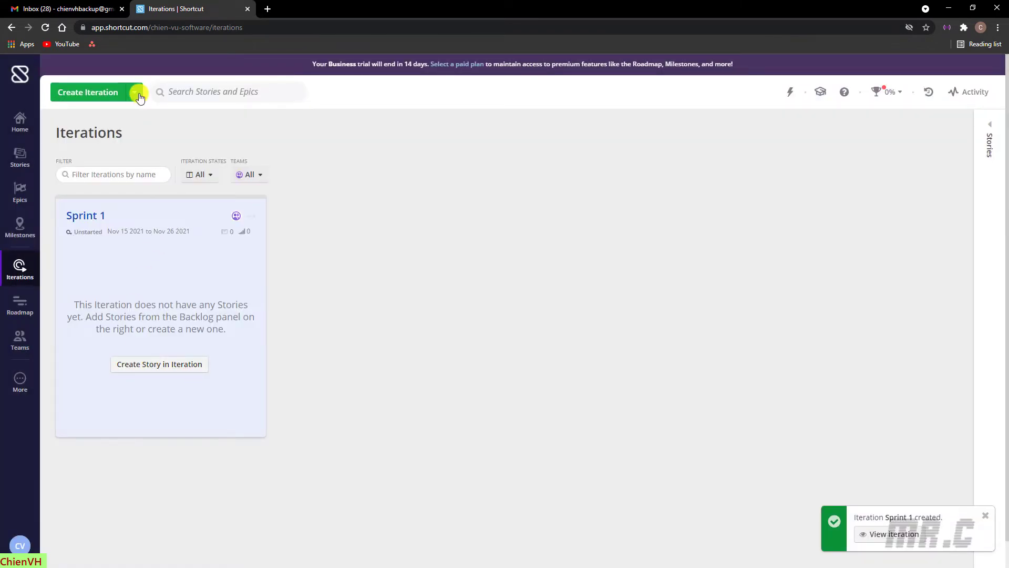
pyautogui.click(138, 94)
# - Create 'Sprint 2' for Team 1, Nov 29 to Dec 10 2021, described as 'Sprint 2'
pyautogui.write('Spri')
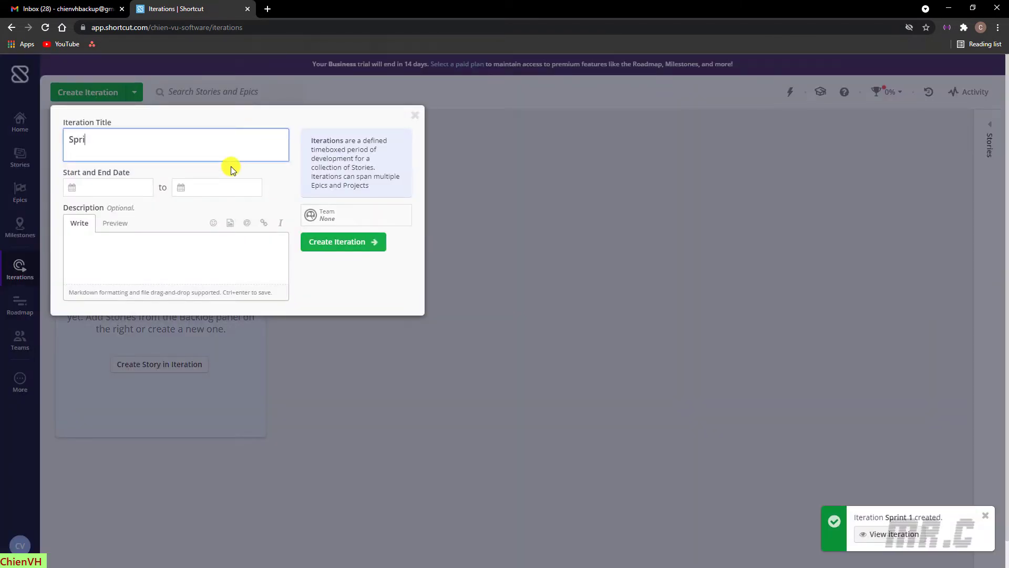
pyautogui.write('nt 2')
pyautogui.click(73, 187)
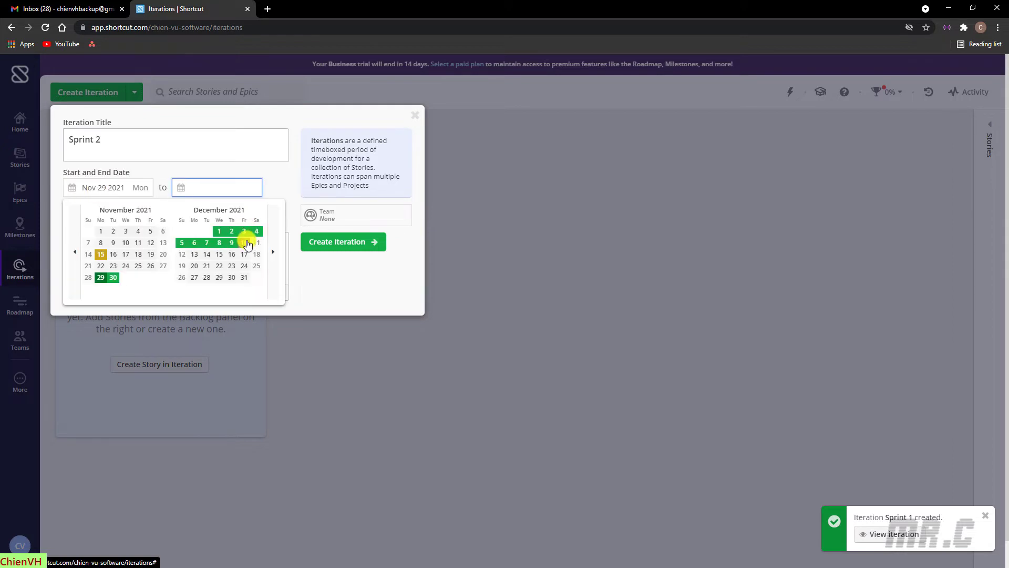
pyautogui.click(246, 243)
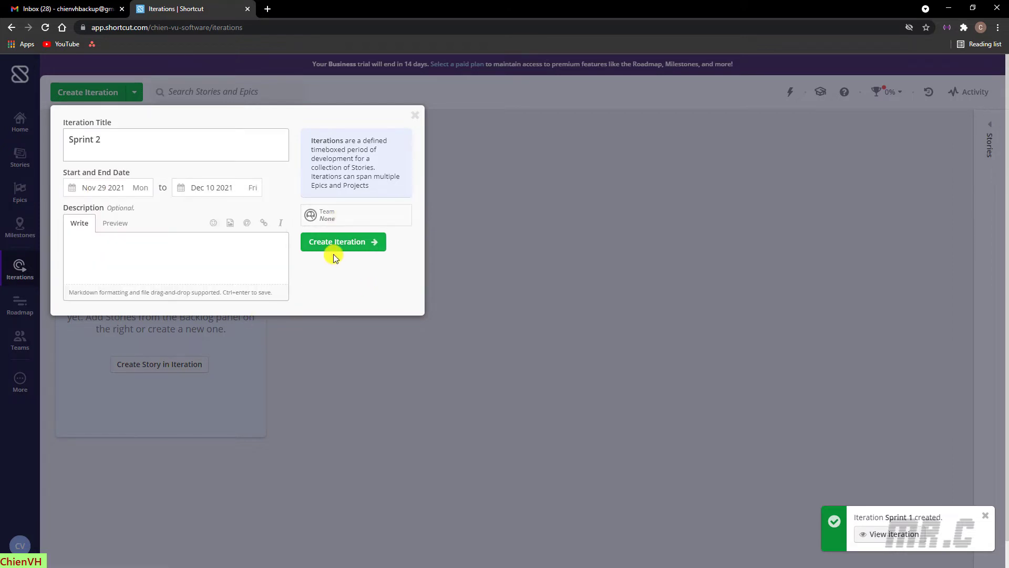
pyautogui.click(325, 215)
pyautogui.click(329, 308)
pyautogui.click(231, 263)
pyautogui.write('Spr')
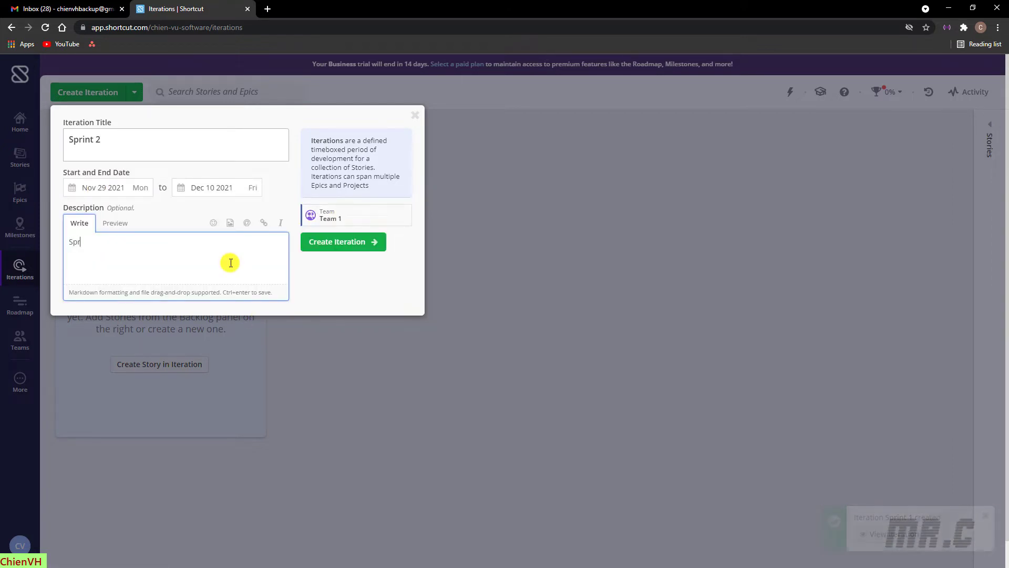
pyautogui.write('int 2 description')
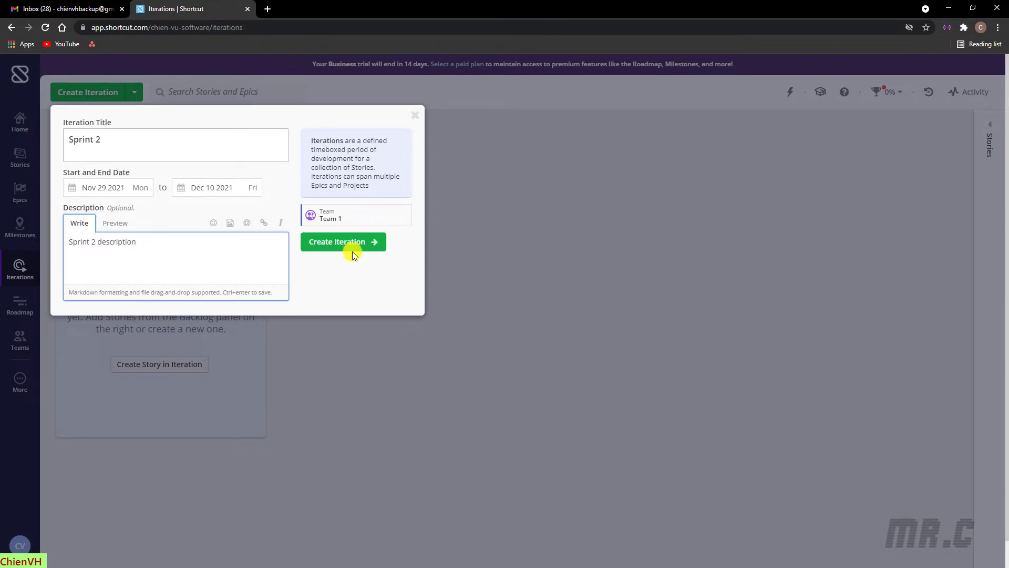
pyautogui.click(368, 243)
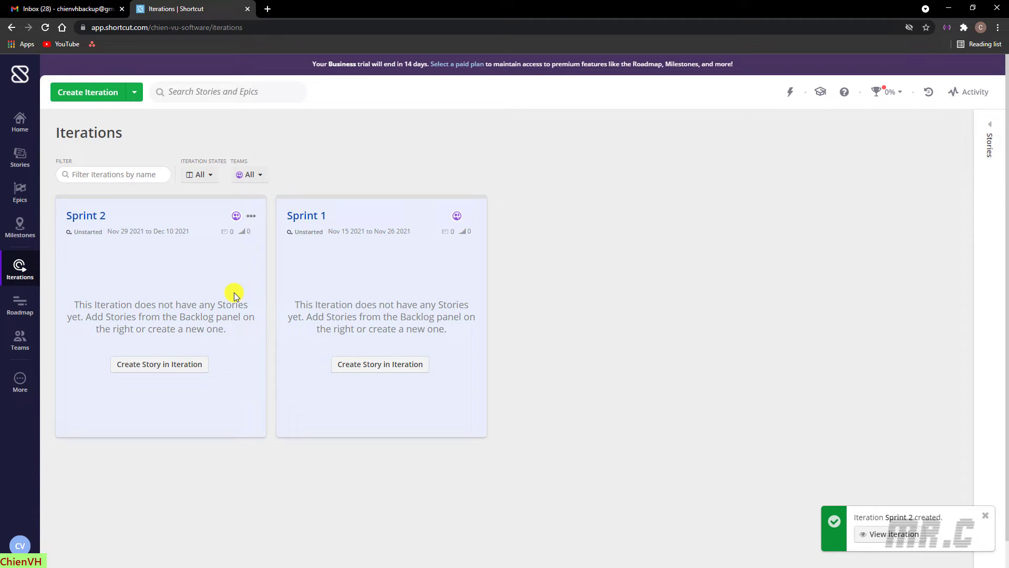
# - Start a new epic with a description, assigned to Team 1 and owned by the current user
pyautogui.click(20, 192)
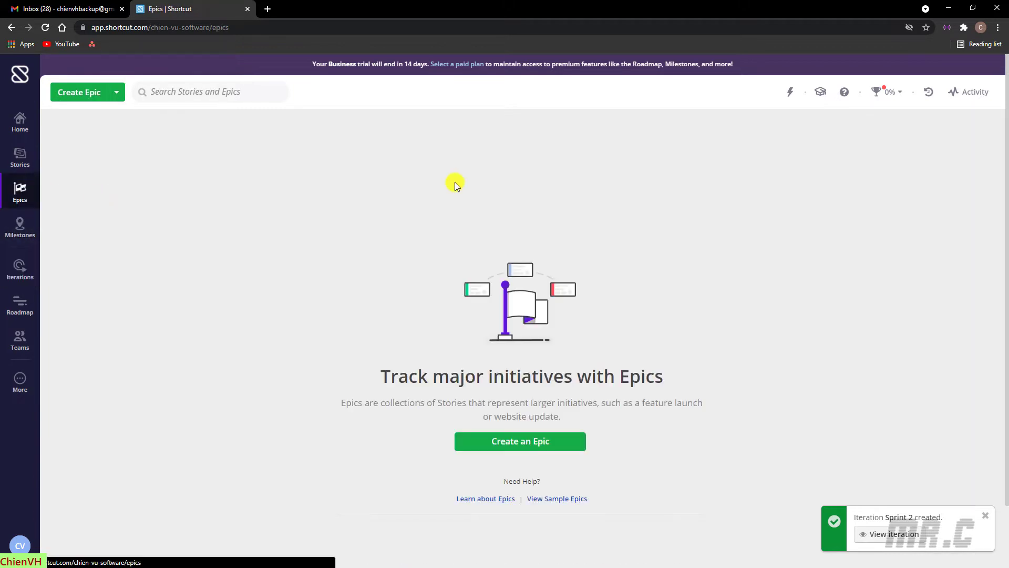
pyautogui.click(570, 442)
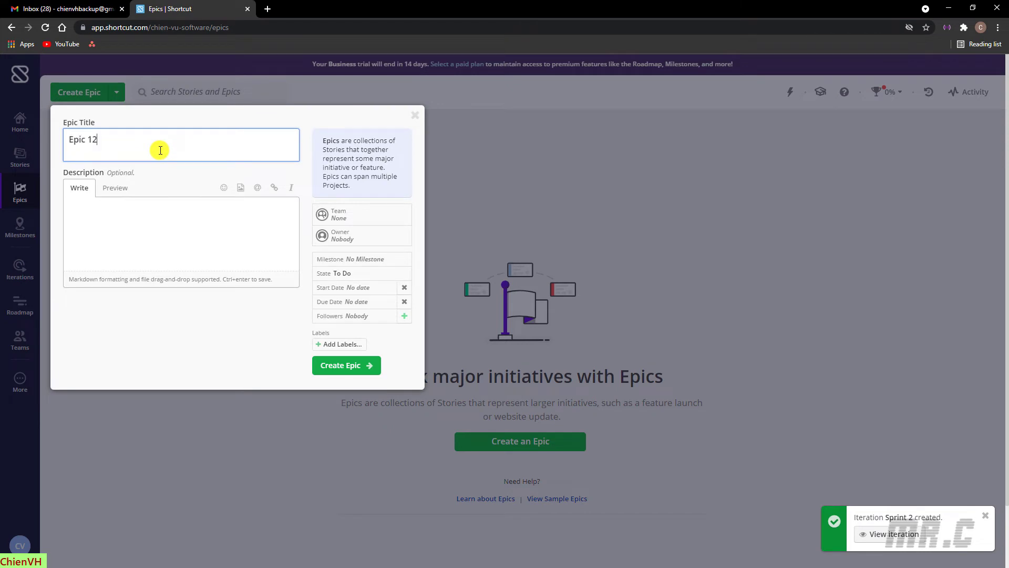
pyautogui.click(147, 231)
pyautogui.write('Epic 1 description')
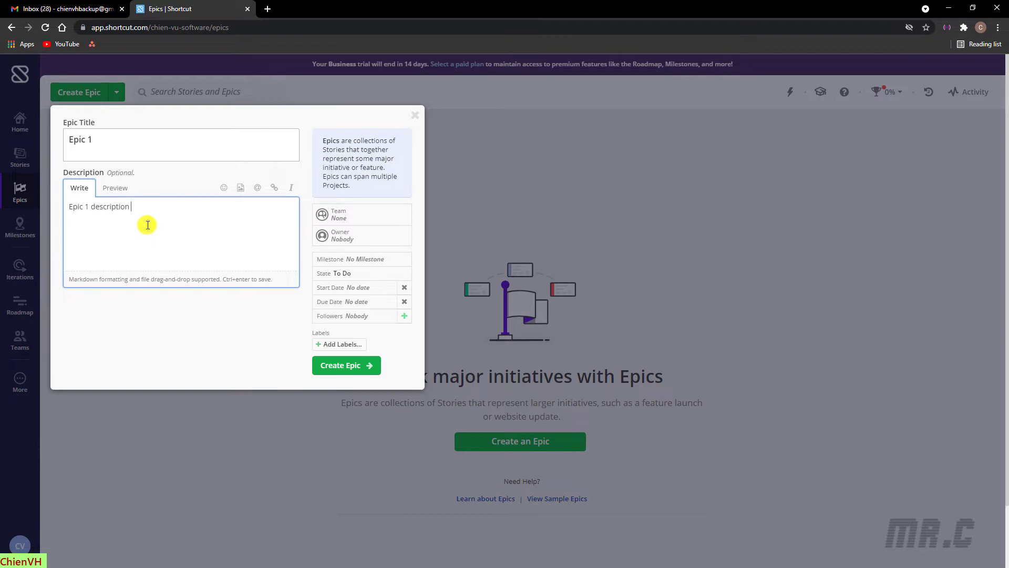
pyautogui.click(341, 215)
pyautogui.click(341, 314)
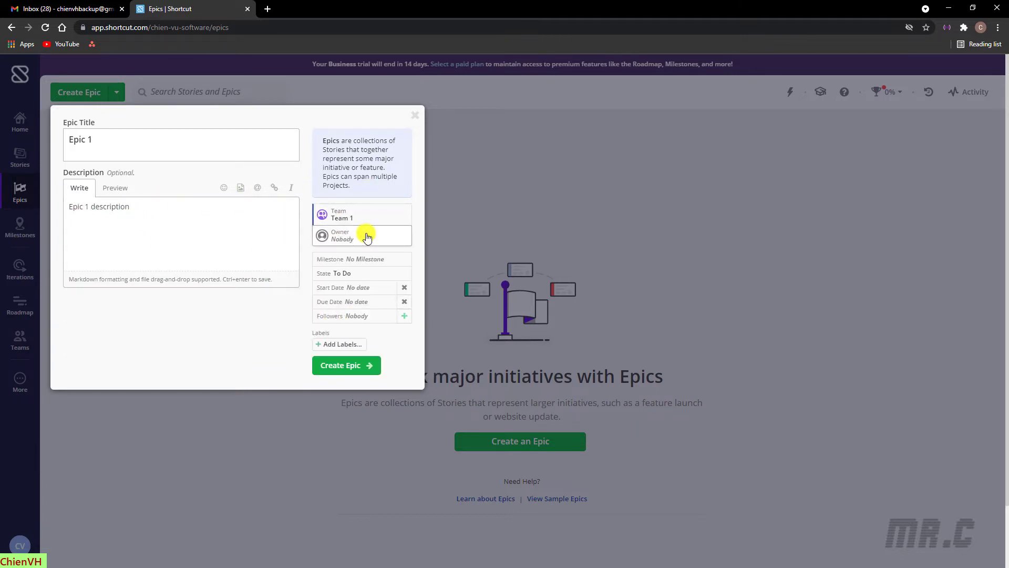
pyautogui.click(399, 237)
pyautogui.click(355, 319)
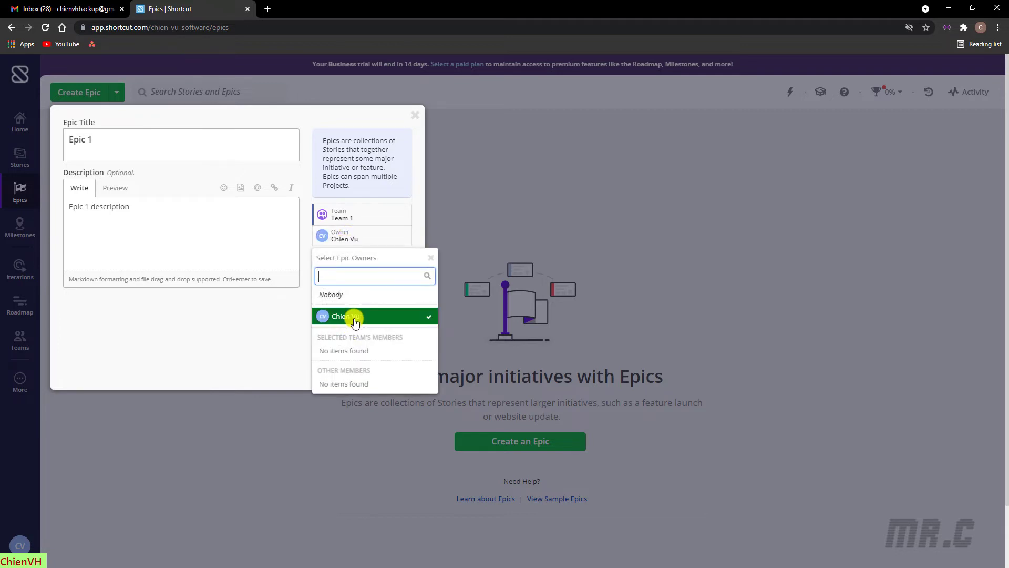
pyautogui.click(267, 251)
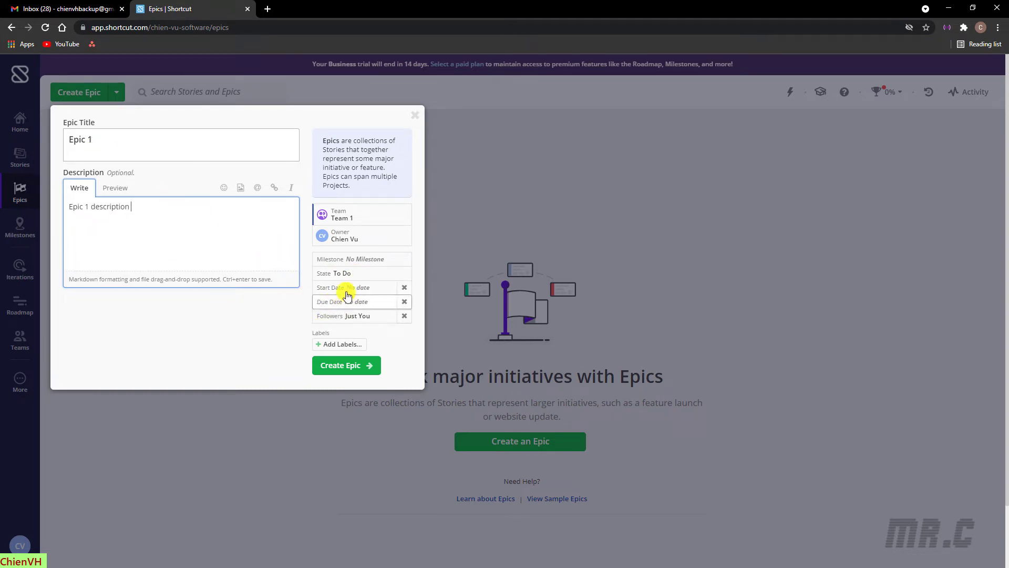
# - Give Epic 1 start date Nov 15, due date Nov 26 2021, a follower, and create it
pyautogui.doubleClick(80, 140)
pyautogui.click(353, 292)
pyautogui.click(350, 352)
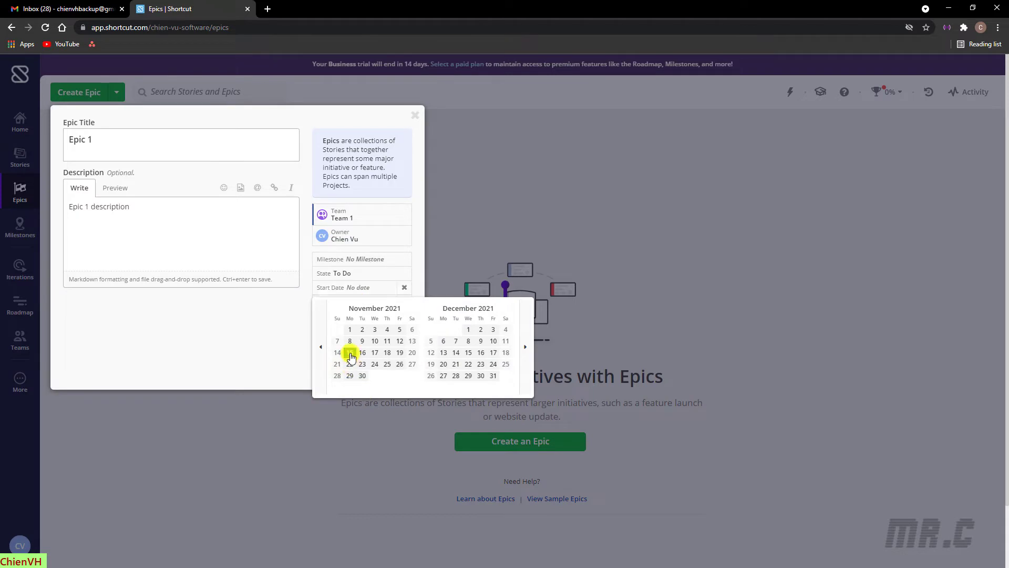
pyautogui.click(356, 302)
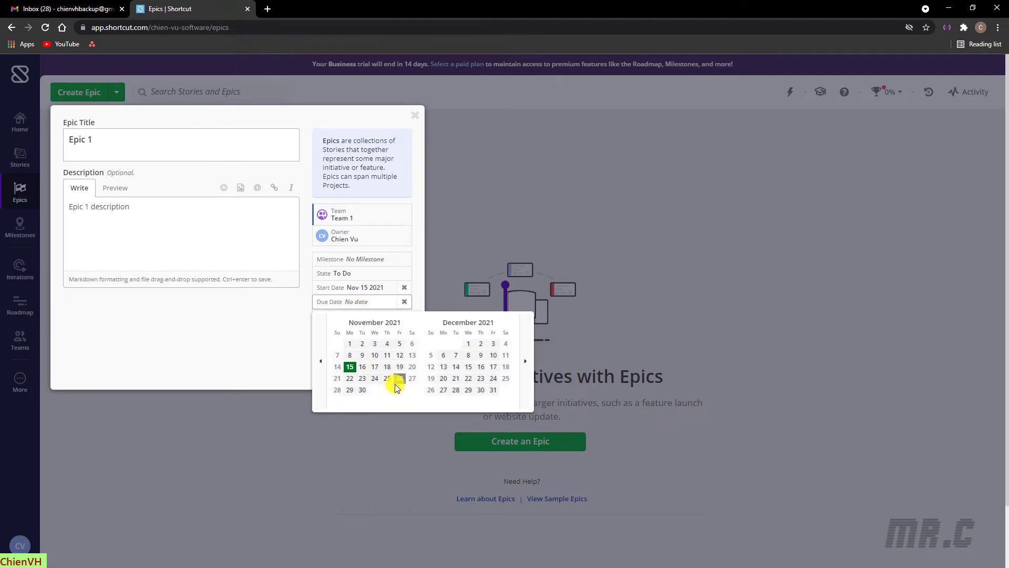
pyautogui.click(399, 378)
pyautogui.click(361, 316)
pyautogui.click(350, 368)
pyautogui.click(222, 333)
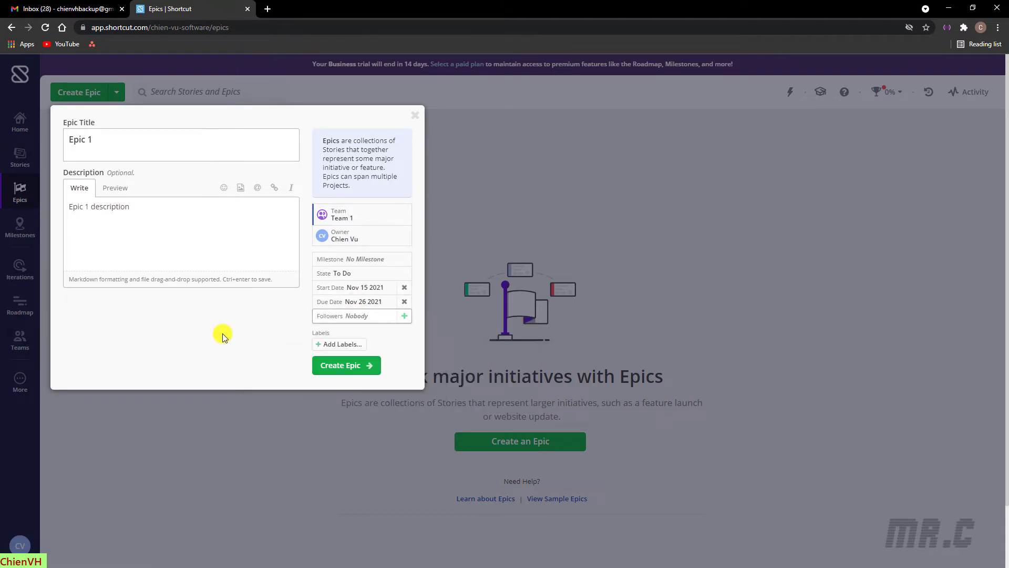
pyautogui.click(373, 317)
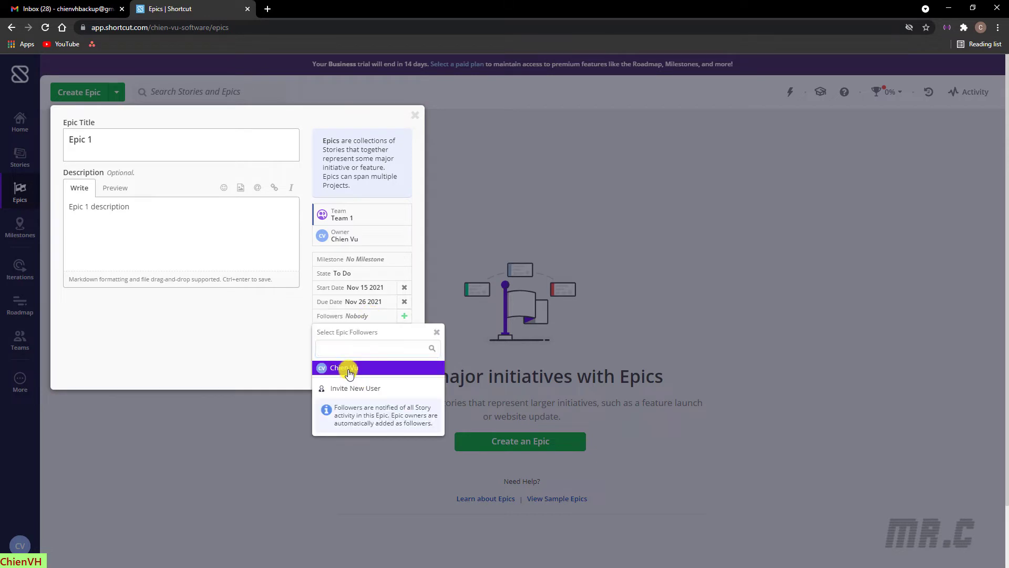
pyautogui.click(349, 367)
pyautogui.click(287, 357)
pyautogui.click(352, 370)
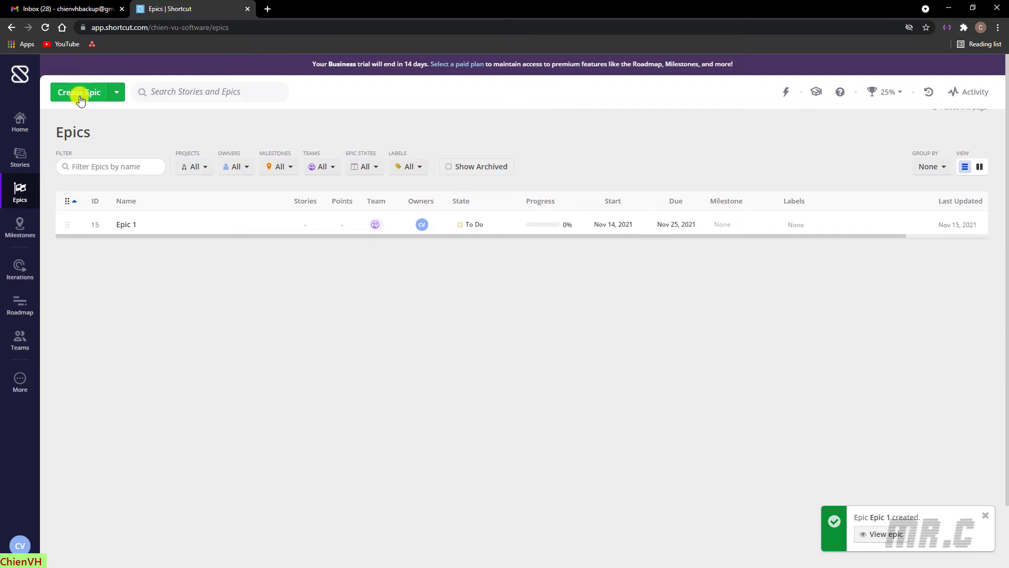
# - Start a new epic titled 'Epic 2', assigned to Team 1 with no milestone
pyautogui.click(81, 99)
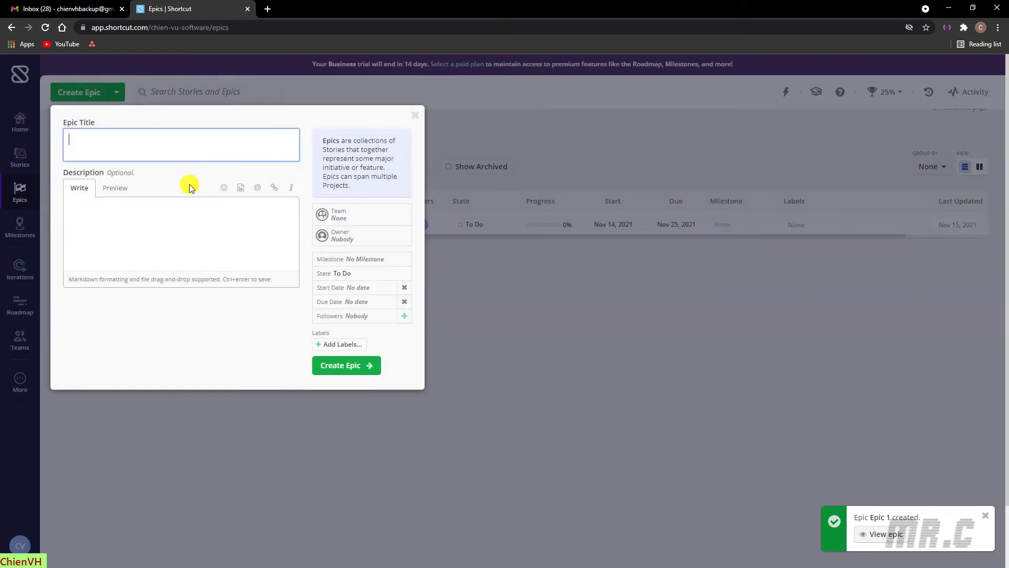
pyautogui.write('Epio')
pyautogui.press('BackSpace')
pyautogui.write('c')
pyautogui.write(' 2')
pyautogui.click(345, 213)
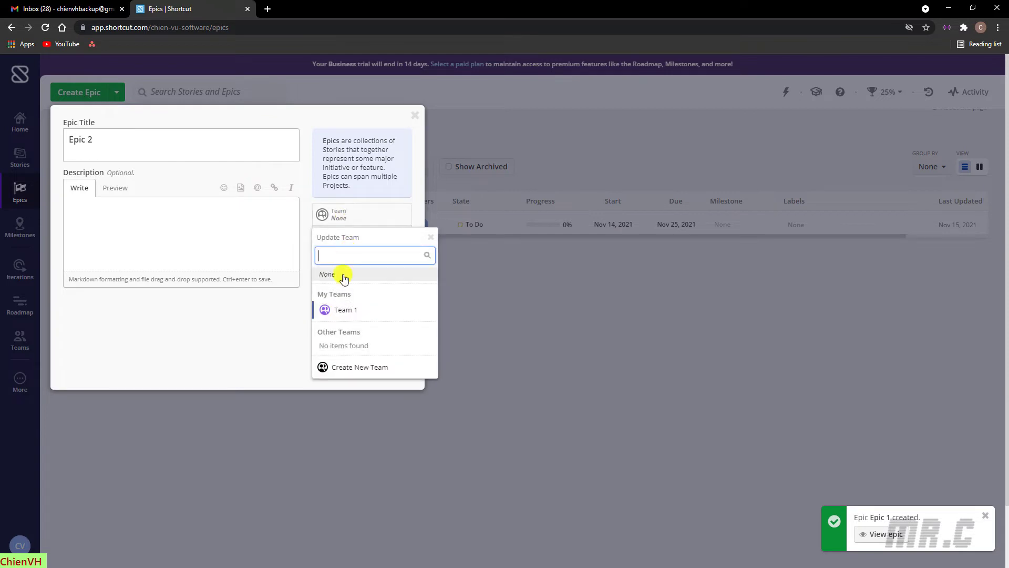
pyautogui.click(349, 309)
pyautogui.click(354, 259)
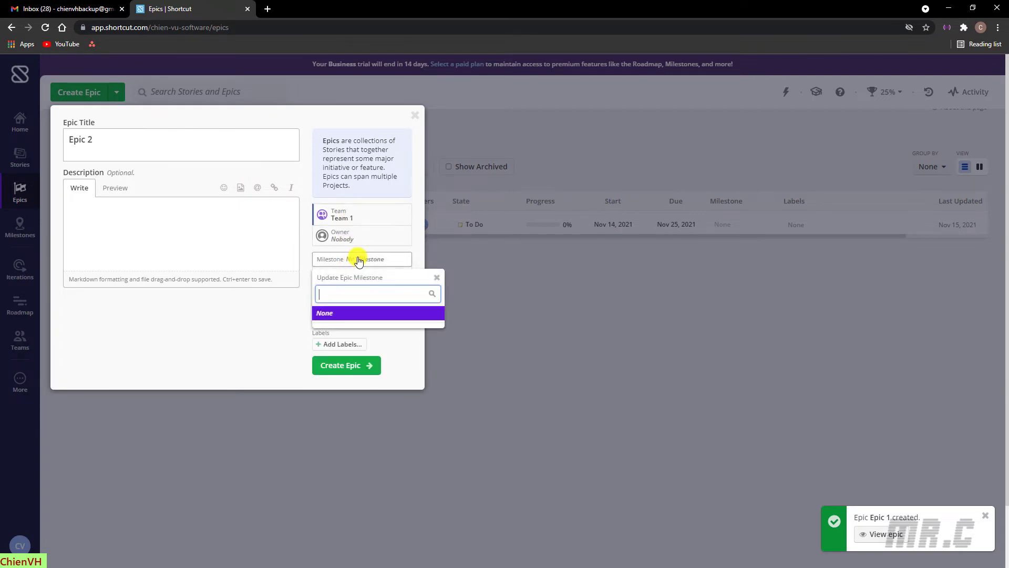
pyautogui.click(309, 275)
# - Give the epic start date Nov 15 and due date Nov 26, follow it yourself, and create it
pyautogui.click(362, 288)
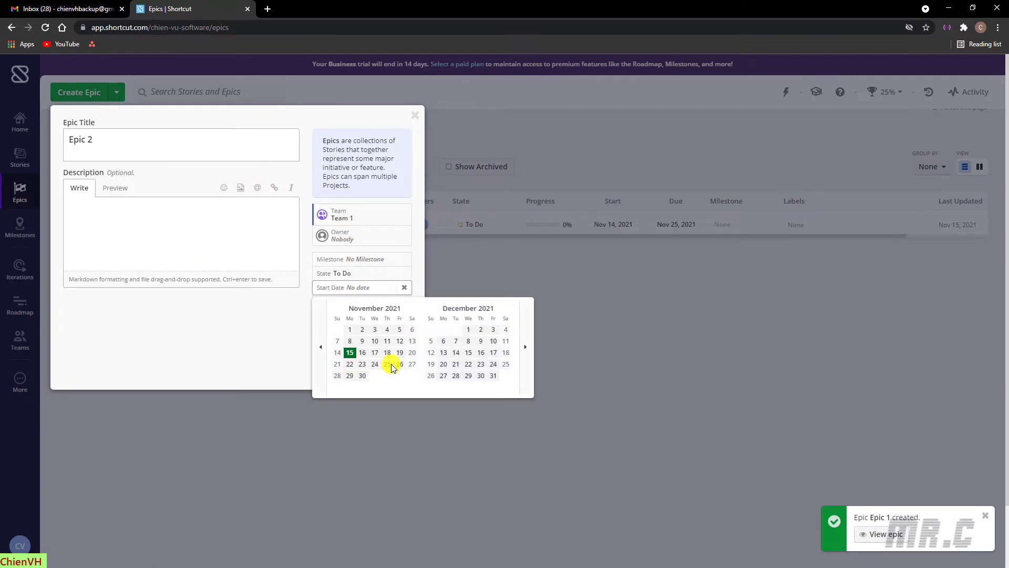
pyautogui.click(349, 366)
pyautogui.click(367, 301)
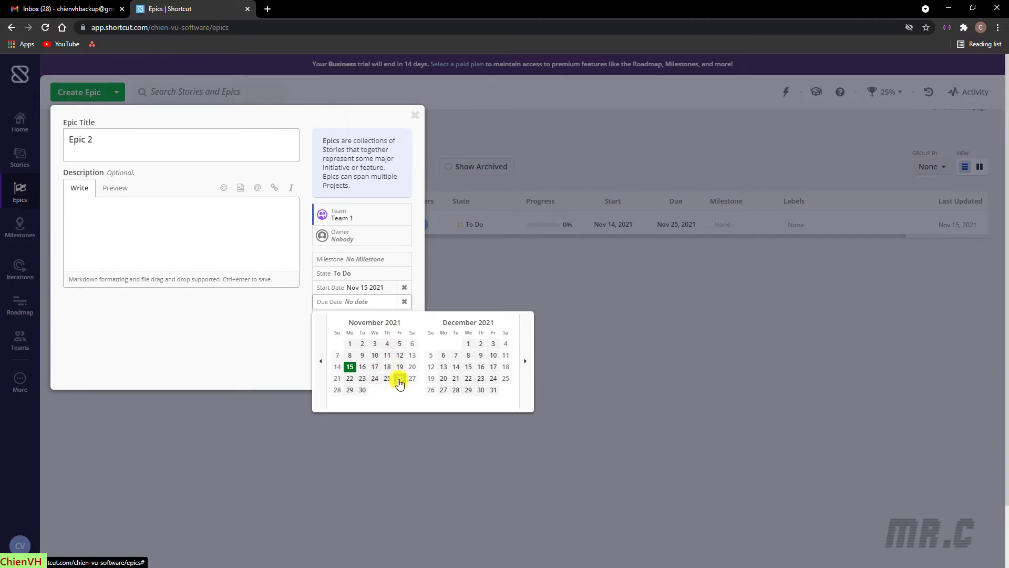
pyautogui.click(399, 377)
pyautogui.click(354, 317)
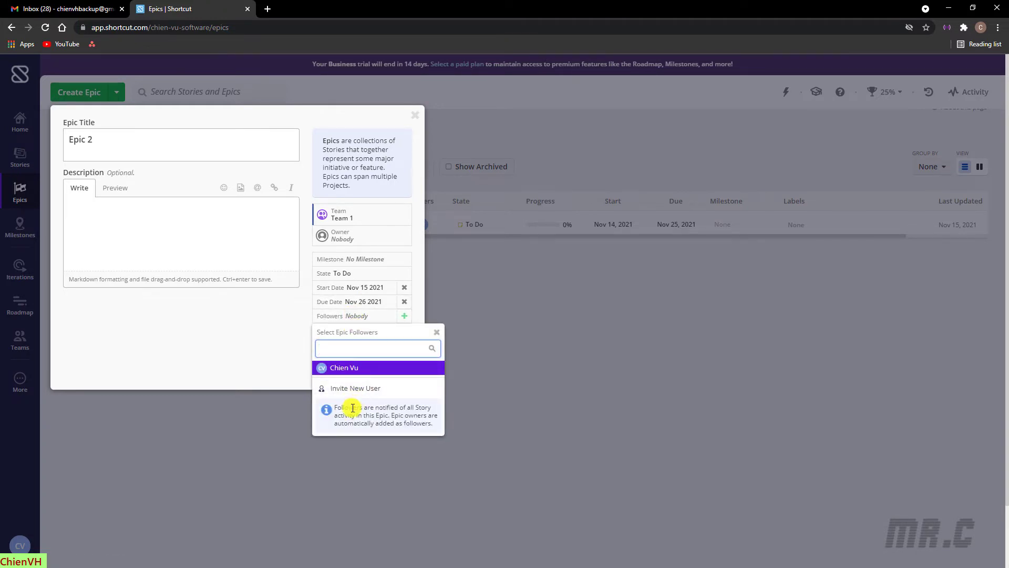
pyautogui.click(336, 367)
pyautogui.click(284, 379)
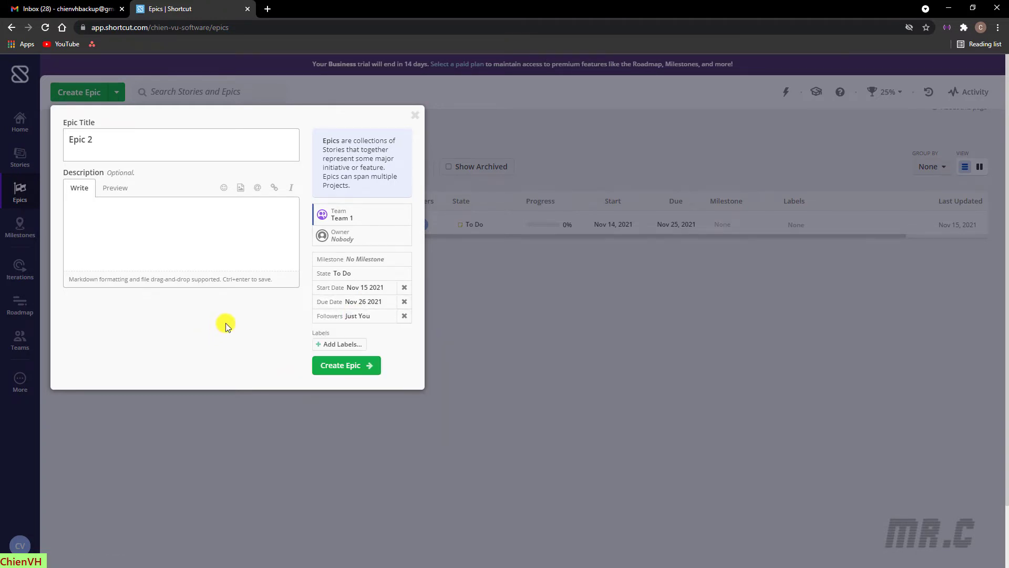
pyautogui.click(348, 368)
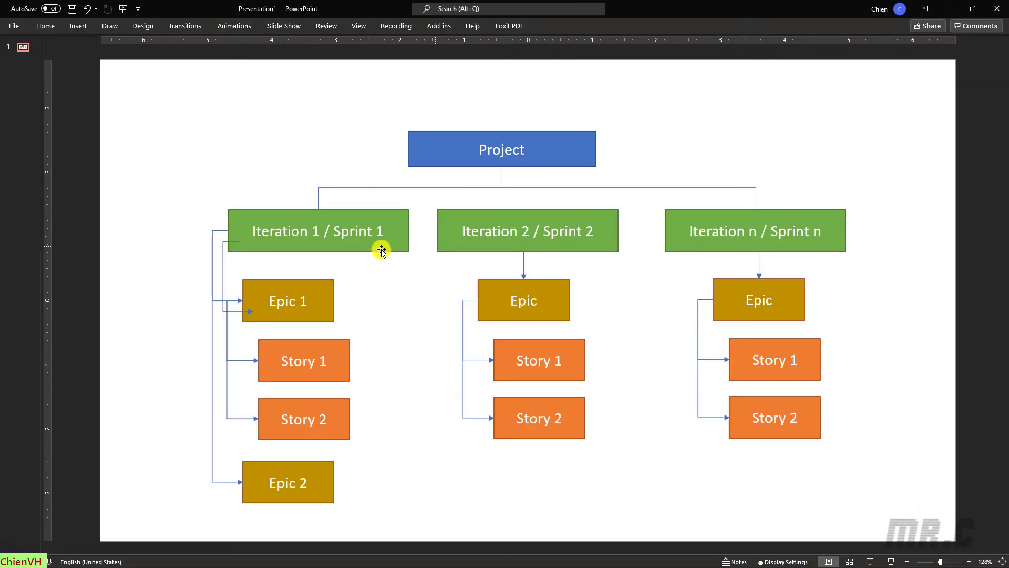
# - Move the Project box higher and delete the connector between the iteration boxes
pyautogui.moveTo(579, 144); pyautogui.dragTo(548, 100)
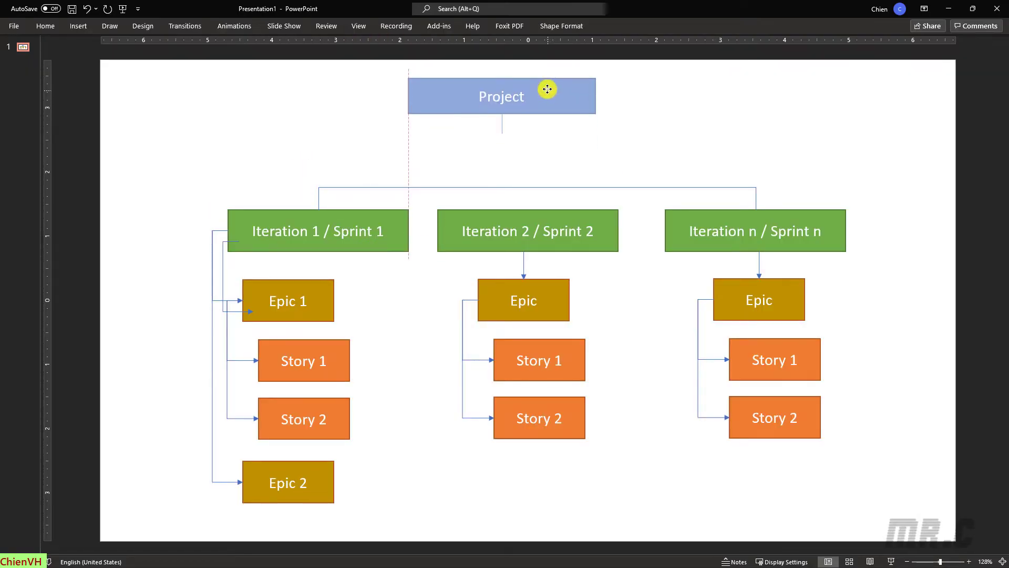
pyautogui.click(539, 189)
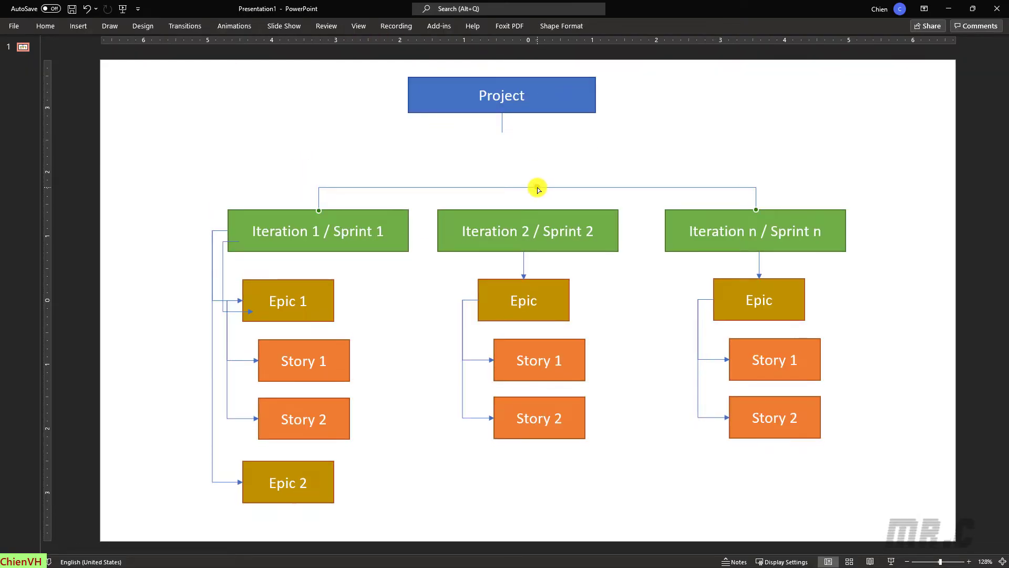
pyautogui.press('Delete')
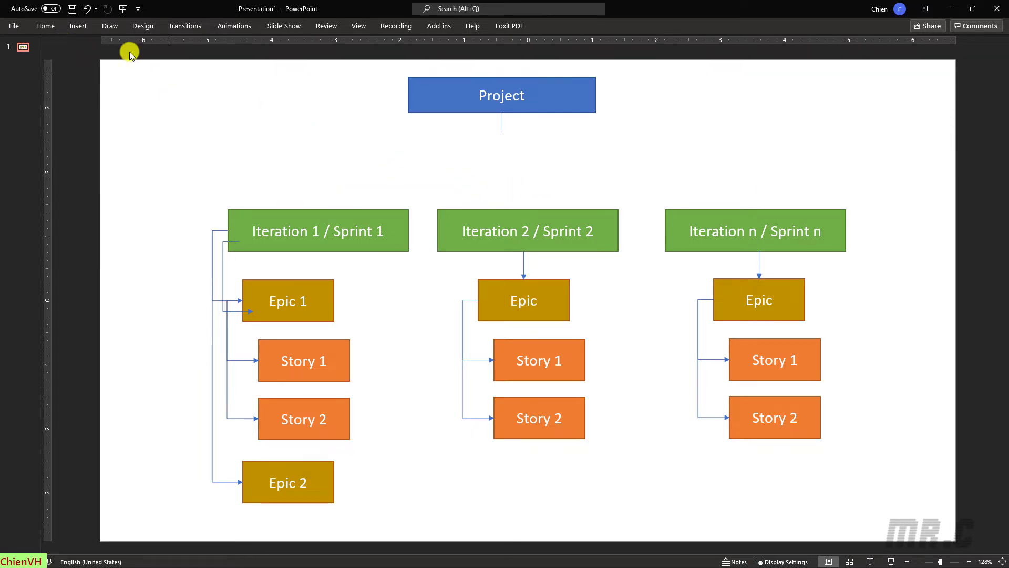
pyautogui.doubleClick(45, 26)
pyautogui.click(537, 44)
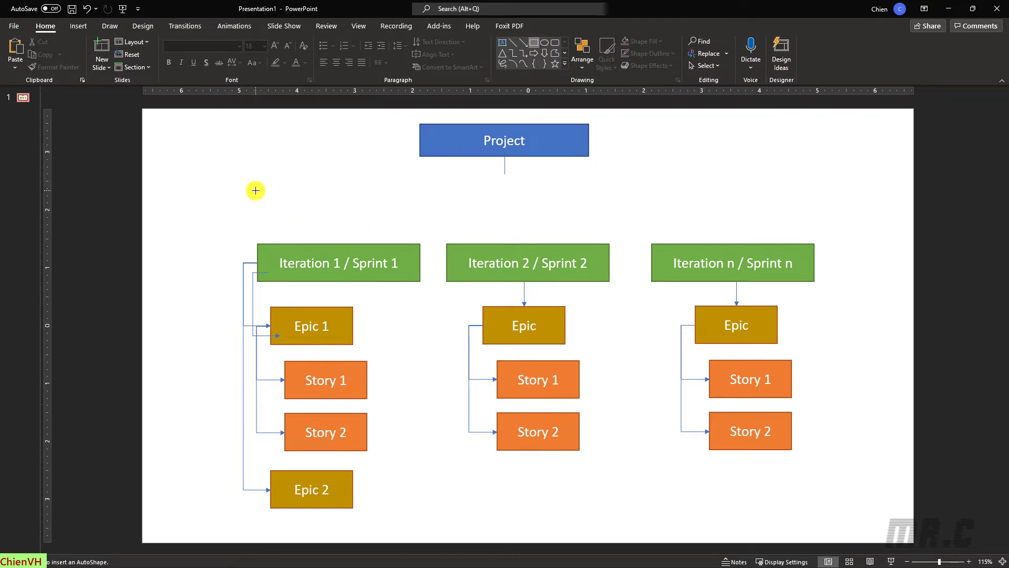
# - Draw a yellow 'Release 1' bar below Project and copy it as a 'Release n' box above Iteration n
pyautogui.moveTo(255, 190); pyautogui.dragTo(609, 219)
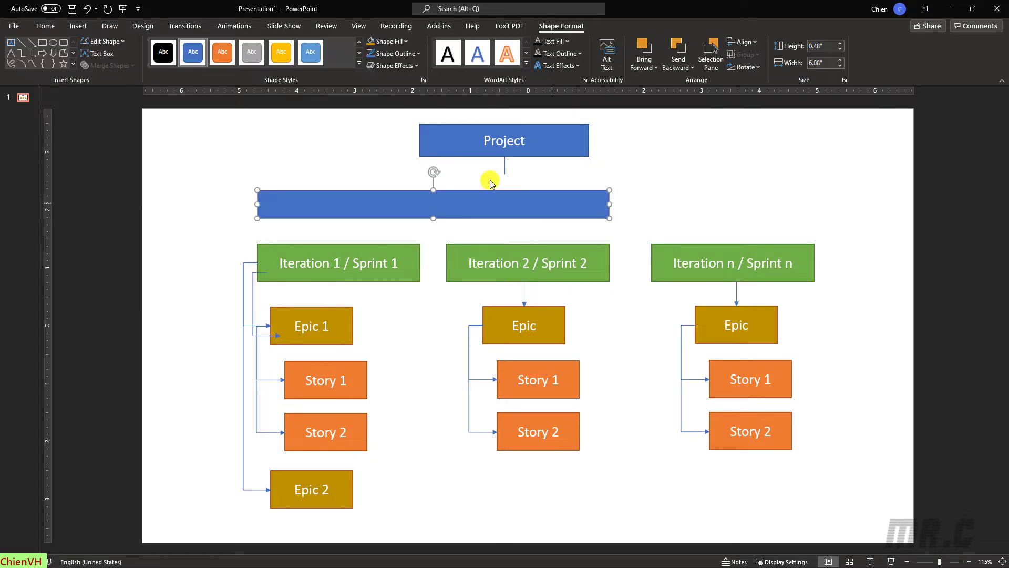
pyautogui.click(287, 54)
pyautogui.write('Release')
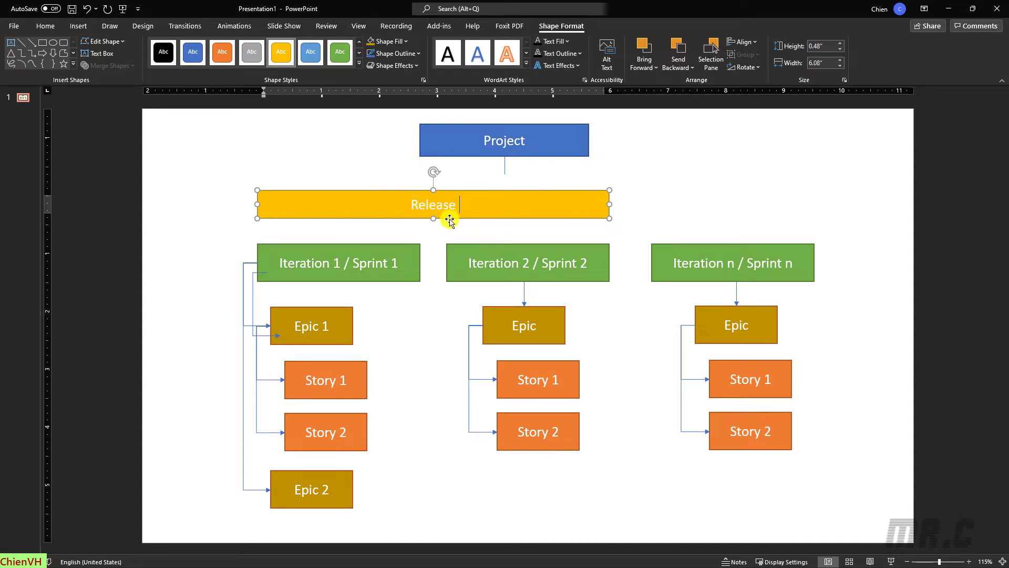
pyautogui.write('1')
pyautogui.click(598, 200)
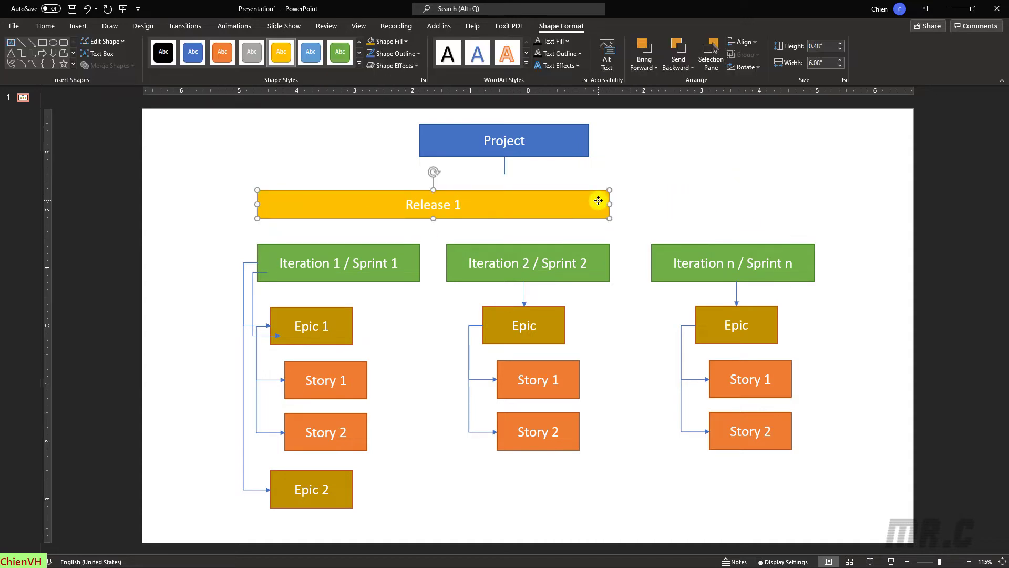
pyautogui.moveTo(607, 206); pyautogui.dragTo(805, 219)
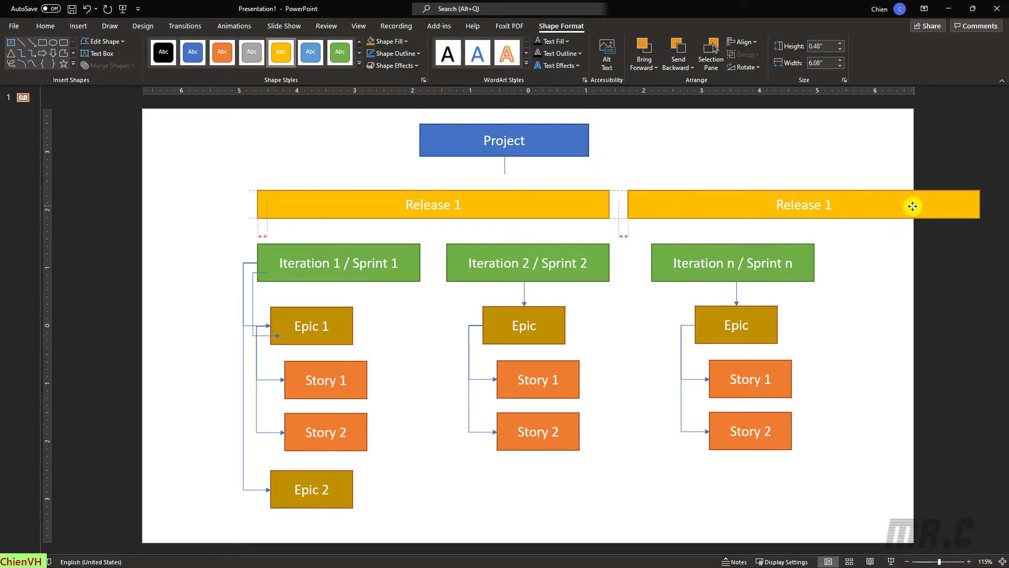
pyautogui.click(777, 208)
pyautogui.press('BackSpace')
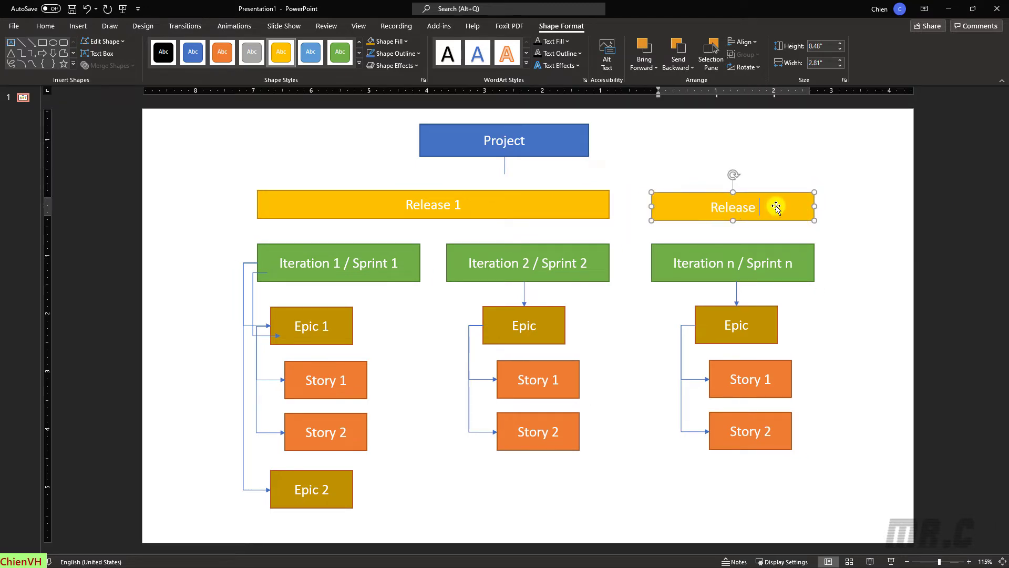
pyautogui.write('n')
pyautogui.click(596, 231)
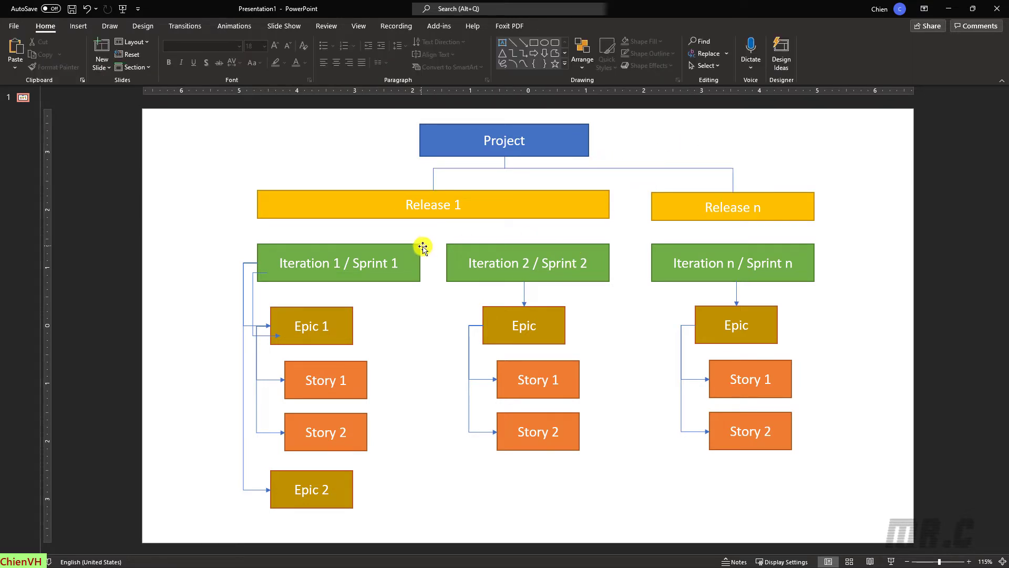
# - Join Release 1 to Iteration 1 with an elbow connector
pyautogui.click(513, 53)
pyautogui.moveTo(339, 243); pyautogui.dragTo(434, 219)
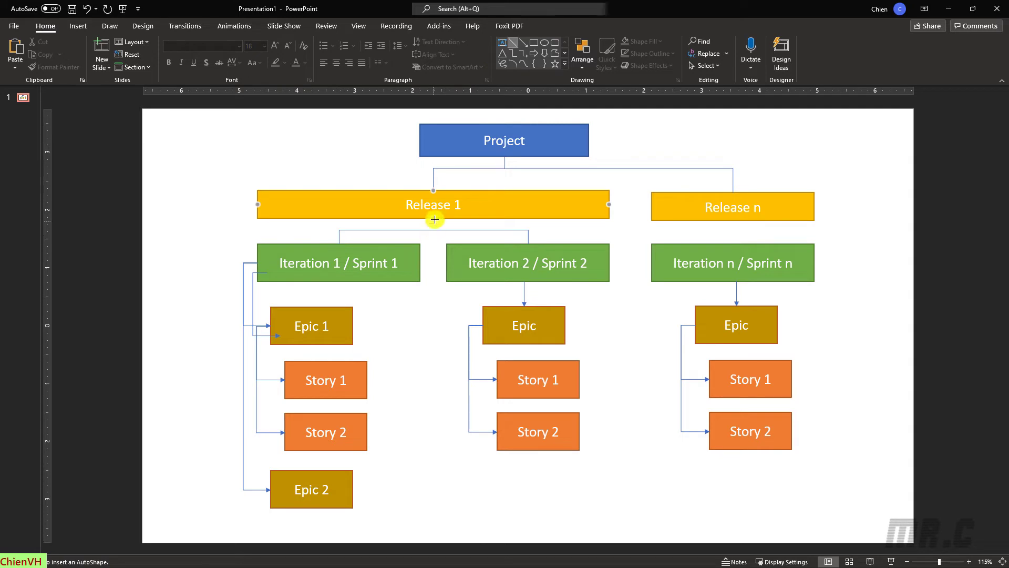
pyautogui.hotkey('ctrl', 'F1')
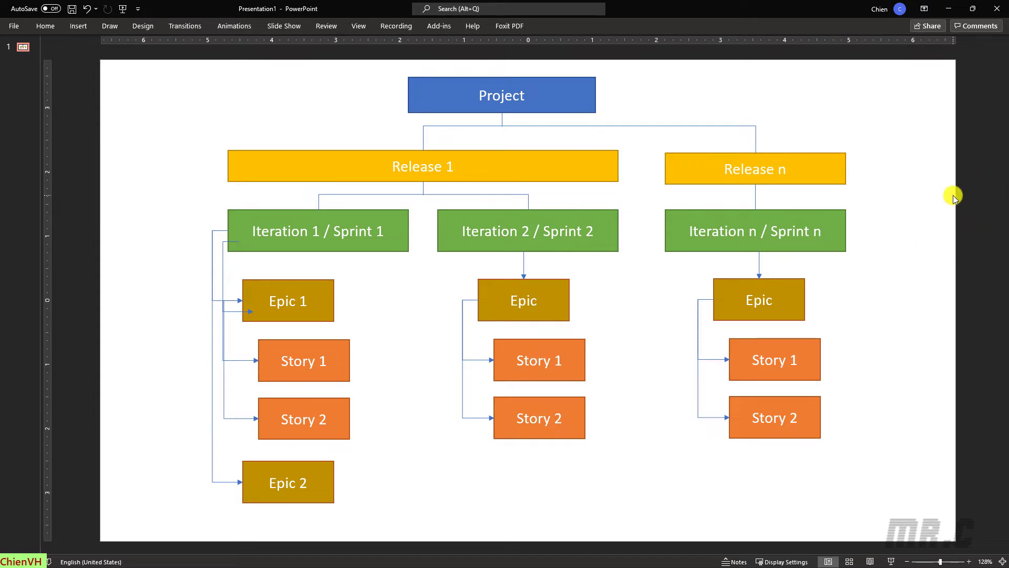
# - On Shortcut's Milestones page, create milestones Release 1 through Release 3
pyautogui.click(953, 5)
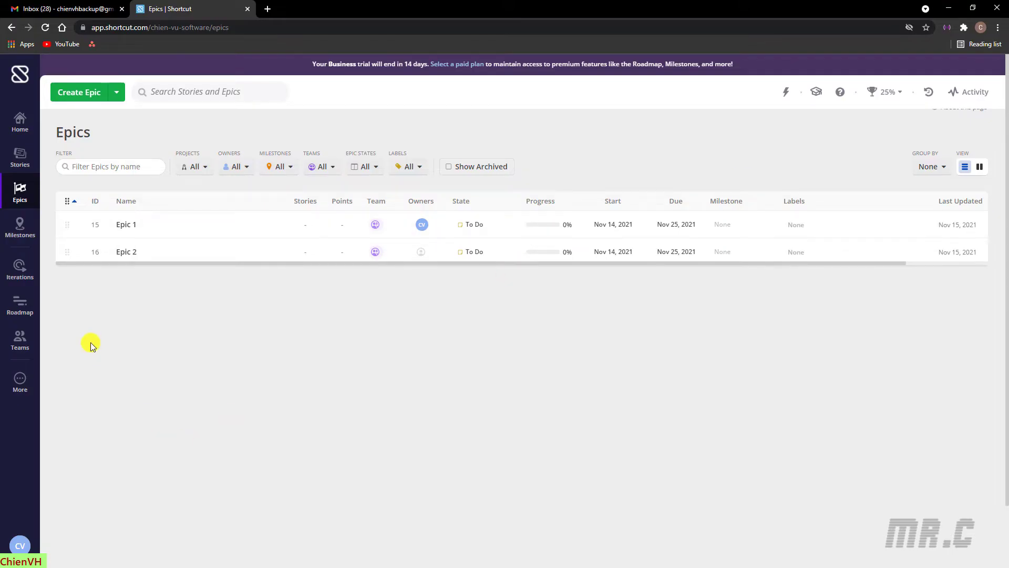
pyautogui.click(18, 226)
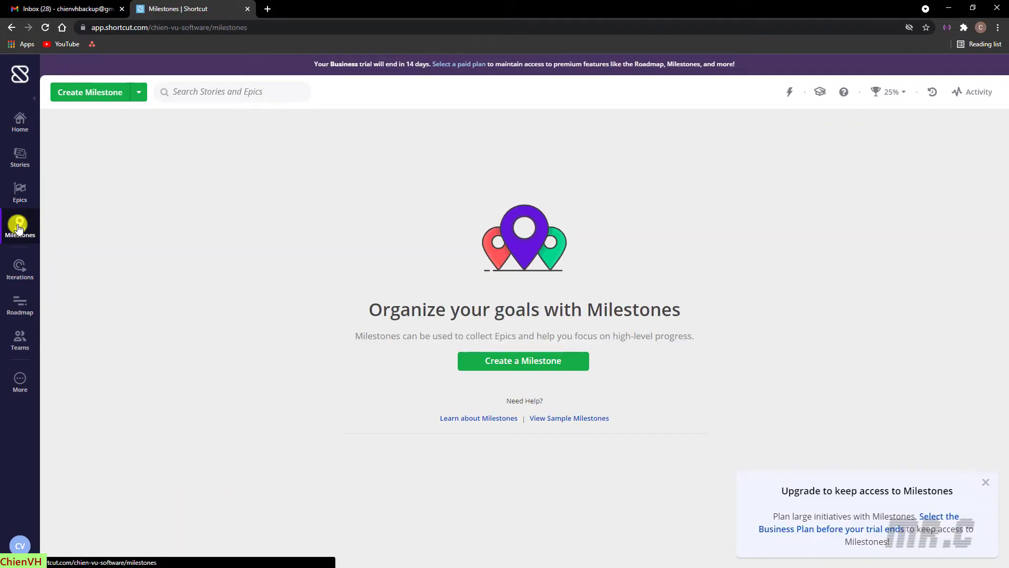
pyautogui.click(534, 362)
pyautogui.write('Release 1')
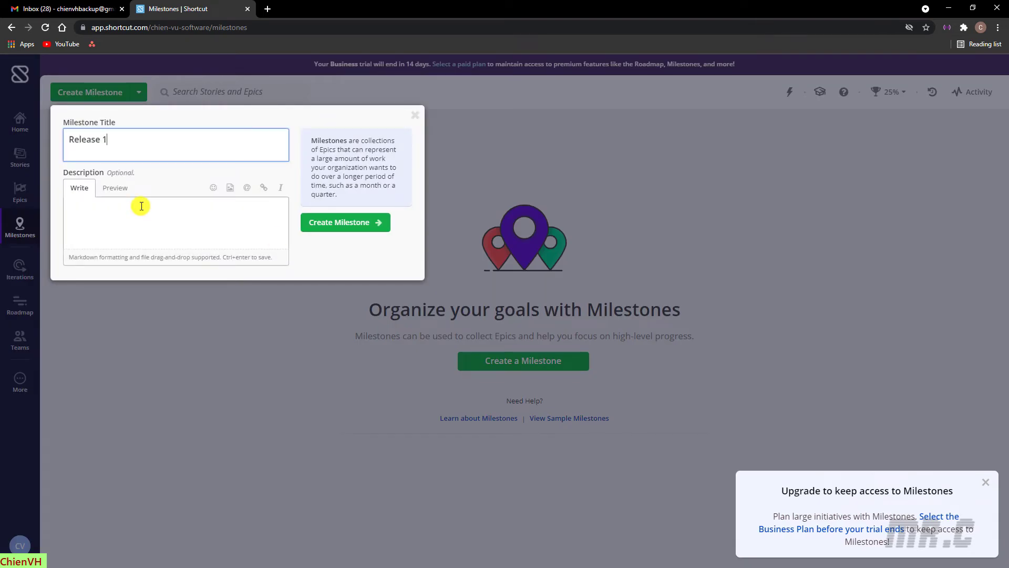
pyautogui.press('Return')
pyautogui.click(87, 91)
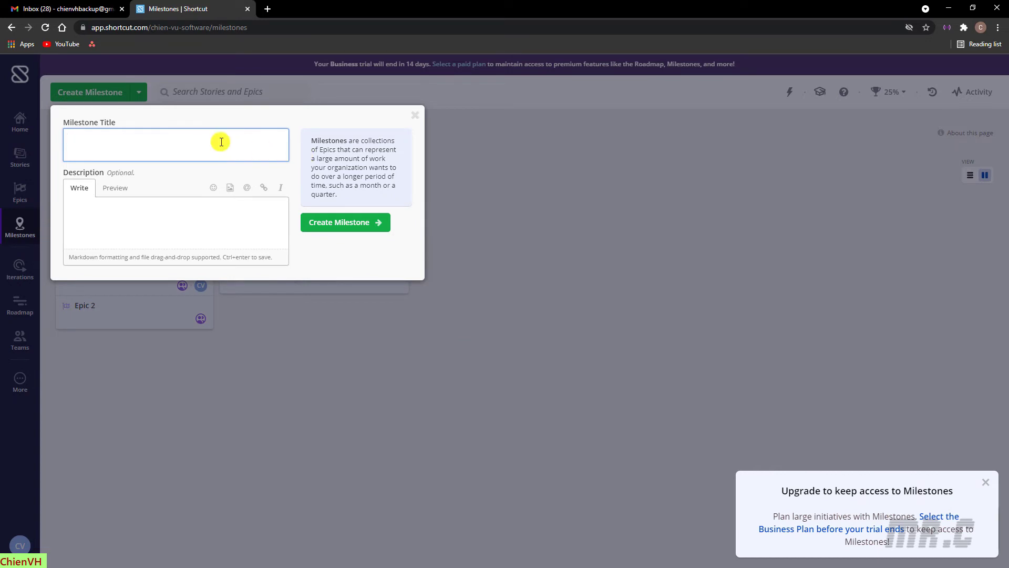
pyautogui.write('Release 3')
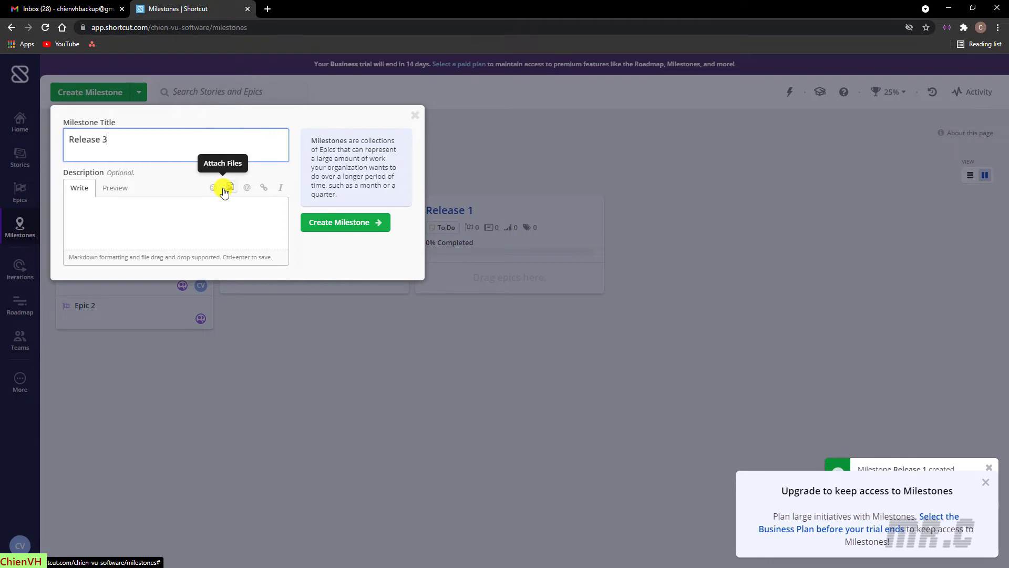
pyautogui.press('Return')
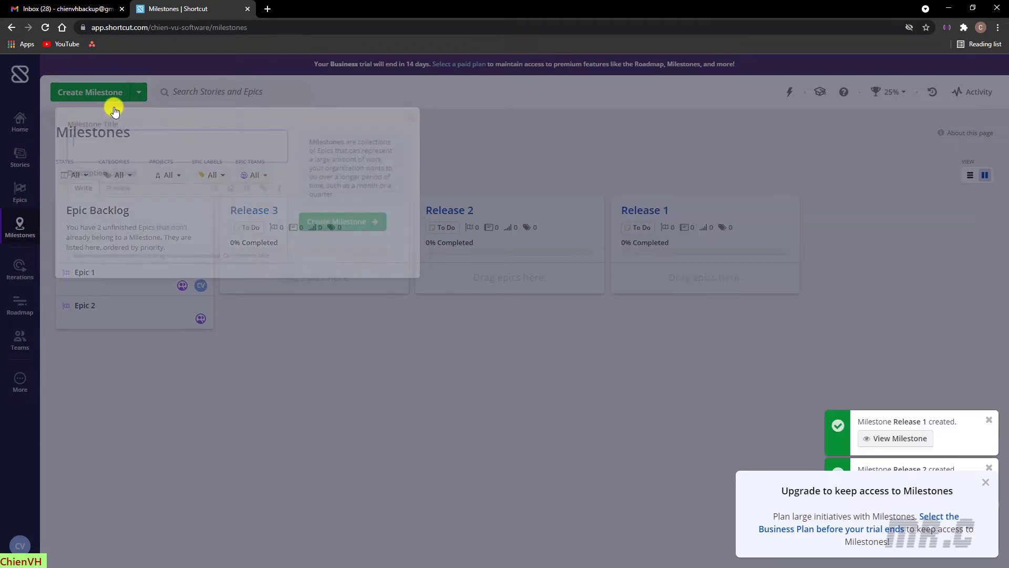
# - Create the Release 4 milestone and dismiss the upgrade and milestone-created notices
pyautogui.click(112, 96)
pyautogui.write('Release ')
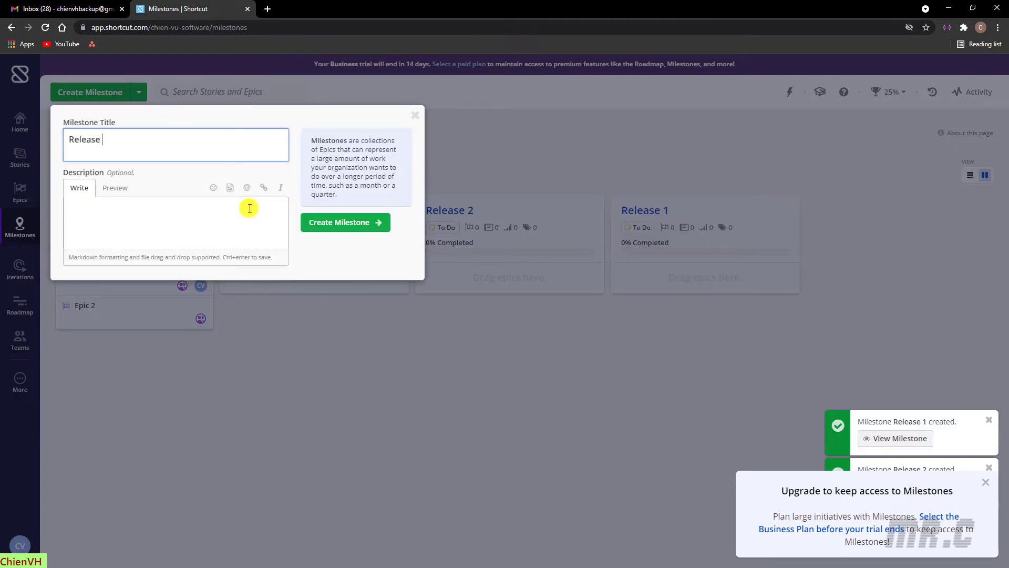
pyautogui.write('4')
pyautogui.click(345, 222)
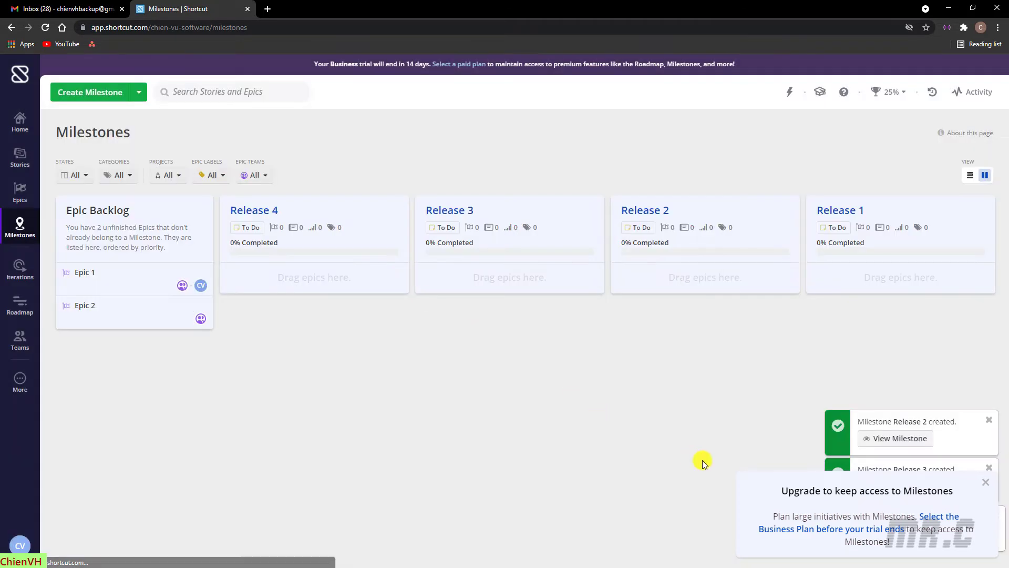
pyautogui.click(985, 482)
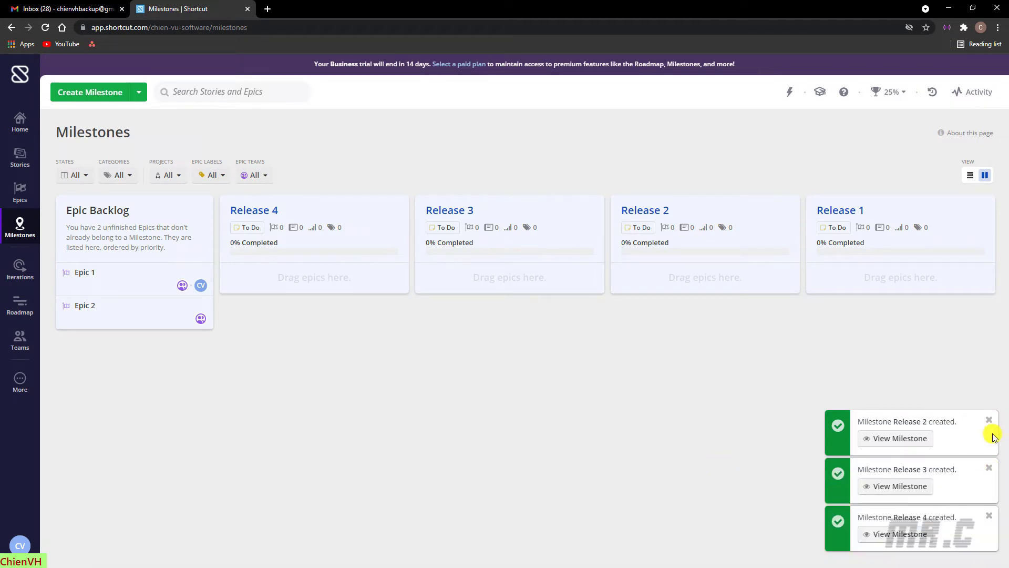
pyautogui.click(989, 420)
pyautogui.click(989, 467)
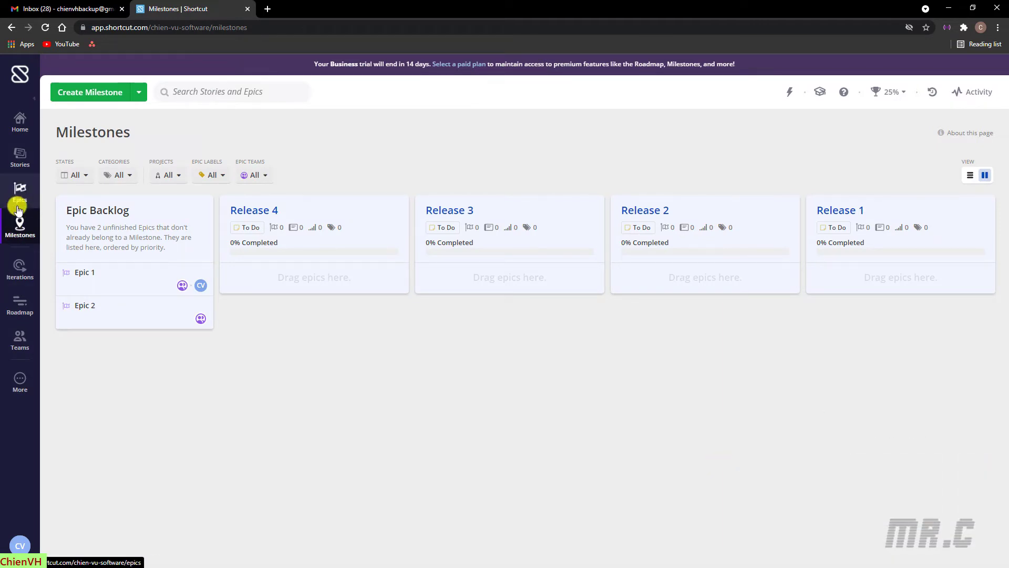
# - Draft a new story titled 'Story 1' with the description 'Description of story 1'
pyautogui.click(23, 199)
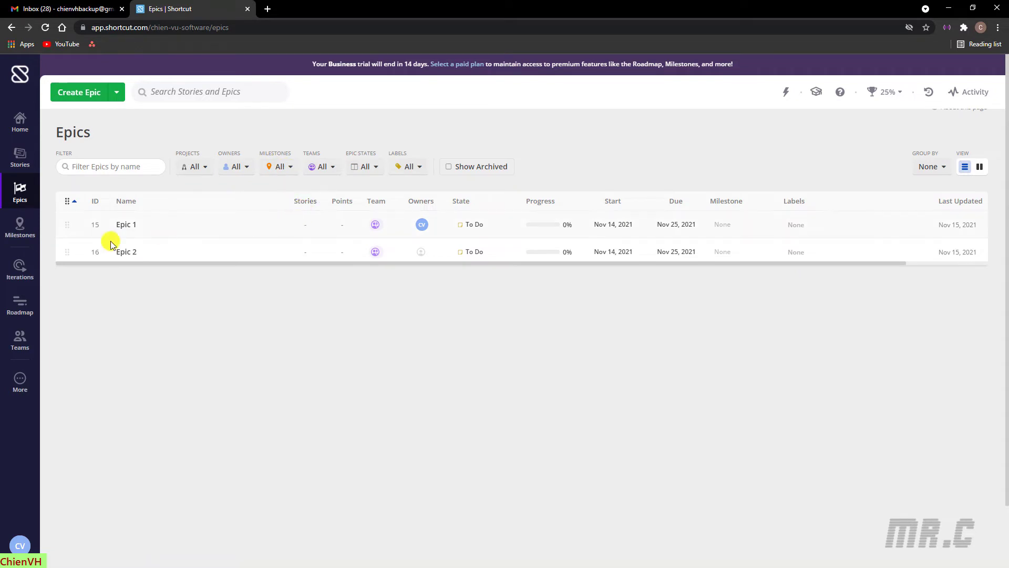
pyautogui.click(21, 156)
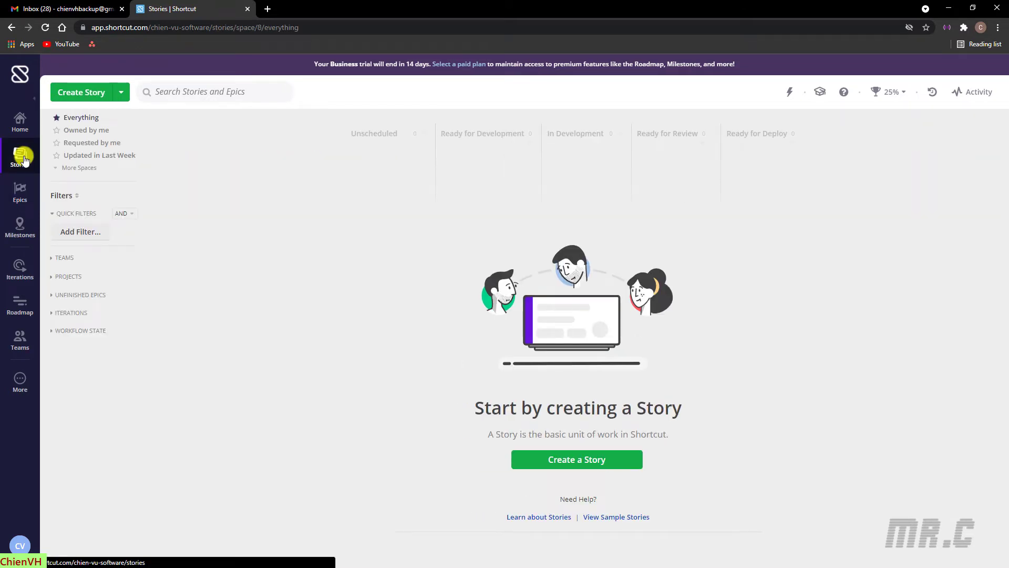
pyautogui.click(573, 460)
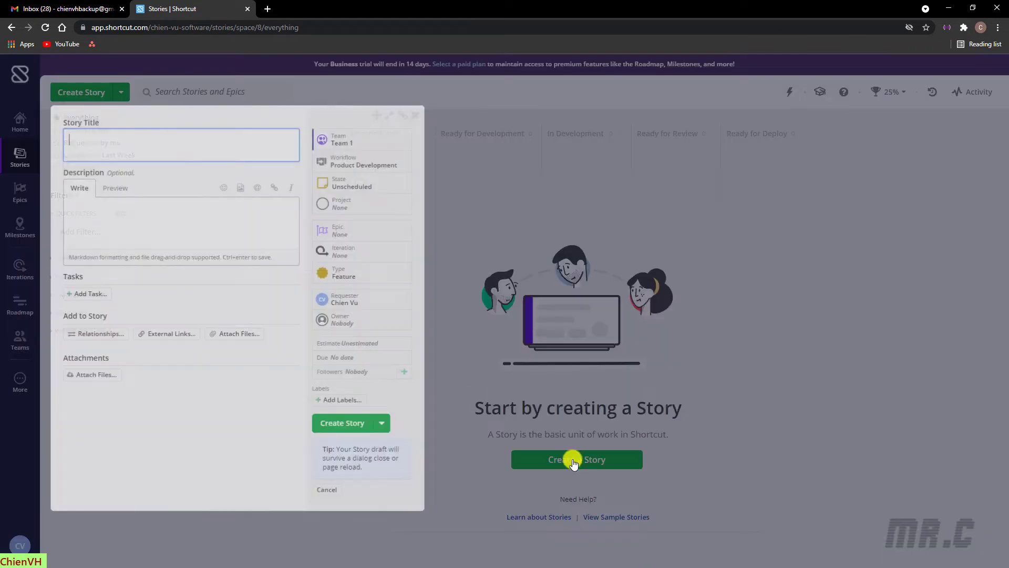
pyautogui.write('So')
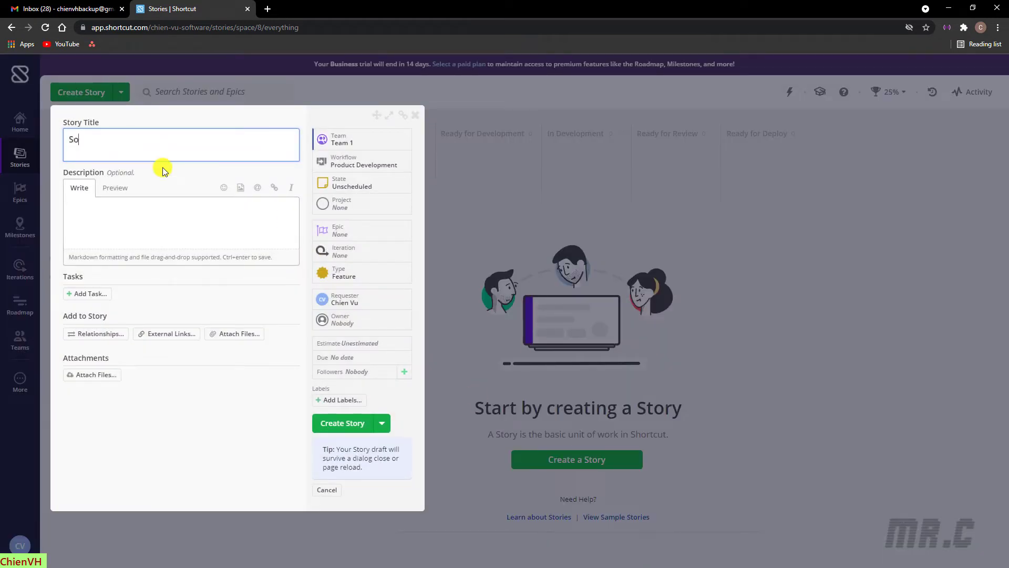
pyautogui.press('BackSpace')
pyautogui.write('tory 1')
pyautogui.click(154, 215)
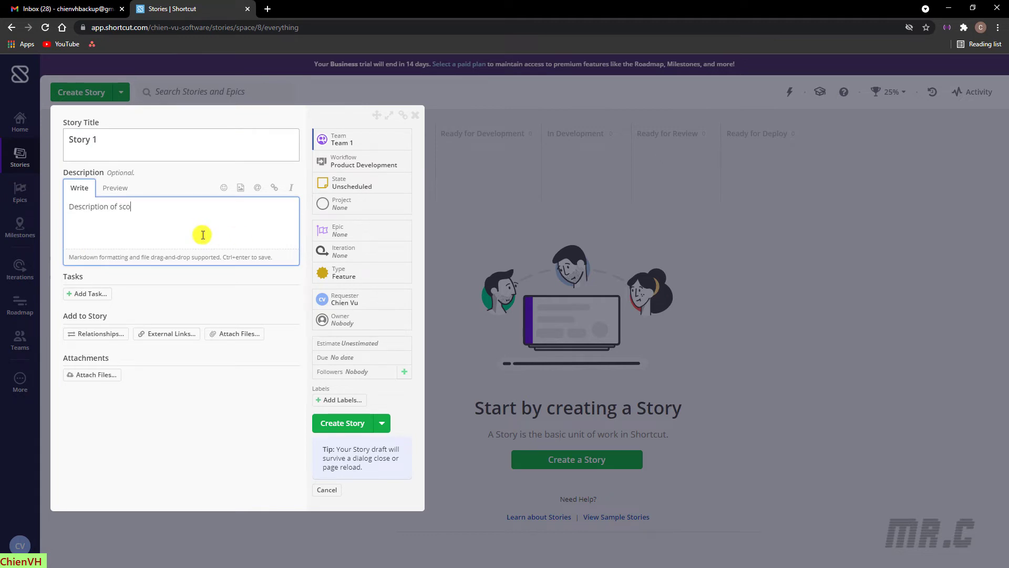
pyautogui.click(230, 437)
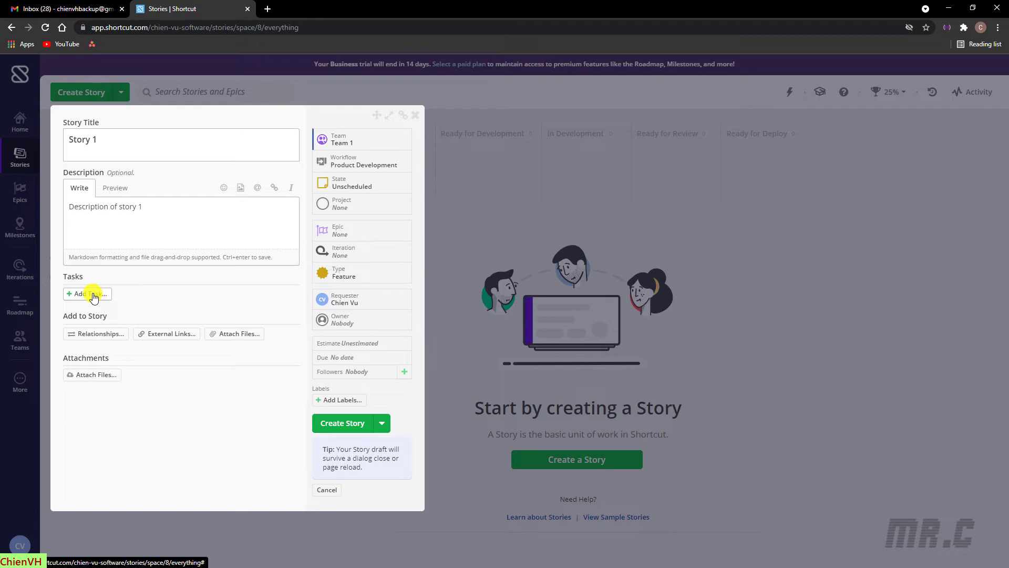
pyautogui.click(94, 297)
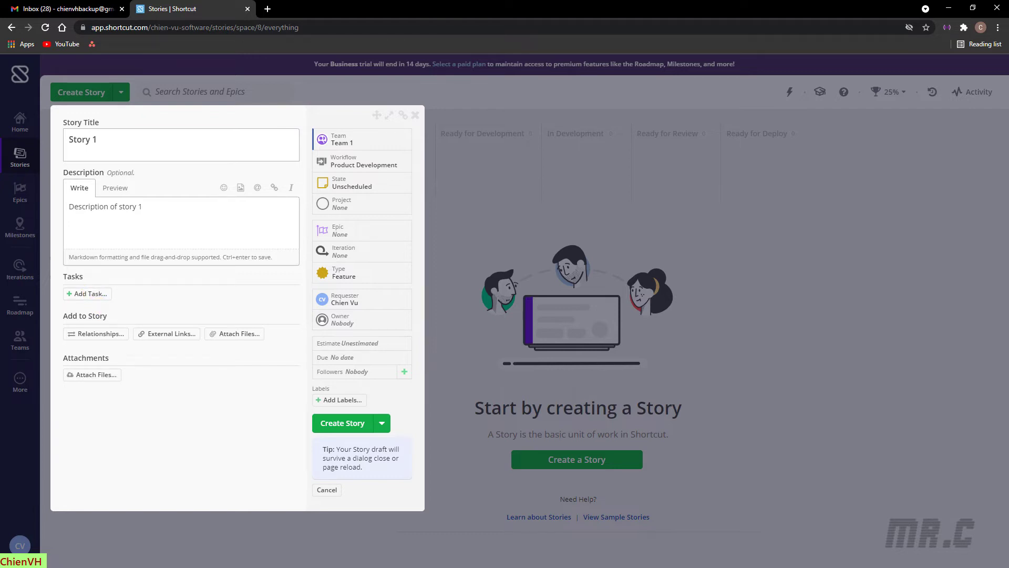
pyautogui.hotkey('alt', 'Tab')
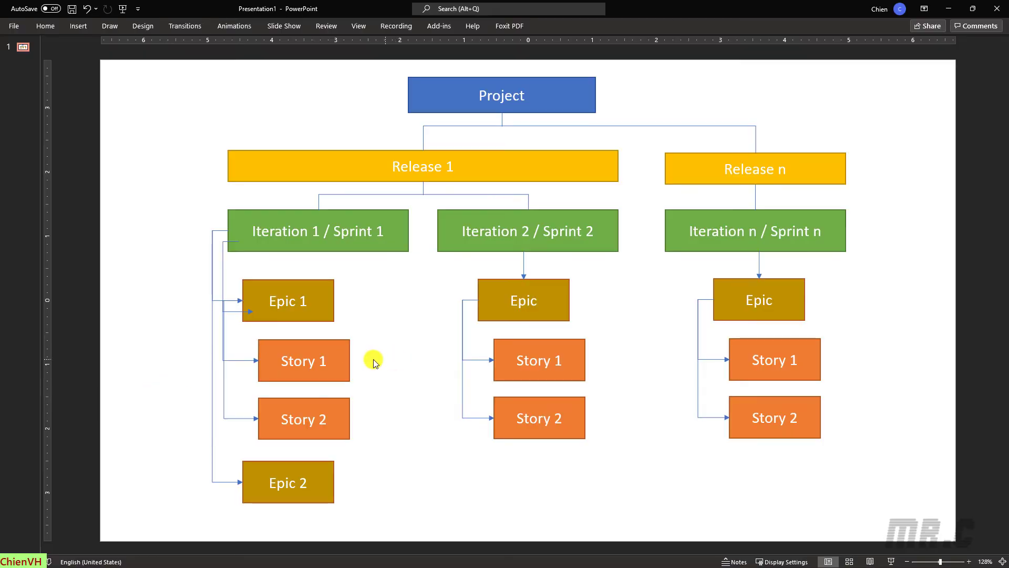
# - Draw a rectangle task box beside Story 1 in the hierarchy diagram
pyautogui.doubleClick(45, 26)
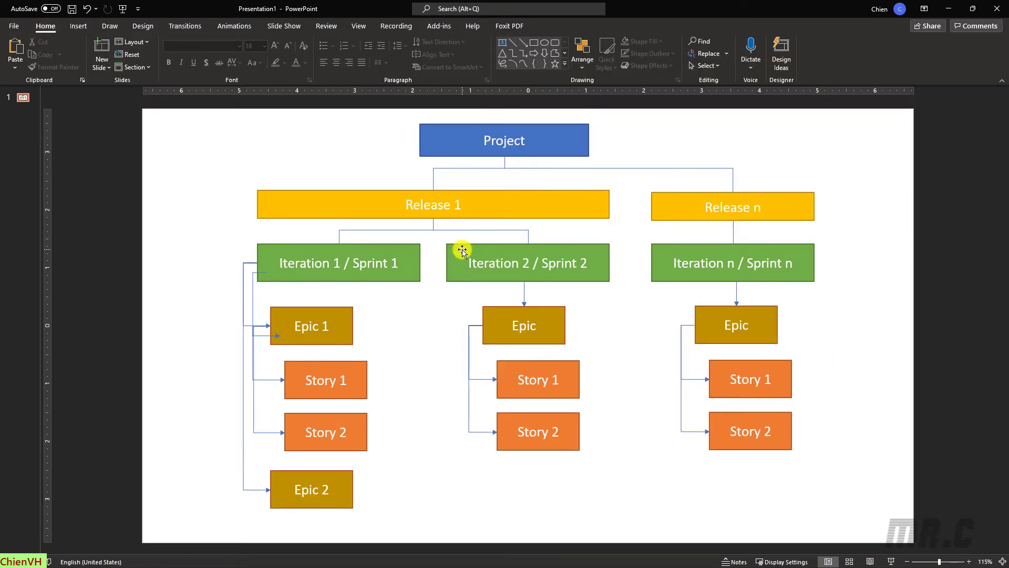
pyautogui.click(533, 42)
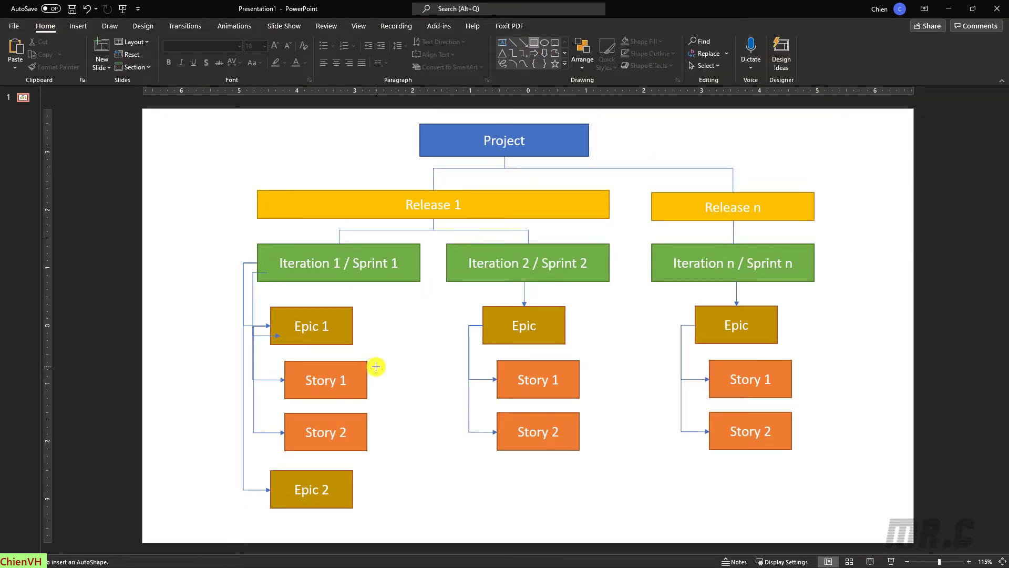
pyautogui.moveTo(376, 365); pyautogui.dragTo(429, 380)
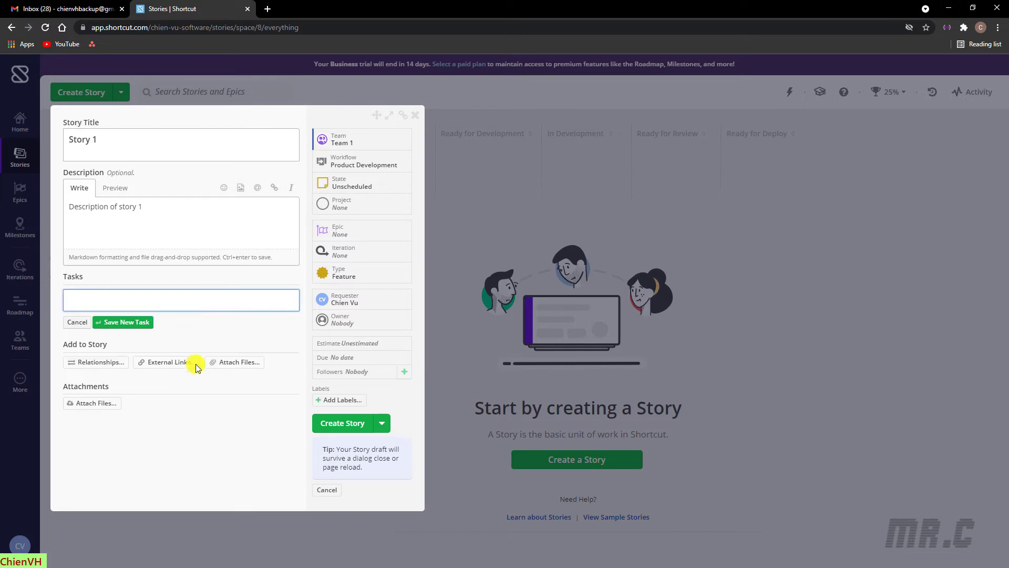
# - Save 'Task 1' and then 'Task 2' as tasks on the Story 1 draft
pyautogui.write('Task 1')
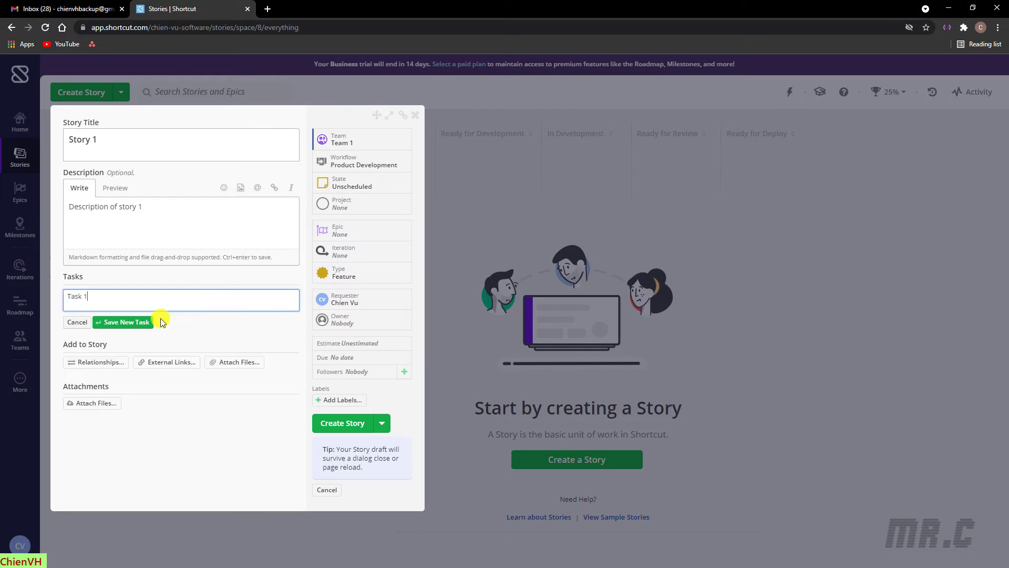
pyautogui.click(140, 321)
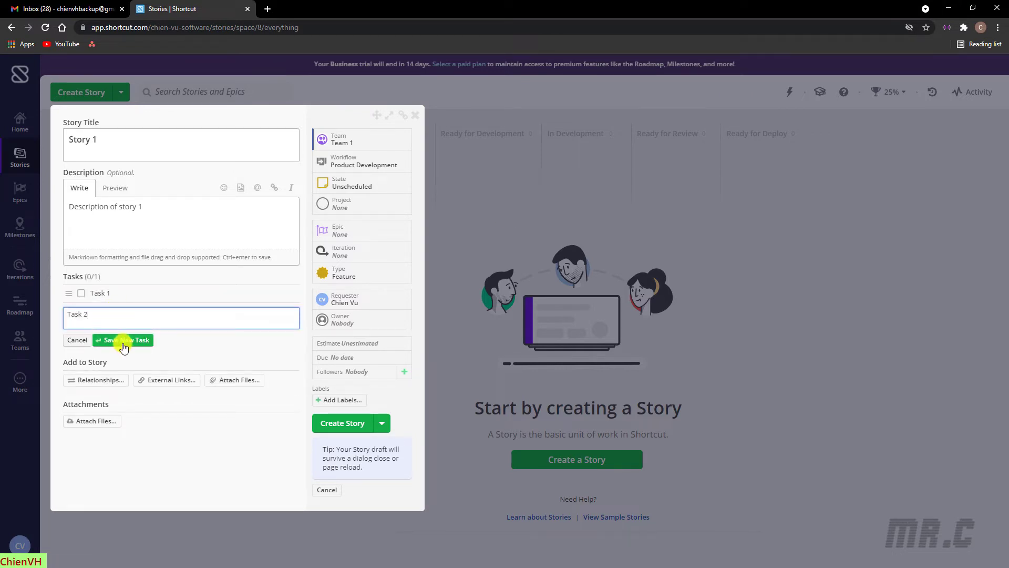
pyautogui.click(124, 341)
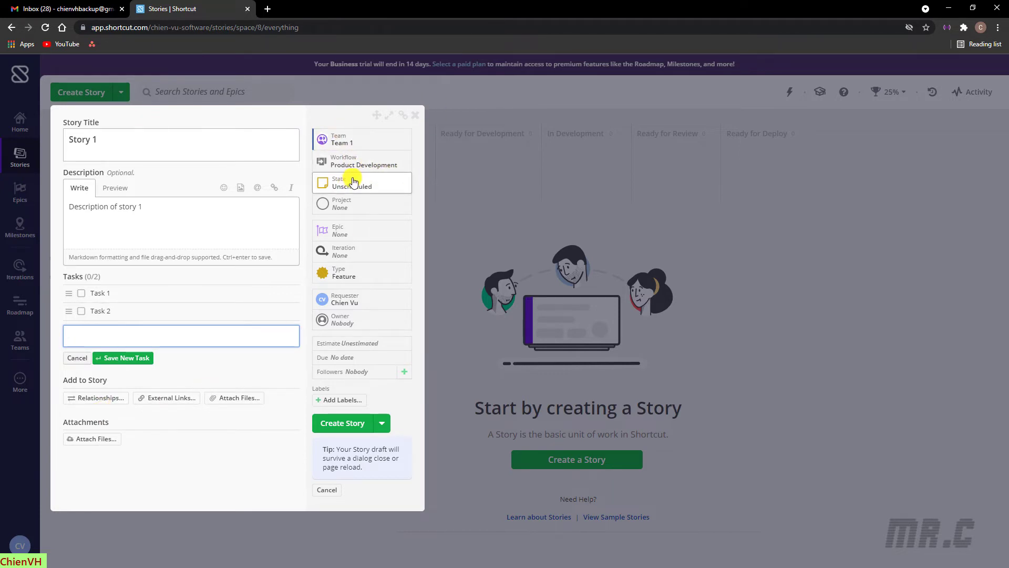
# - Set Story 1 to Ready for Development, Website Development, Epic 1 and Sprint 1, keeping type Feature
pyautogui.click(339, 184)
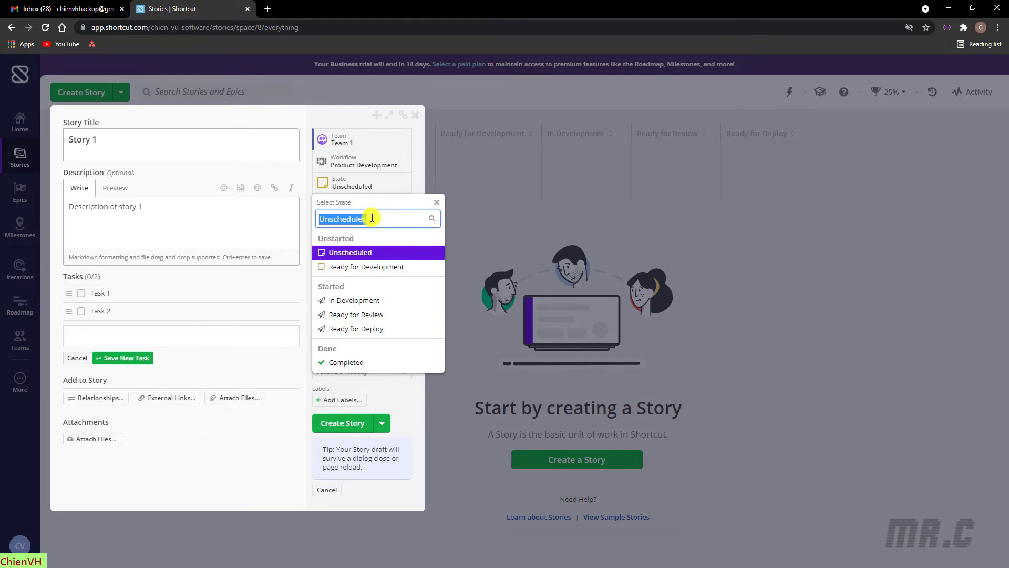
pyautogui.click(370, 268)
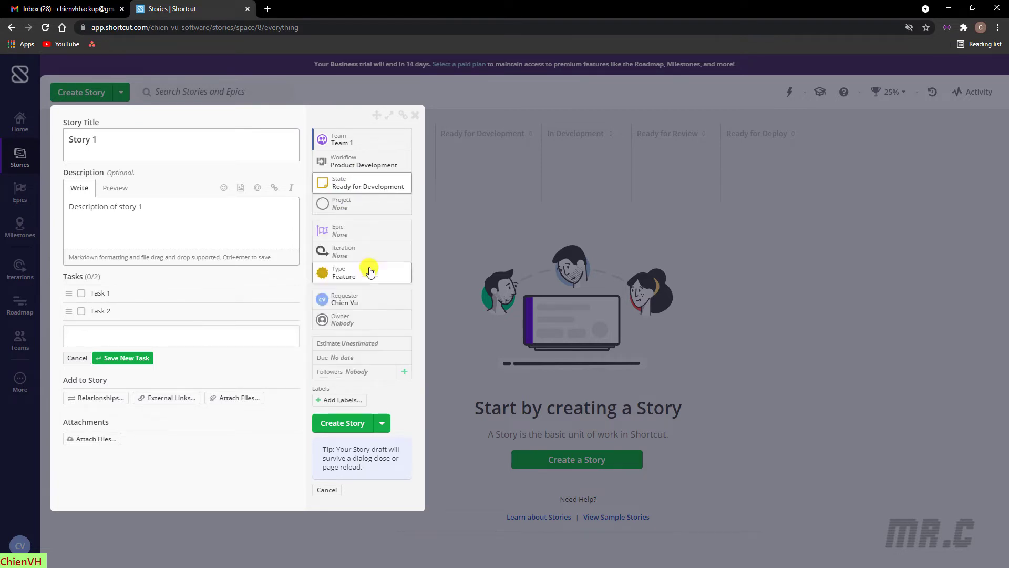
pyautogui.click(356, 209)
pyautogui.click(369, 306)
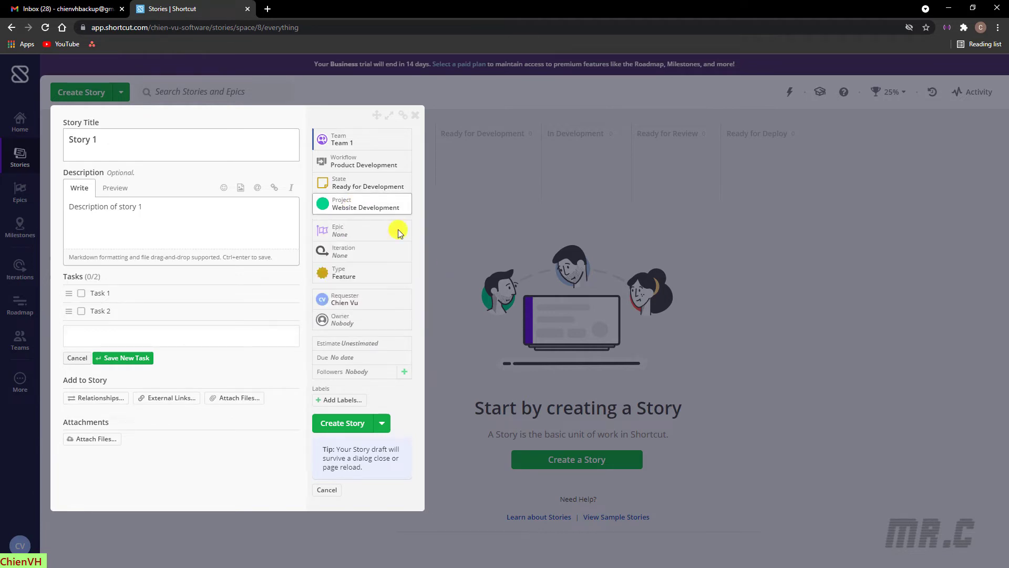
pyautogui.click(351, 235)
pyautogui.click(352, 334)
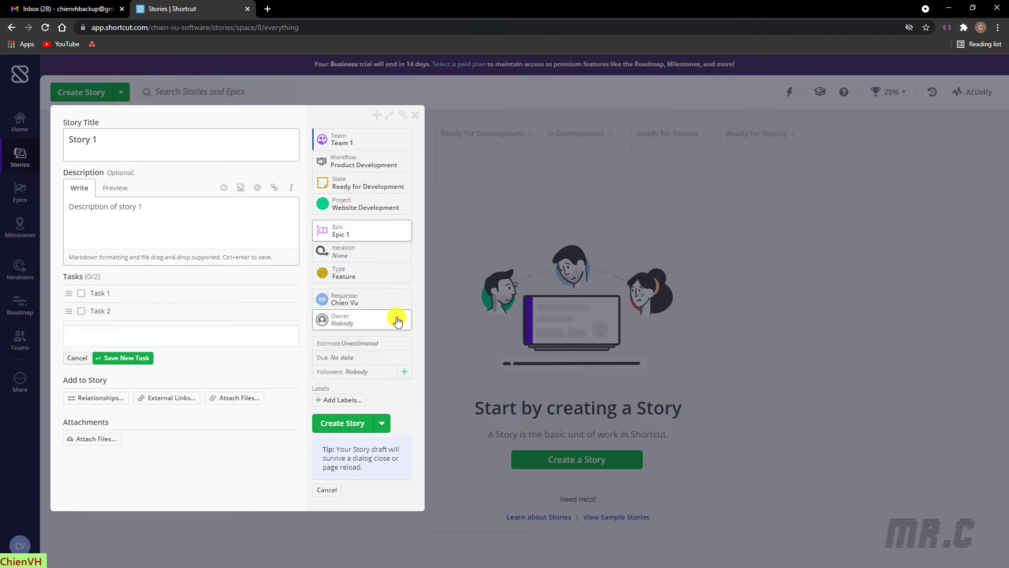
pyautogui.click(345, 256)
pyautogui.click(350, 368)
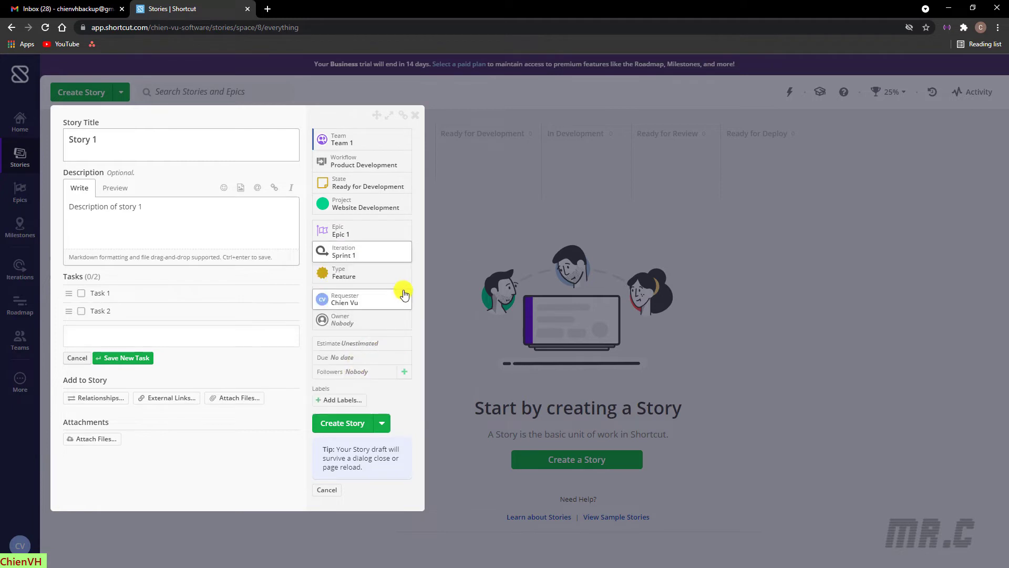
pyautogui.click(347, 277)
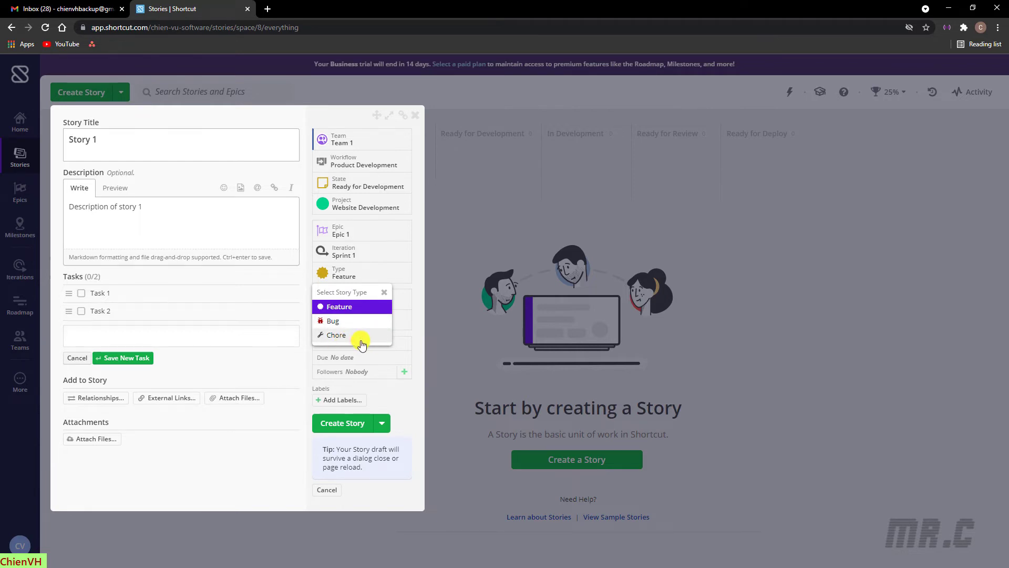
pyautogui.press('Escape')
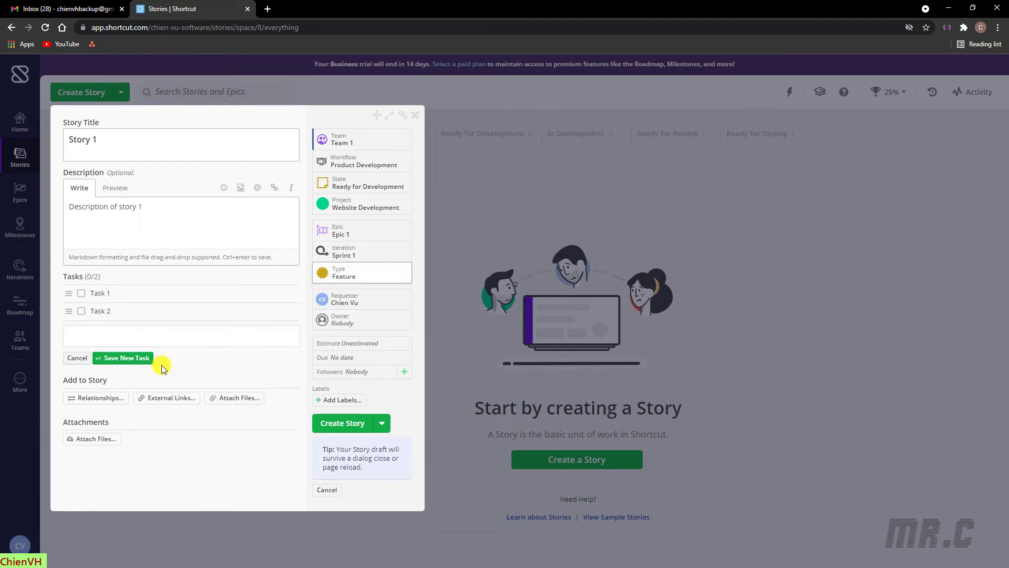
# - Estimate Story 1 at 2 points, due Nov 19 2021, with yourself as follower
pyautogui.click(129, 337)
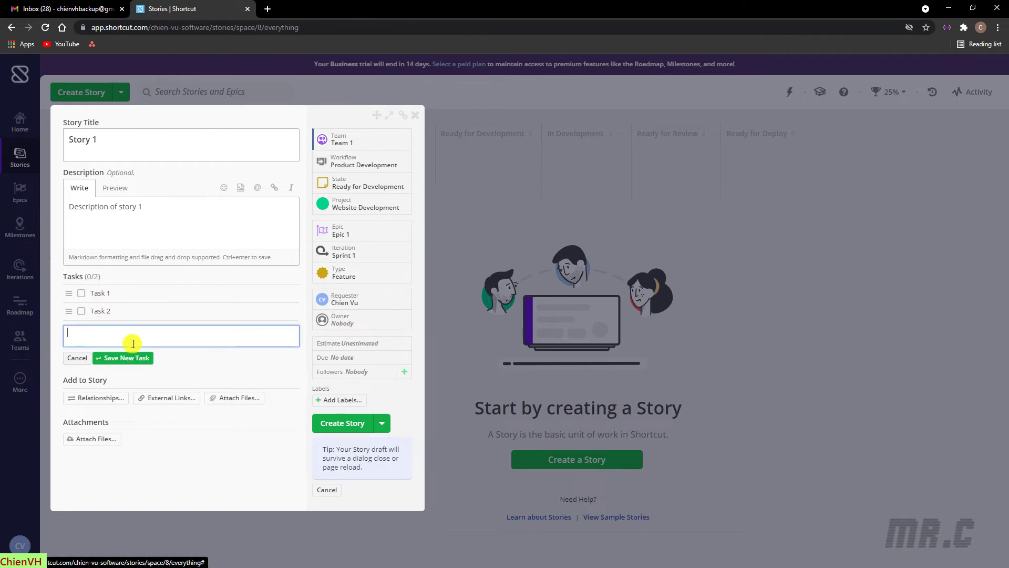
pyautogui.click(364, 324)
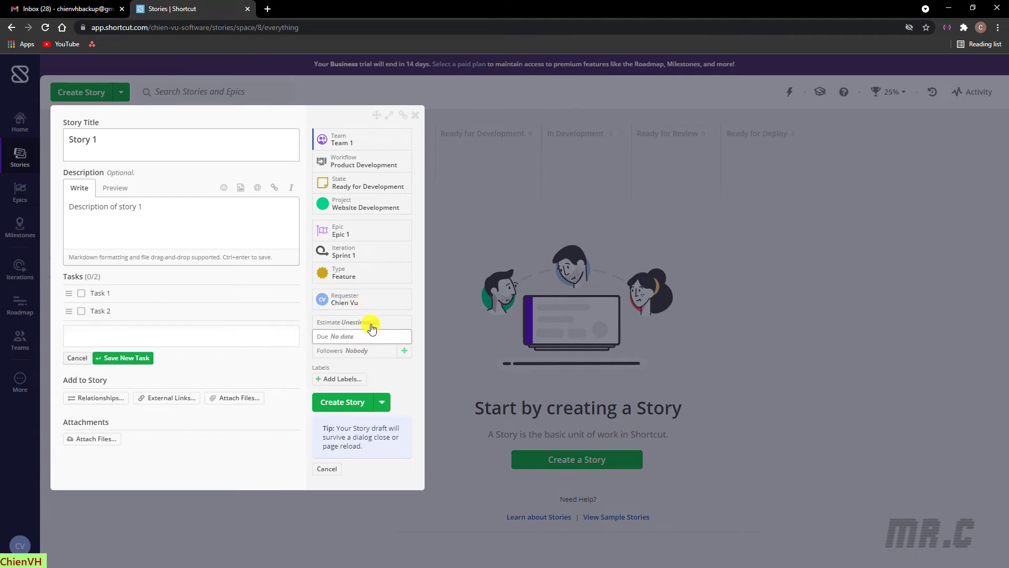
pyautogui.click(364, 324)
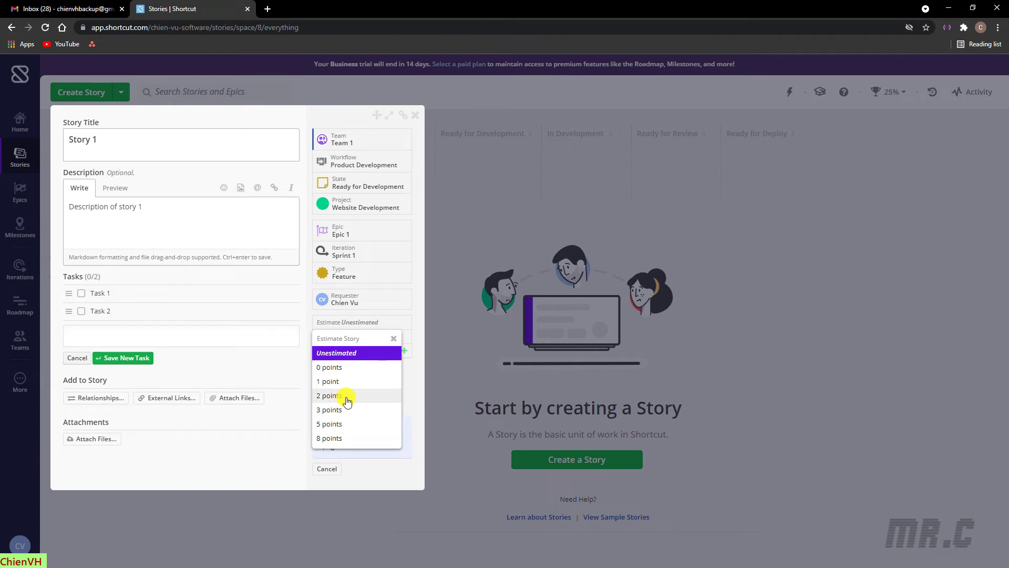
pyautogui.click(347, 401)
pyautogui.click(373, 336)
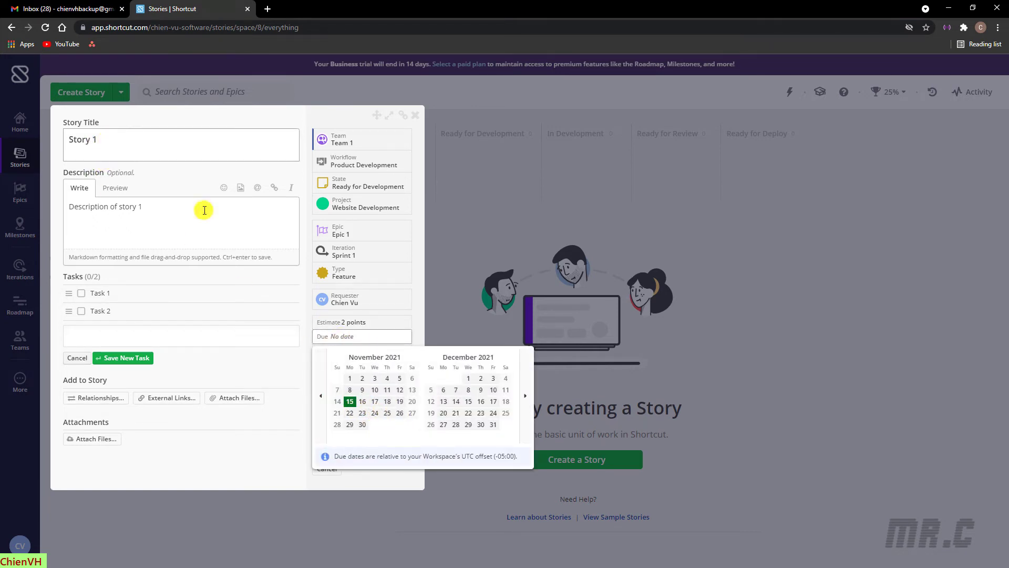
pyautogui.click(400, 401)
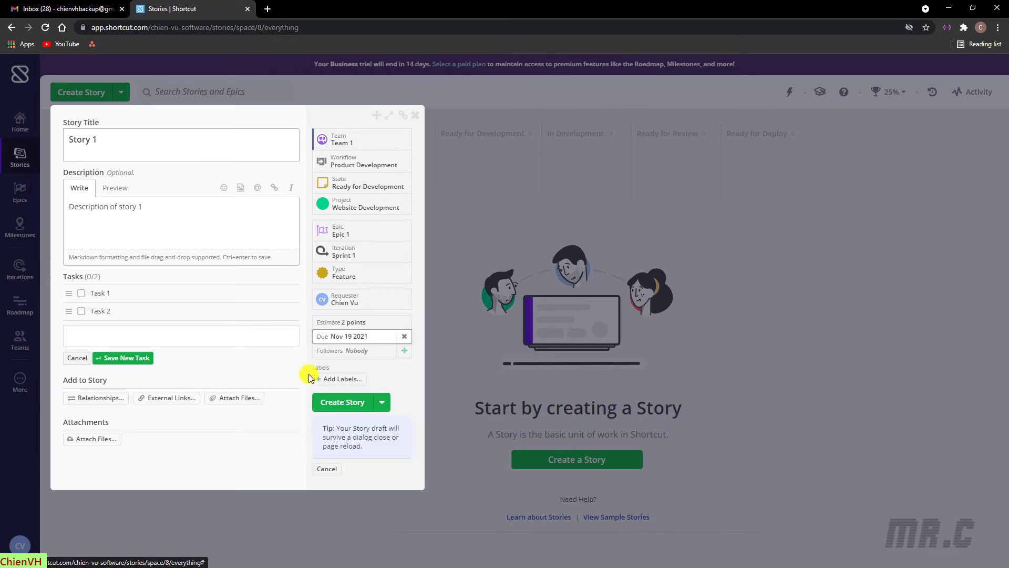
pyautogui.click(350, 350)
pyautogui.click(355, 404)
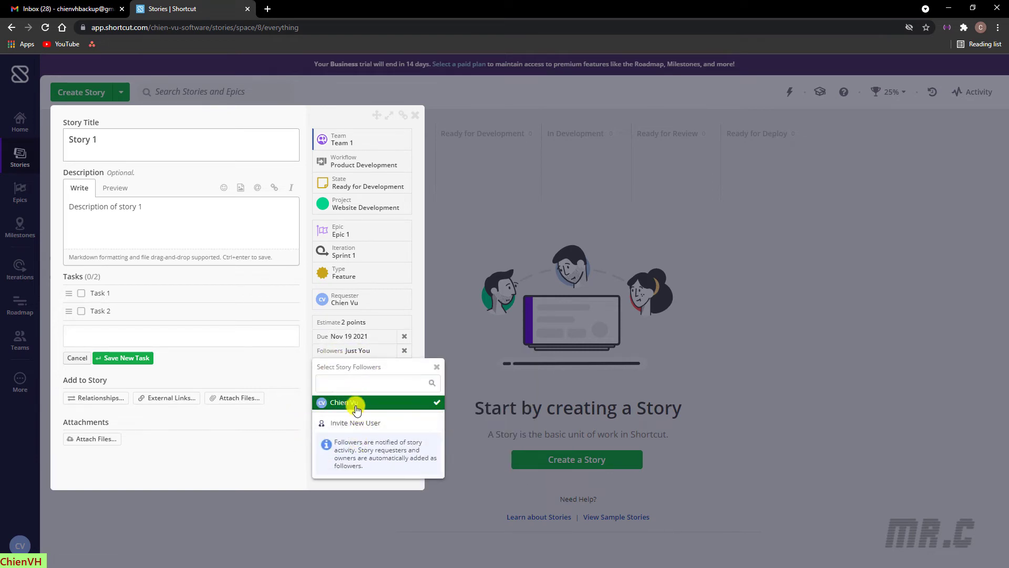
pyautogui.click(275, 444)
# - Create Story 1, then add Story 2 through Story 10 as new unscheduled stories
pyautogui.click(341, 405)
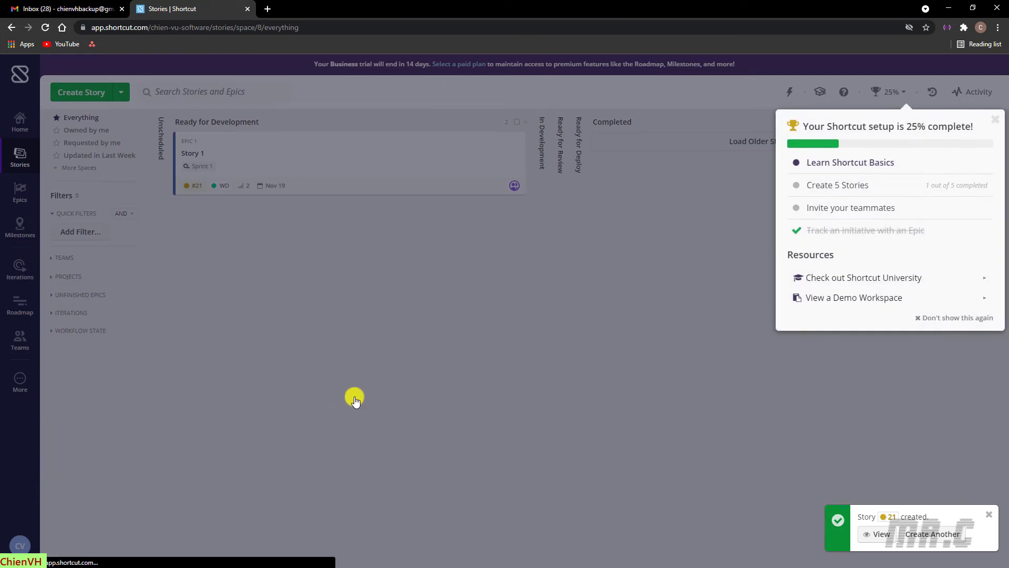
pyautogui.click(991, 130)
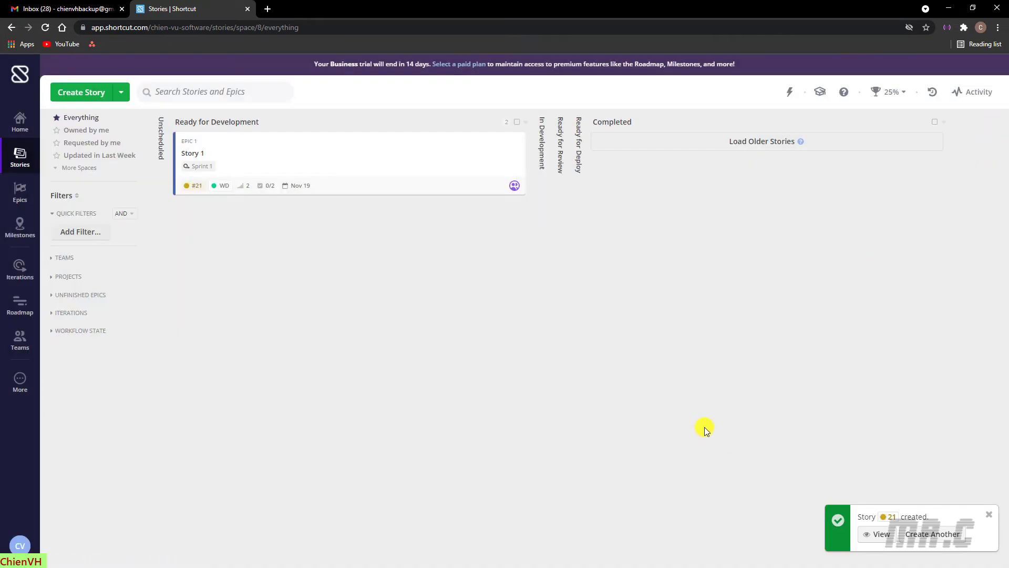
pyautogui.click(93, 100)
pyautogui.write('Story 2')
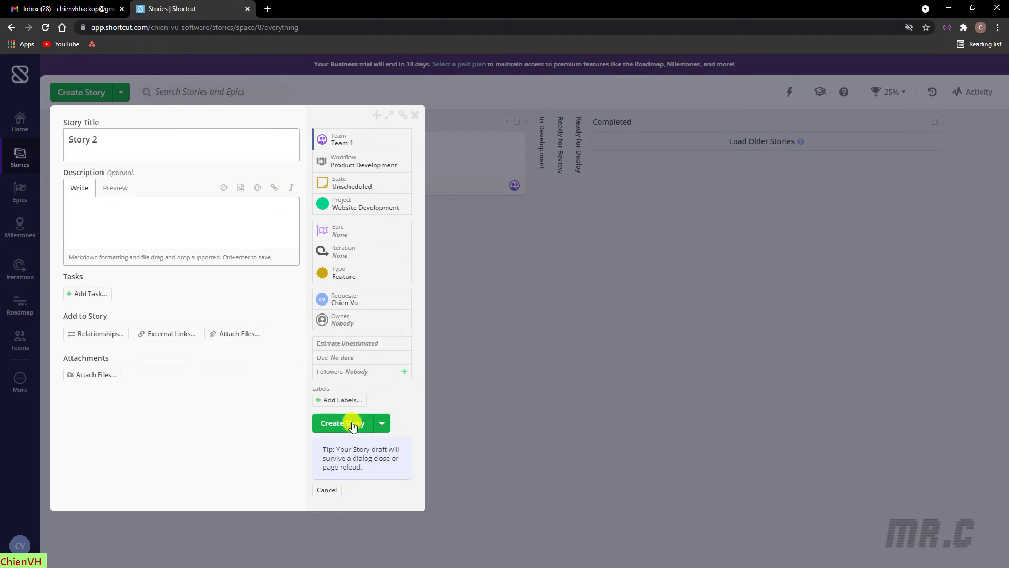
pyautogui.click(343, 423)
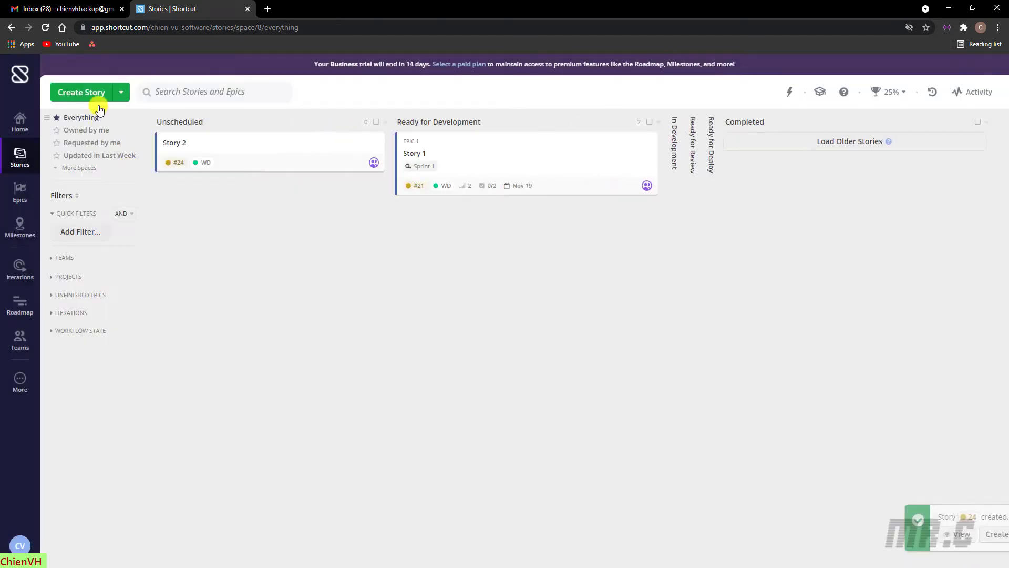
pyautogui.click(90, 94)
pyautogui.write('Story')
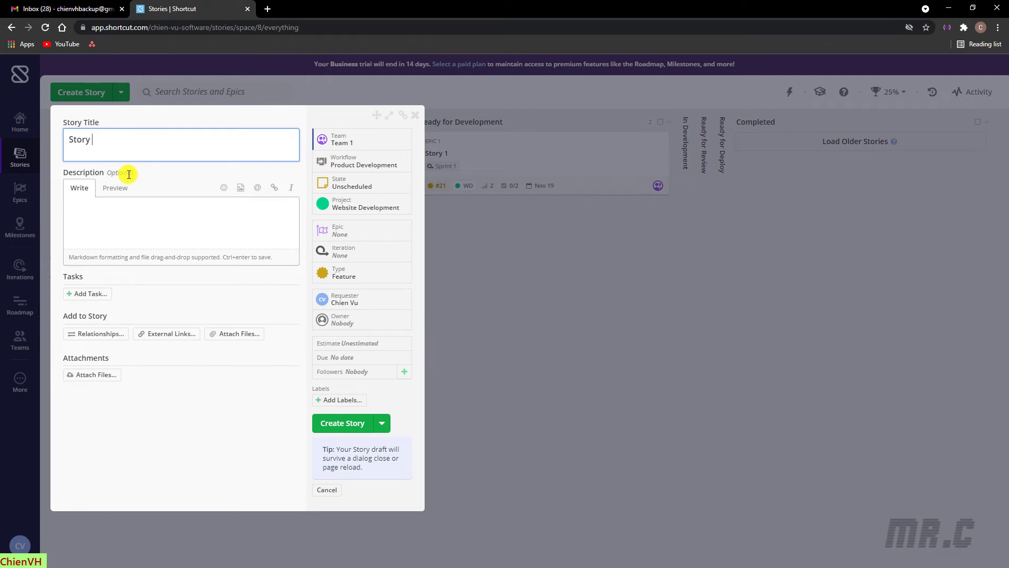
pyautogui.write('10')
pyautogui.hotkey('ctrl', 'Return')
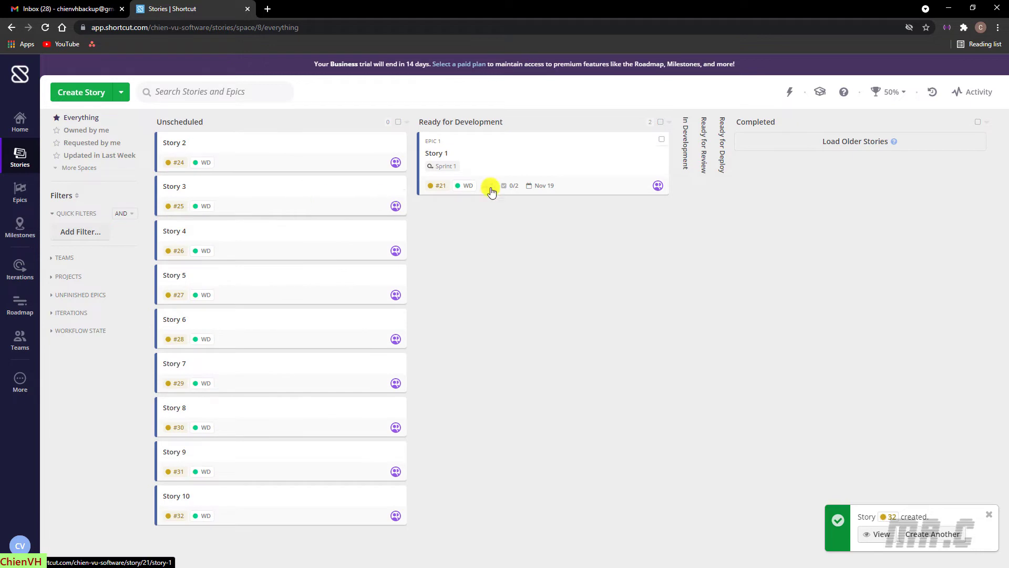
# - Open Story 2 and save Task 1, Task 2 and Task 3 as its tasks
pyautogui.click(223, 146)
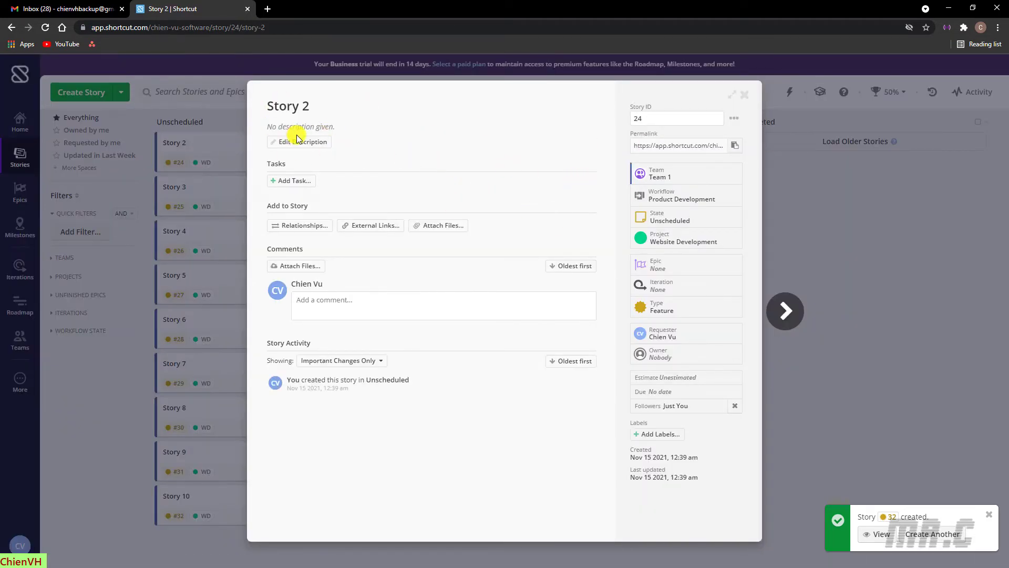
pyautogui.click(303, 182)
pyautogui.write('Task')
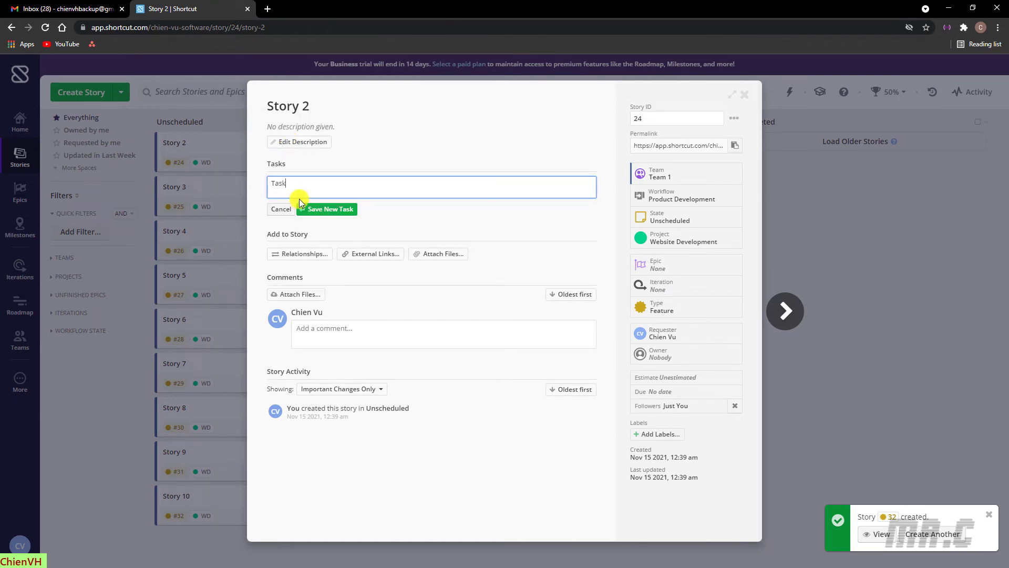
pyautogui.write('1')
pyautogui.click(323, 209)
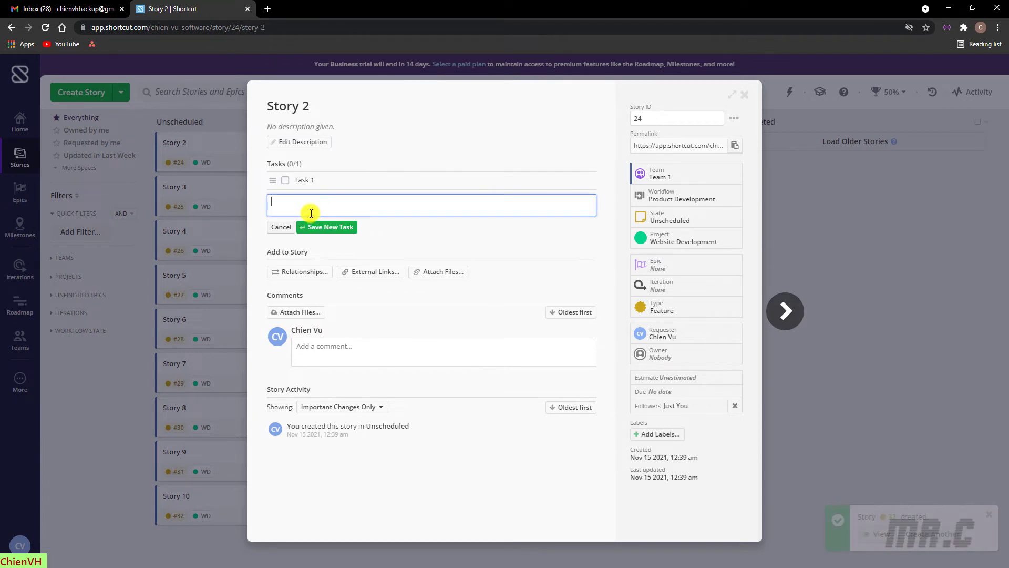
pyautogui.write('Task 2')
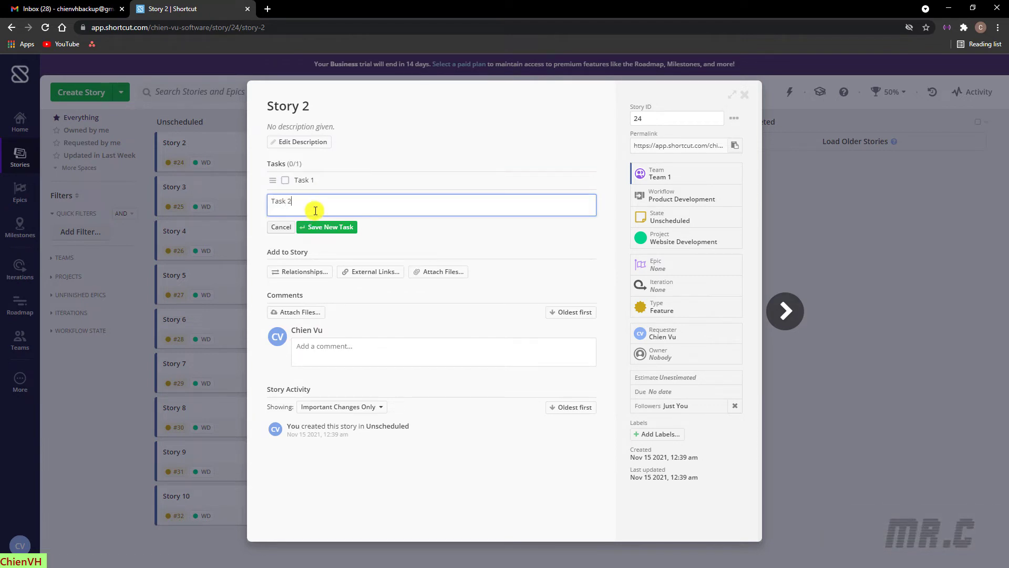
pyautogui.click(343, 228)
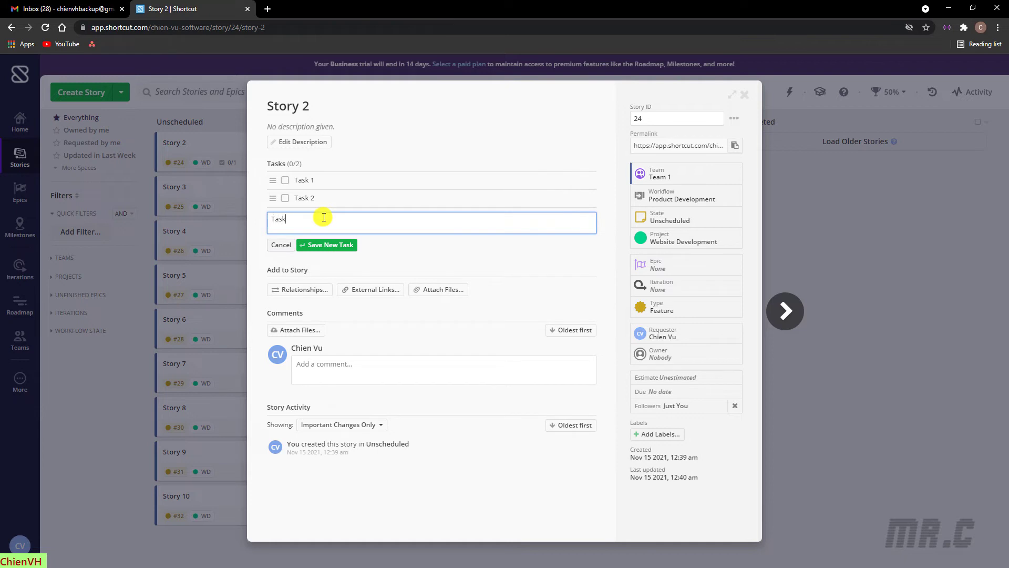
pyautogui.write('3')
pyautogui.click(328, 246)
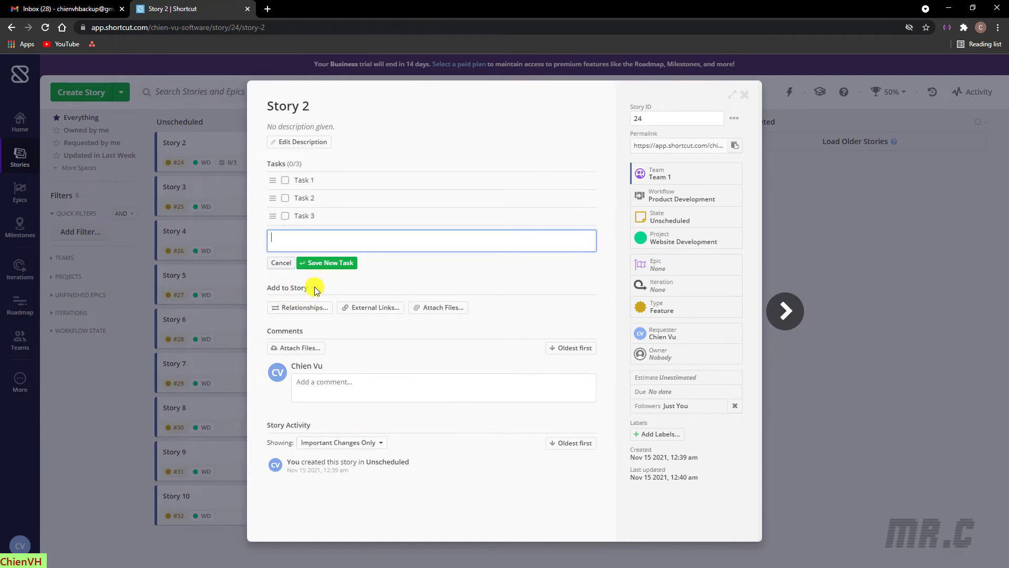
# - Add a 'relates to' relationship from Story 2 to #21 Story 1
pyautogui.click(306, 308)
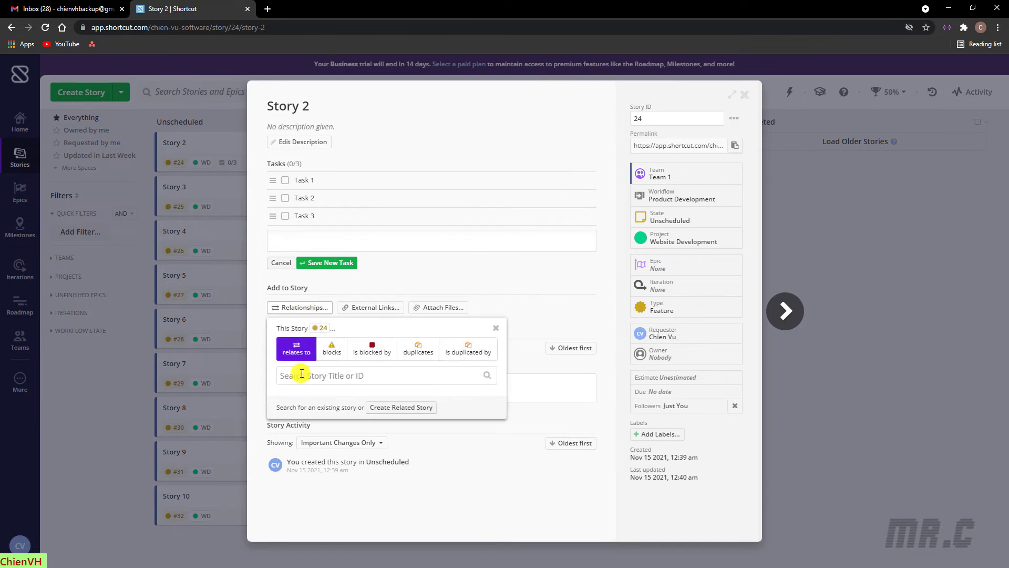
pyautogui.click(321, 379)
pyautogui.write('Story 1')
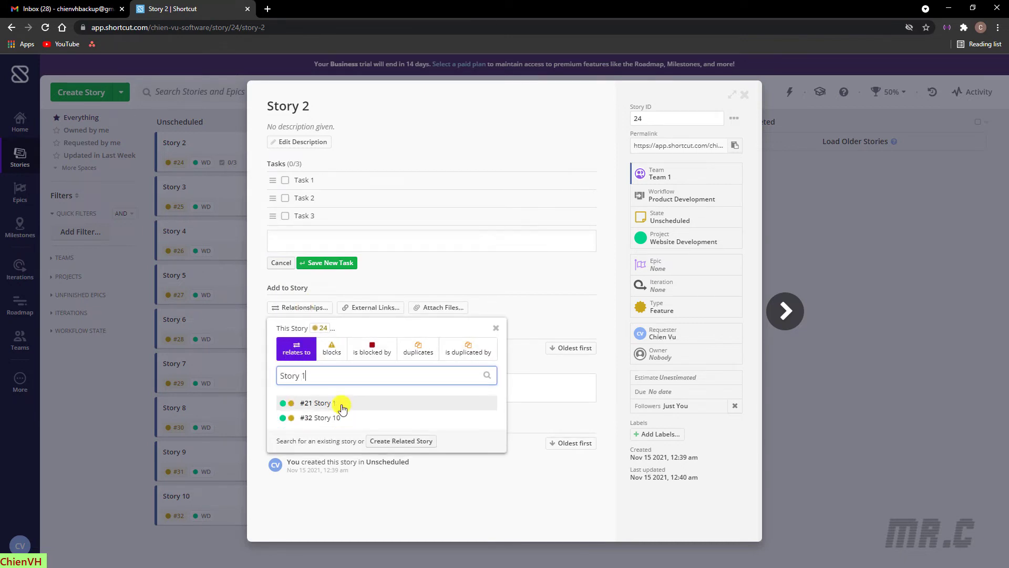
pyautogui.click(348, 407)
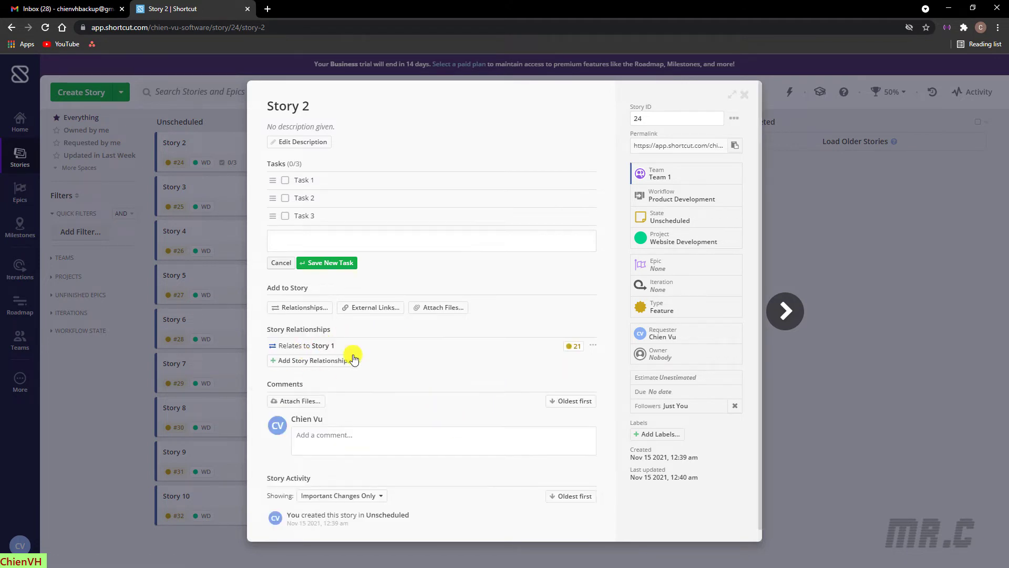
pyautogui.click(467, 444)
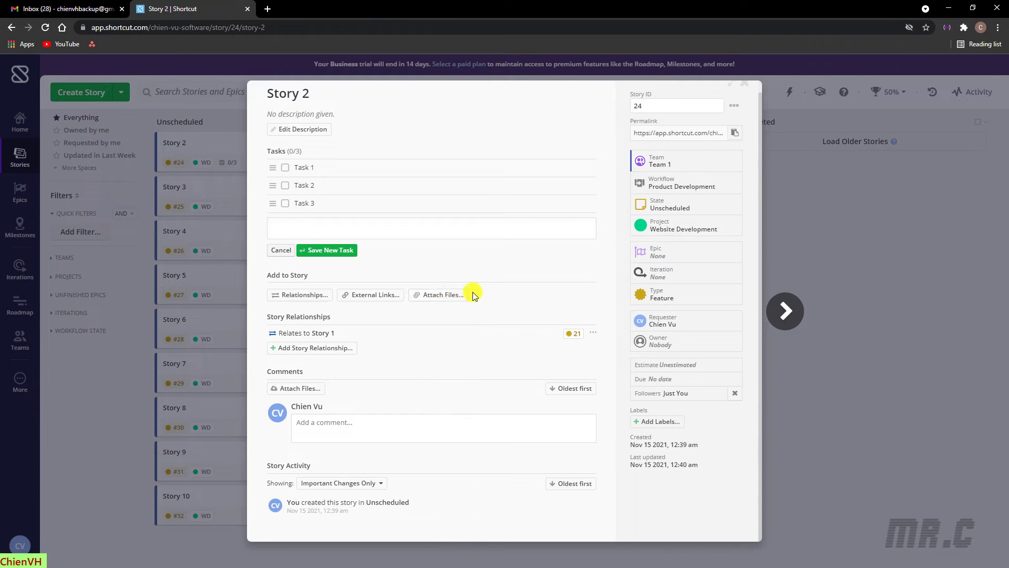
# - Open the Attach Files source list, then dismiss it without attaching anything
pyautogui.click(450, 299)
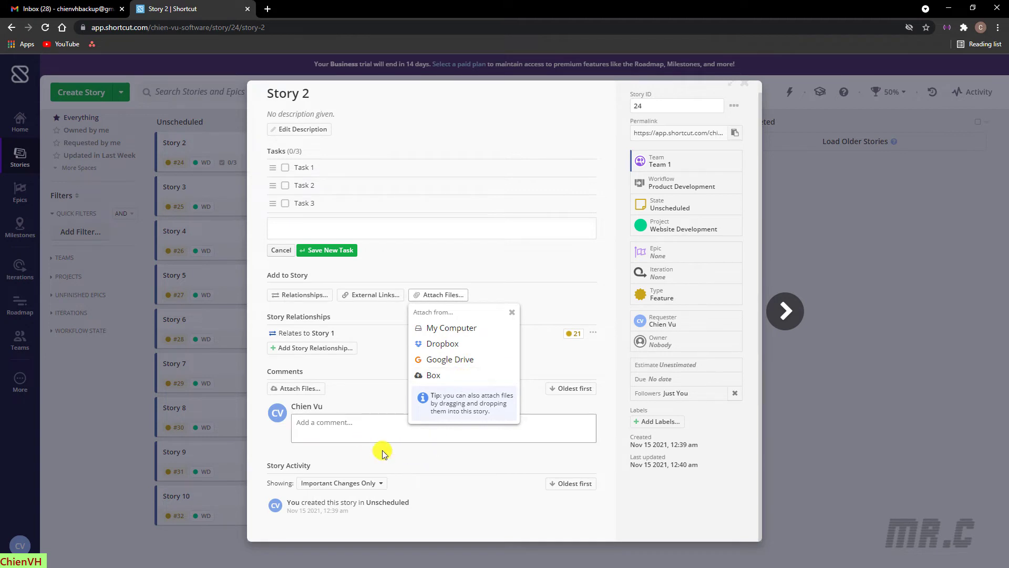
pyautogui.click(450, 461)
pyautogui.scroll(1, 520, 352)
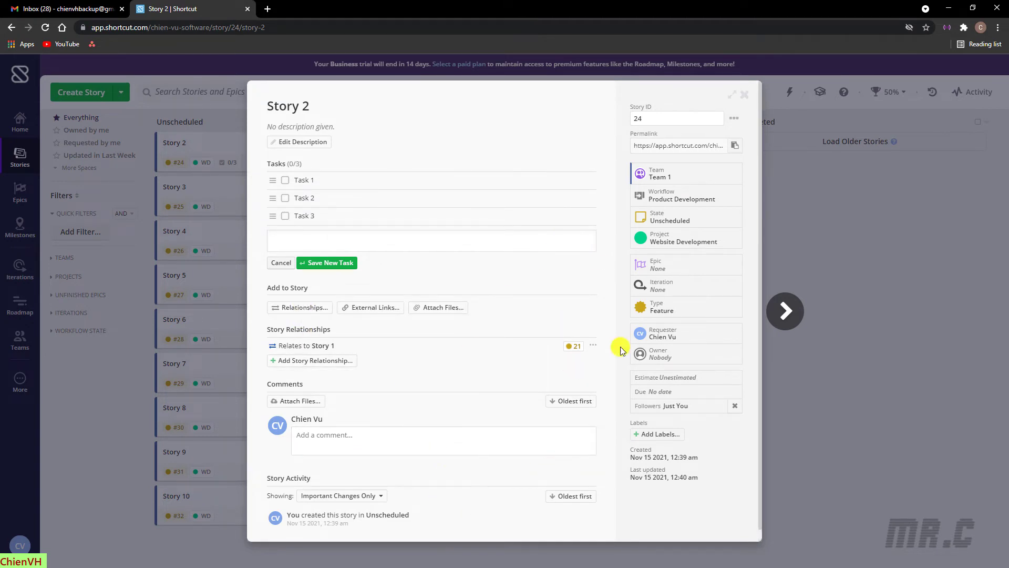
# - Move Story 2 to Ready for Development, assign it to Epic 1 and Sprint 1
pyautogui.click(669, 219)
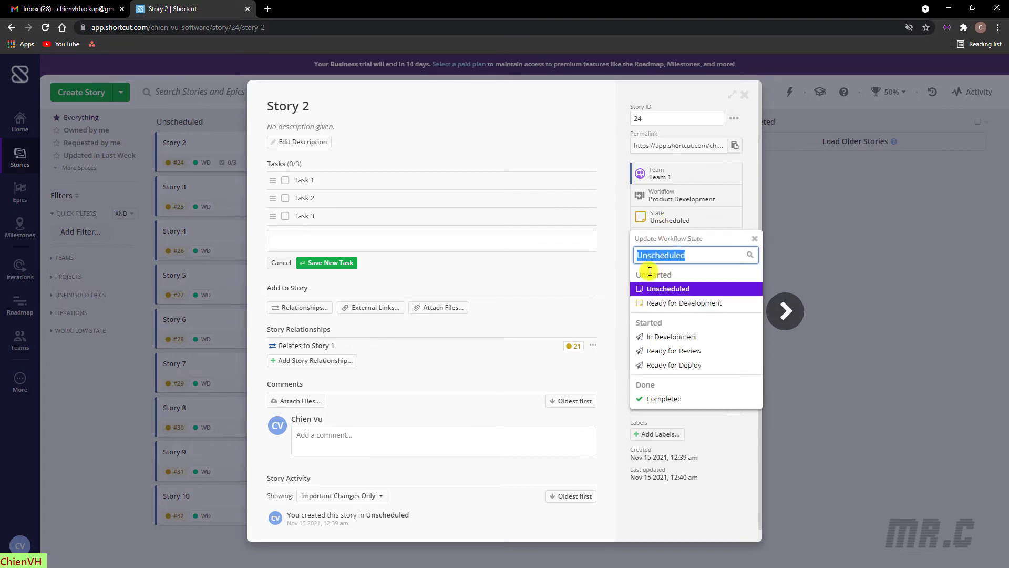
pyautogui.click(673, 305)
pyautogui.click(656, 265)
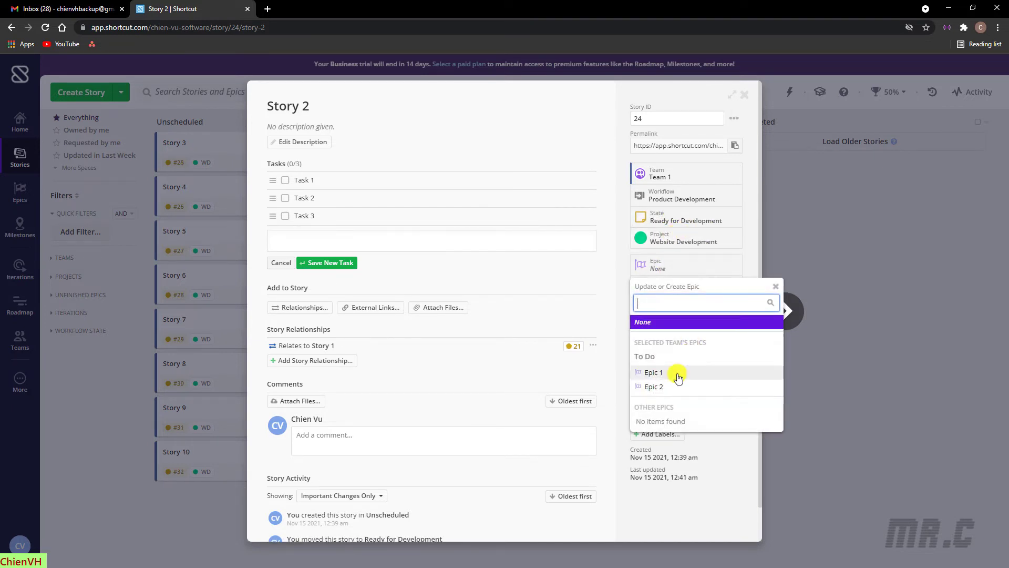
pyautogui.click(662, 378)
pyautogui.click(670, 287)
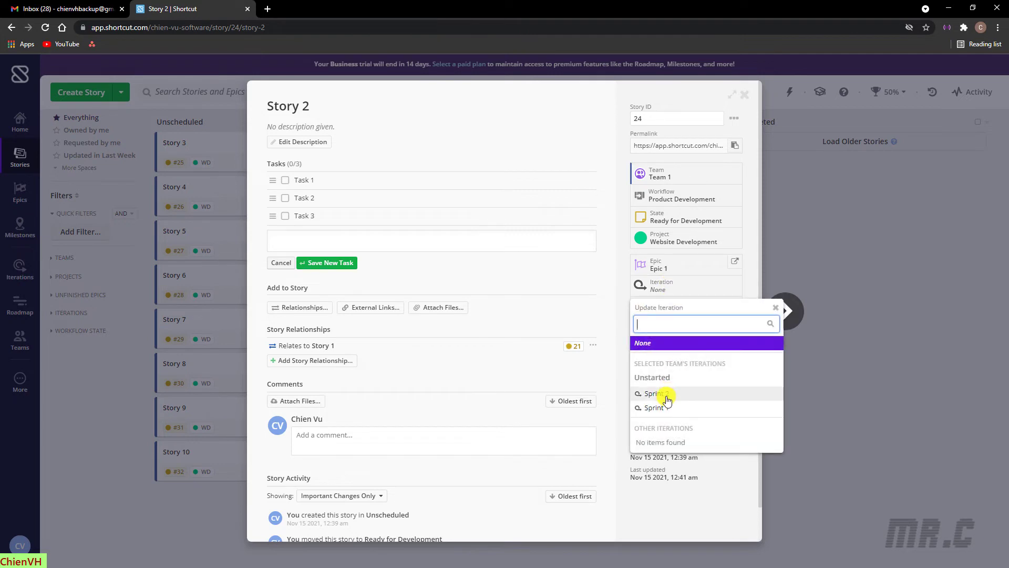
pyautogui.click(683, 342)
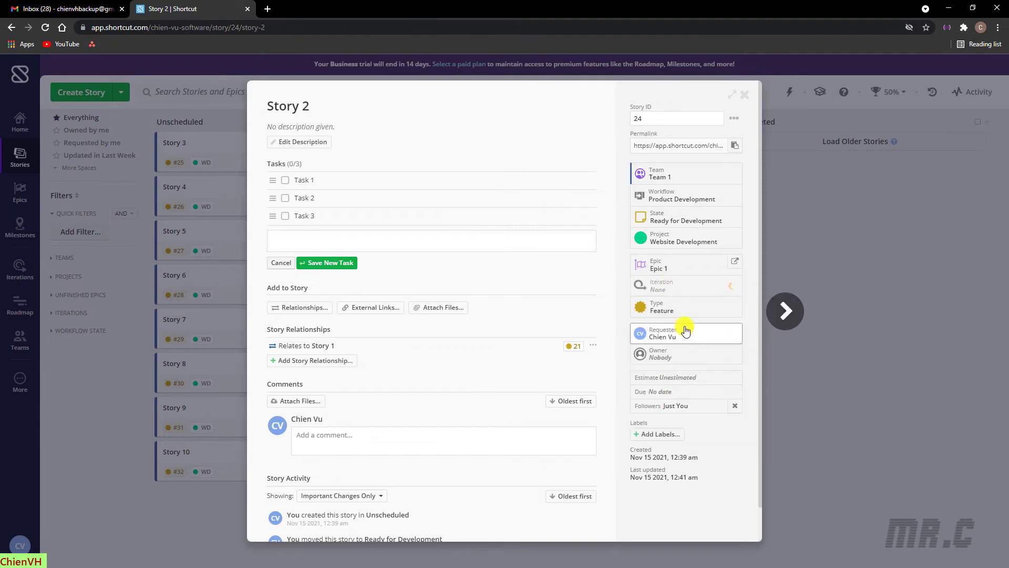
# - Estimate Story 2 at 3 points with a due date of Nov 26 2021
pyautogui.click(678, 355)
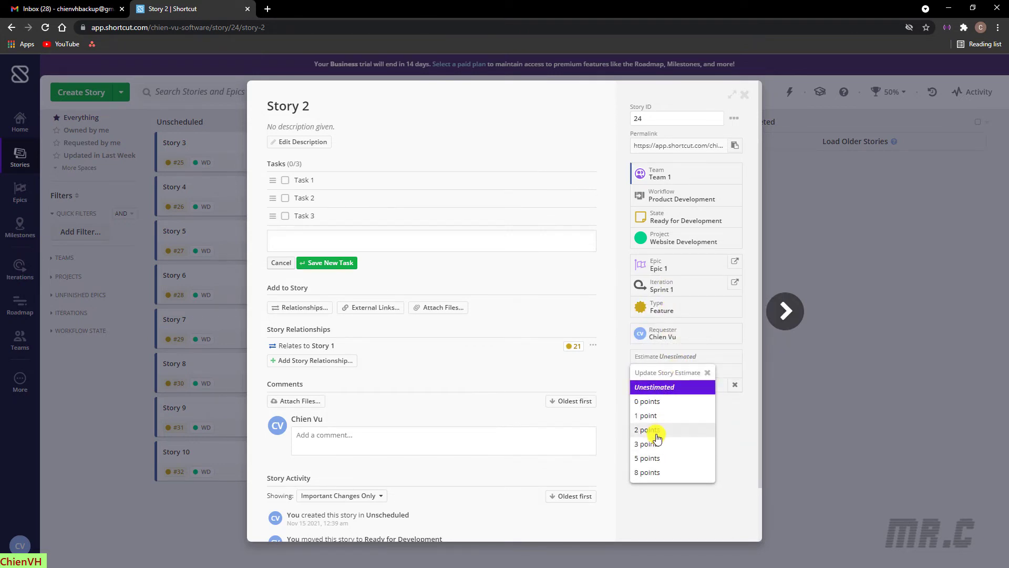
pyautogui.click(657, 432)
pyautogui.click(682, 373)
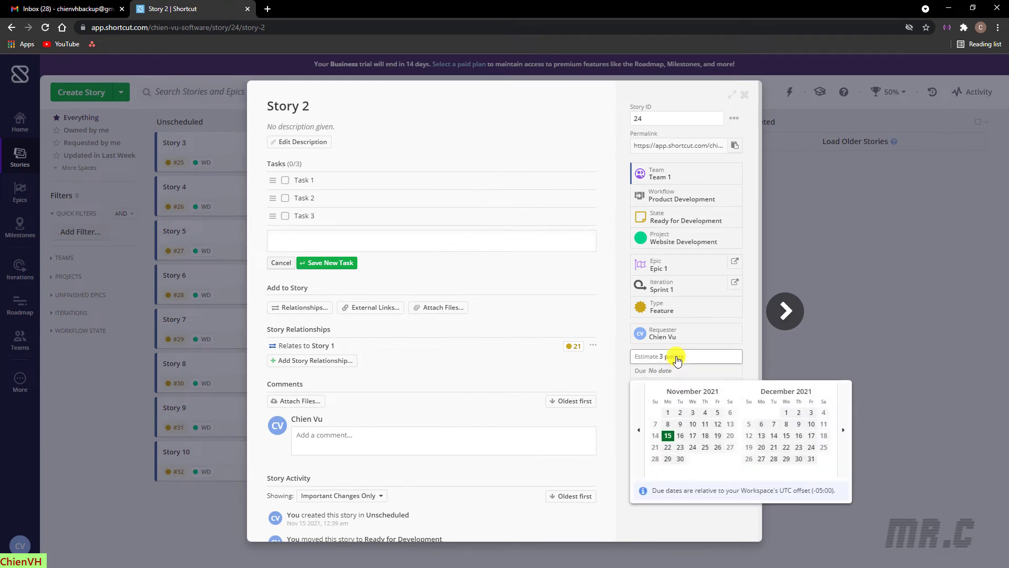
pyautogui.click(717, 447)
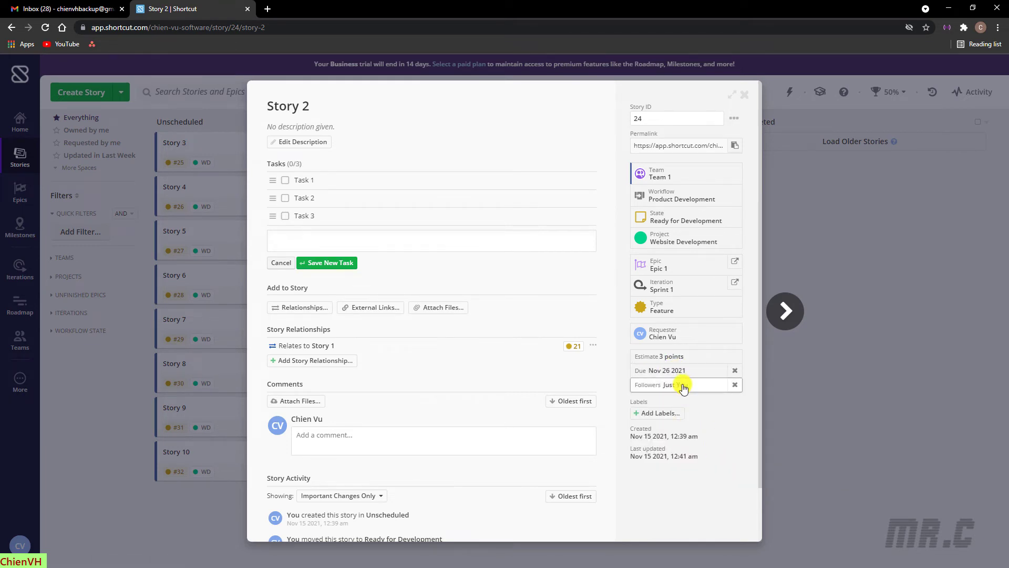
# - Label Story 2 high priority, close it, and open Story 3's details
pyautogui.click(656, 412)
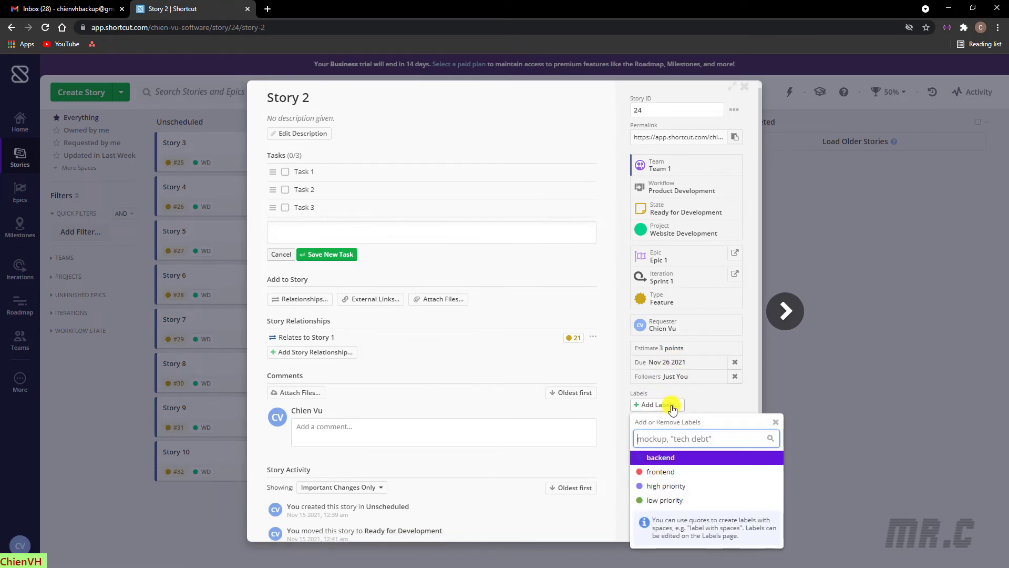
pyautogui.click(697, 488)
pyautogui.click(572, 509)
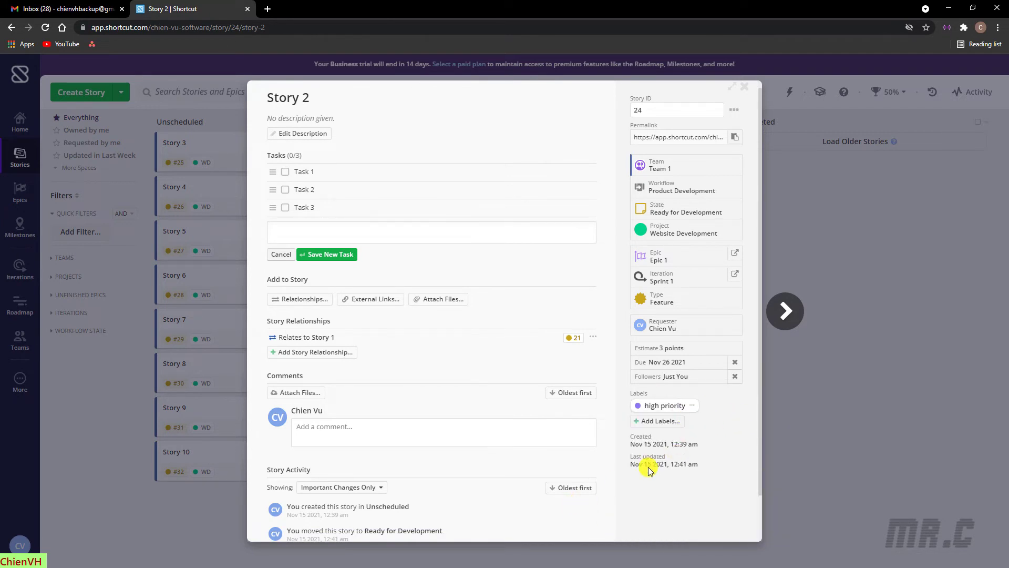
pyautogui.scroll(-1, 650, 469)
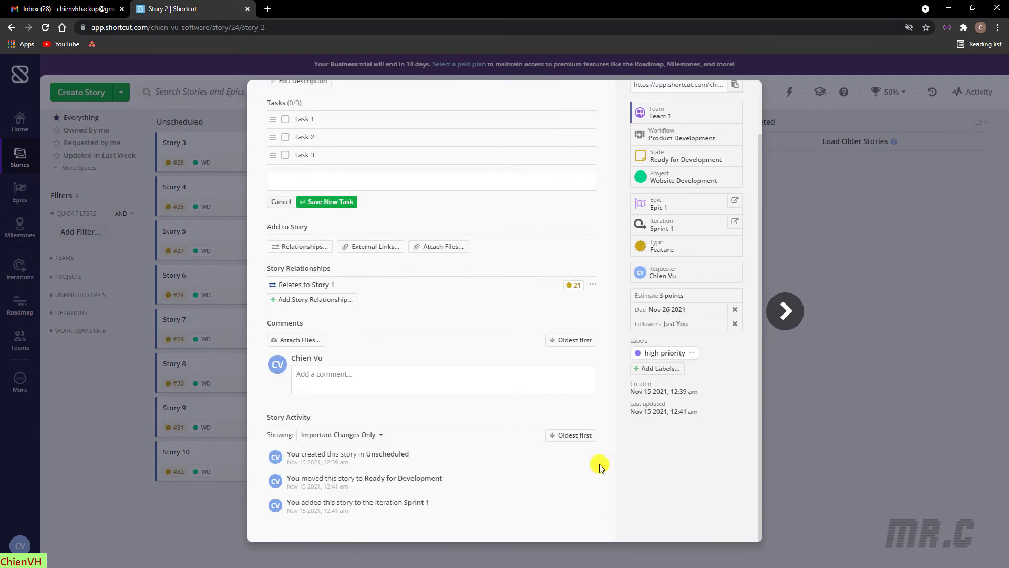
pyautogui.click(658, 368)
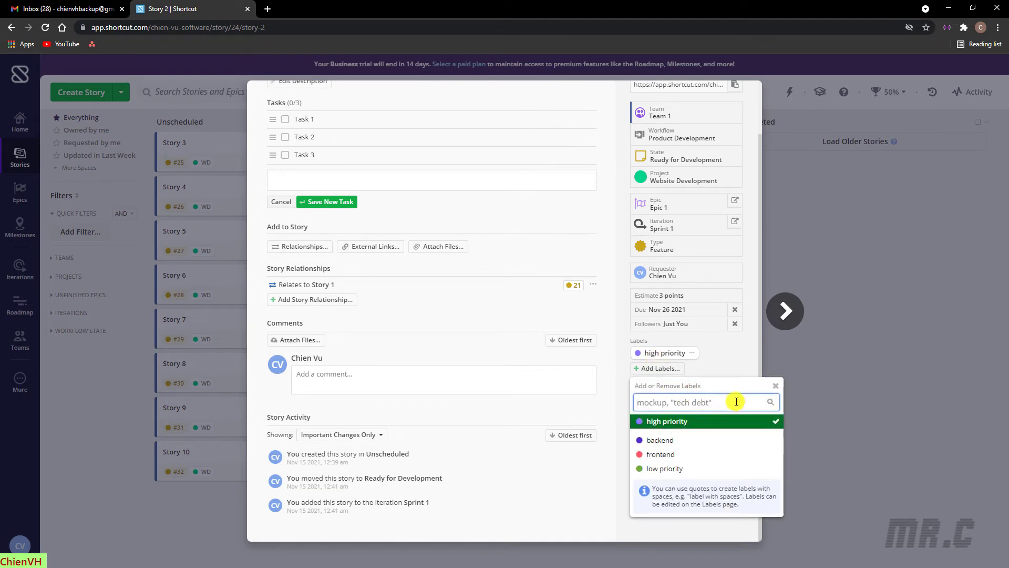
pyautogui.click(550, 491)
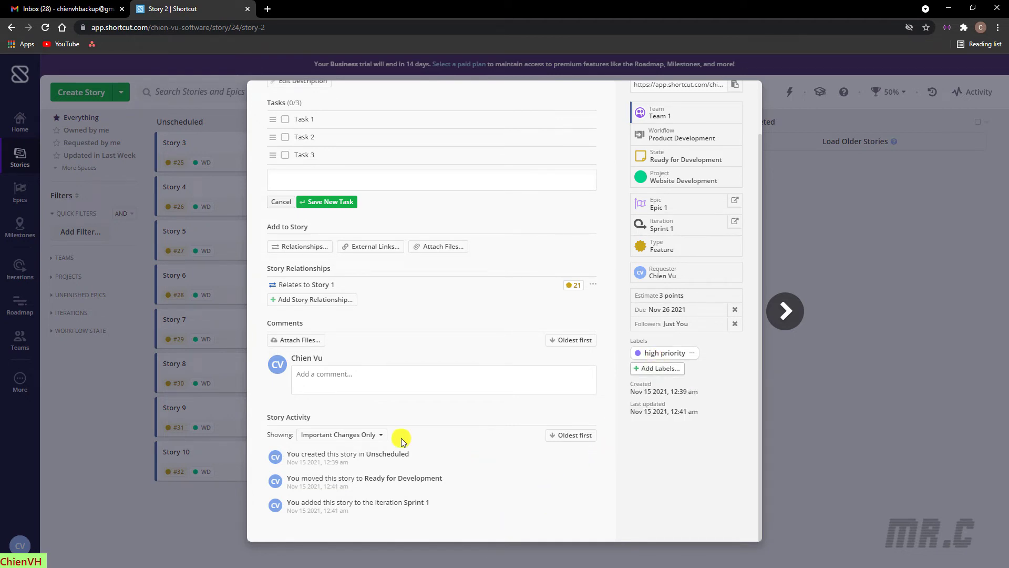
pyautogui.scroll(1, 336, 173)
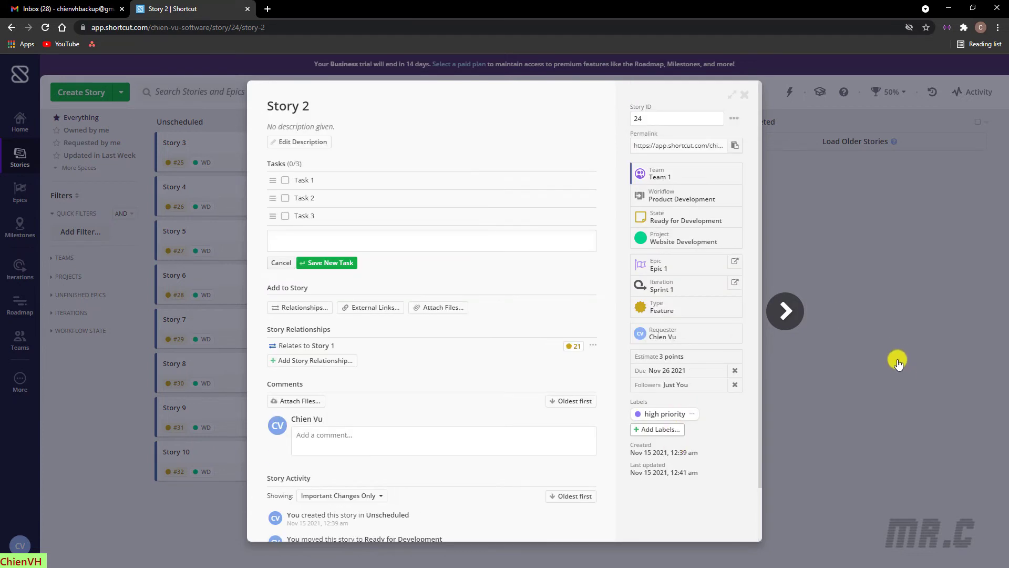
pyautogui.click(744, 94)
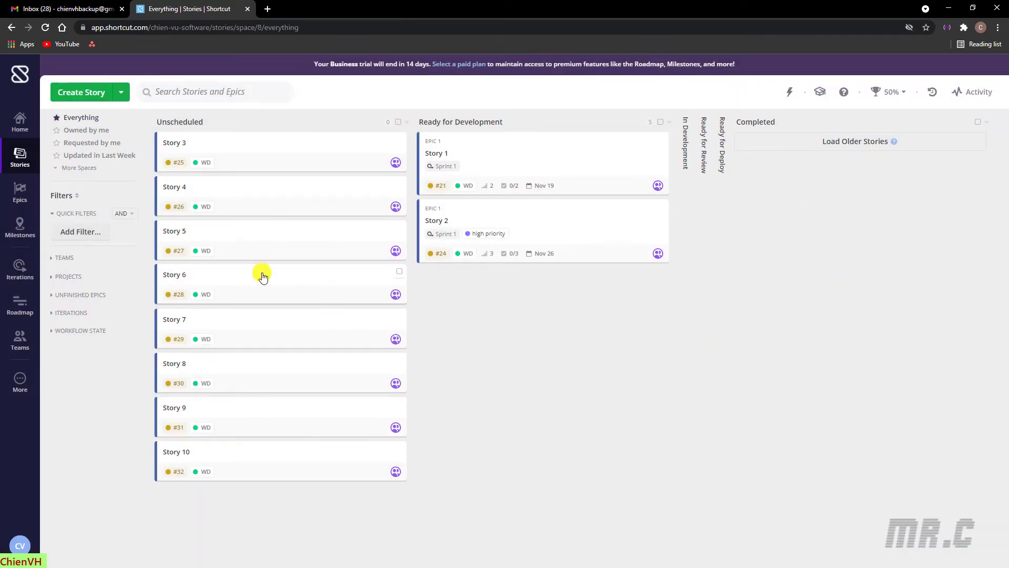
pyautogui.click(227, 139)
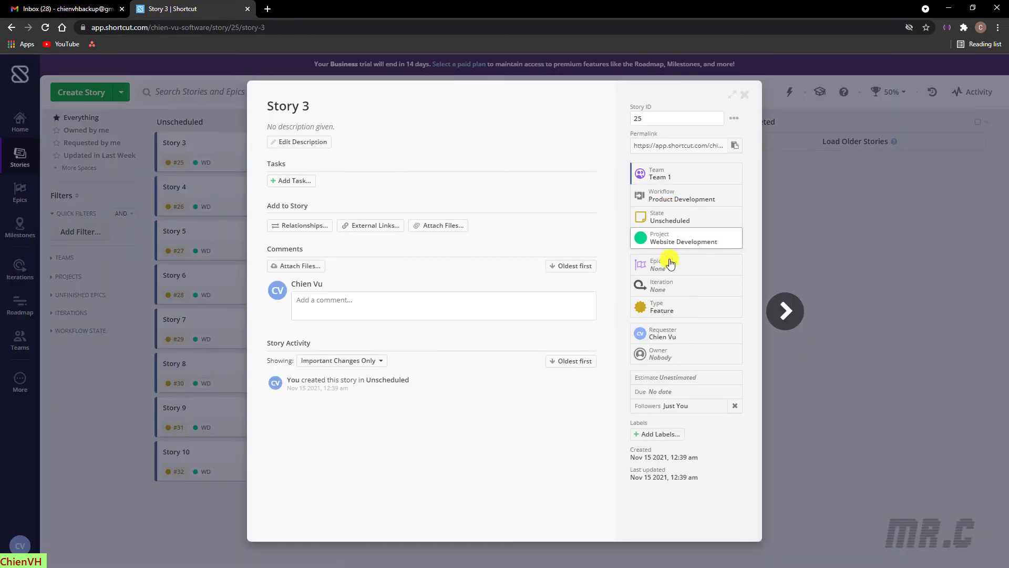
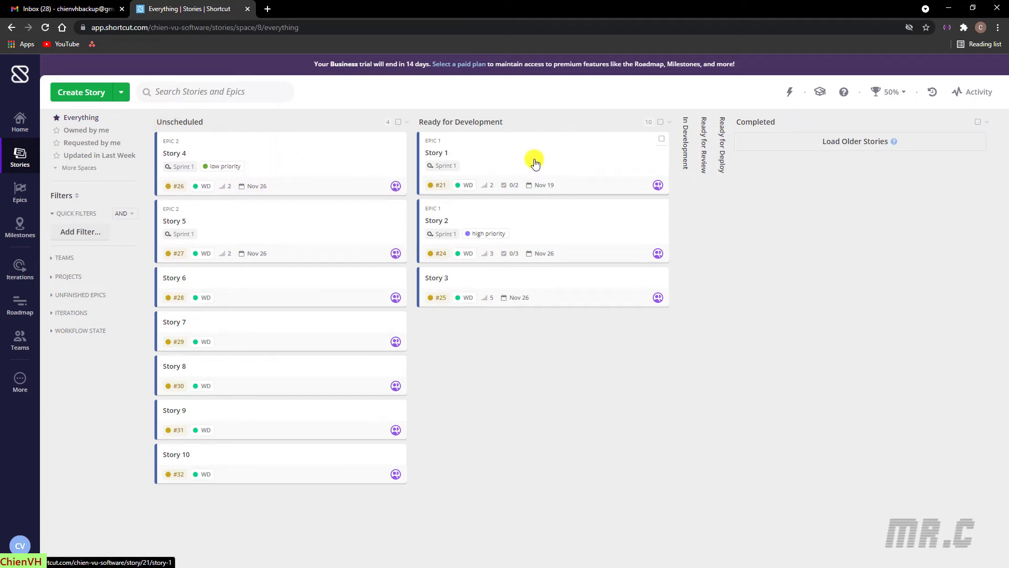
# - Drag the Story 4 and Story 5 cards to Ready for Development and Stories 1–3 to In Development
pyautogui.moveTo(208, 150); pyautogui.dragTo(485, 336)
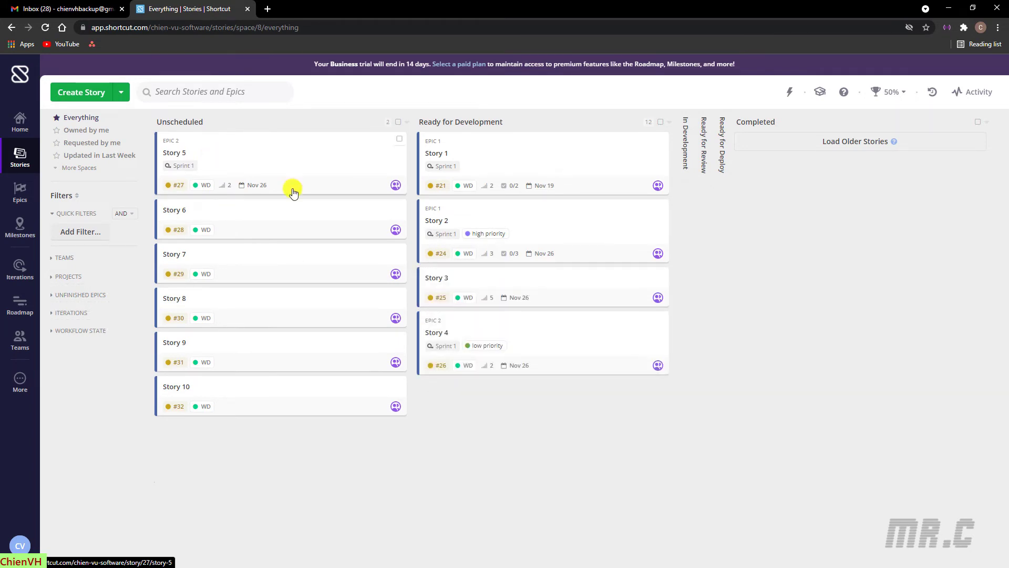
pyautogui.moveTo(293, 189); pyautogui.dragTo(477, 408)
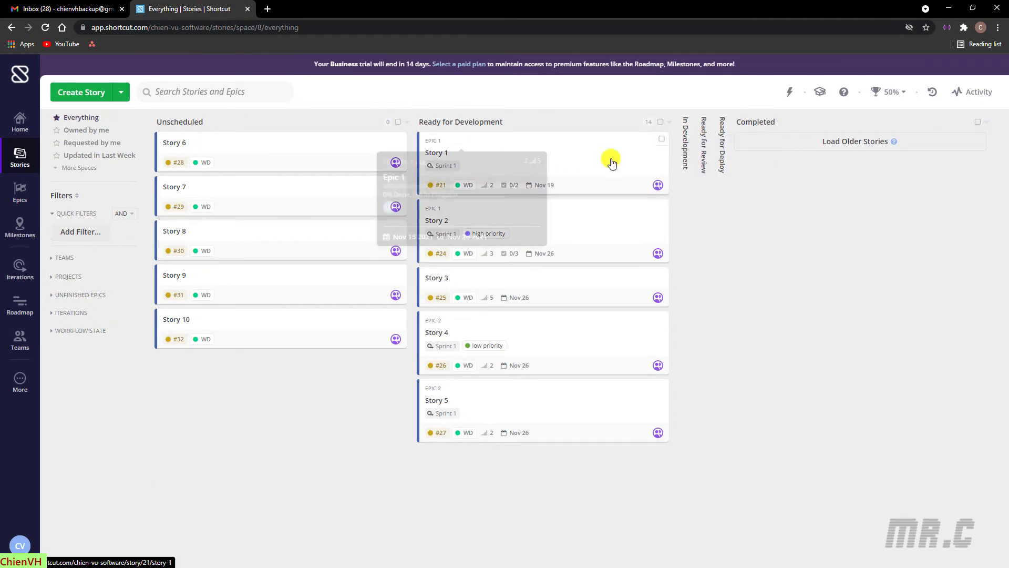
pyautogui.moveTo(612, 163); pyautogui.dragTo(688, 145)
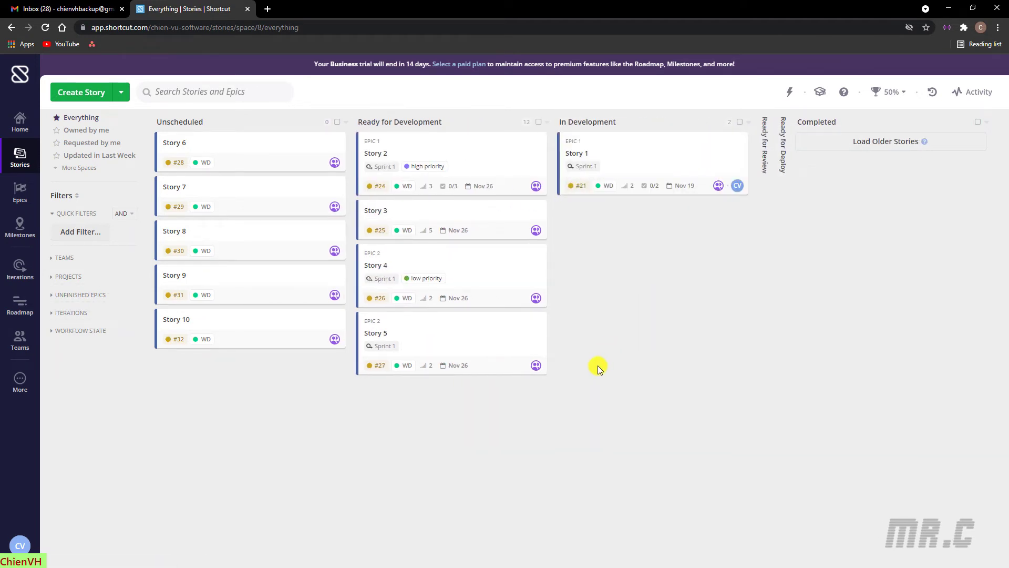
pyautogui.moveTo(408, 147)
pyautogui.mouseDown()
pyautogui.moveTo(618, 173)
pyautogui.moveTo(620, 141)
pyautogui.mouseUp()
pyautogui.moveTo(408, 153)
pyautogui.mouseDown()
pyautogui.moveTo(591, 250)
pyautogui.moveTo(610, 284)
pyautogui.mouseUp()
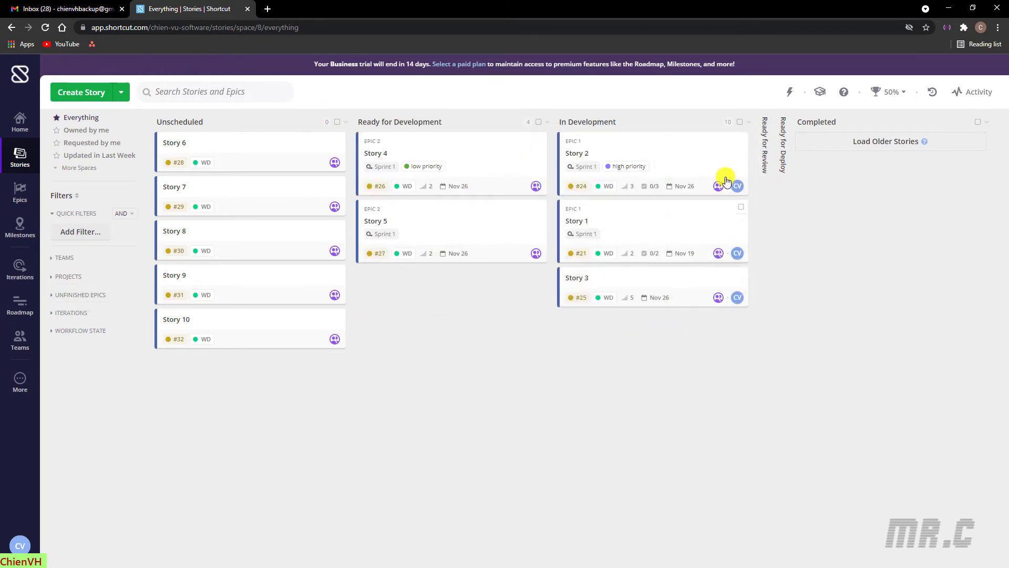
# - Change Story 5's type from Feature to Bug
pyautogui.click(376, 221)
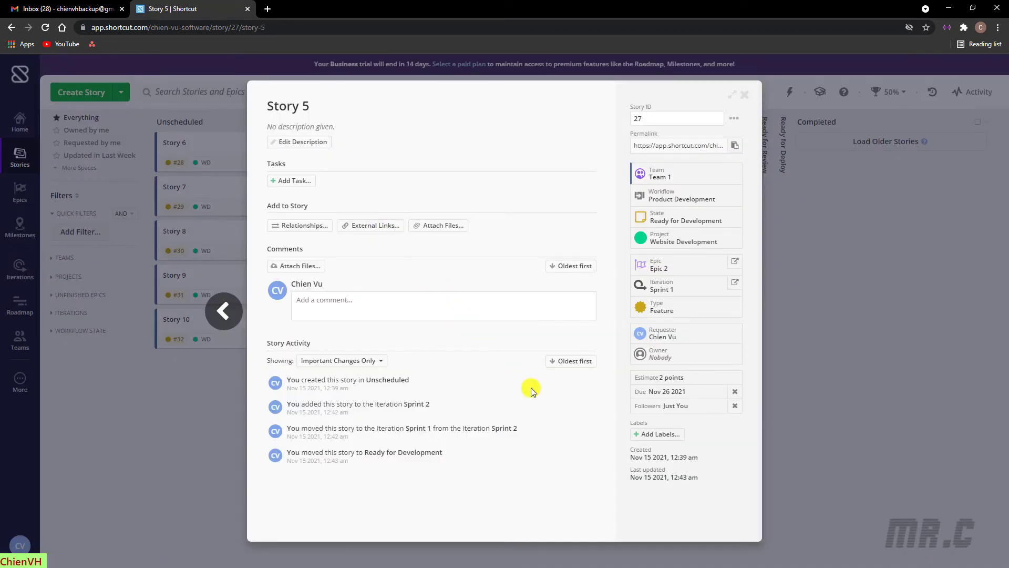
pyautogui.click(664, 309)
pyautogui.click(745, 95)
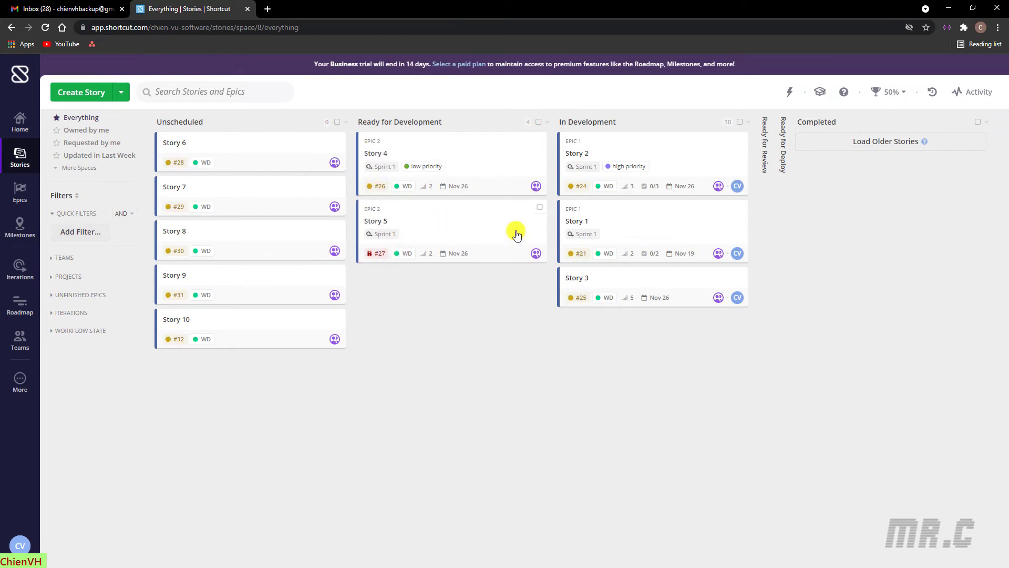
pyautogui.moveTo(652, 287)
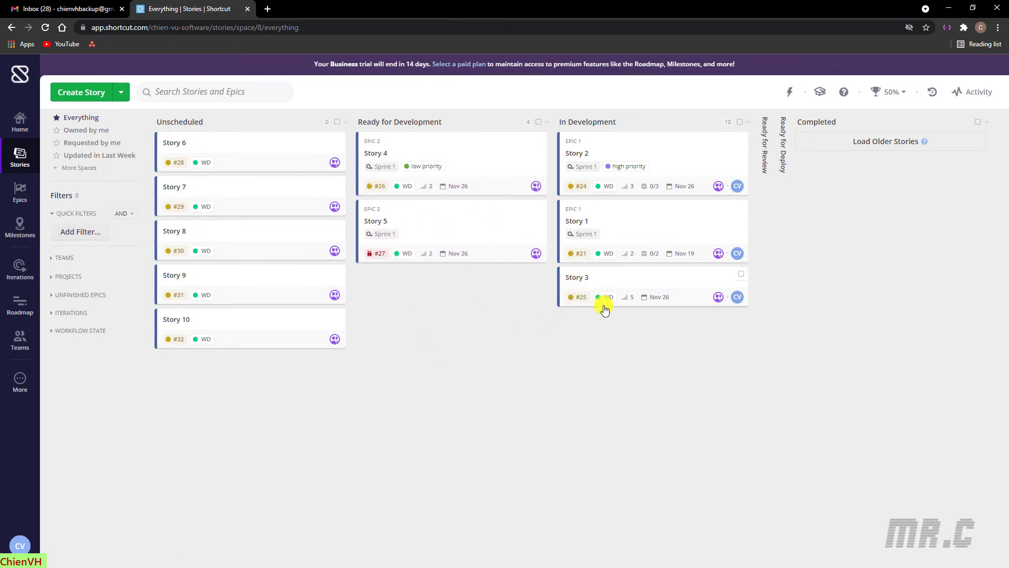
# - Change Story 3's type to Chore and return to the board
pyautogui.click(629, 276)
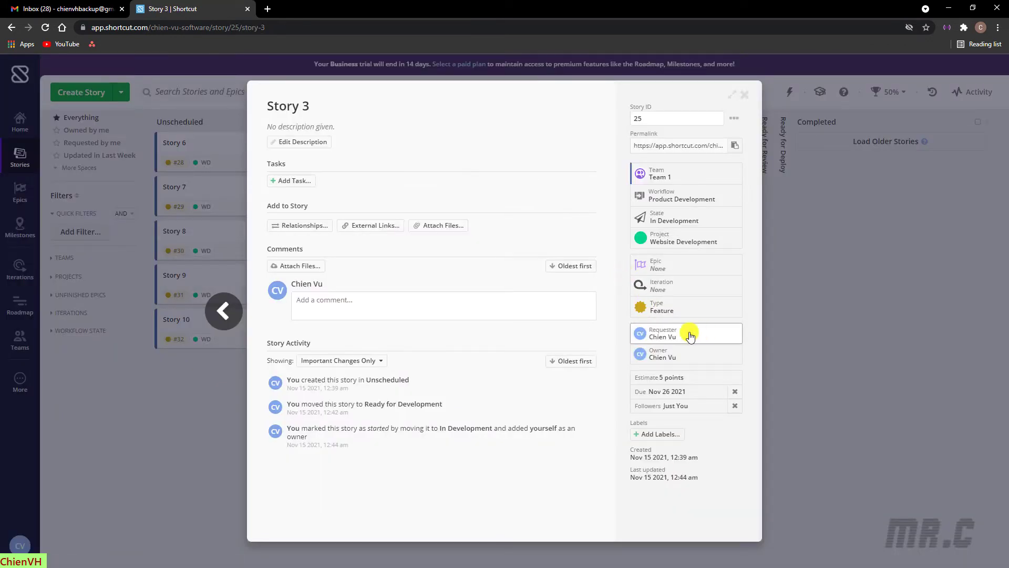
pyautogui.click(660, 306)
pyautogui.click(661, 370)
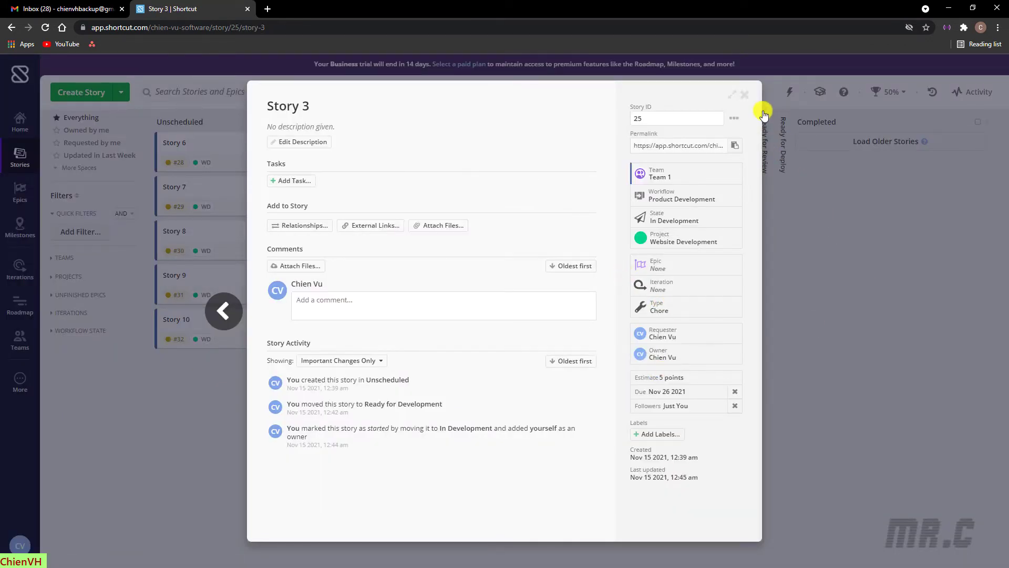
pyautogui.click(744, 95)
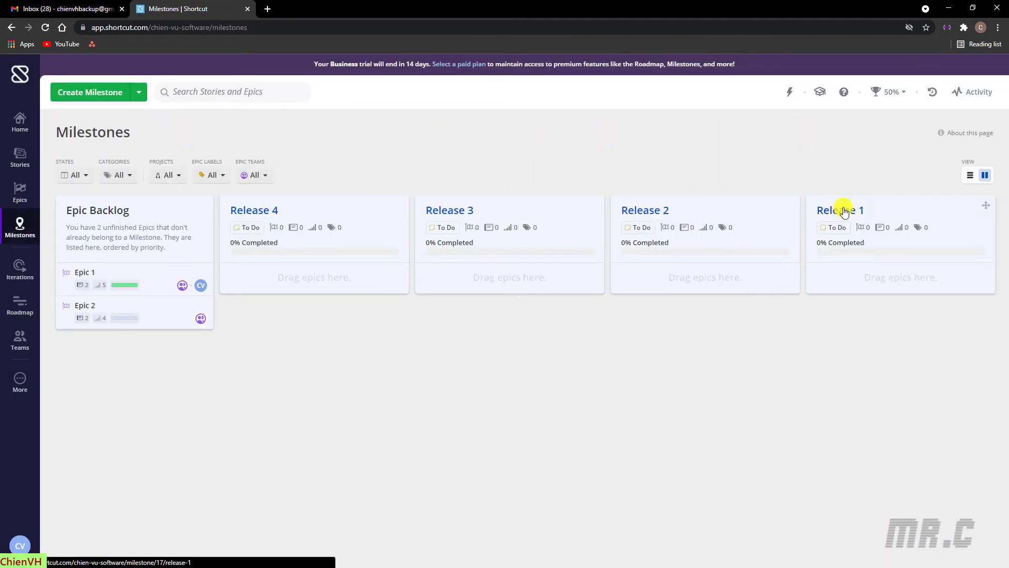
# - Schedule Release 1 to run from Nov 15 to Dec 10, 2021
pyautogui.click(839, 208)
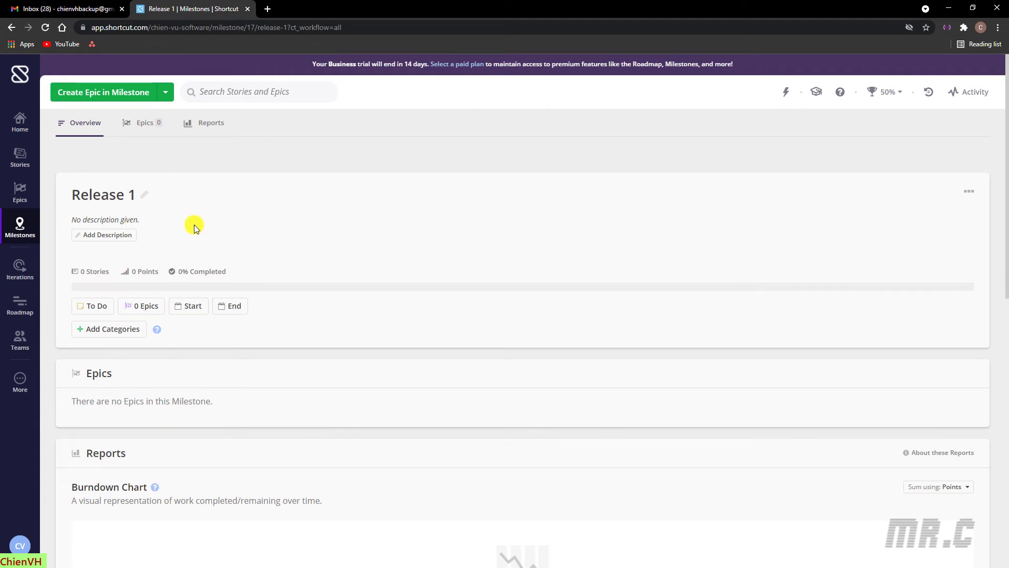
pyautogui.click(197, 311)
pyautogui.click(209, 377)
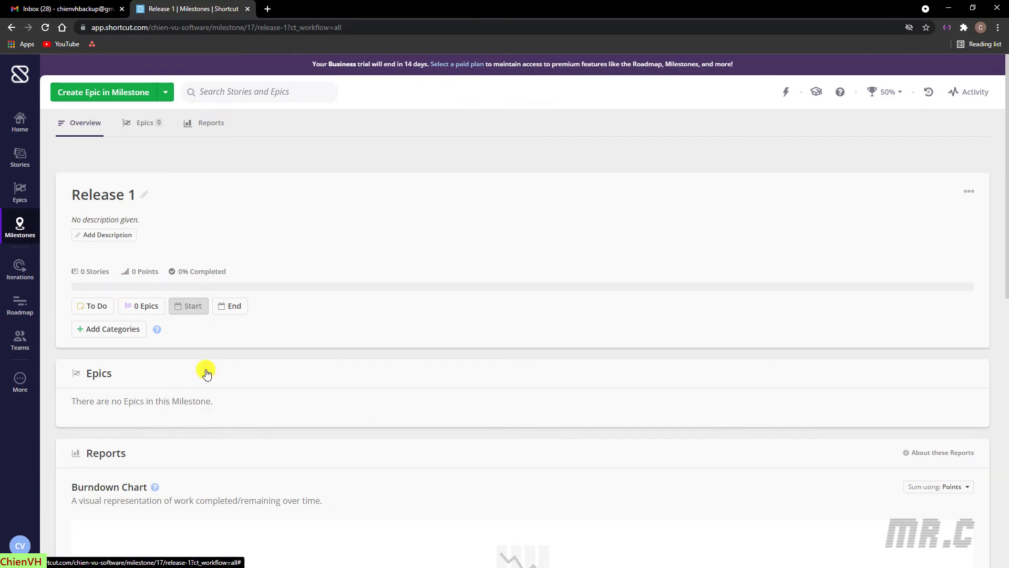
pyautogui.click(292, 307)
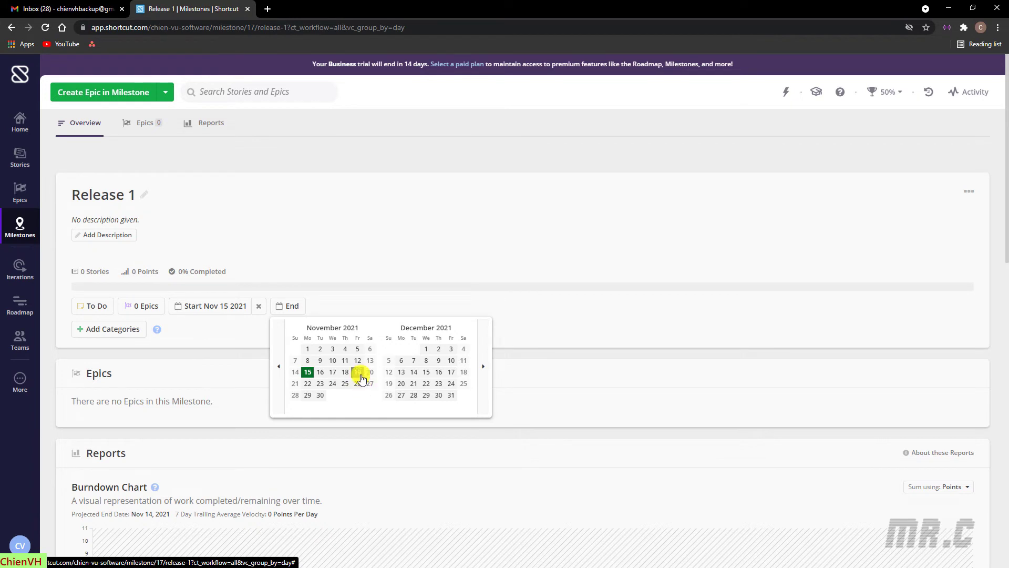
pyautogui.click(450, 361)
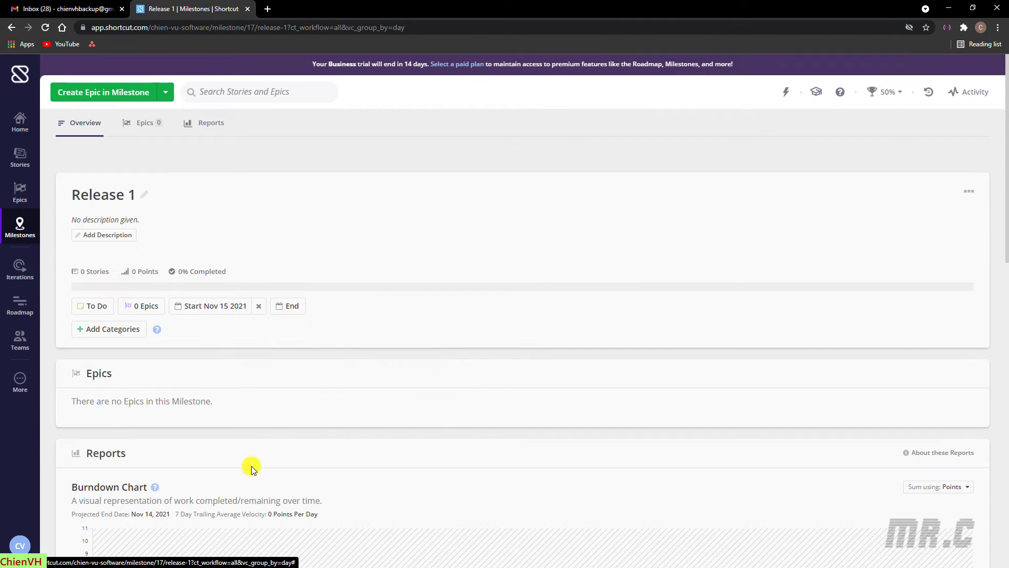
pyautogui.scroll(-3, 342, 360)
pyautogui.scroll(3, 342, 359)
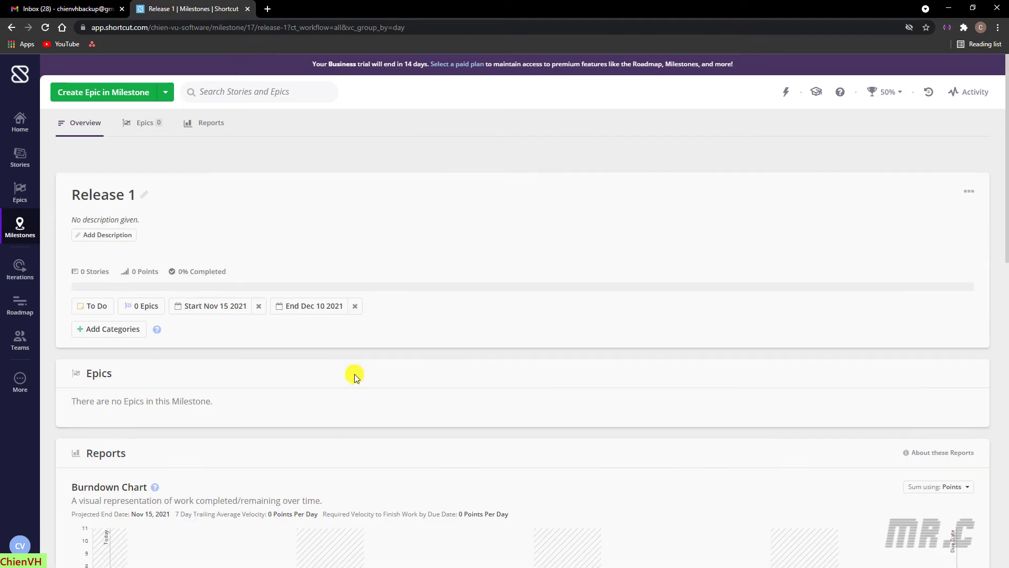
pyautogui.click(20, 229)
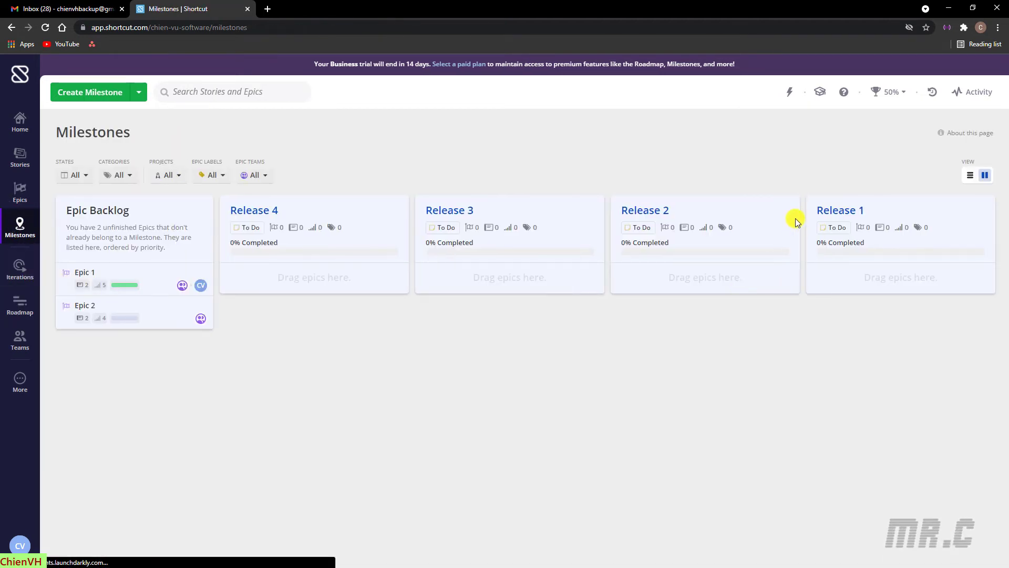
# - Schedule Release 2 to run from Dec 13, 2021 to Jan 7, 2022
pyautogui.click(646, 210)
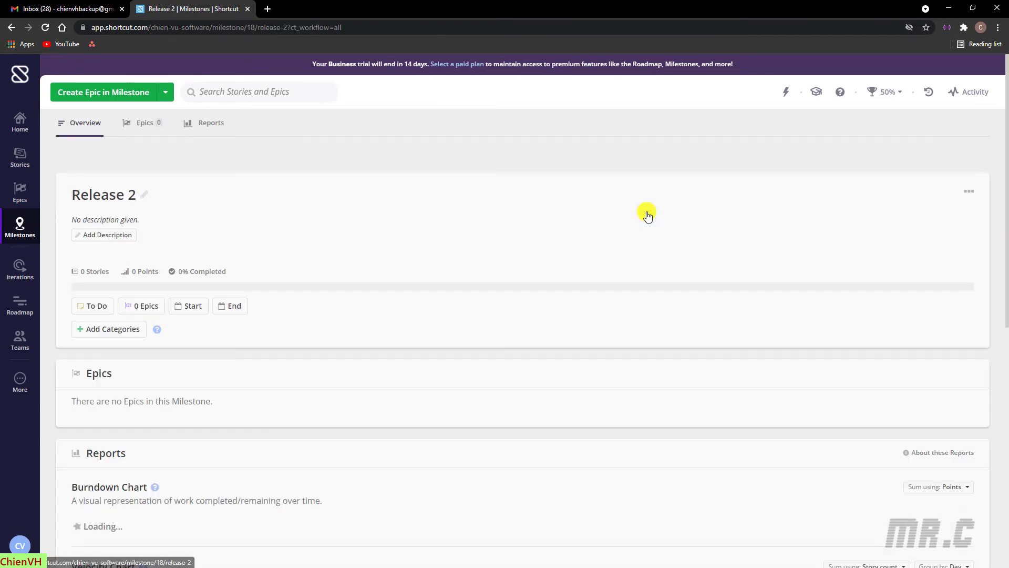
pyautogui.click(191, 309)
pyautogui.click(299, 377)
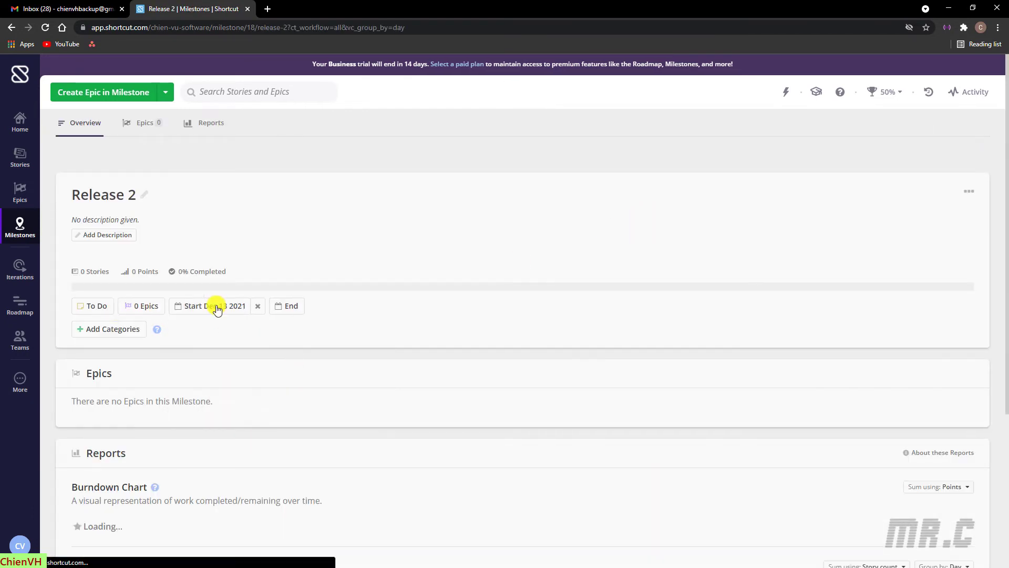
pyautogui.click(284, 308)
pyautogui.click(485, 368)
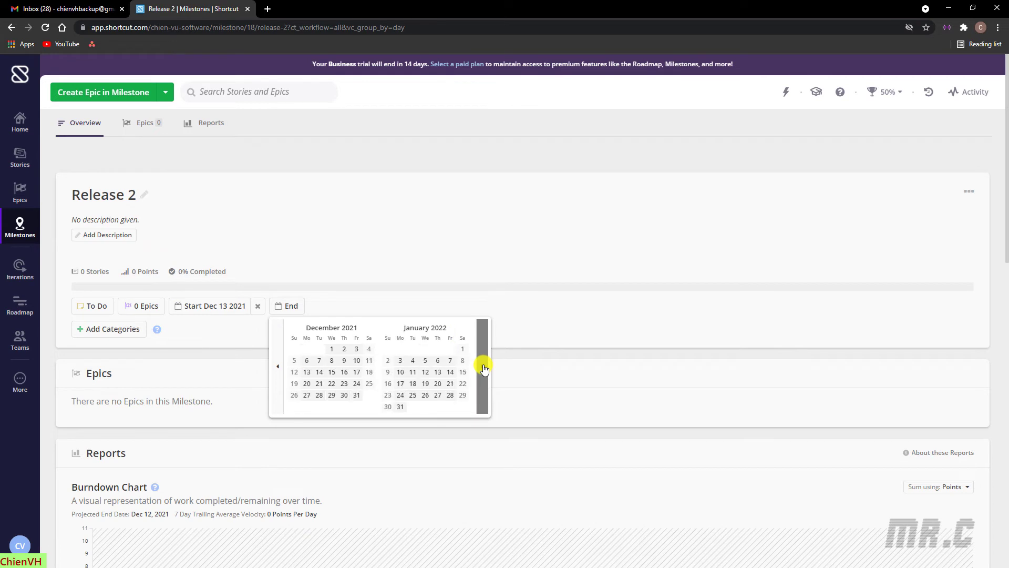
pyautogui.click(450, 362)
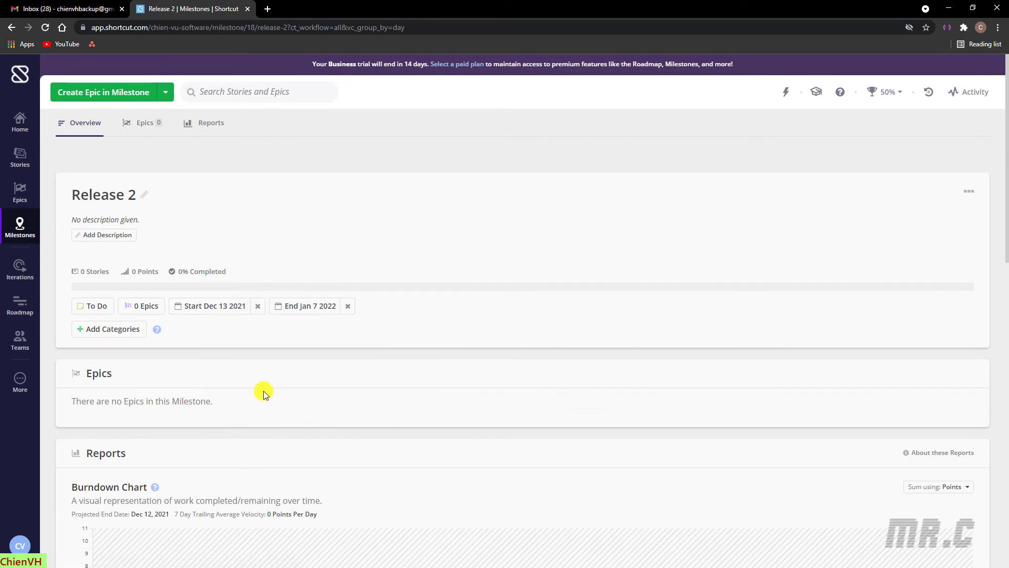
pyautogui.click(20, 227)
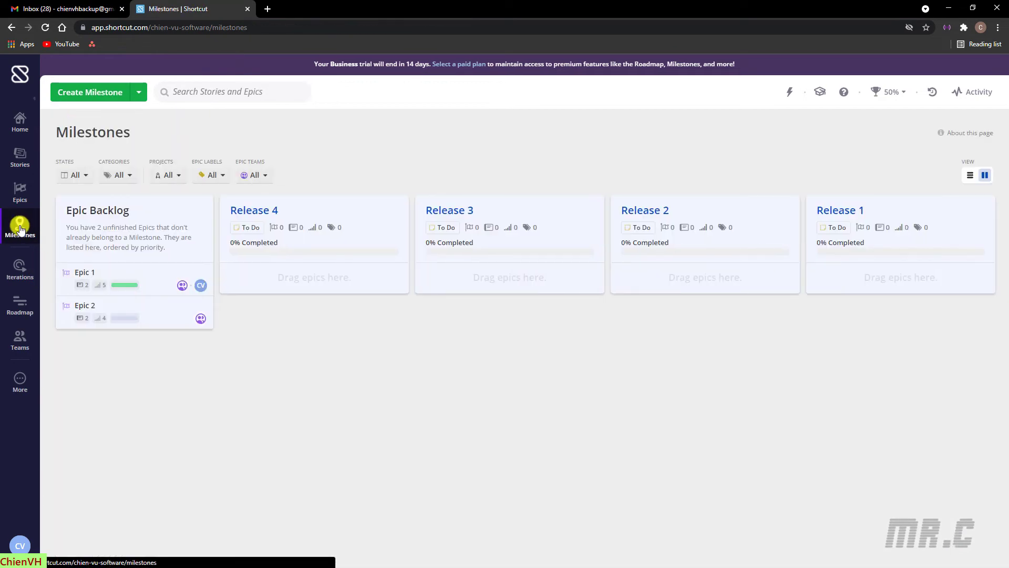
# - View the Roadmap timeline of epics and milestones, then the Epics list
pyautogui.click(19, 305)
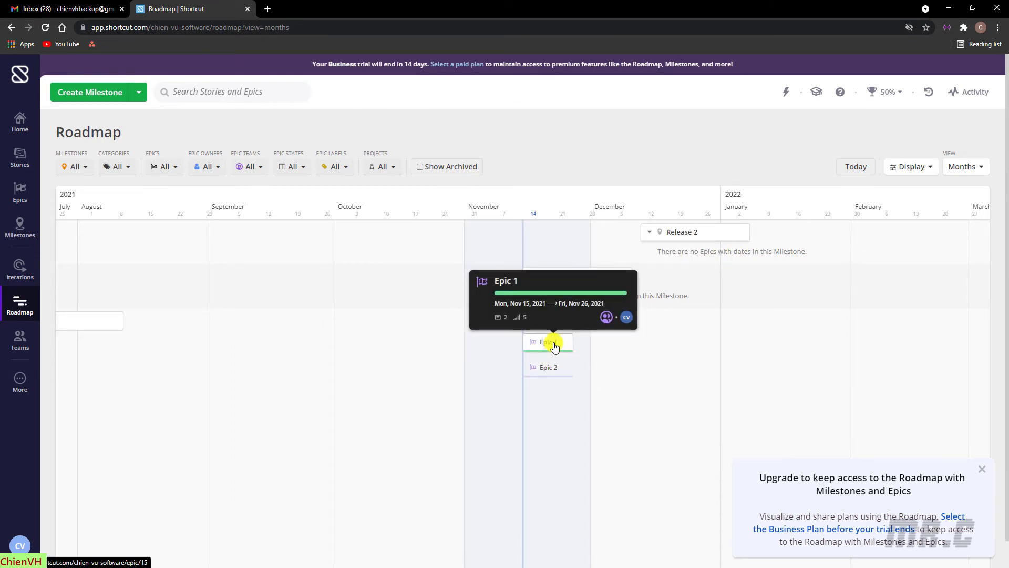
pyautogui.click(24, 196)
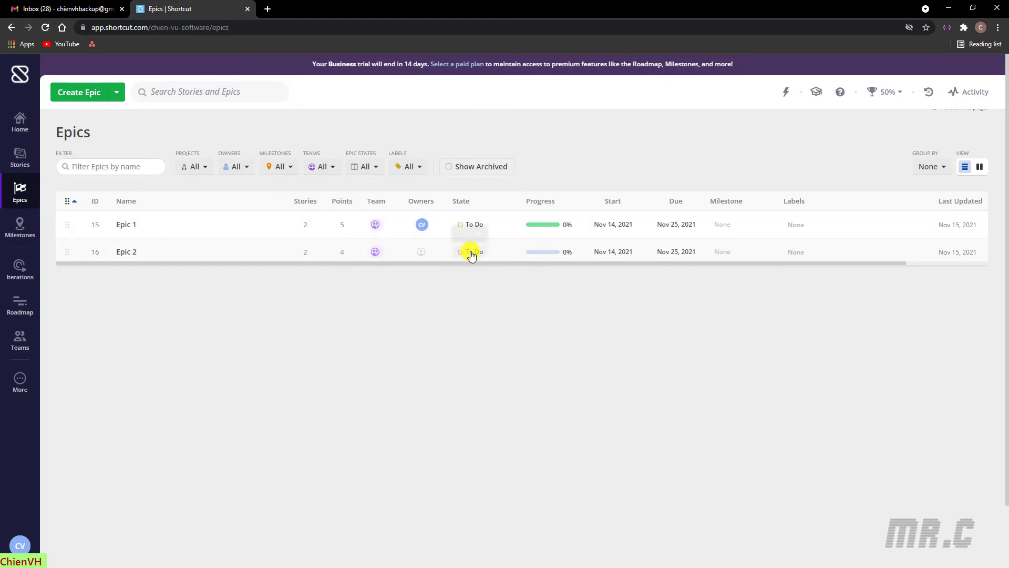
# - Make the workspace user the owner of Epic 2
pyautogui.click(421, 256)
pyautogui.click(450, 327)
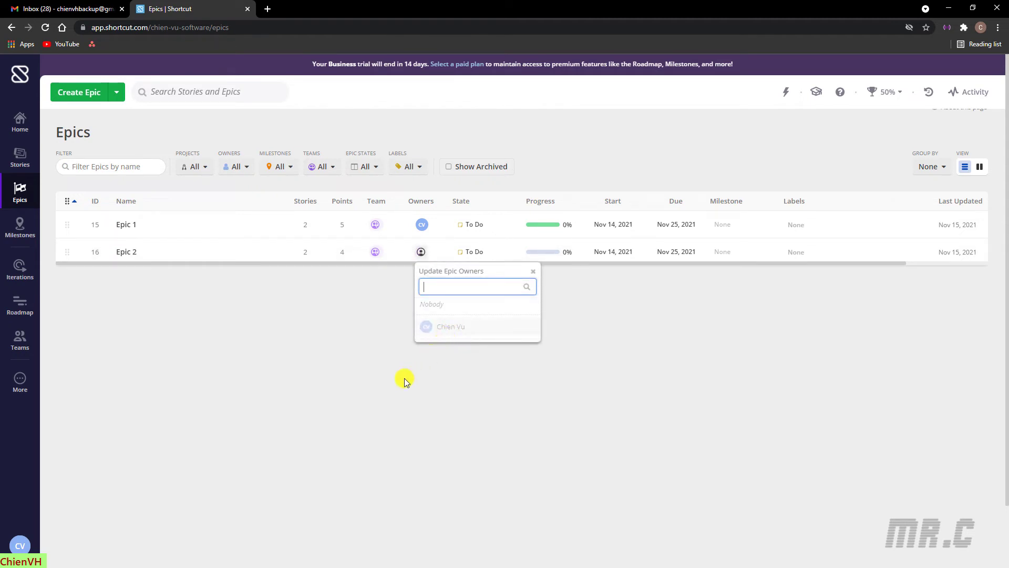
pyautogui.click(350, 387)
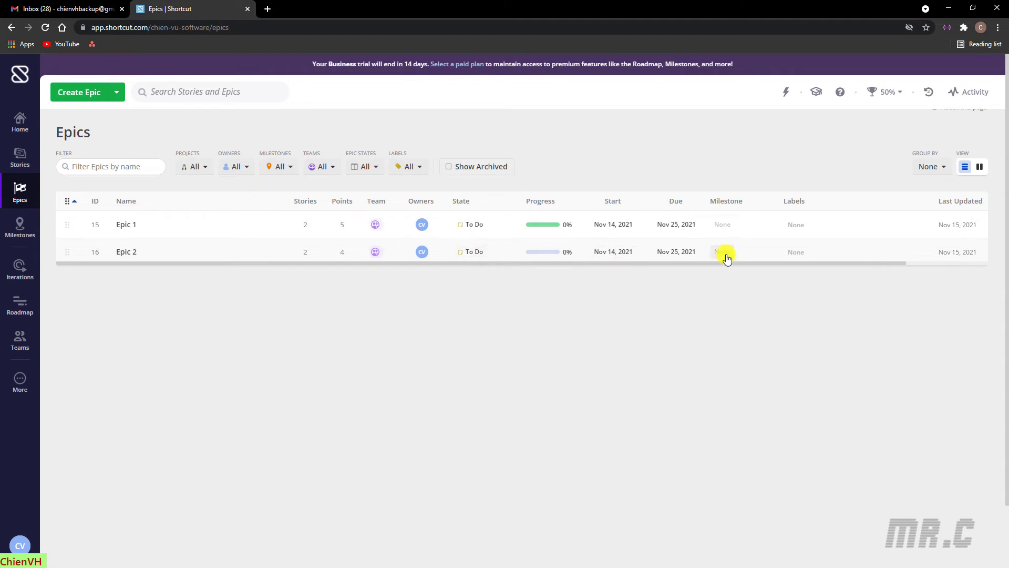
# - Assign Epic 1 and Epic 2 to the Release 1 milestone
pyautogui.click(723, 226)
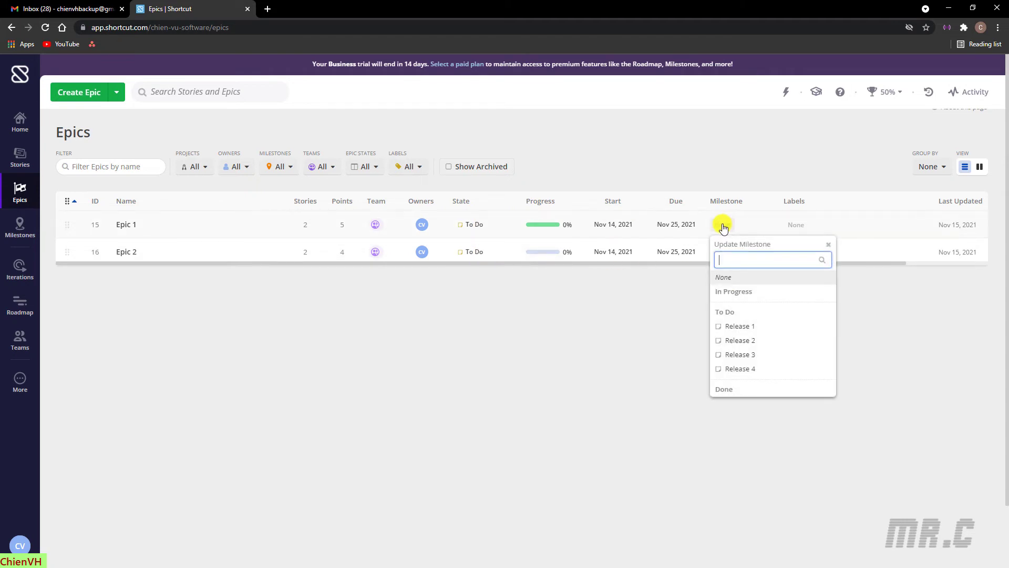
pyautogui.click(751, 328)
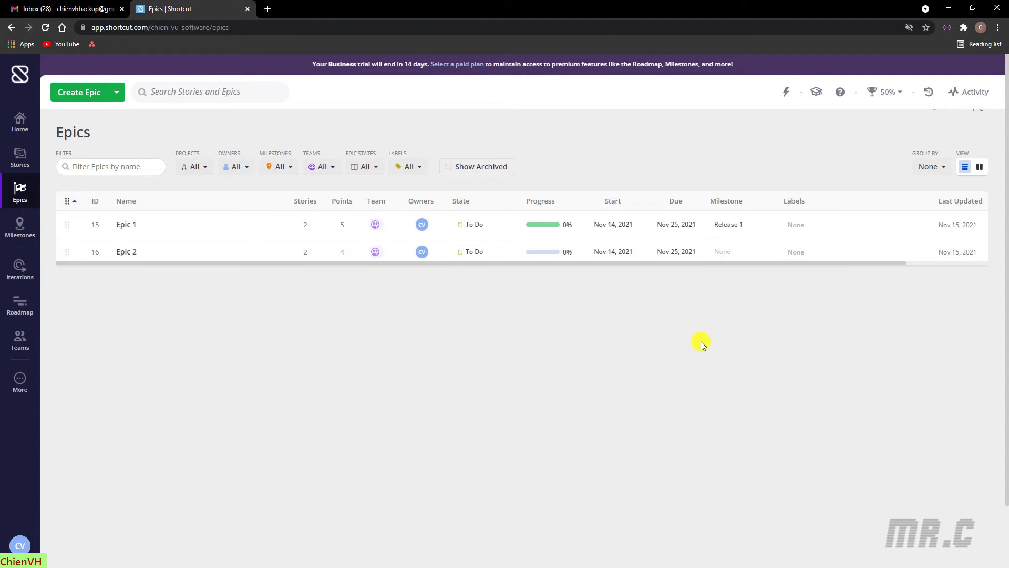
pyautogui.click(724, 257)
pyautogui.click(738, 355)
# - Label both Epic 1 and Epic 2 as high priority
pyautogui.click(797, 228)
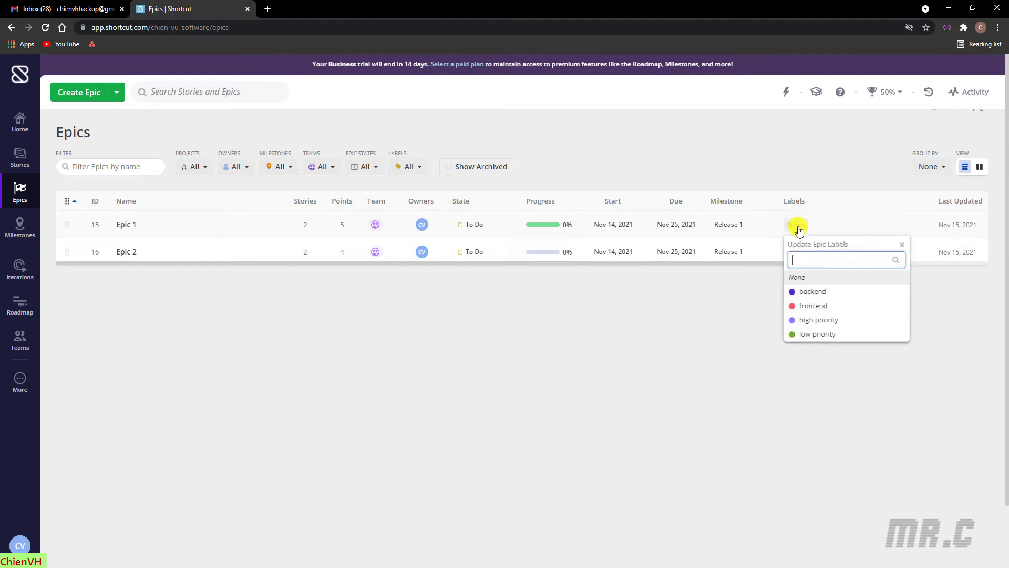
pyautogui.click(830, 320)
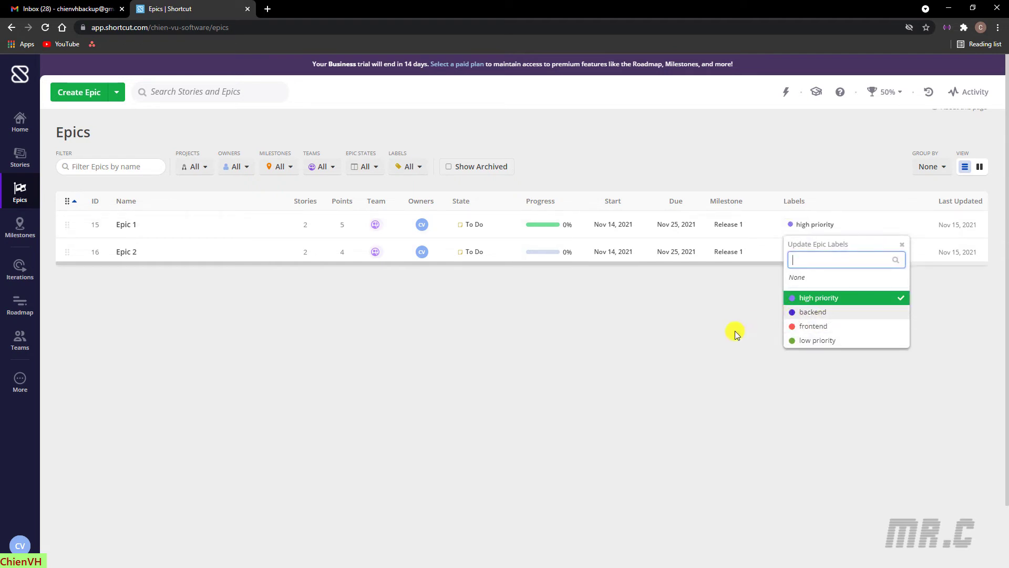
pyautogui.click(796, 253)
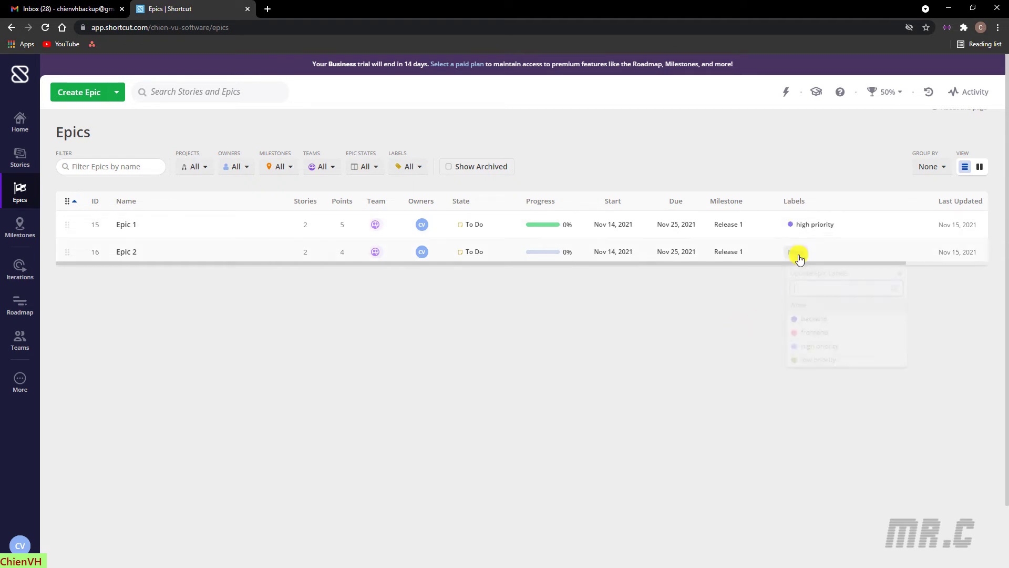
pyautogui.click(819, 347)
pyautogui.click(725, 345)
pyautogui.click(96, 92)
pyautogui.write('Epic 3')
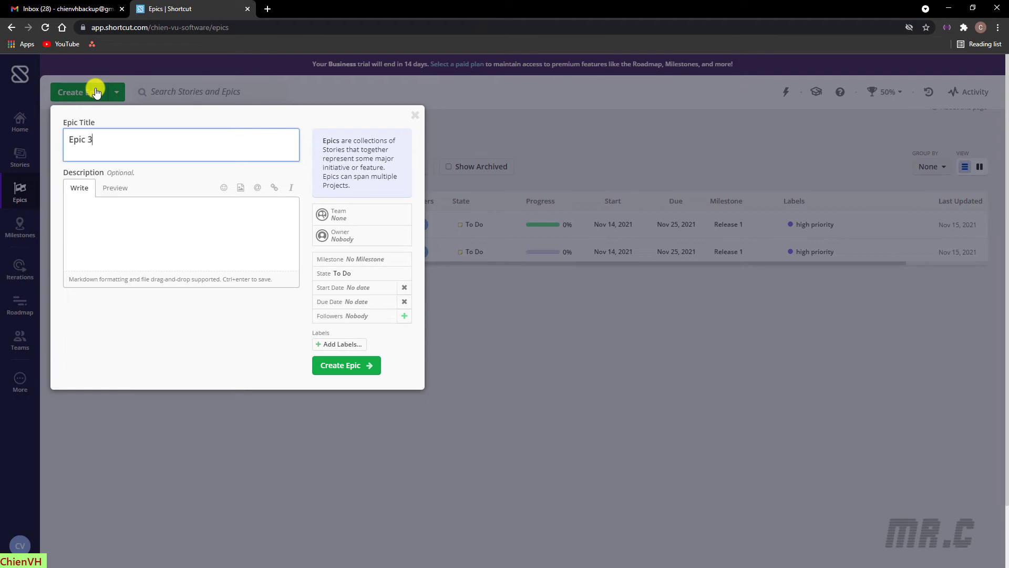
# - Create two new epics, Epic 3 and Epic 4
pyautogui.press('Return')
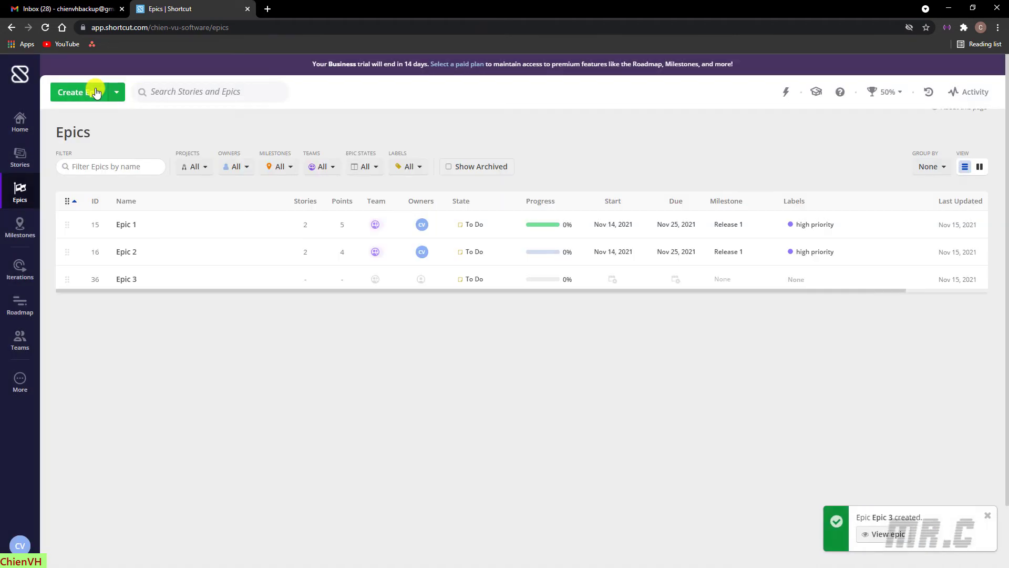
pyautogui.click(96, 92)
pyautogui.write('Epic 4')
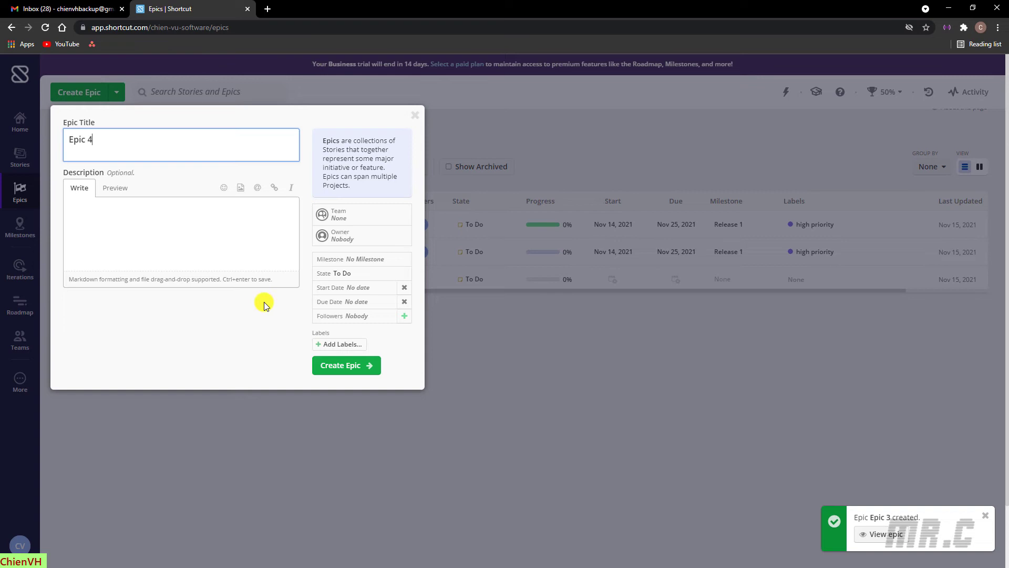
pyautogui.press('Return')
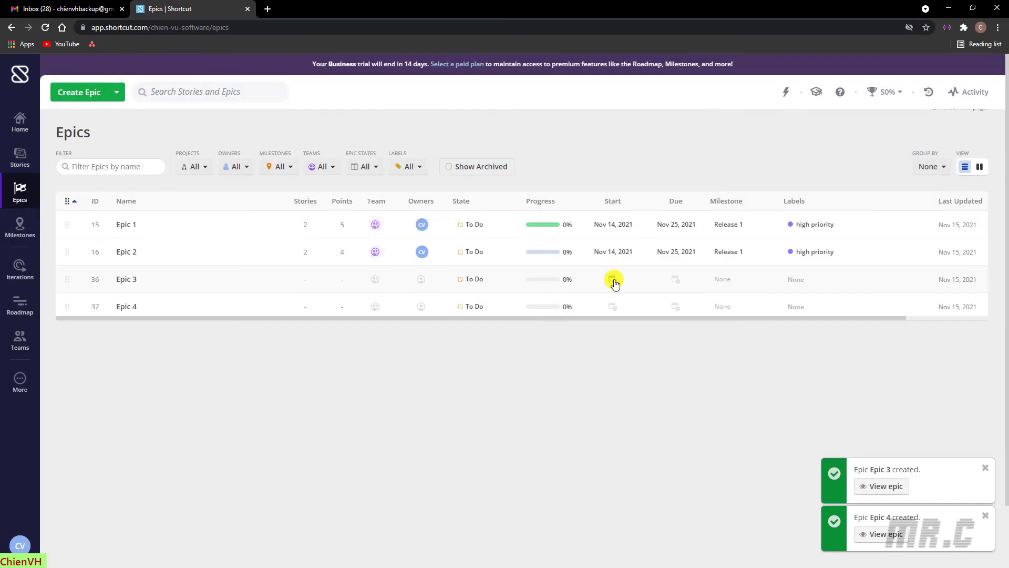
pyautogui.click(613, 281)
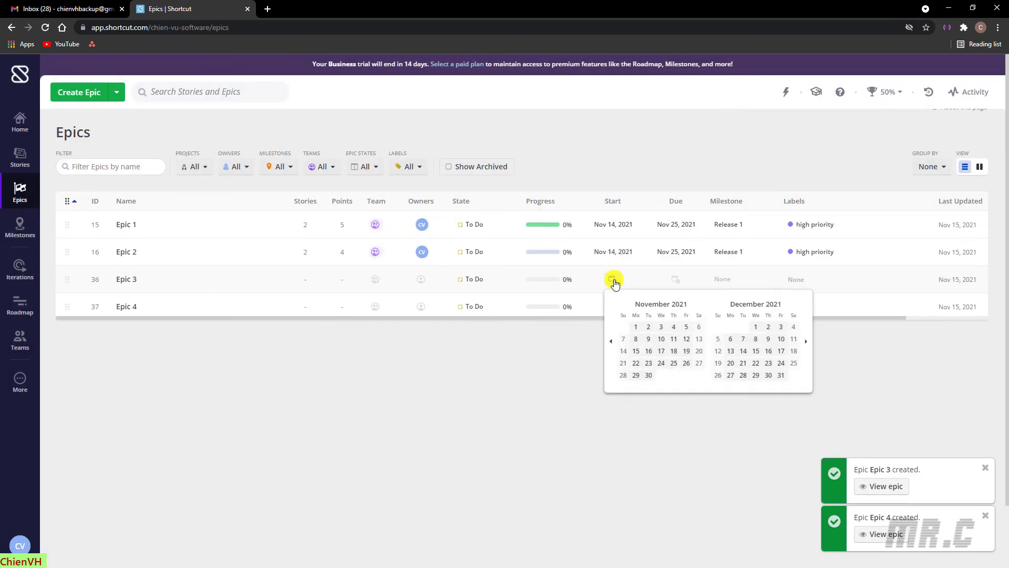
pyautogui.click(674, 365)
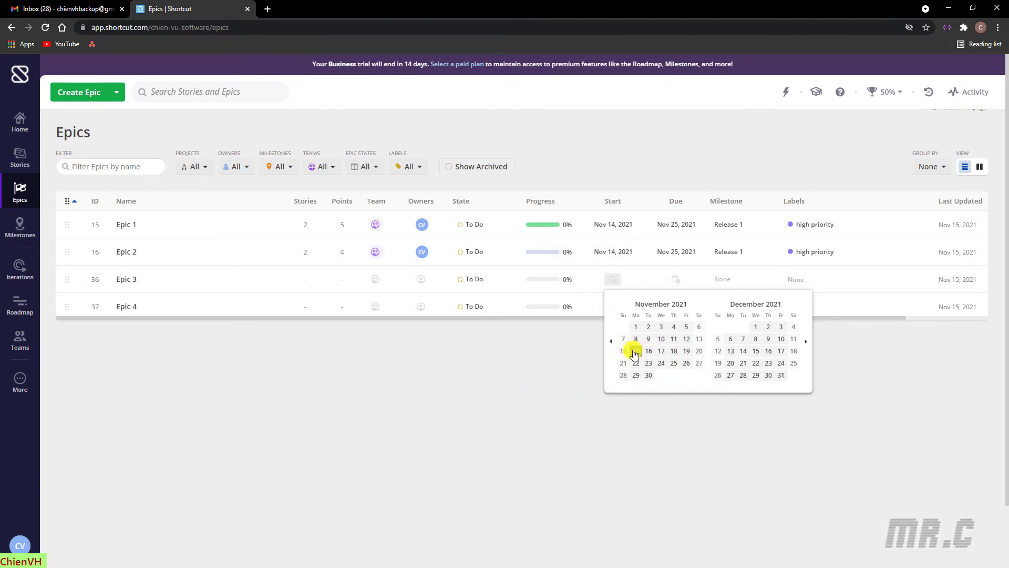
# - Set Epic 1 and Epic 2 to start Nov 15 and end Nov 26
pyautogui.click(538, 393)
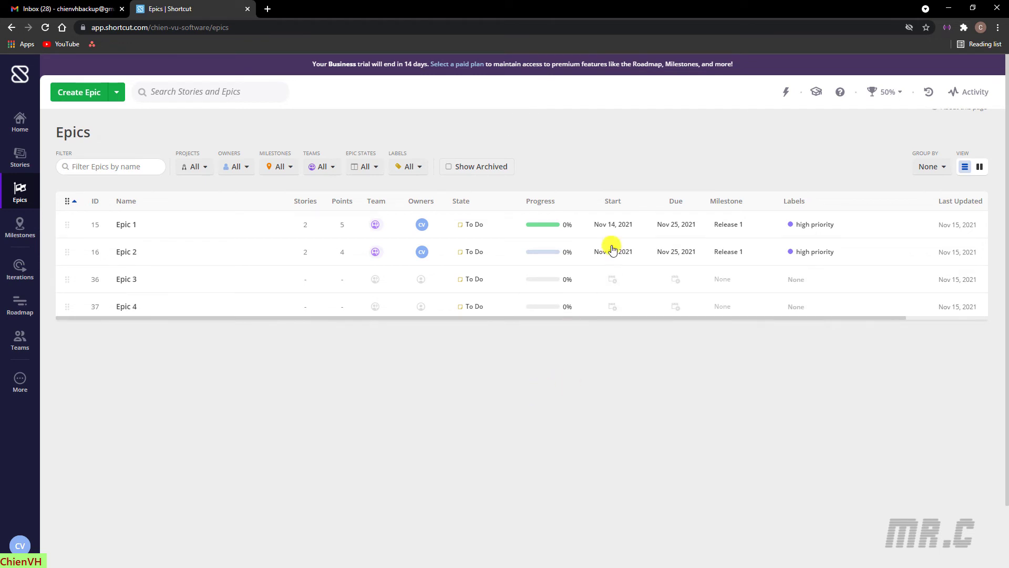
pyautogui.click(615, 225)
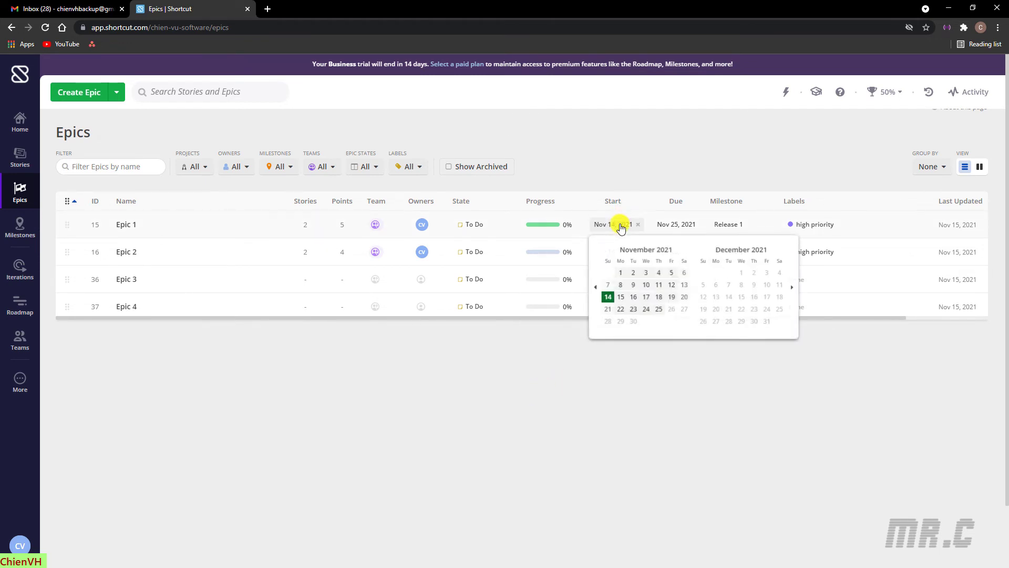
pyautogui.click(622, 298)
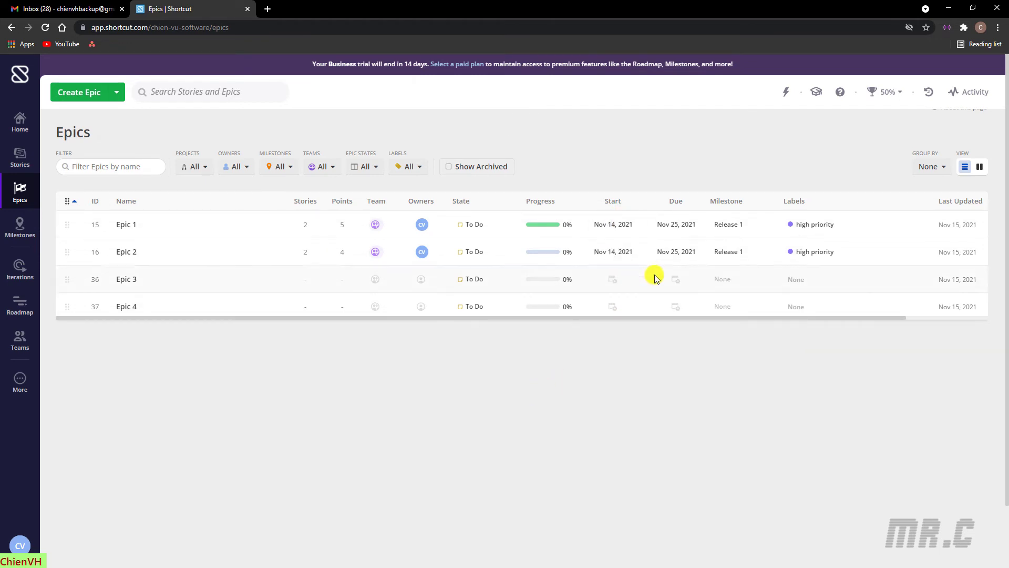
pyautogui.click(678, 224)
pyautogui.click(722, 310)
pyautogui.click(613, 254)
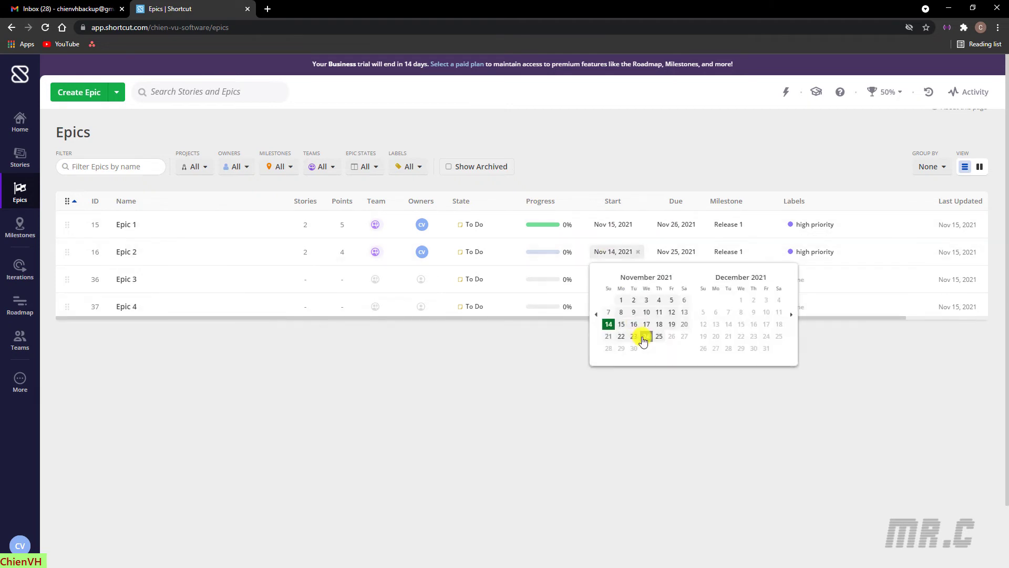
pyautogui.click(623, 325)
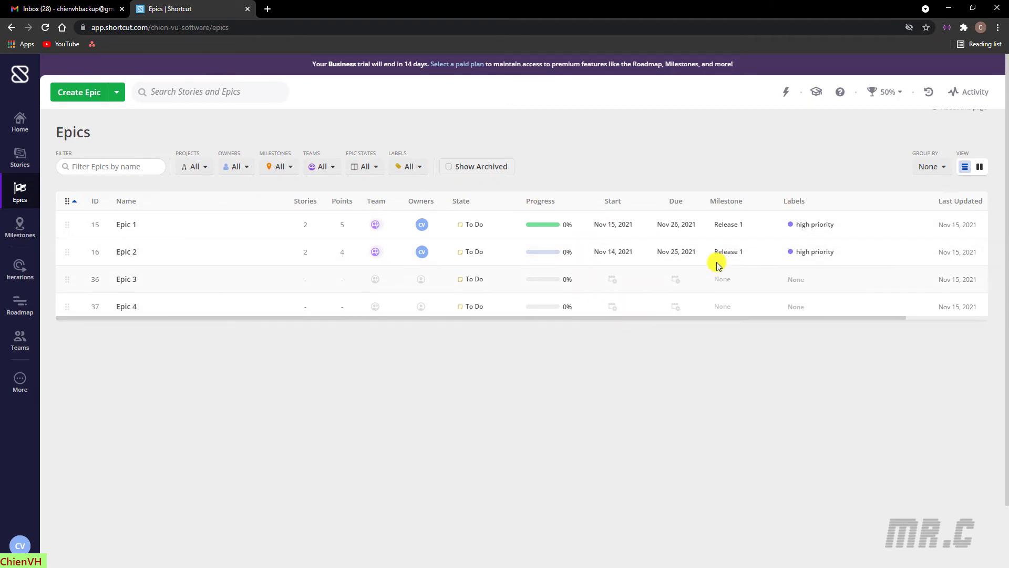
pyautogui.click(678, 252)
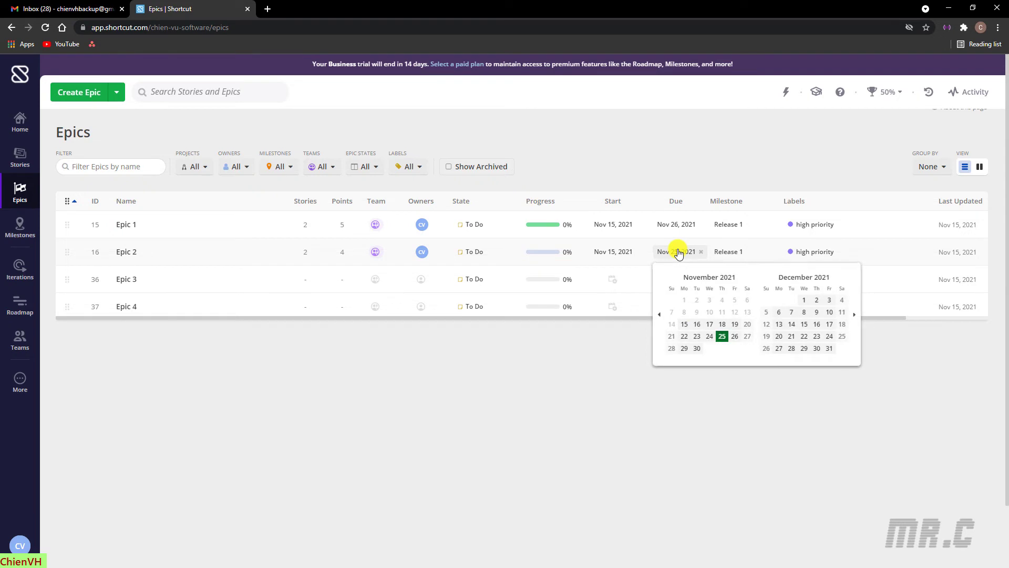
pyautogui.click(735, 341)
# - Schedule Epic 3 from Nov 29 to Dec 10 under milestone Release 1
pyautogui.click(613, 279)
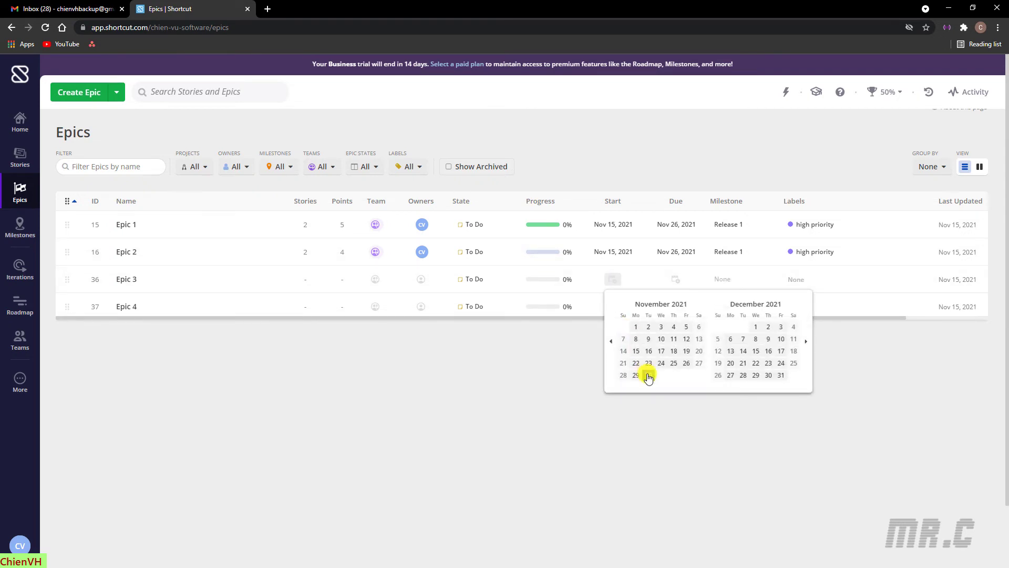
pyautogui.click(637, 376)
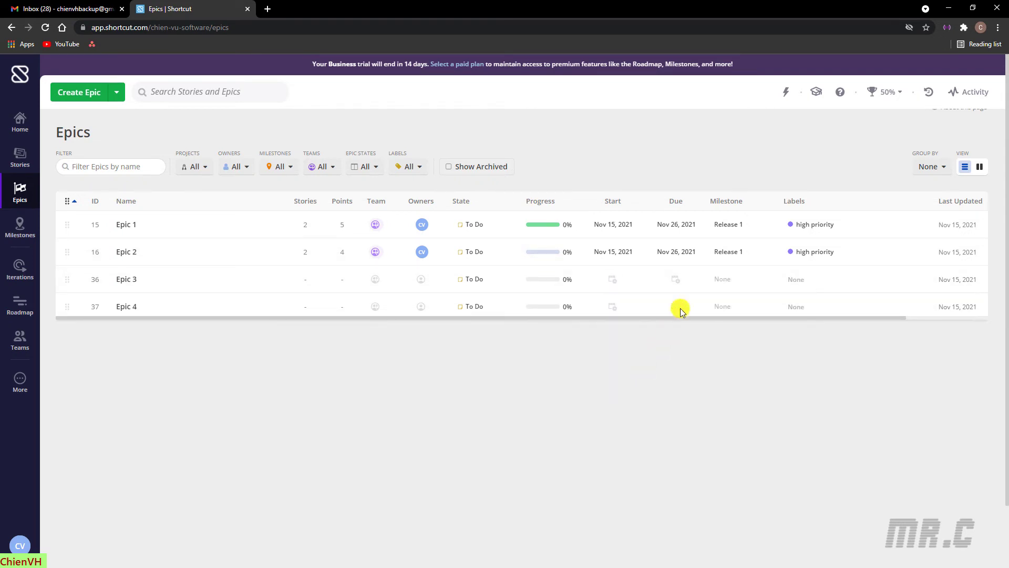
pyautogui.click(677, 279)
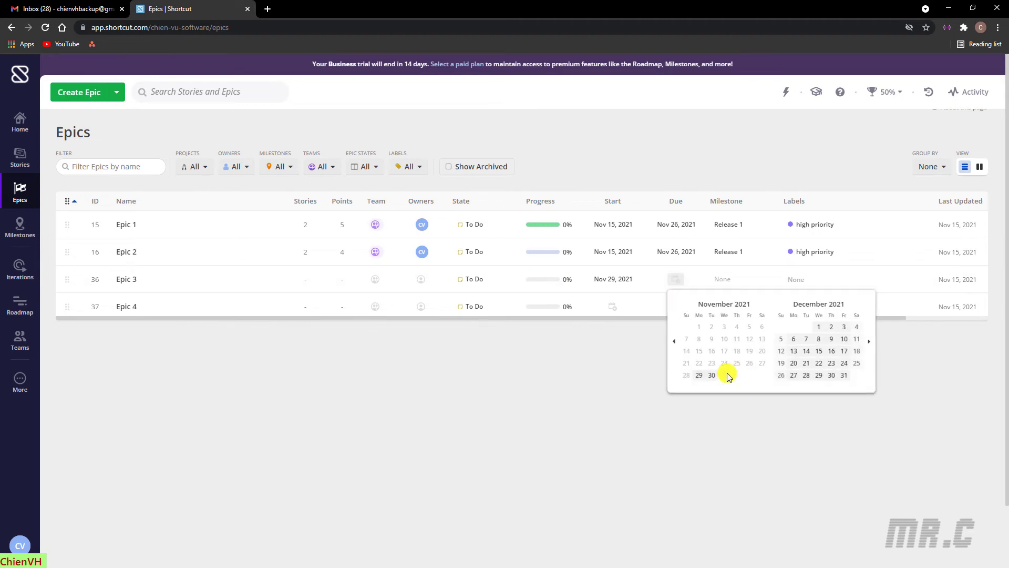
pyautogui.click(842, 341)
pyautogui.click(722, 279)
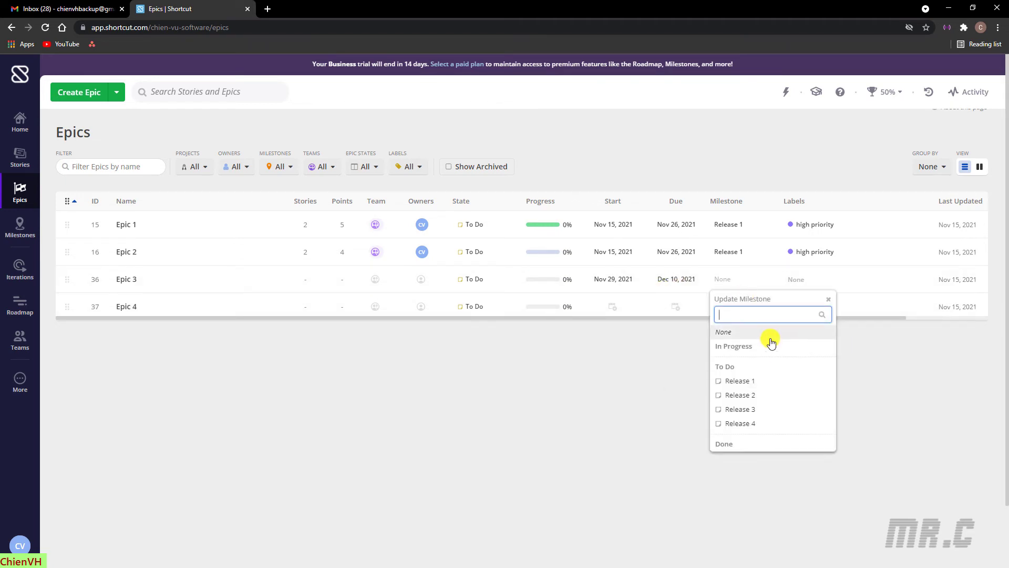
pyautogui.click(749, 381)
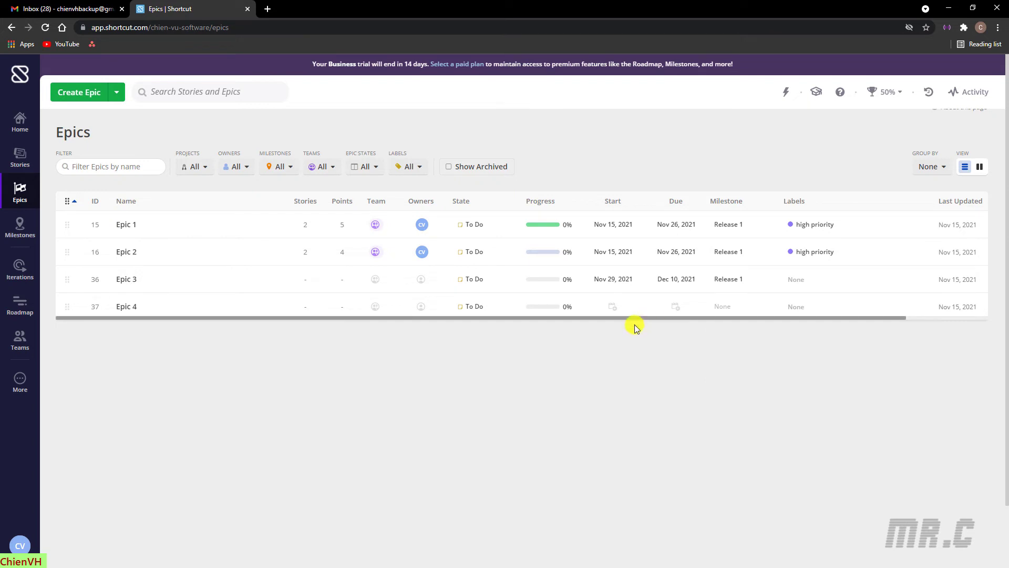
# - Schedule Epic 4 from Nov 29 to Dec 10 under milestone Release 1
pyautogui.click(613, 307)
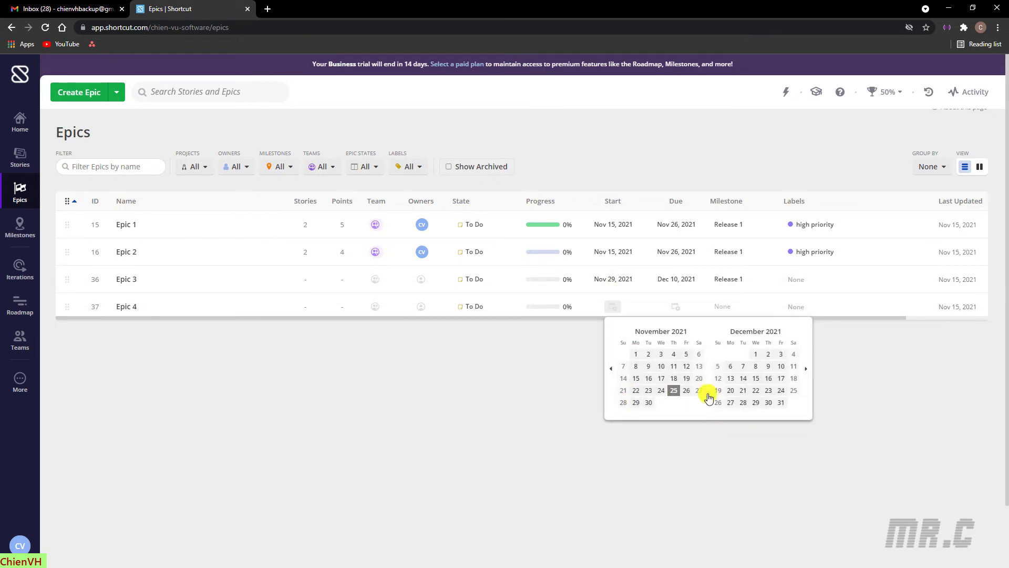
pyautogui.click(648, 390)
pyautogui.click(638, 402)
pyautogui.click(796, 347)
pyautogui.click(679, 308)
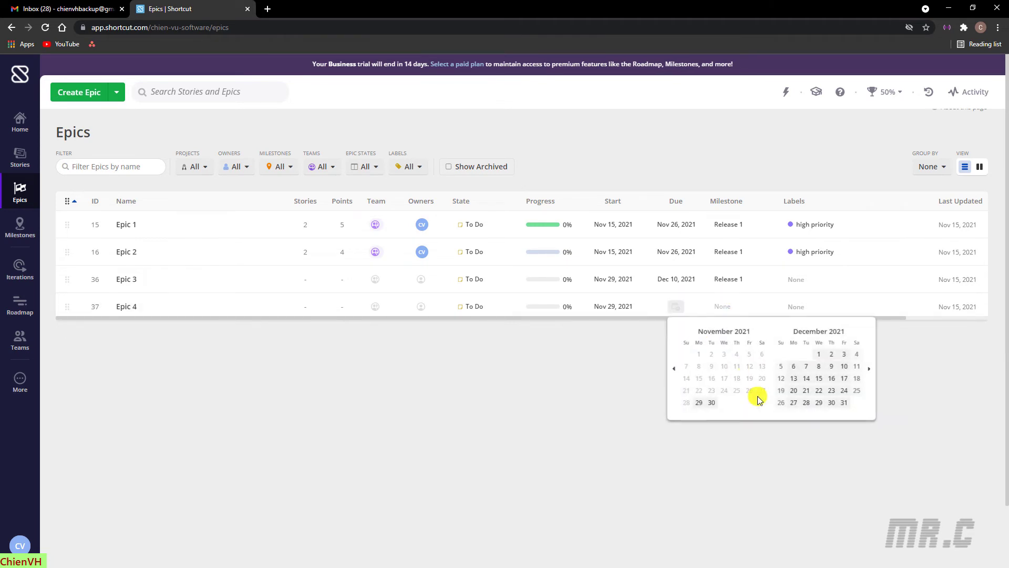
pyautogui.click(852, 374)
pyautogui.click(722, 309)
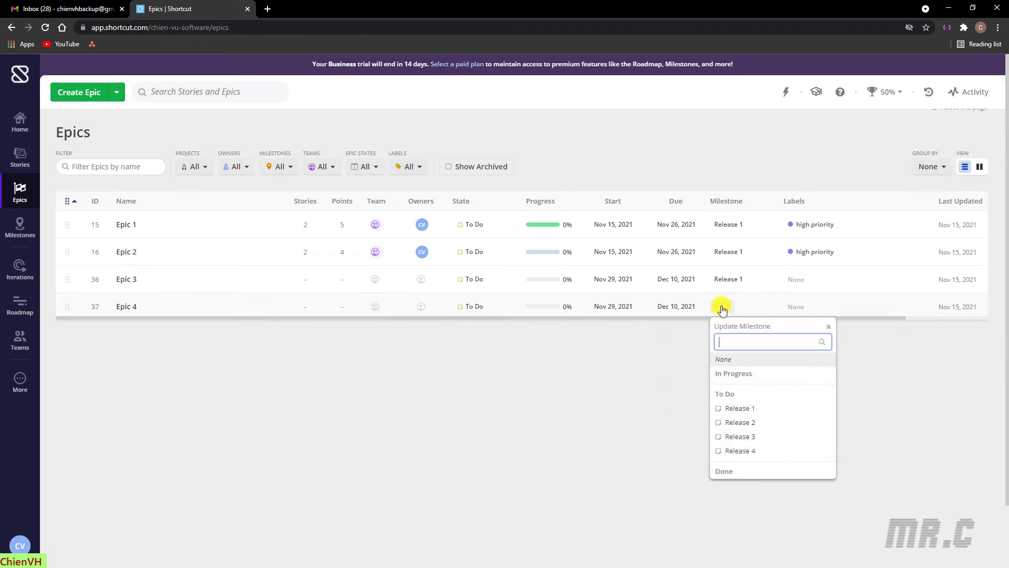
pyautogui.click(740, 409)
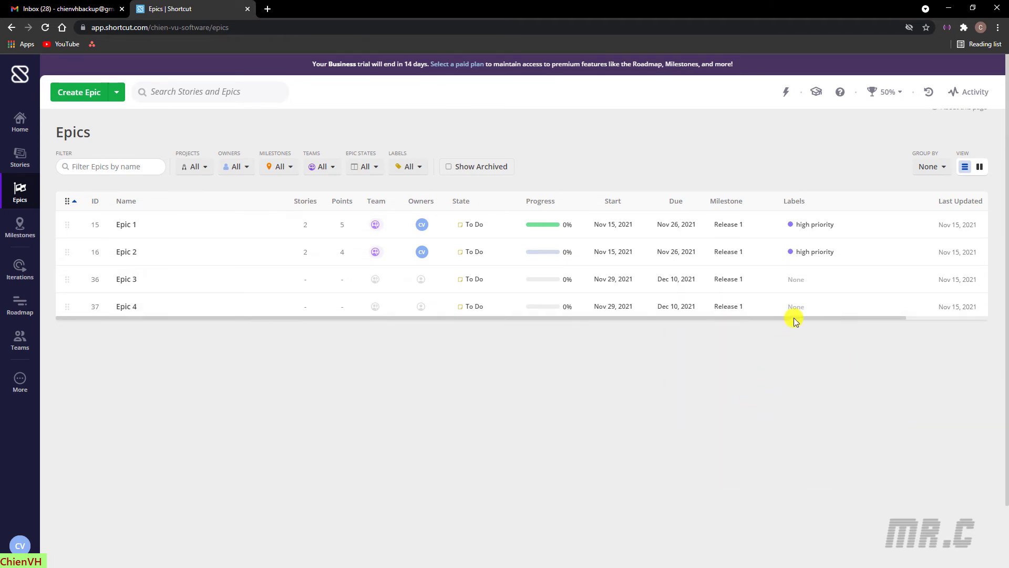
pyautogui.click(796, 279)
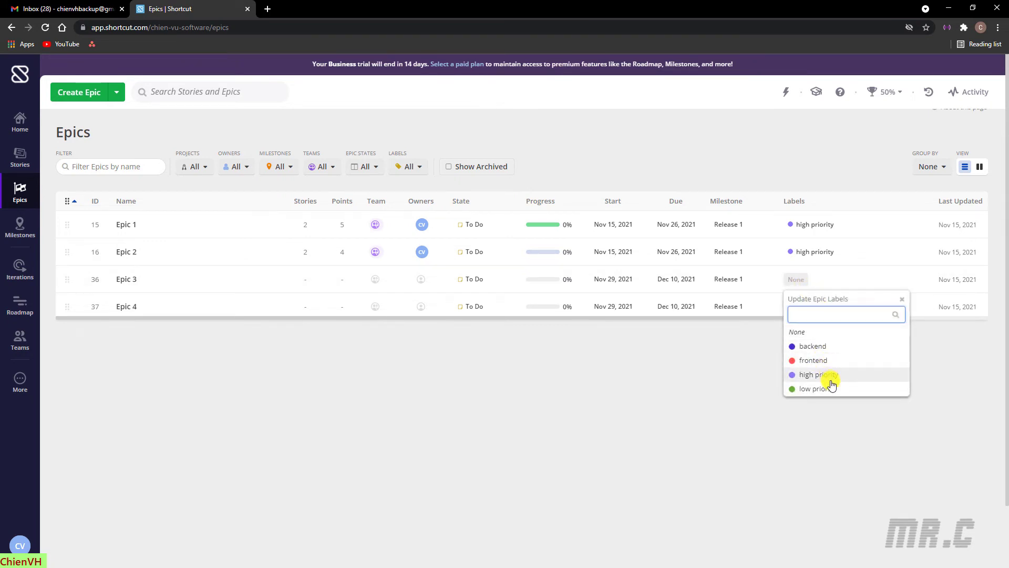
pyautogui.click(827, 376)
pyautogui.click(812, 367)
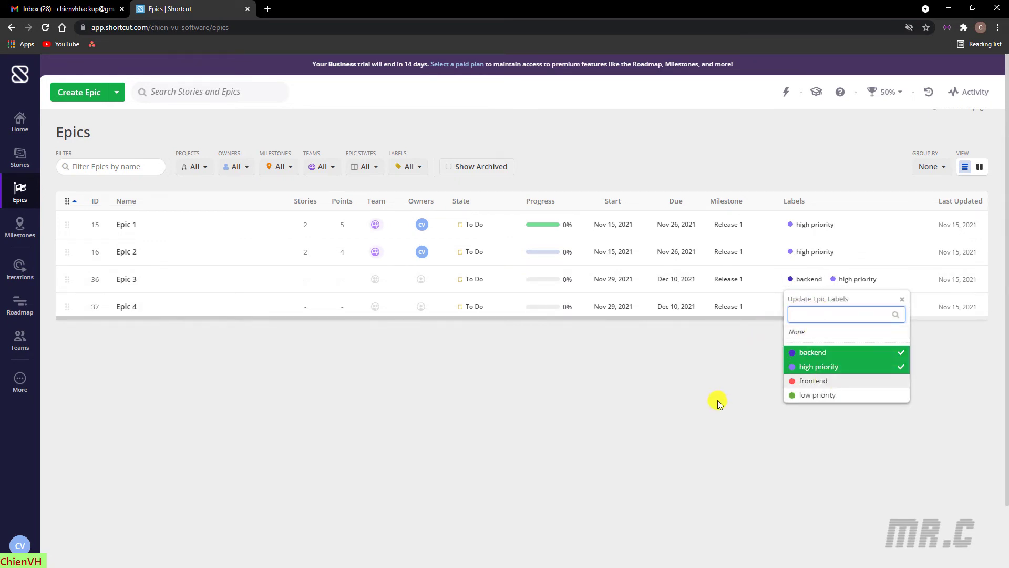
pyautogui.click(734, 400)
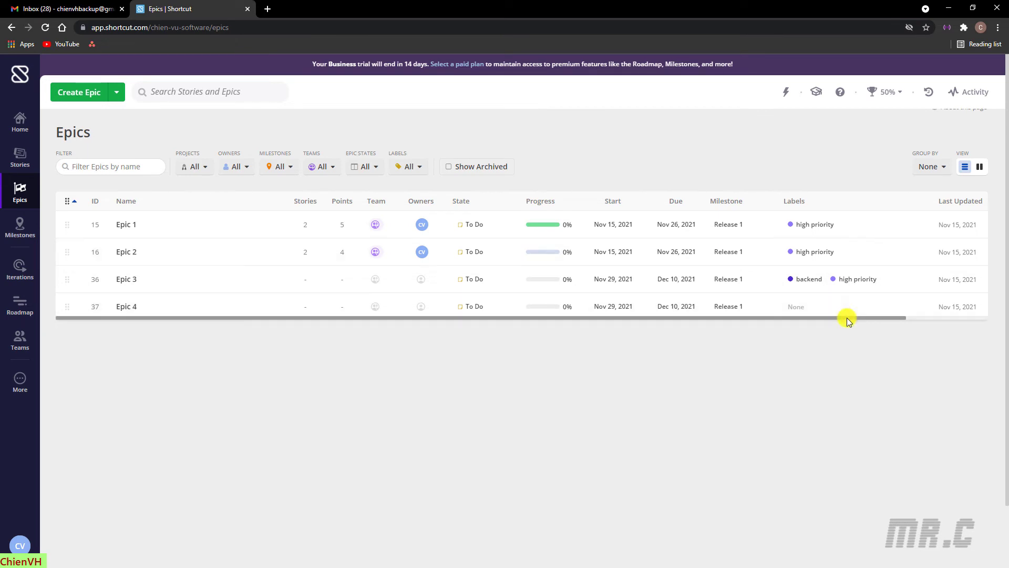
pyautogui.click(798, 307)
pyautogui.click(823, 392)
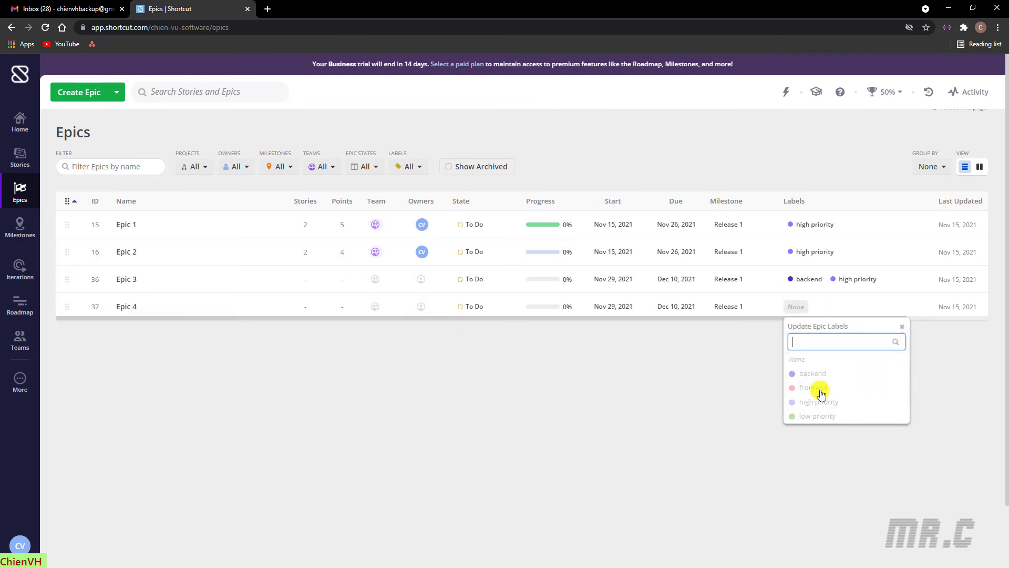
pyautogui.click(834, 409)
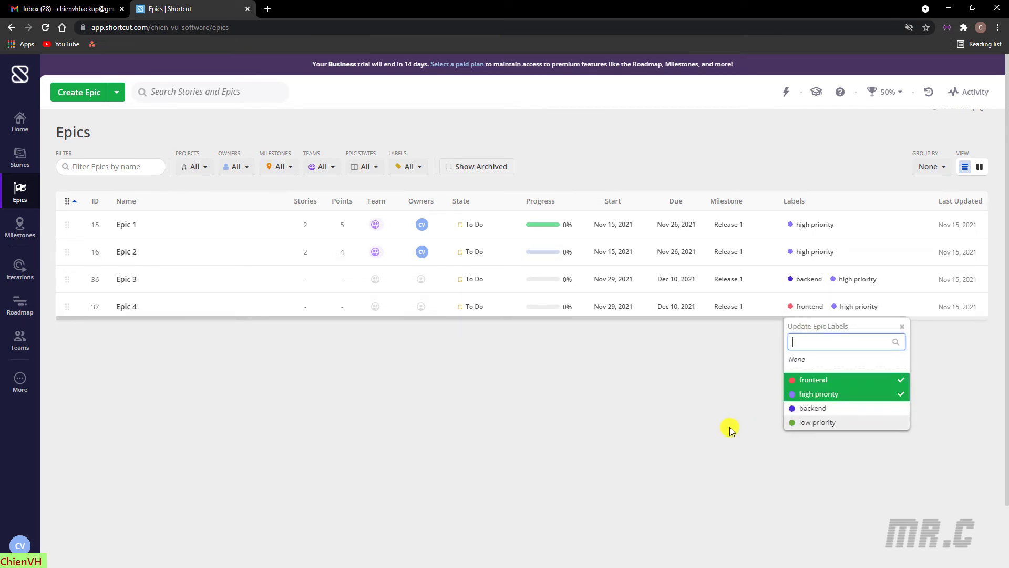
pyautogui.click(730, 426)
pyautogui.click(819, 230)
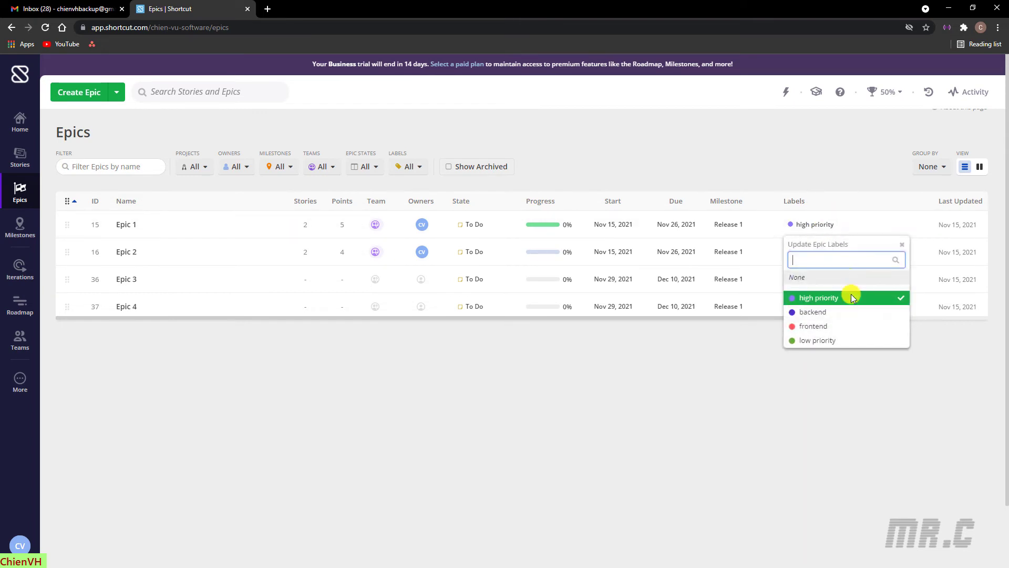
pyautogui.click(696, 408)
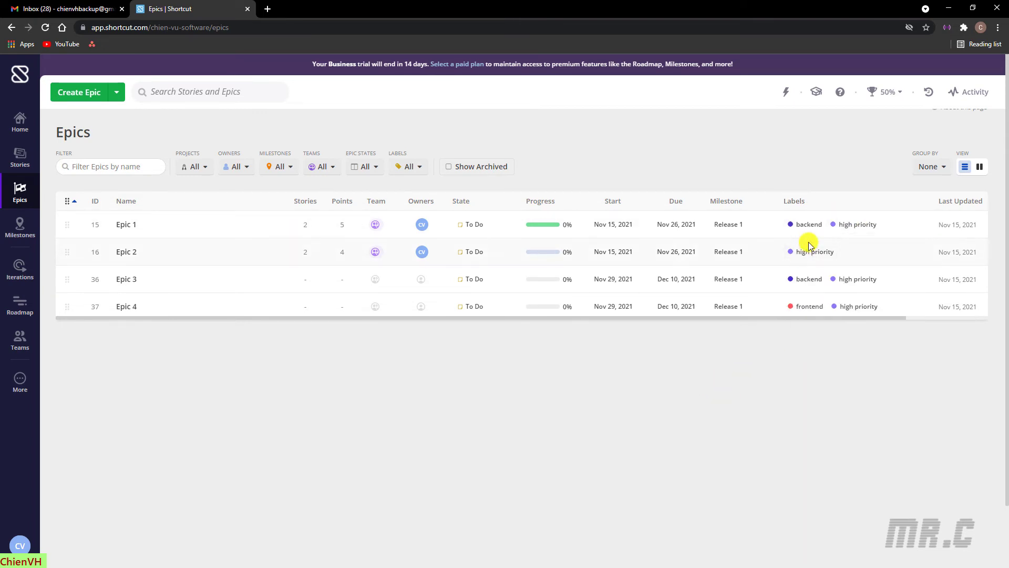
pyautogui.click(810, 252)
pyautogui.click(824, 355)
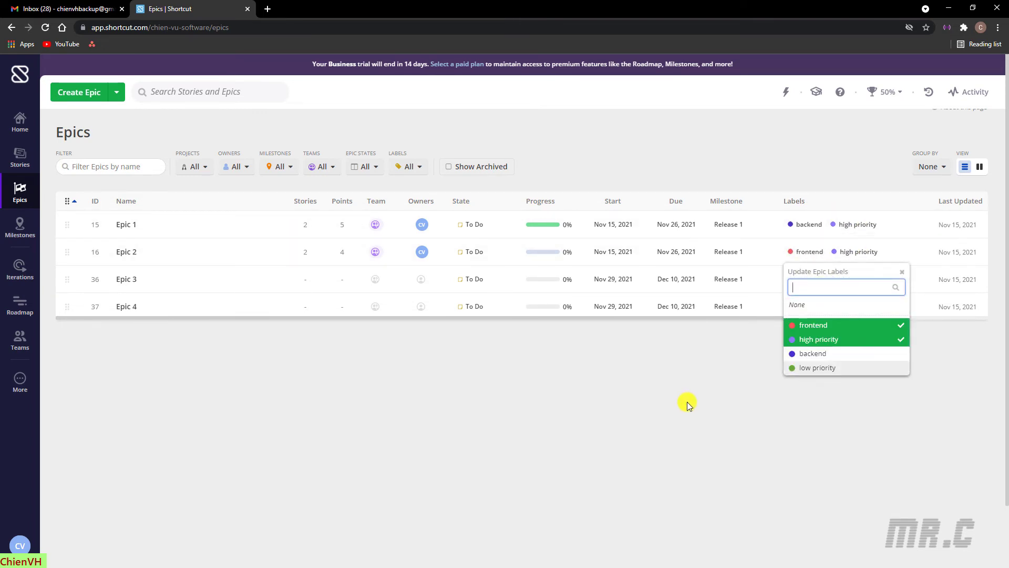
pyautogui.click(687, 402)
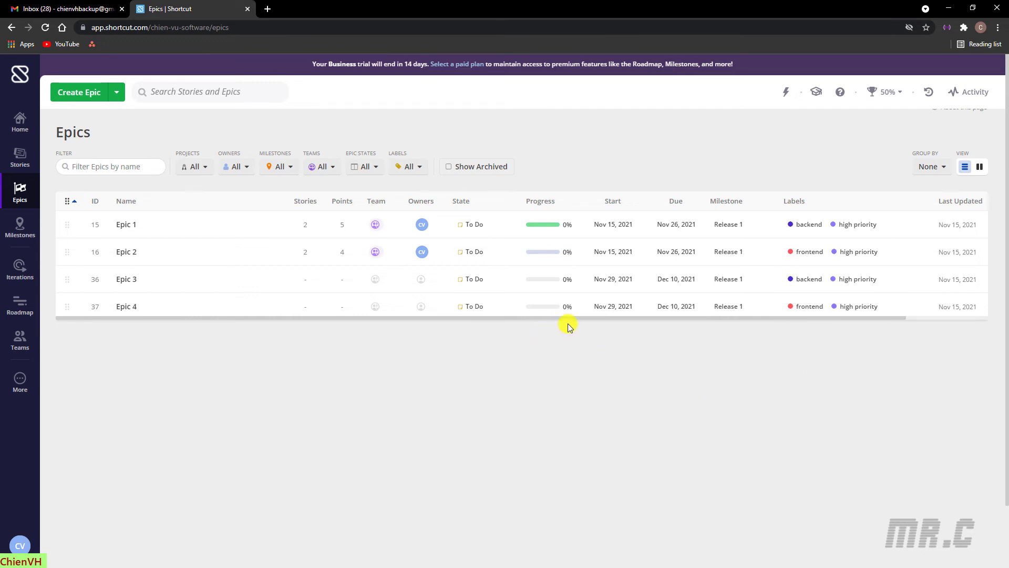
pyautogui.moveTo(570, 320); pyautogui.dragTo(825, 293)
pyautogui.click(809, 375)
# - On Teams, filter by both members, clear the filter to list all teams, then open the account menu
pyautogui.click(19, 341)
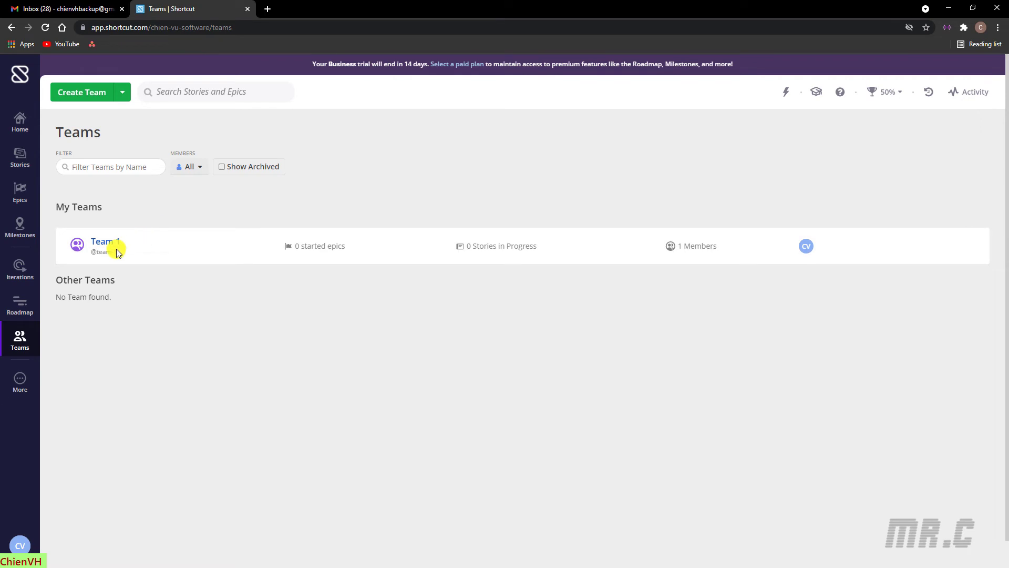
pyautogui.click(202, 167)
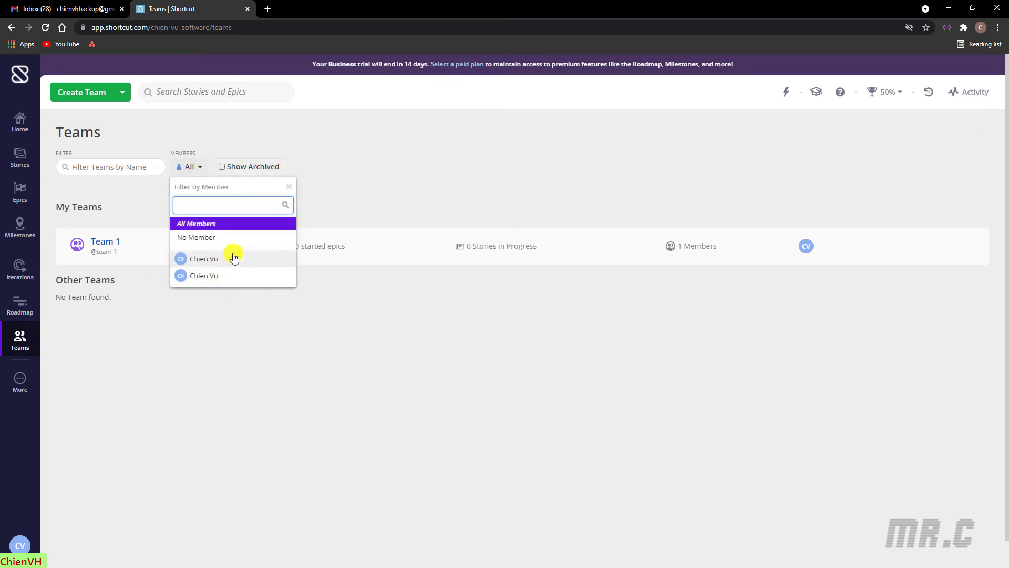
pyautogui.click(203, 278)
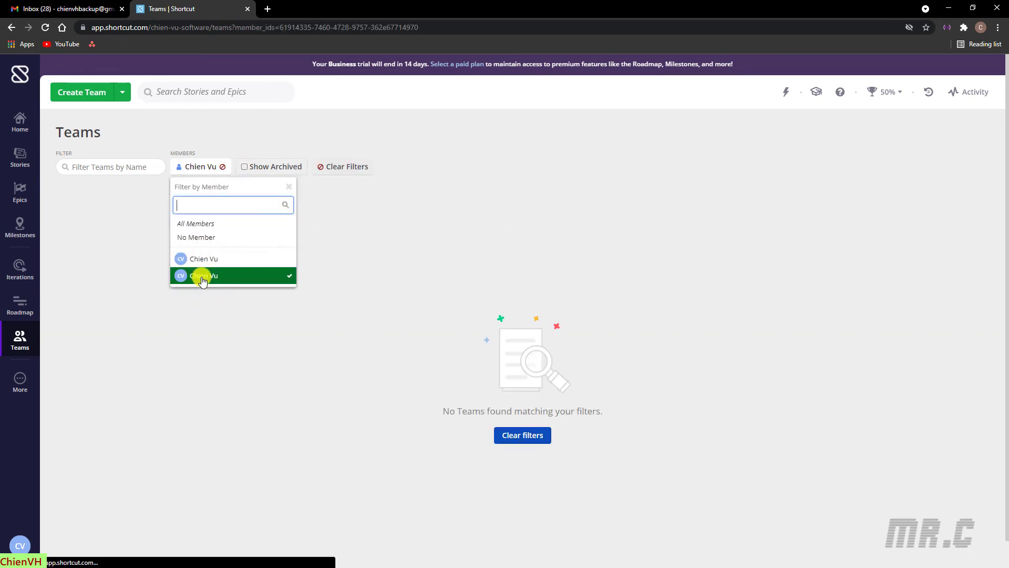
pyautogui.click(203, 259)
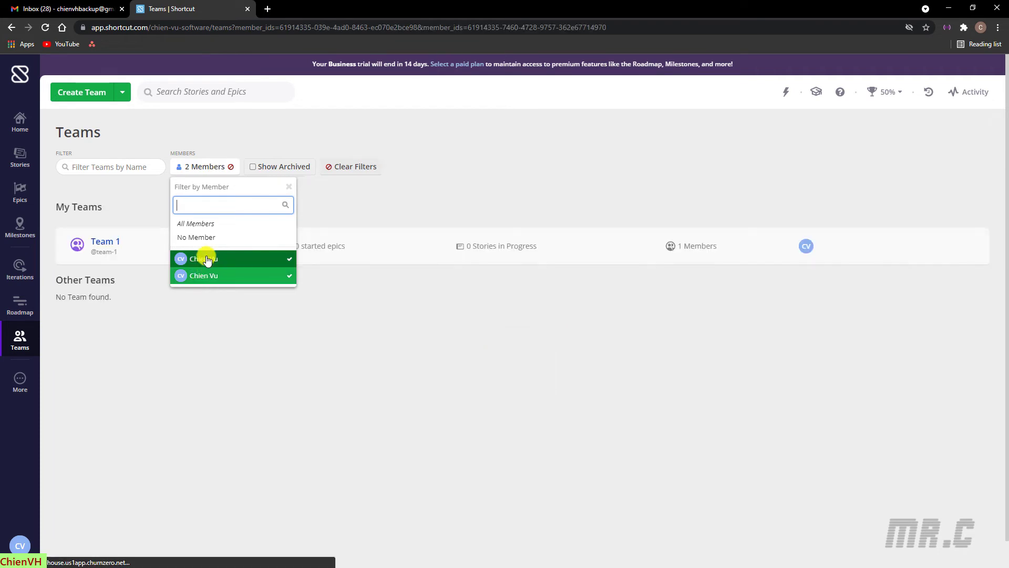
pyautogui.click(287, 258)
pyautogui.click(278, 276)
pyautogui.click(323, 374)
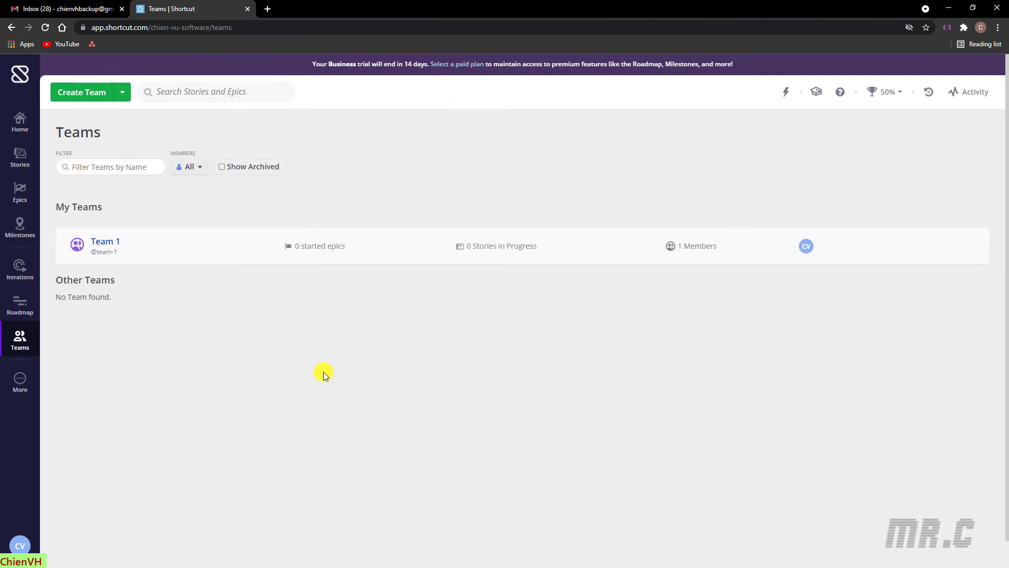
pyautogui.click(20, 546)
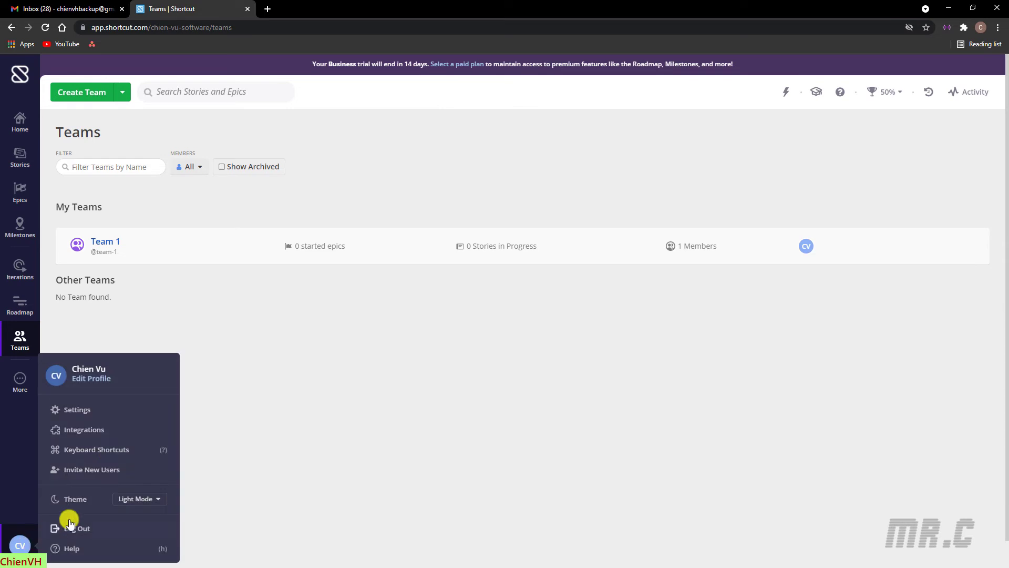
# - Send an Admin-role invitation to the new user's e-mail address via Settings > Invite New Users
pyautogui.click(79, 406)
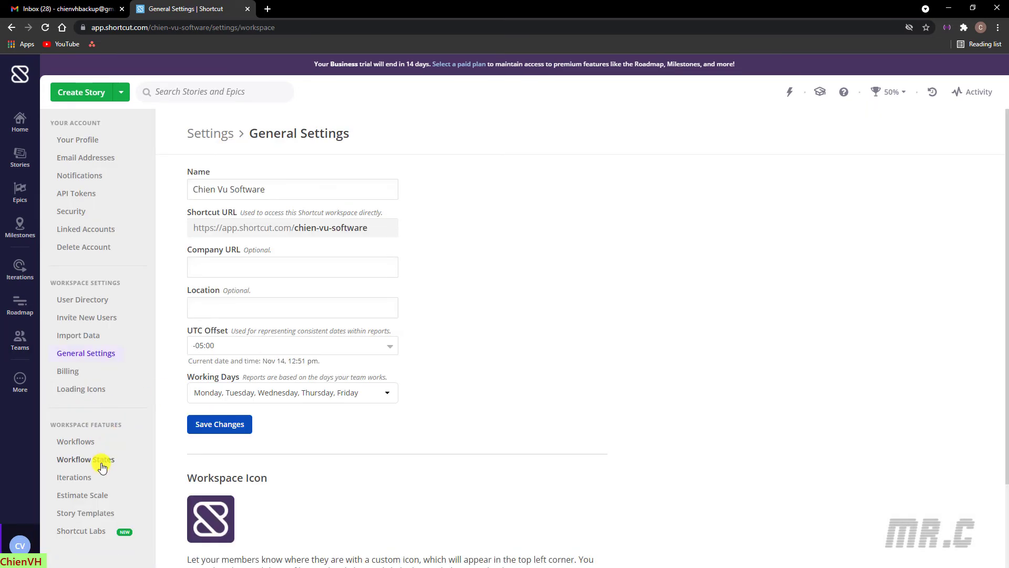
pyautogui.click(88, 318)
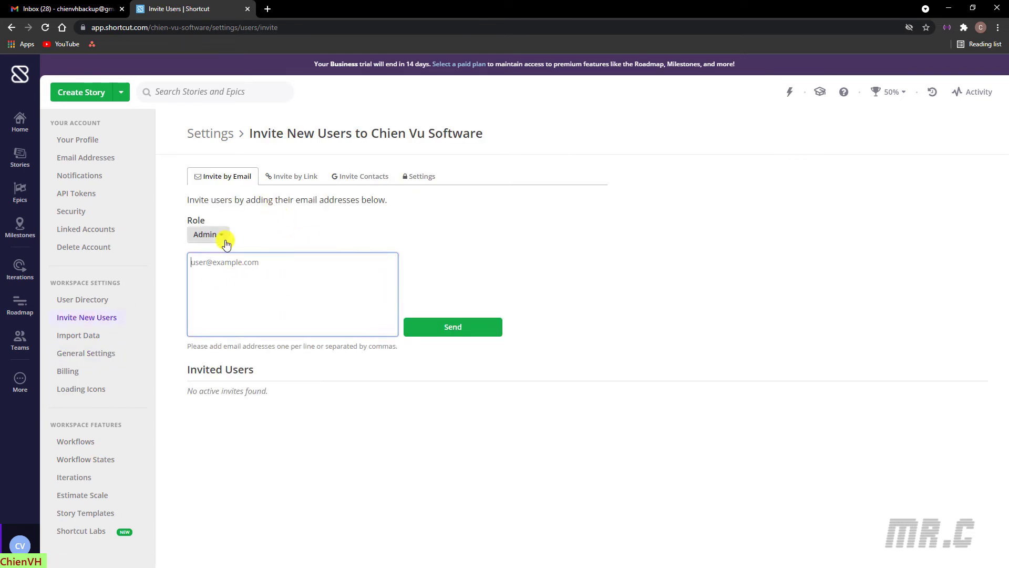
pyautogui.click(220, 236)
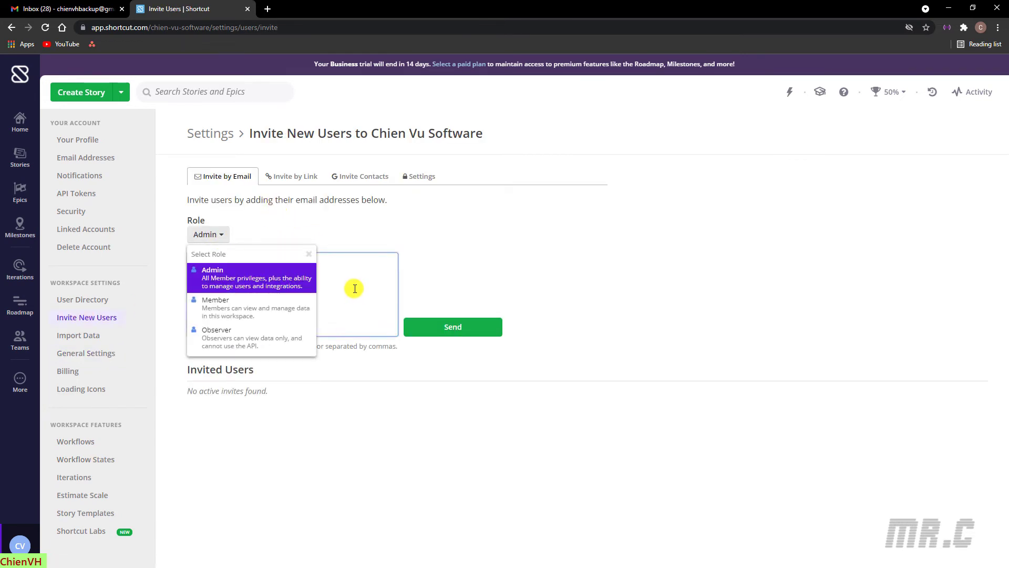
pyautogui.click(228, 234)
pyautogui.click(306, 265)
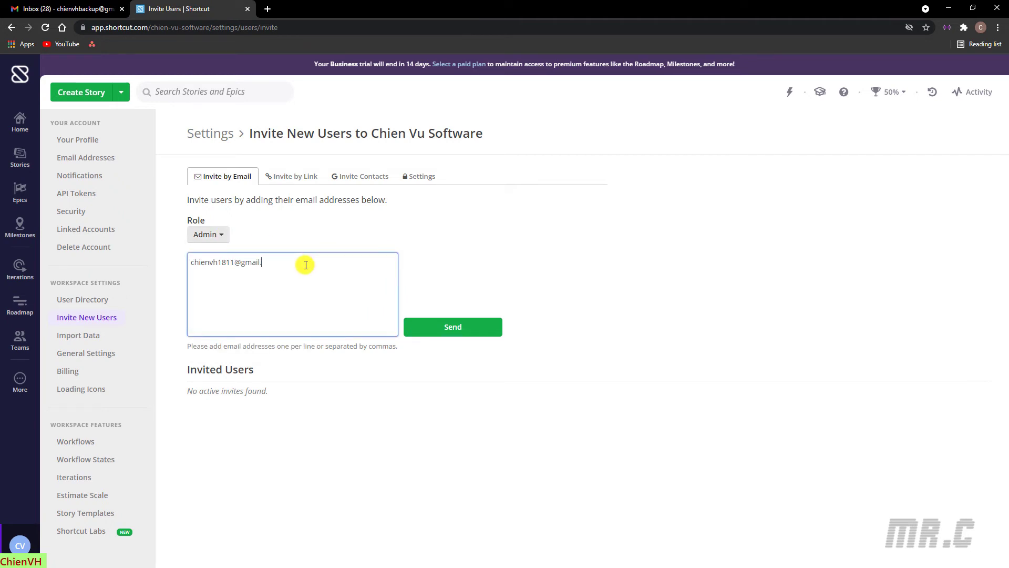
pyautogui.click(457, 326)
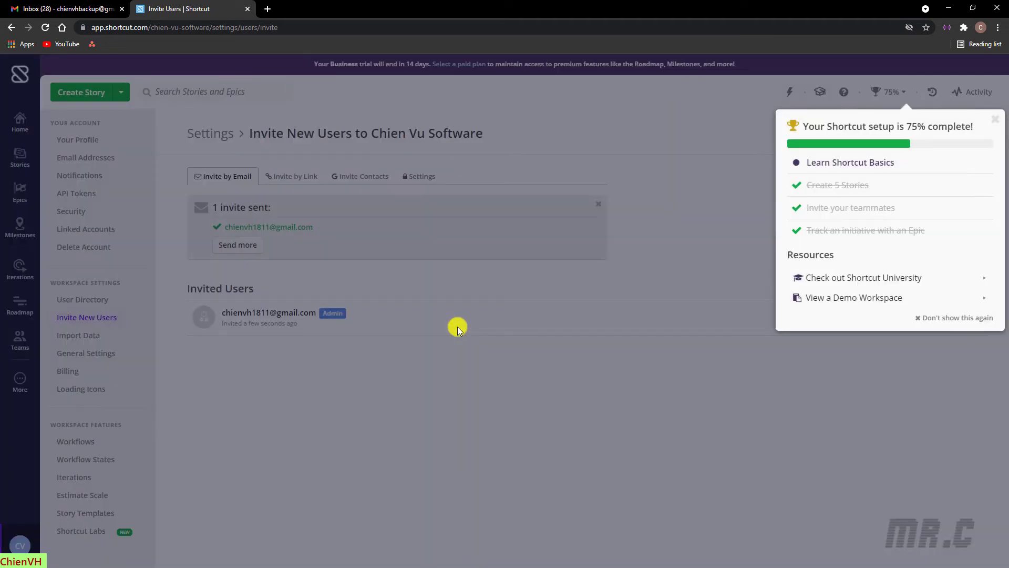
pyautogui.click(458, 327)
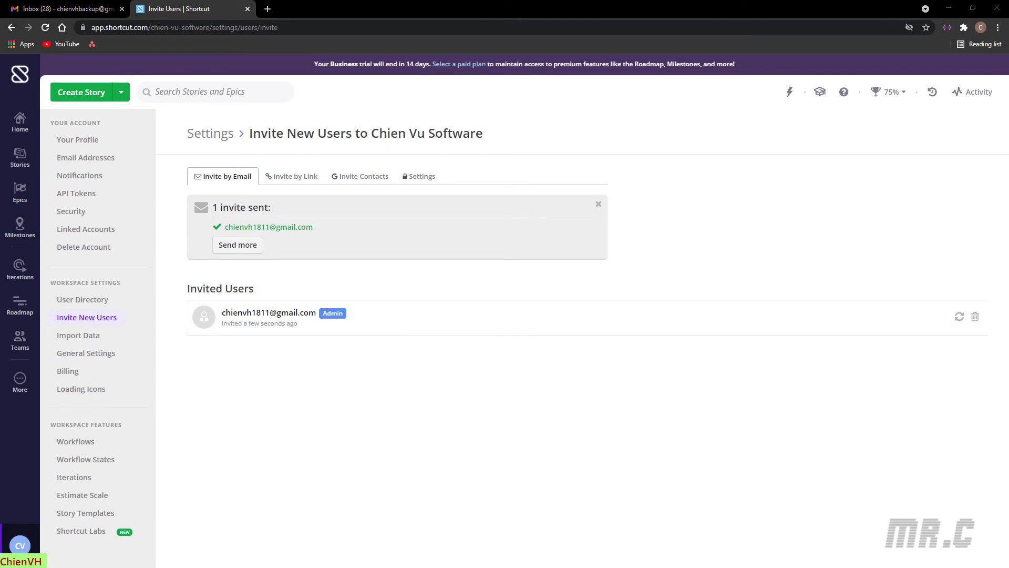
# - In the maximized Gmail window, accept the Shortcut invite and reach the workspace dashboard
pyautogui.hotkey('alt', 'Tab')
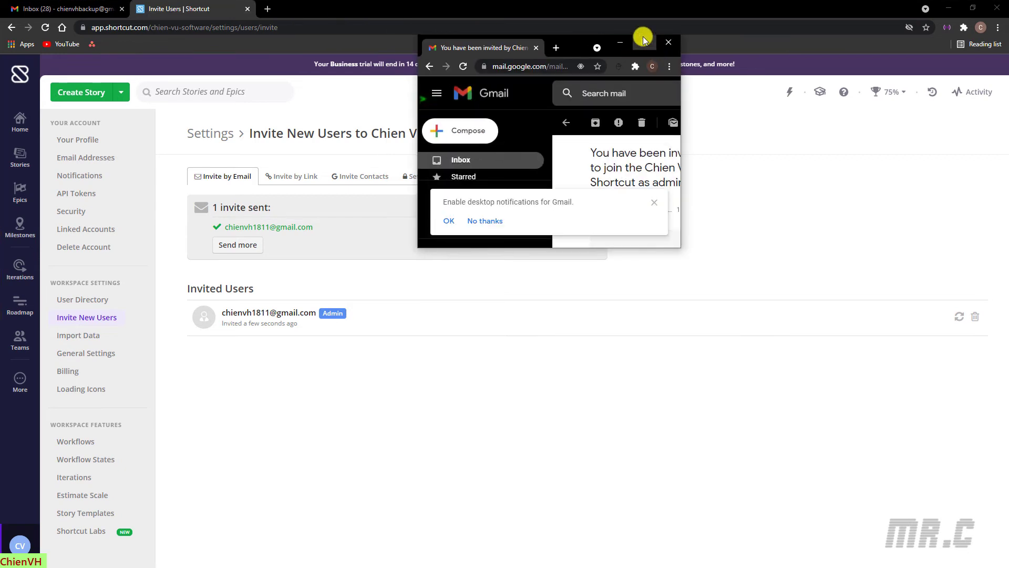
pyautogui.click(641, 36)
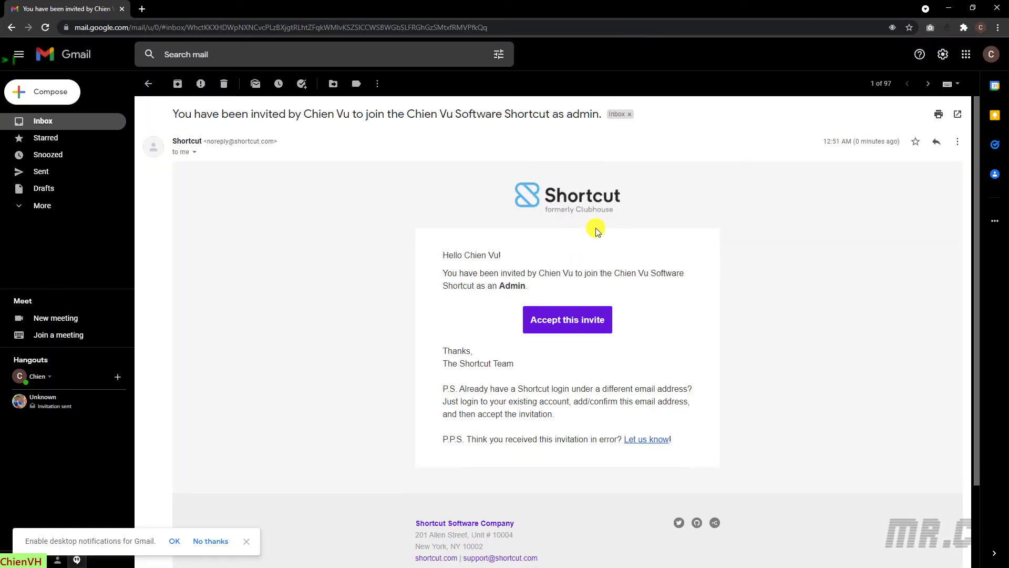
pyautogui.click(562, 321)
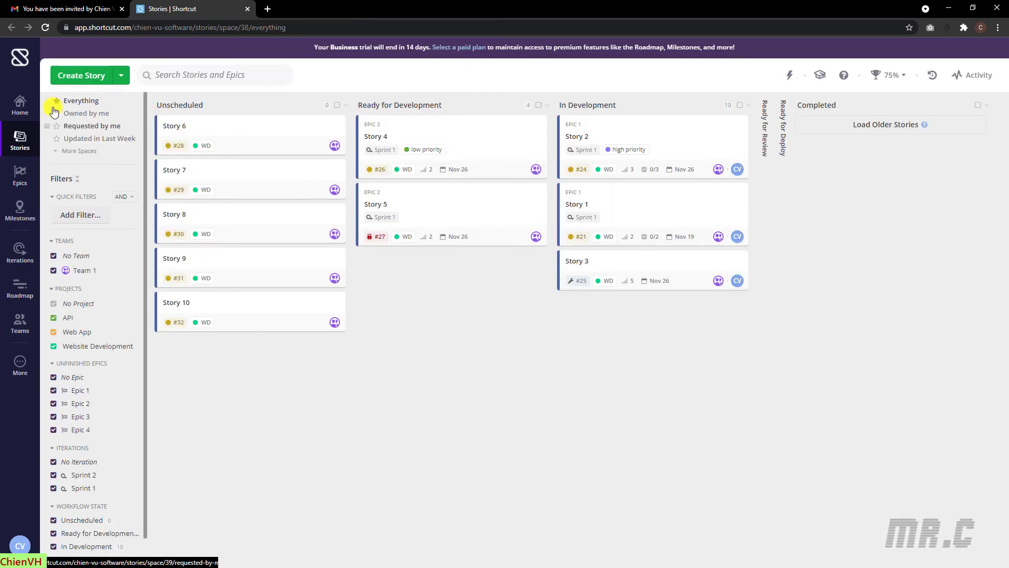
pyautogui.click(16, 107)
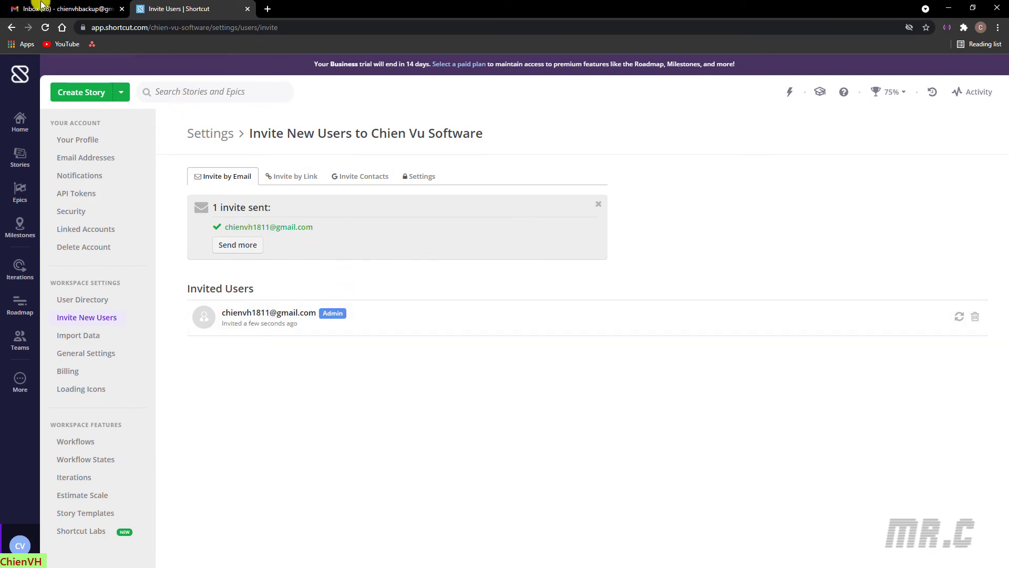
# - Refresh Invited Users, then set the new member as Story 4's owner on the Stories board
pyautogui.click(45, 26)
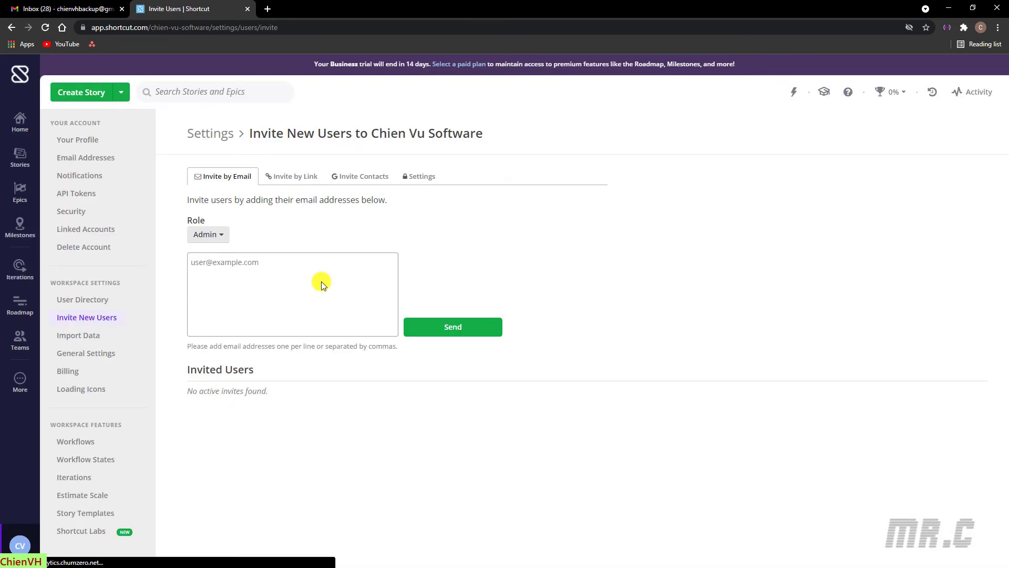
pyautogui.click(18, 160)
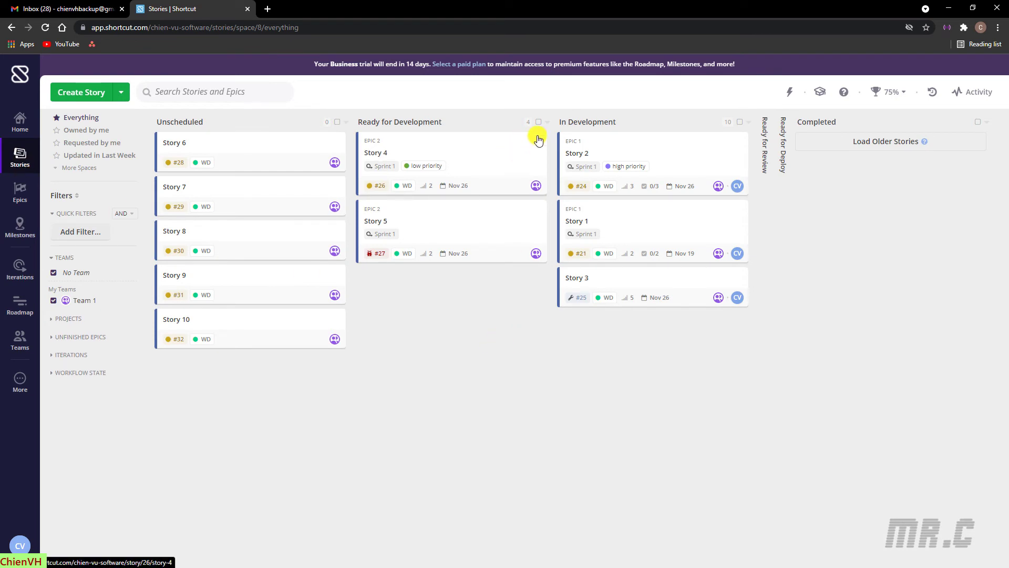
pyautogui.click(506, 147)
pyautogui.click(676, 358)
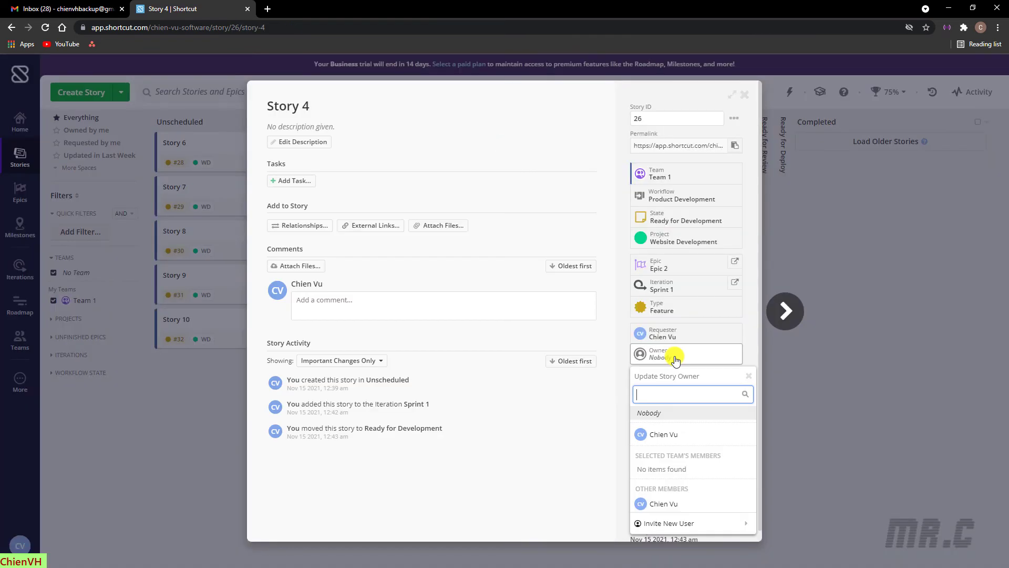
pyautogui.click(690, 507)
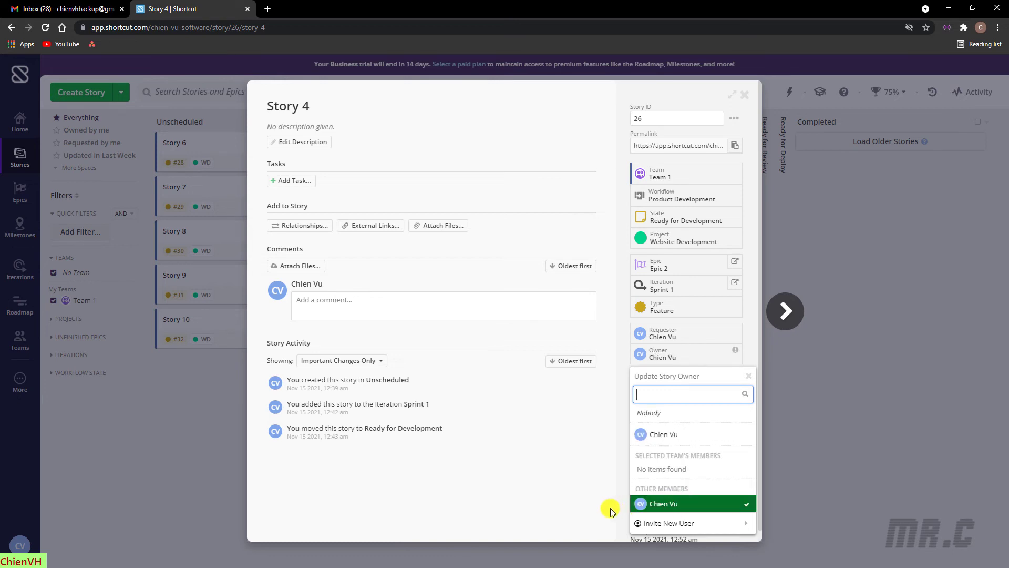
pyautogui.click(538, 487)
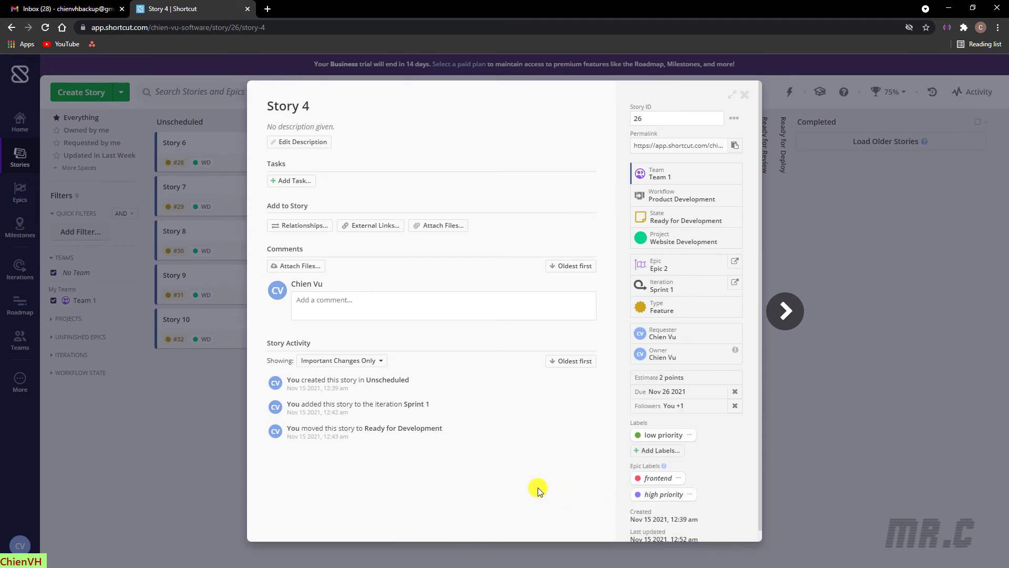
pyautogui.click(745, 95)
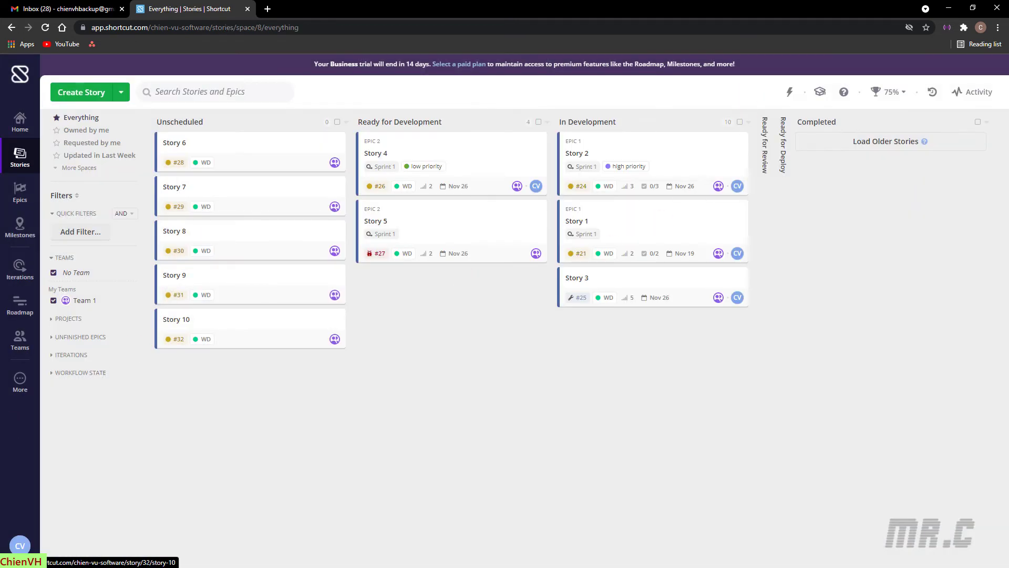
# - In profile settings, edit the full name and set the profession to Product Management, then save
pyautogui.click(23, 549)
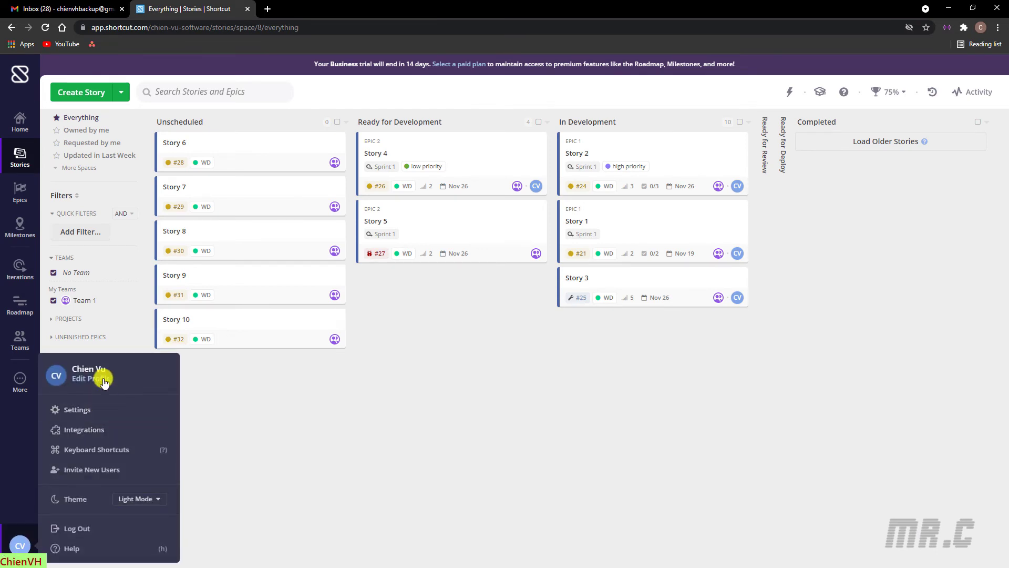
pyautogui.click(84, 377)
pyautogui.click(234, 231)
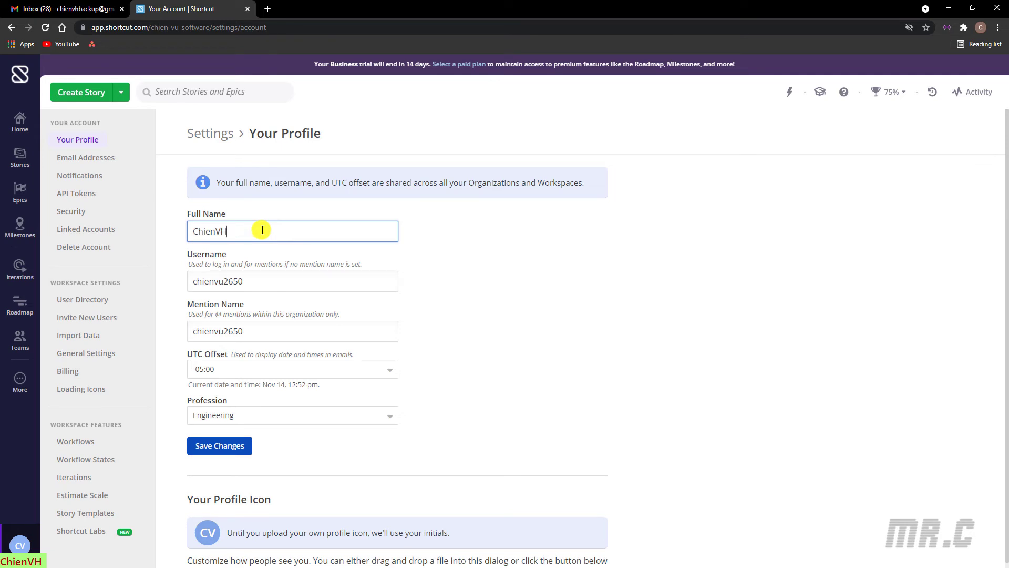
pyautogui.click(248, 419)
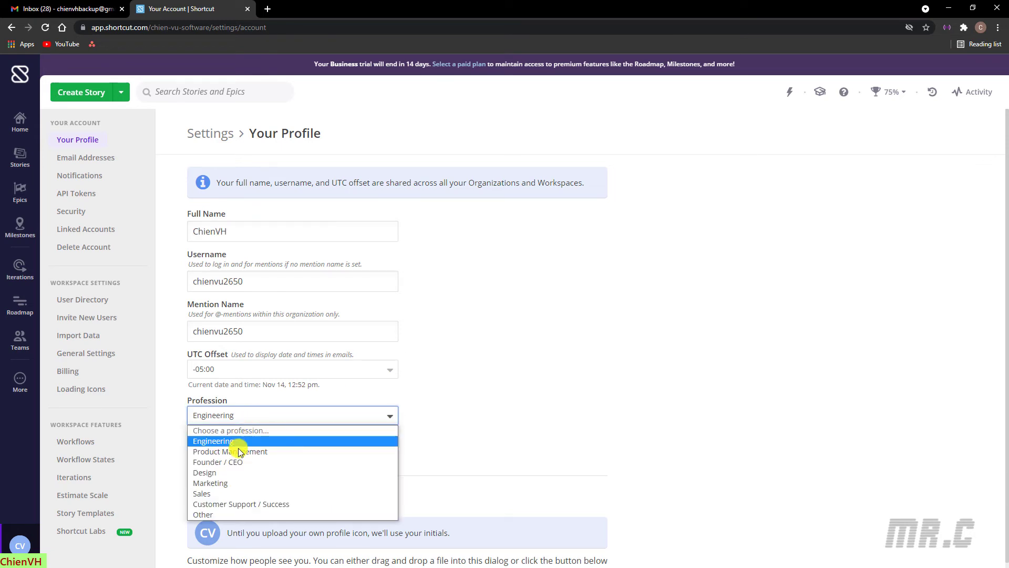
pyautogui.click(236, 448)
pyautogui.click(227, 446)
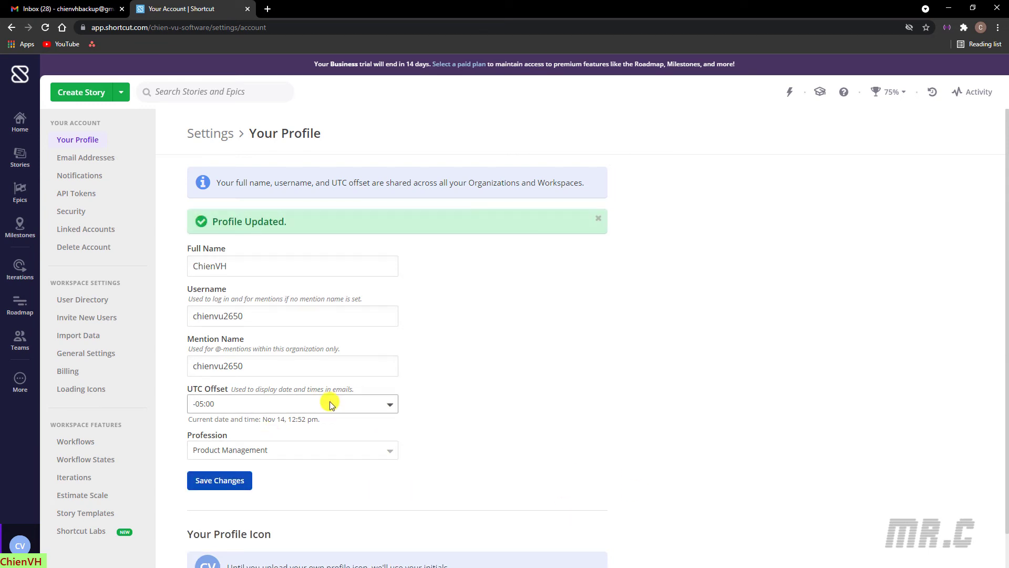
# - Set the profile's UTC offset to +07:00 and save
pyautogui.click(331, 404)
pyautogui.scroll(-5, 268, 326)
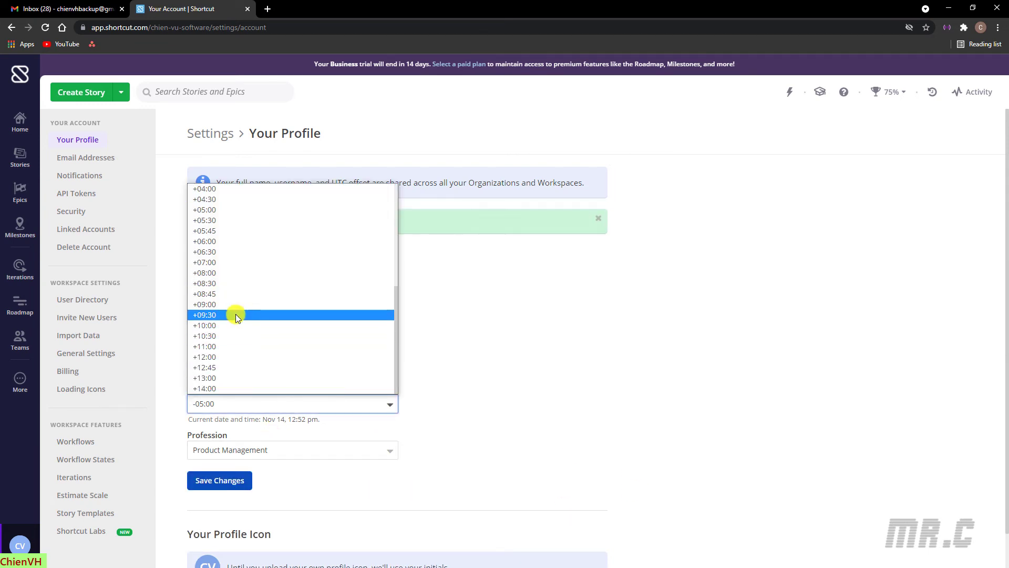
pyautogui.click(215, 266)
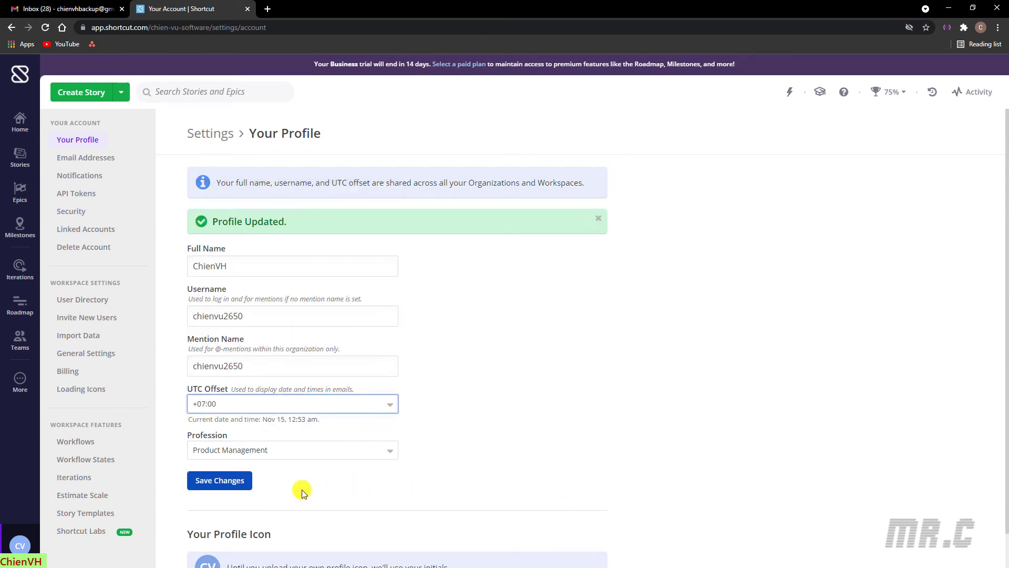
pyautogui.click(231, 483)
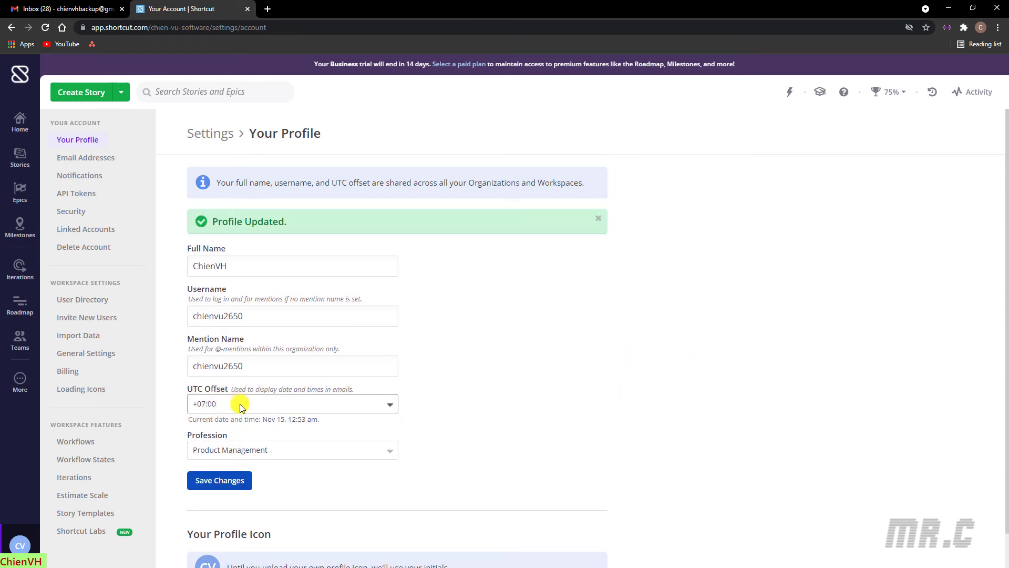
# - Visit Home and Stories, review the profile settings again, then return to the Stories board
pyautogui.click(21, 119)
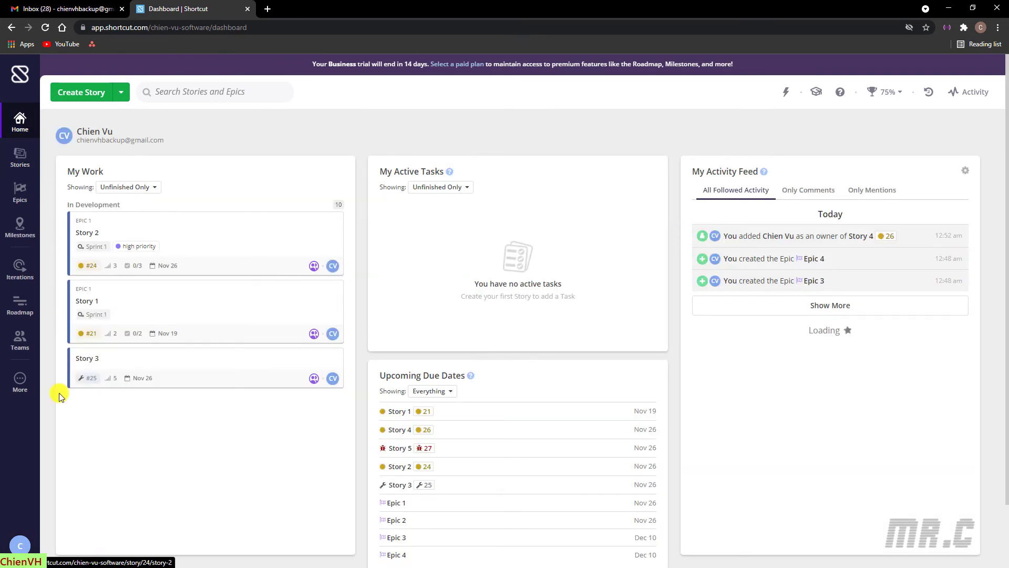
pyautogui.click(16, 162)
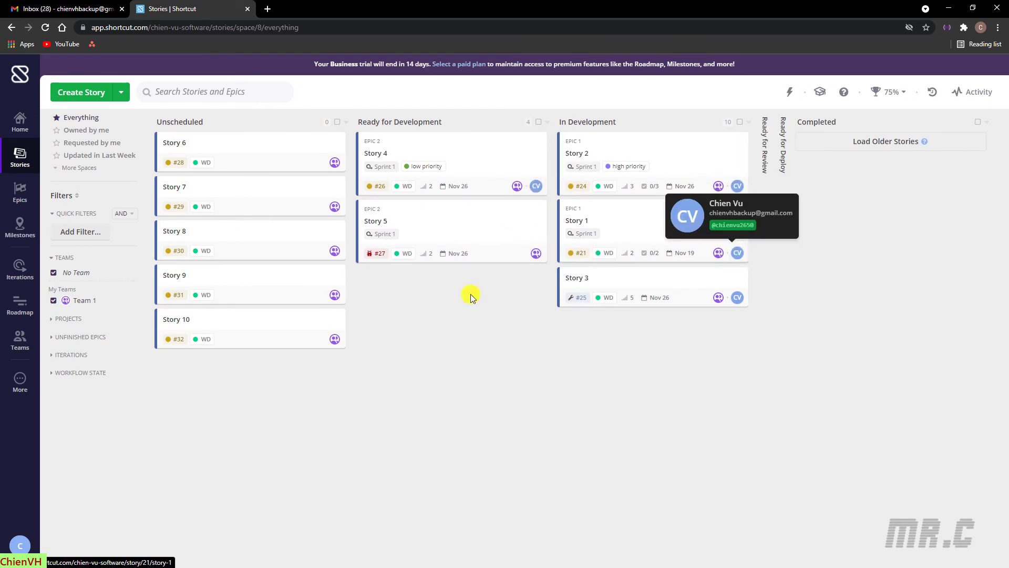
pyautogui.click(21, 549)
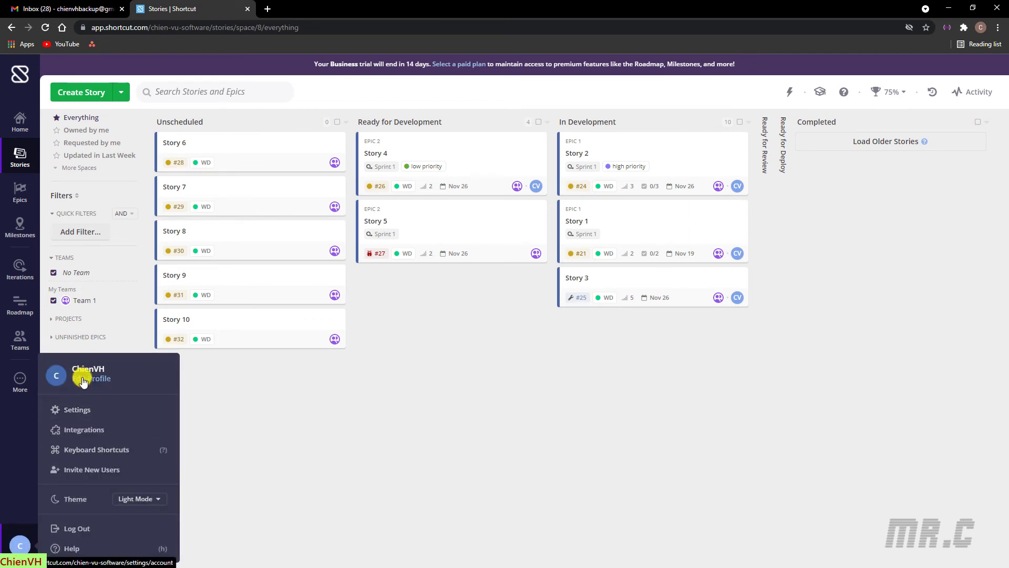
pyautogui.click(83, 380)
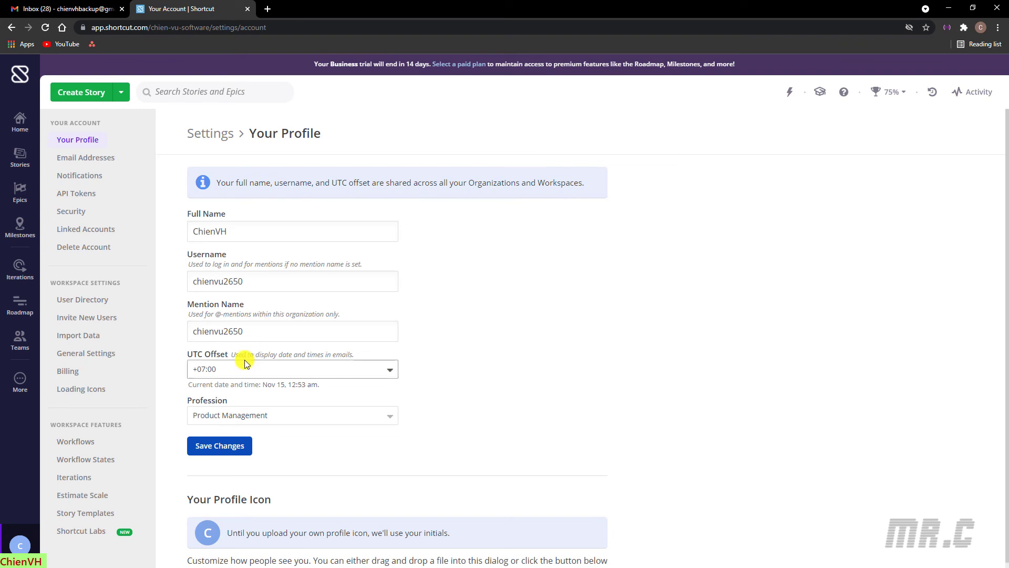
pyautogui.scroll(-1, 247, 400)
pyautogui.scroll(1, 231, 468)
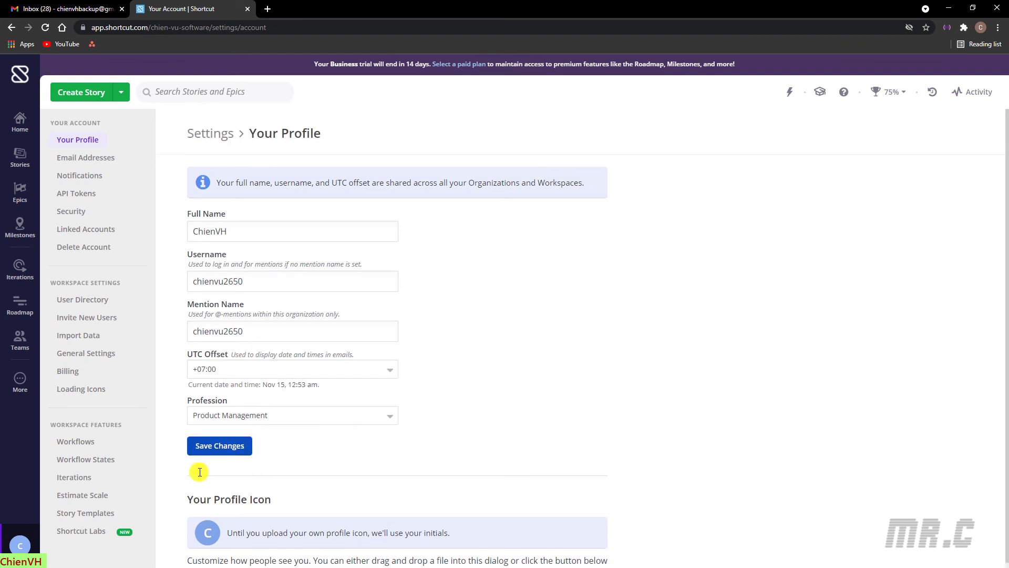
pyautogui.scroll(-1, 200, 476)
pyautogui.scroll(1, 201, 480)
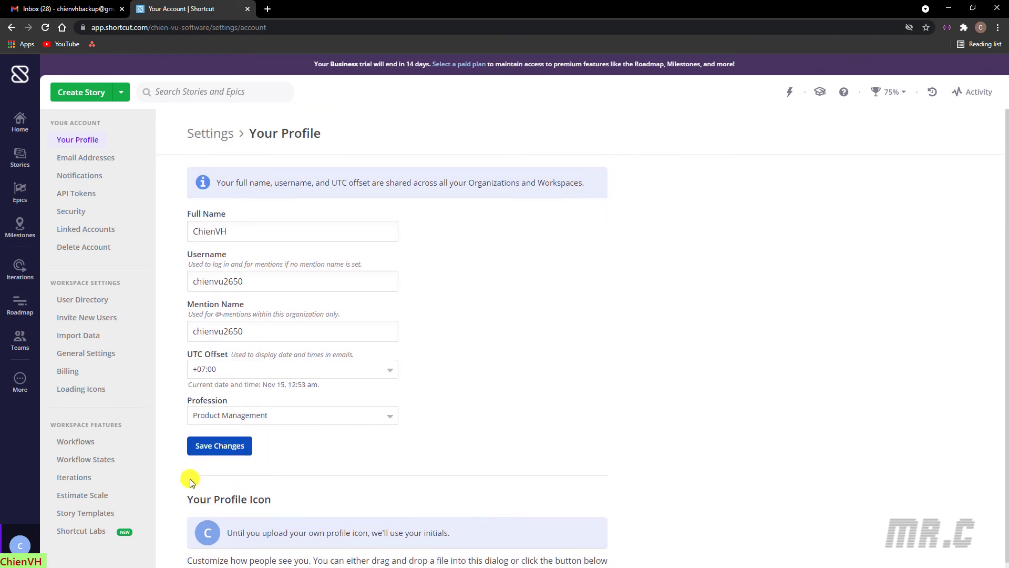
pyautogui.click(18, 118)
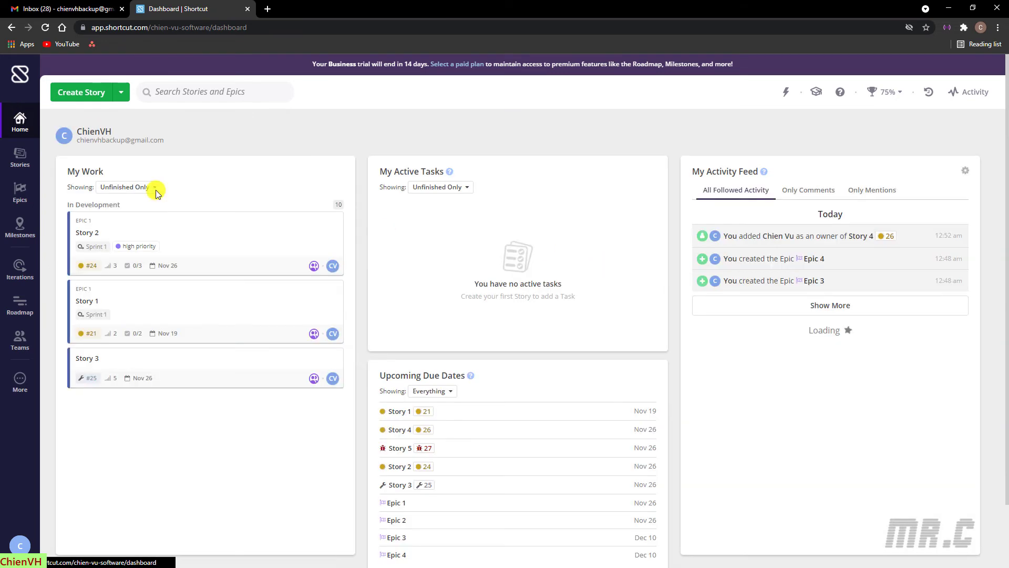
pyautogui.click(20, 156)
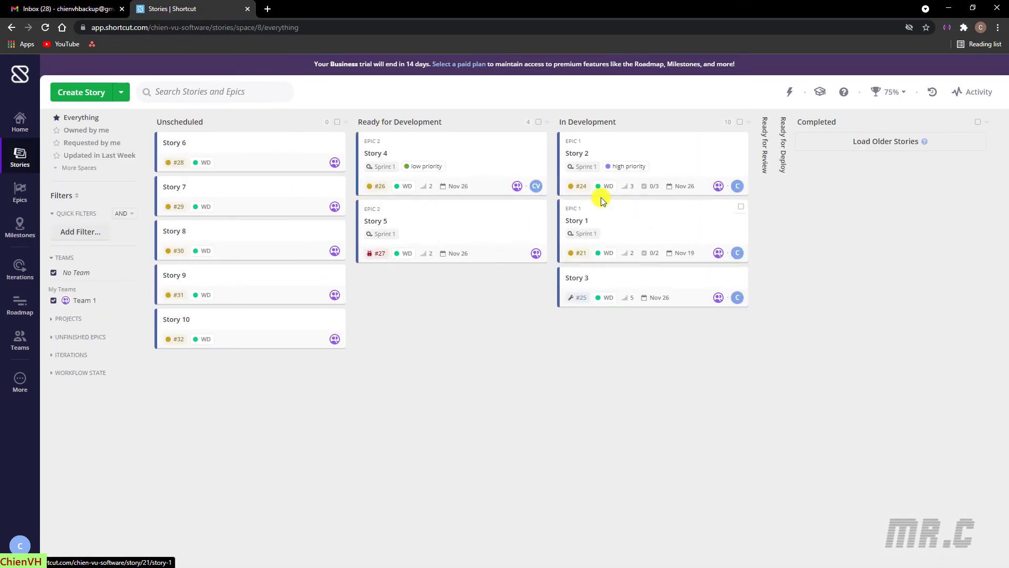
# - Assign the other workspace member as owner of Story 5 and close its details
pyautogui.click(537, 256)
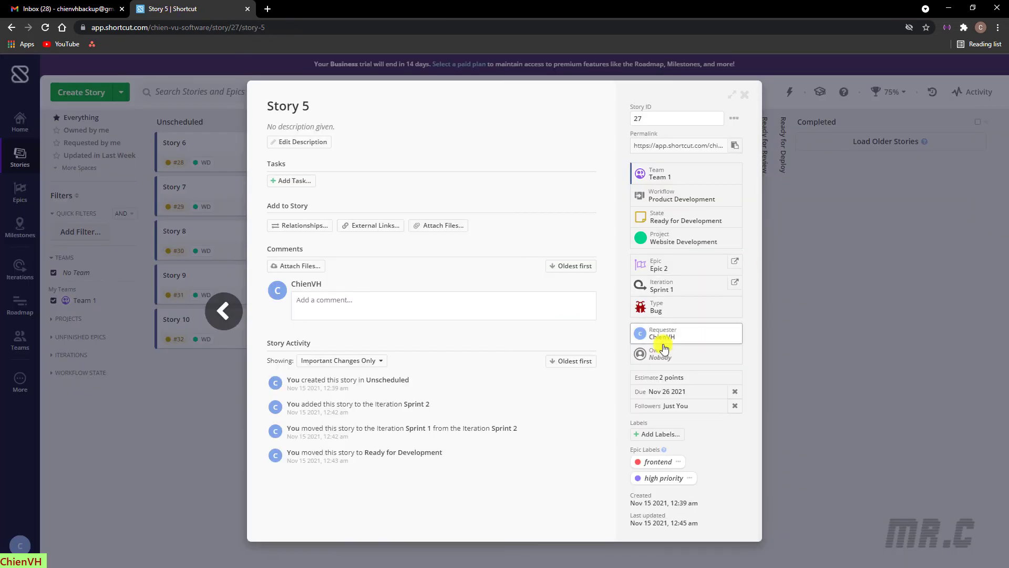
pyautogui.click(689, 358)
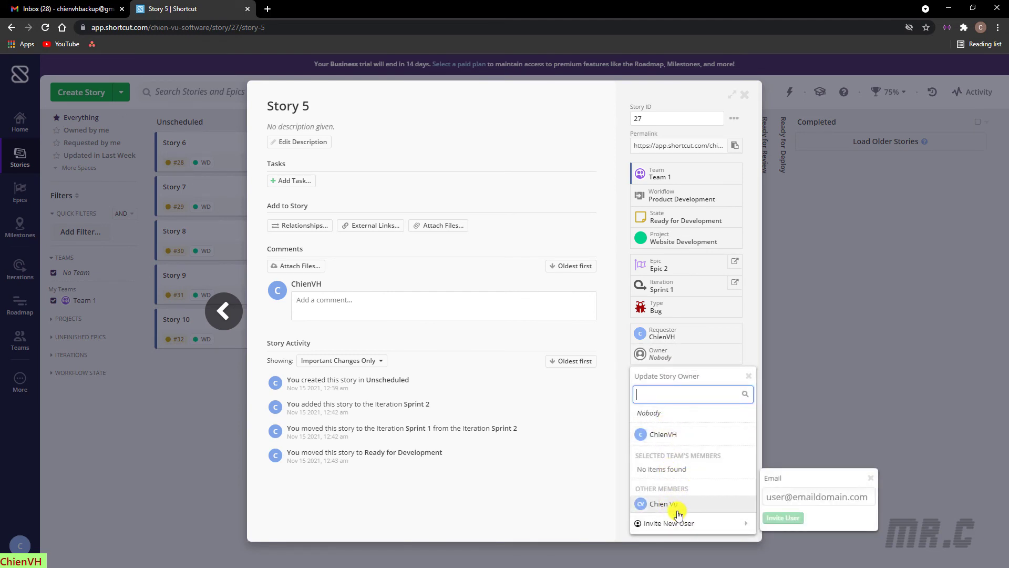
pyautogui.click(677, 508)
pyautogui.click(846, 371)
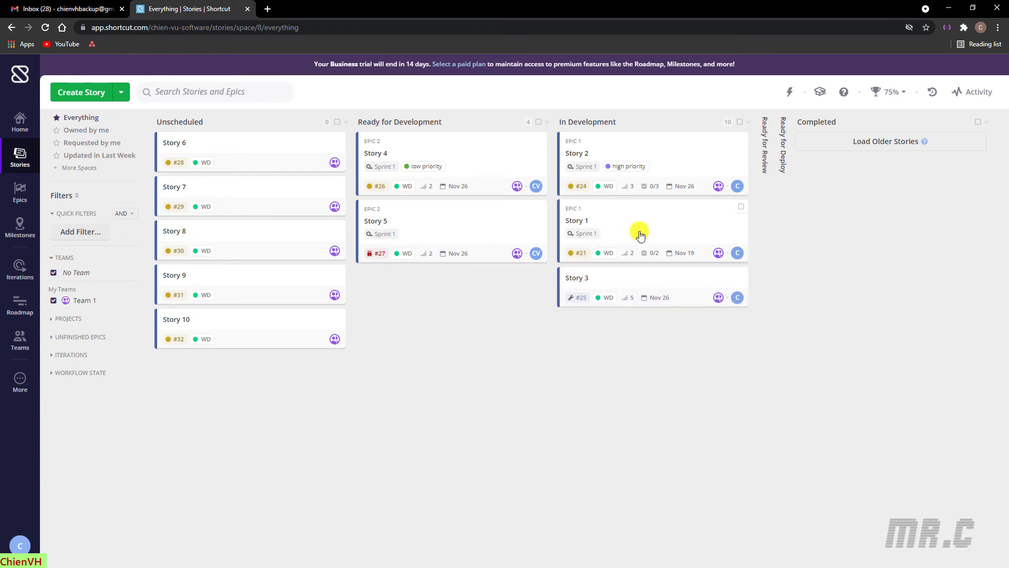
pyautogui.moveTo(651, 230)
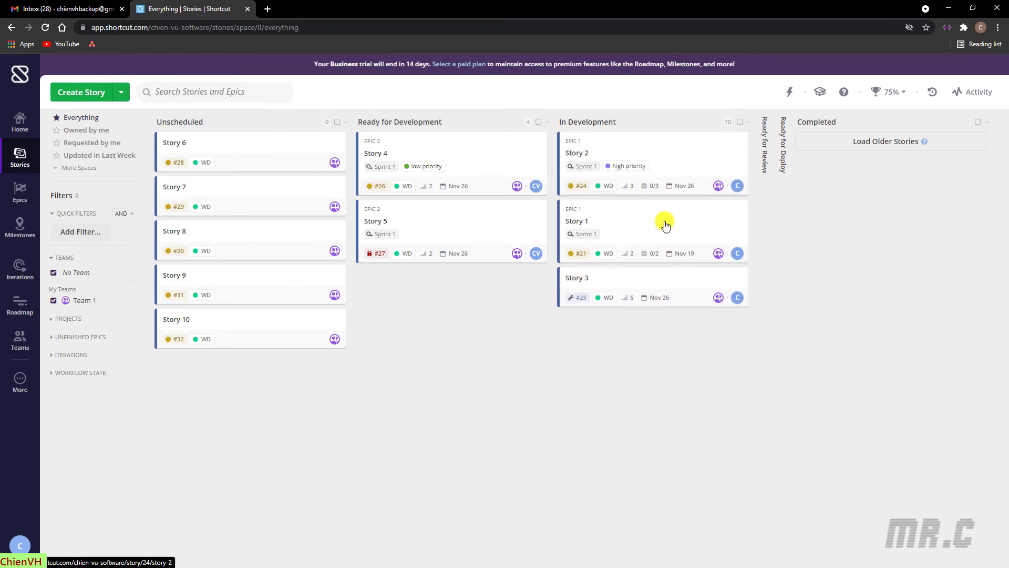
# - Drag Story 2 to Ready for Review, Story 5 to Ready for Deploy, and Story 1 to Completed
pyautogui.moveTo(599, 219)
pyautogui.mouseDown()
pyautogui.moveTo(719, 211)
pyautogui.moveTo(766, 176)
pyautogui.mouseUp()
pyautogui.moveTo(502, 141); pyautogui.dragTo(694, 234)
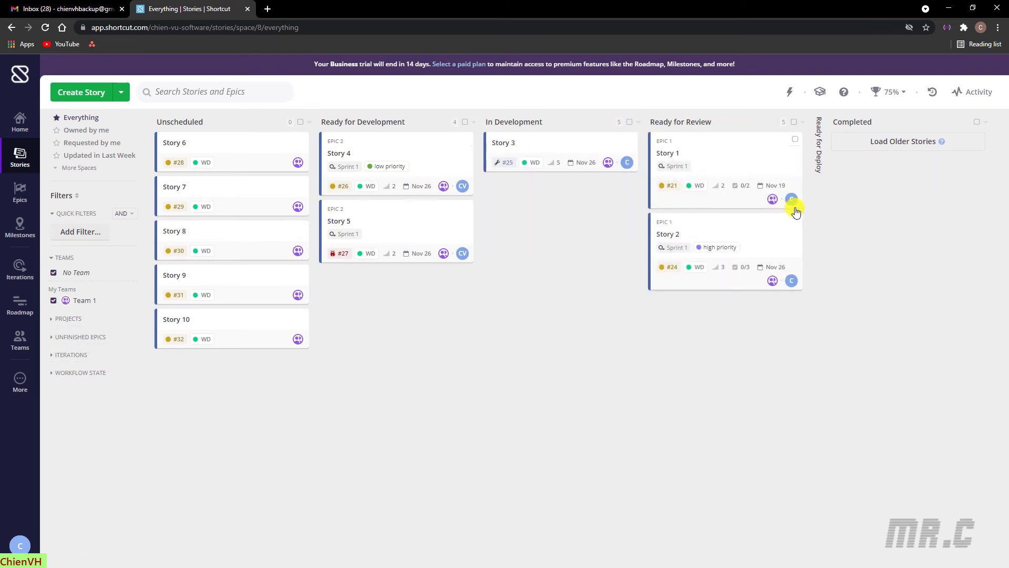
pyautogui.moveTo(691, 153)
pyautogui.mouseDown()
pyautogui.moveTo(820, 173)
pyautogui.moveTo(834, 199)
pyautogui.mouseUp()
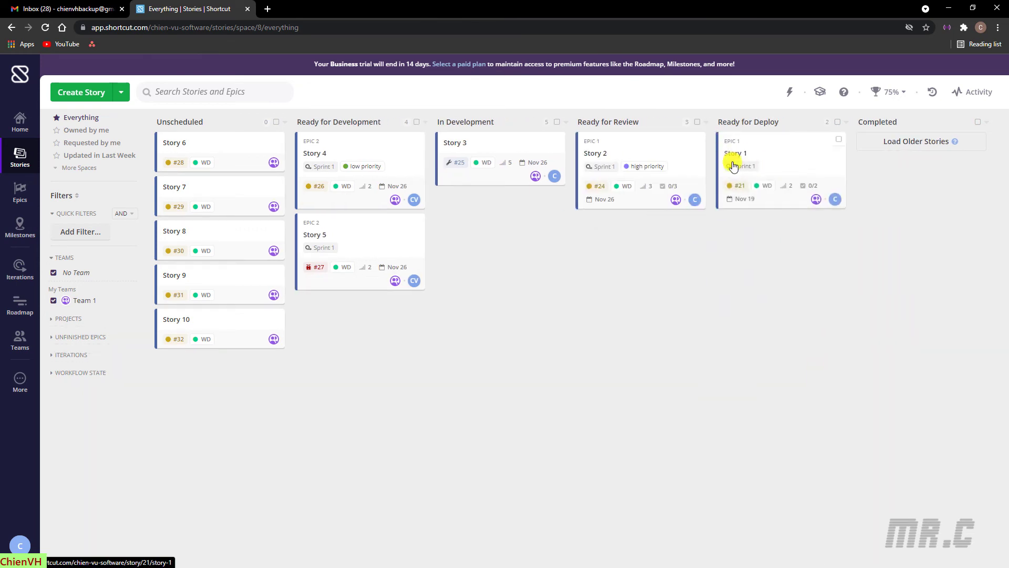
pyautogui.moveTo(371, 249); pyautogui.dragTo(757, 231)
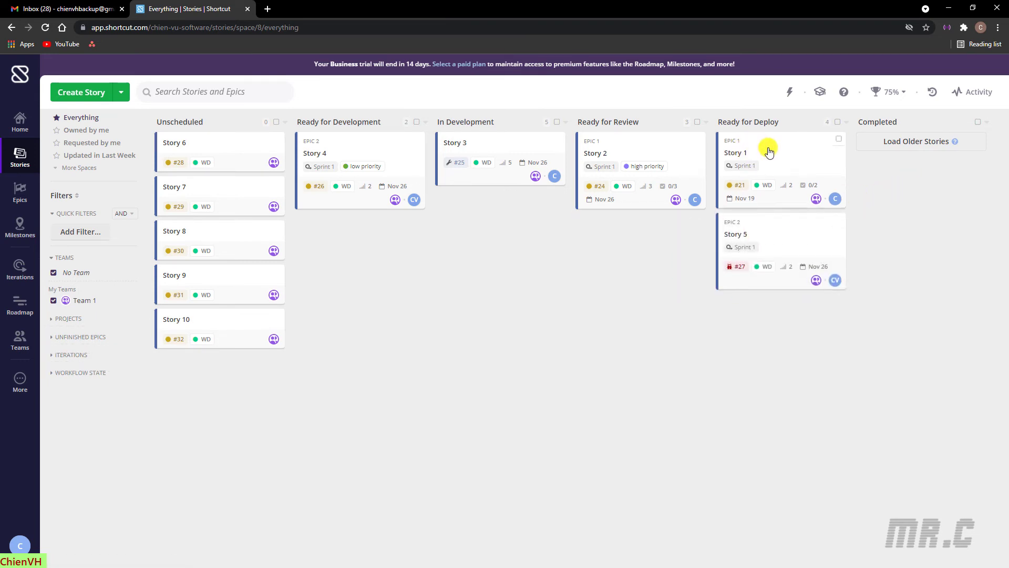
pyautogui.moveTo(766, 153)
pyautogui.mouseDown()
pyautogui.moveTo(913, 156)
pyautogui.moveTo(895, 162)
pyautogui.mouseUp()
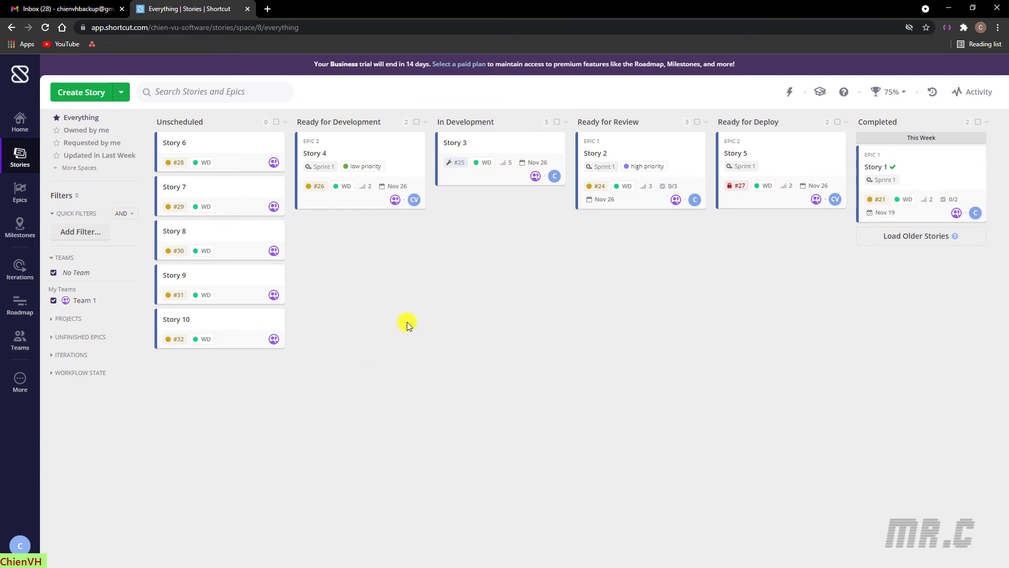
# - On the home dashboard, set My Work's Showing filter to Everything
pyautogui.click(20, 124)
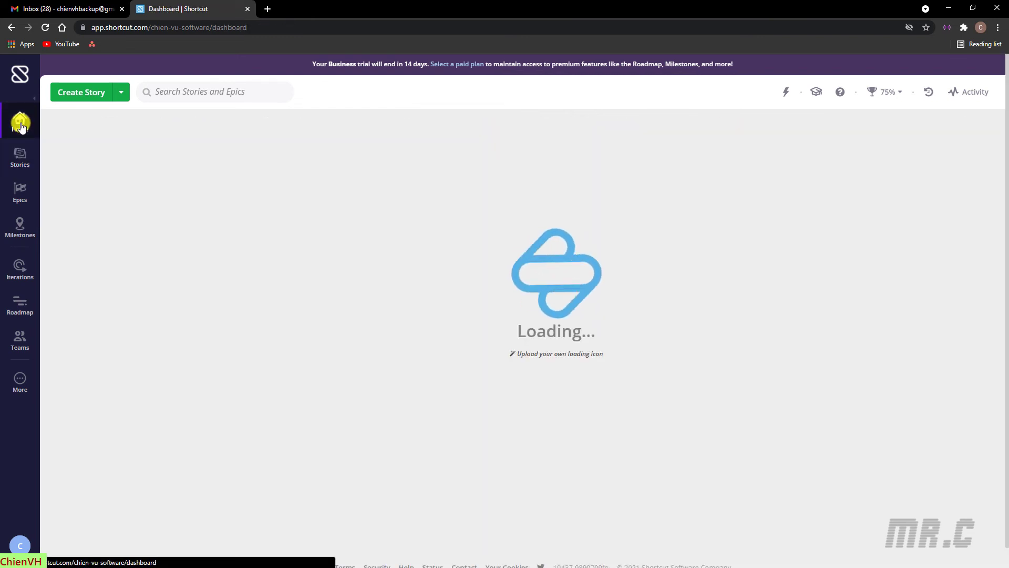
pyautogui.scroll(-1, 841, 341)
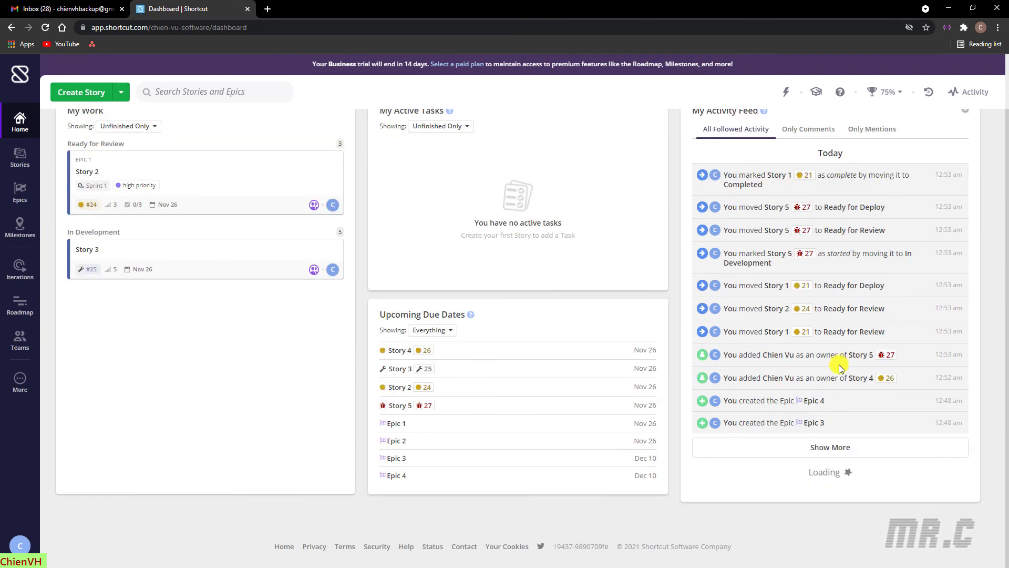
pyautogui.scroll(1, 825, 362)
pyautogui.moveTo(92, 234)
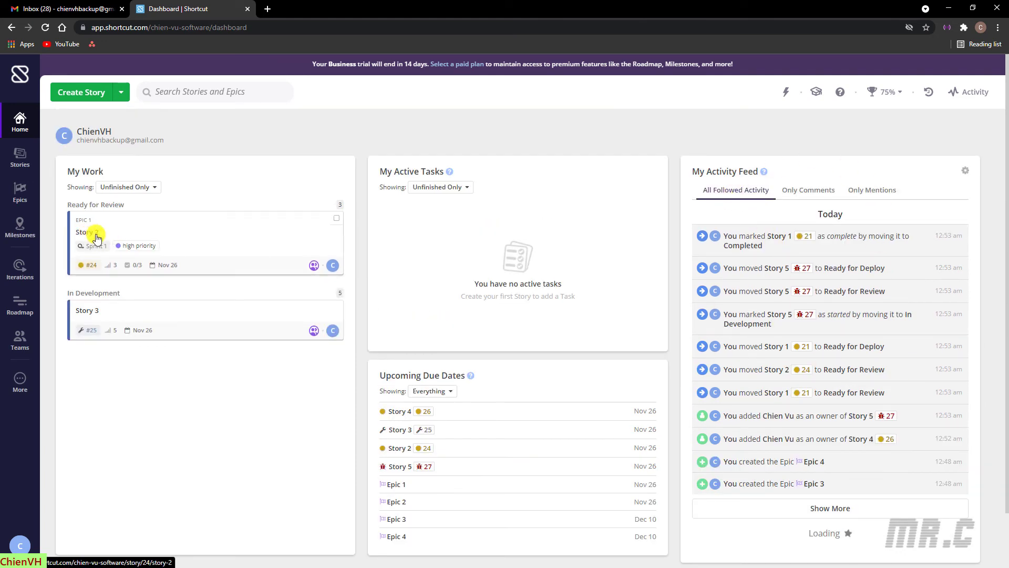
pyautogui.click(138, 188)
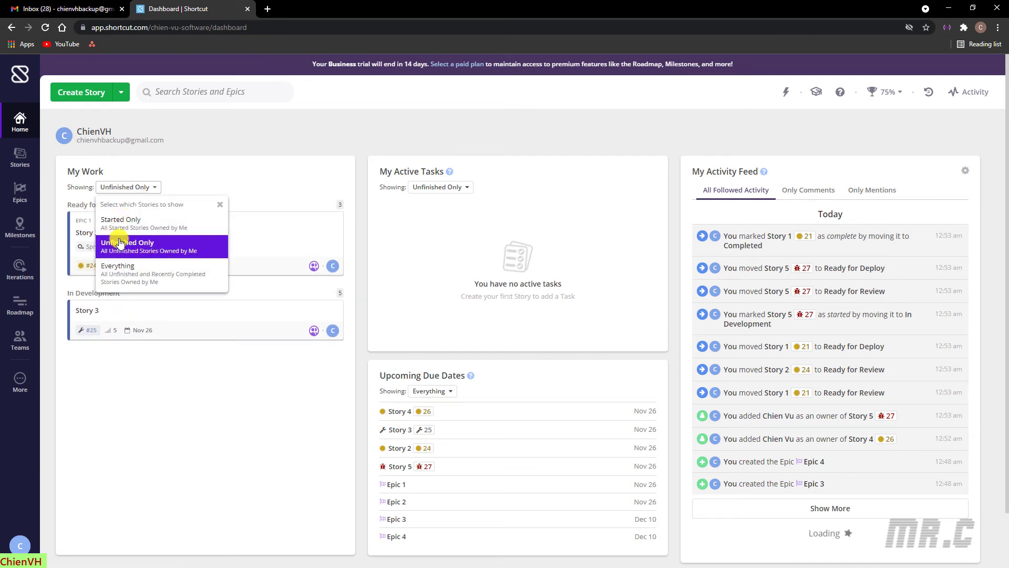
pyautogui.click(131, 220)
pyautogui.click(139, 187)
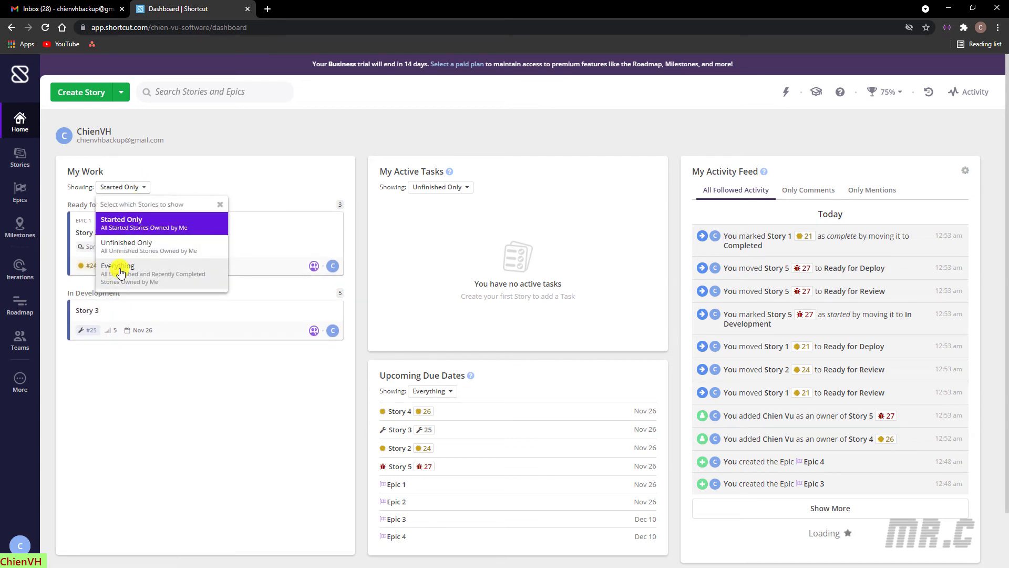
pyautogui.click(117, 264)
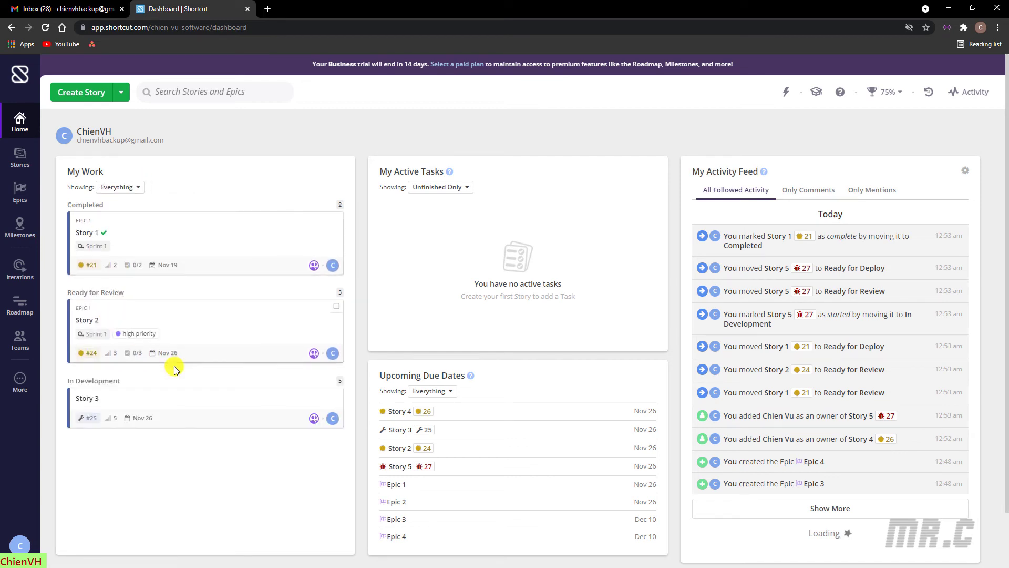
# - Limit Active Tasks to Started Only, then return to the Stories board
pyautogui.click(438, 192)
pyautogui.click(439, 220)
pyautogui.scroll(-2, 440, 347)
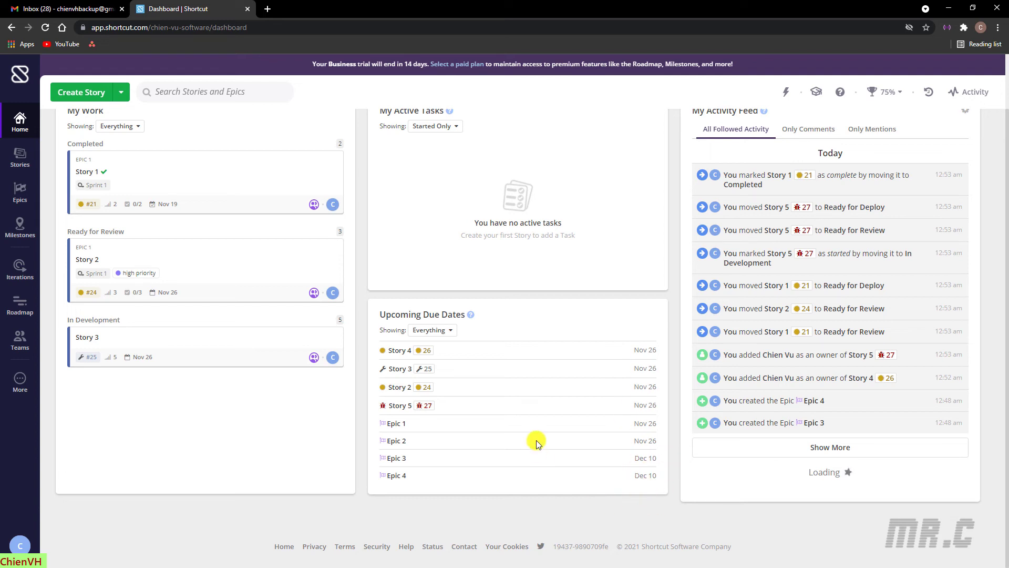
pyautogui.scroll(2, 539, 448)
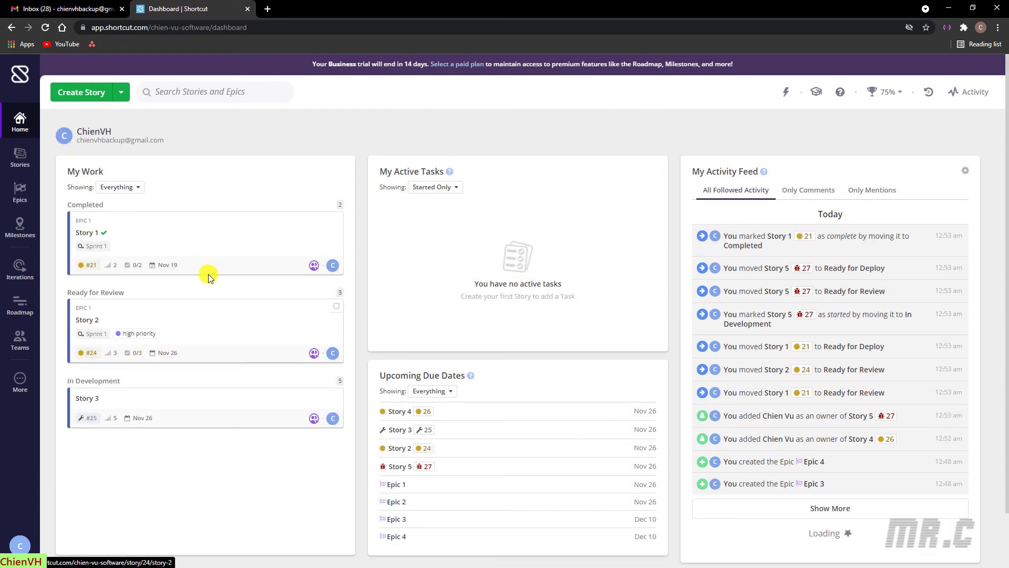
pyautogui.click(20, 152)
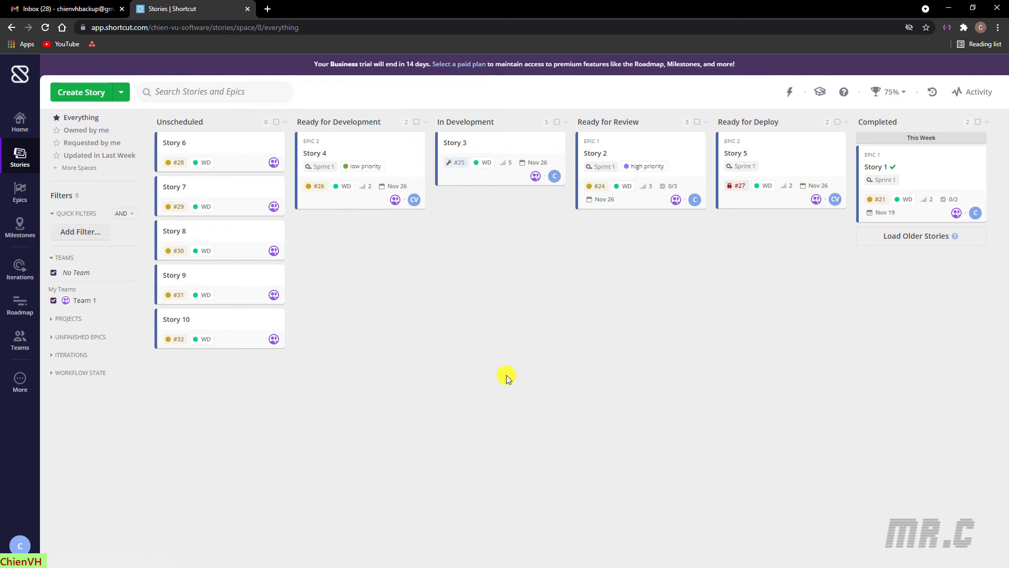
# - Browse Epics and Milestones, then view the Iterations page with Sprint 1 and Sprint 2
pyautogui.click(12, 201)
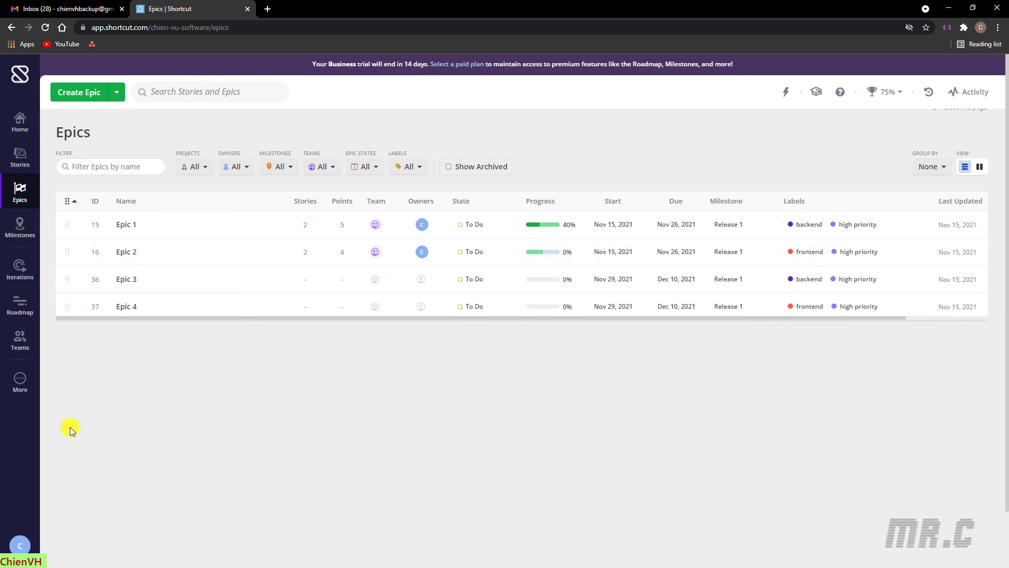
pyautogui.click(20, 226)
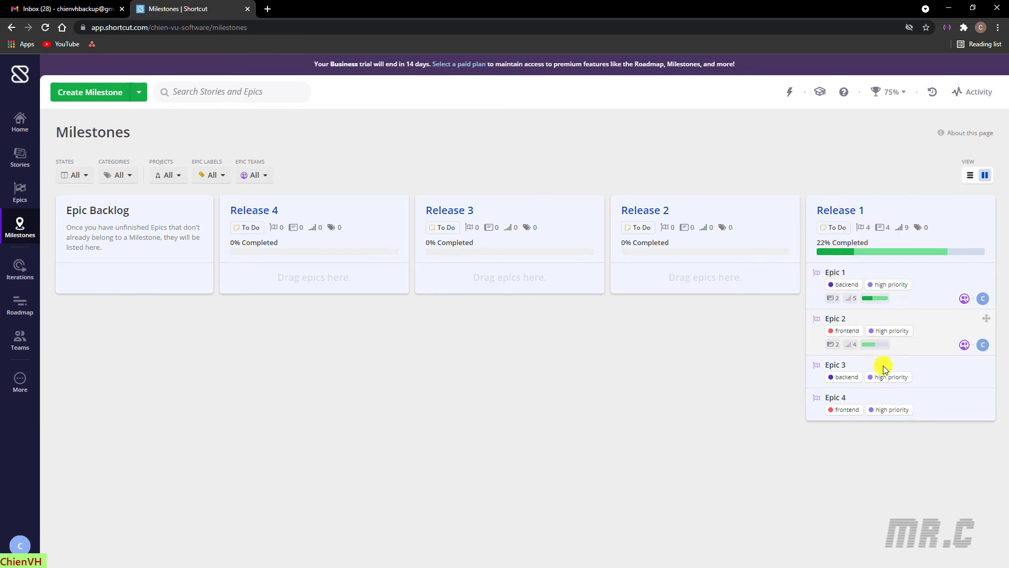
pyautogui.click(19, 267)
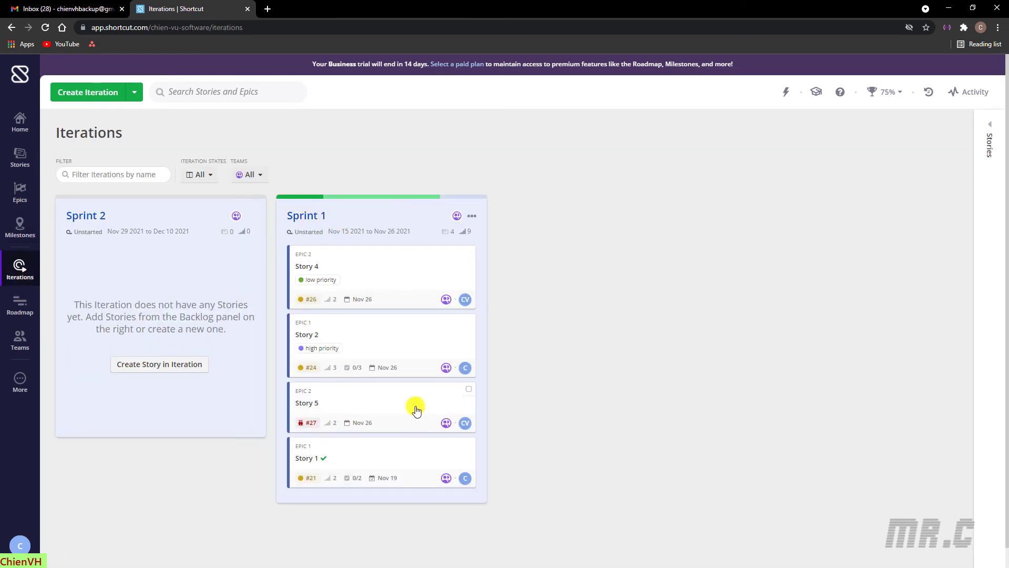
pyautogui.scroll(-1, 389, 471)
pyautogui.scroll(1, 389, 471)
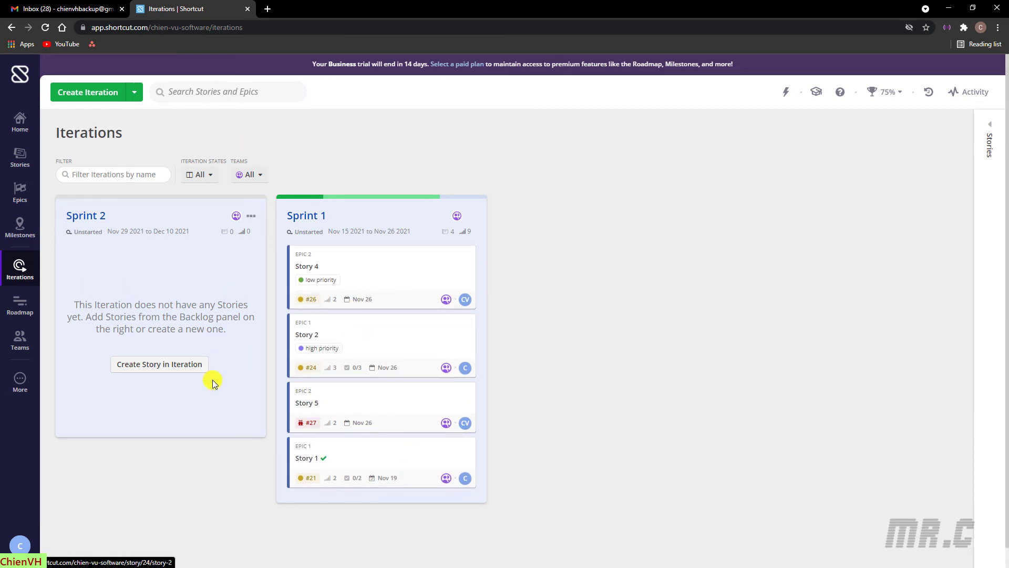
# - Open the Sprint 1 iteration and switch its reports to use Points
pyautogui.click(307, 217)
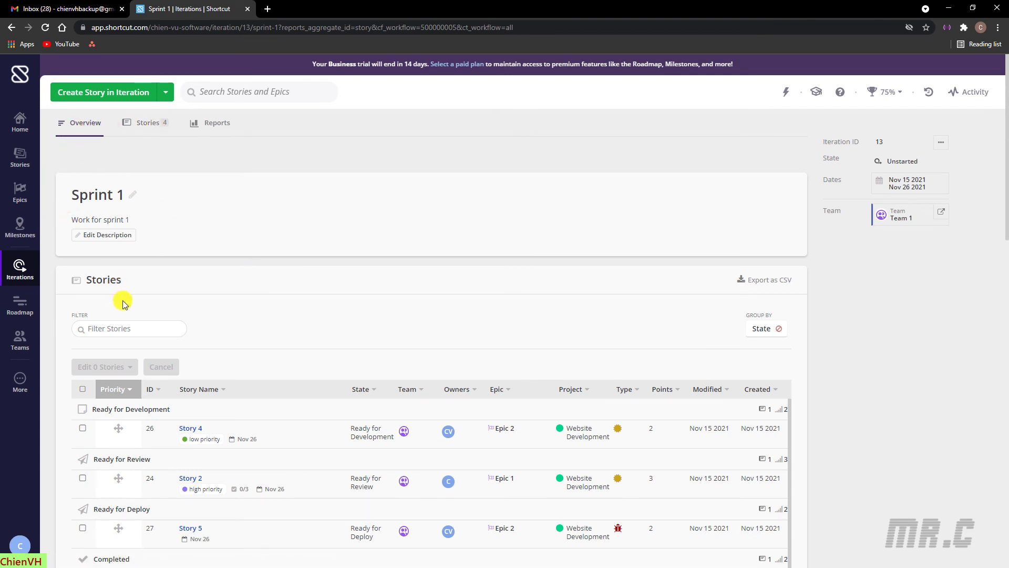
pyautogui.scroll(-1, 169, 324)
pyautogui.scroll(-1, 169, 323)
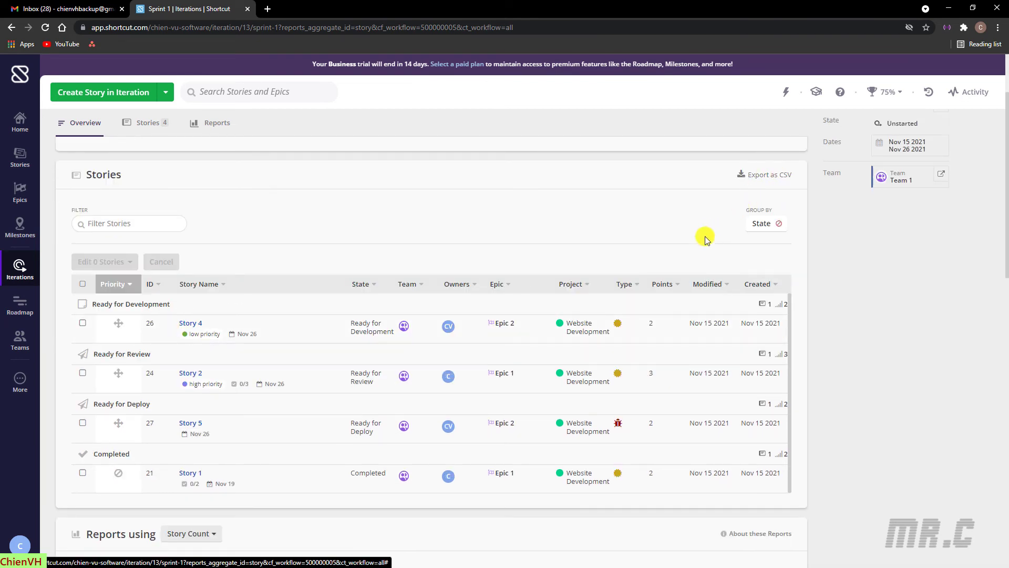
pyautogui.scroll(-2, 689, 241)
pyautogui.scroll(-5, 350, 423)
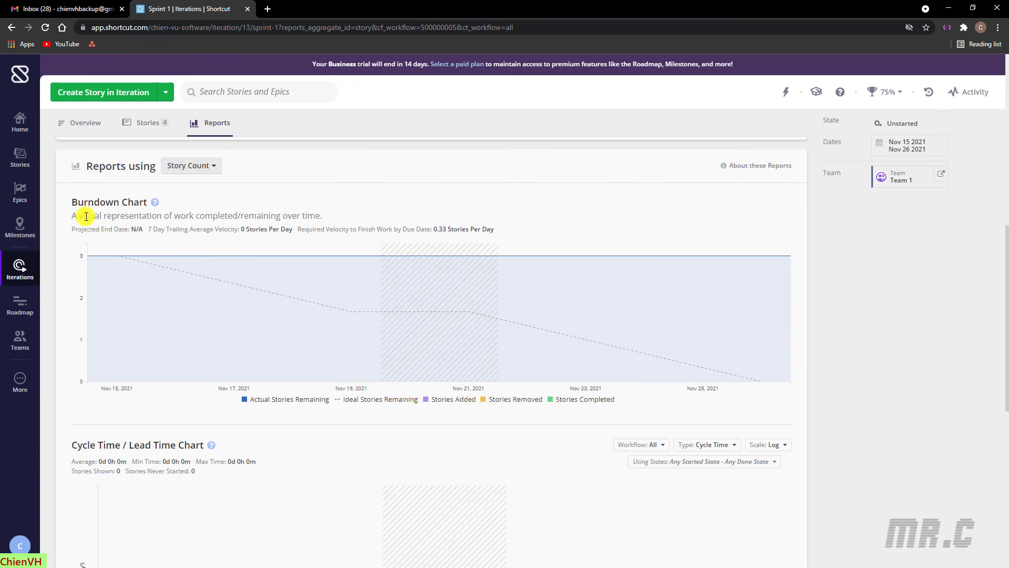
pyautogui.click(199, 165)
pyautogui.click(190, 187)
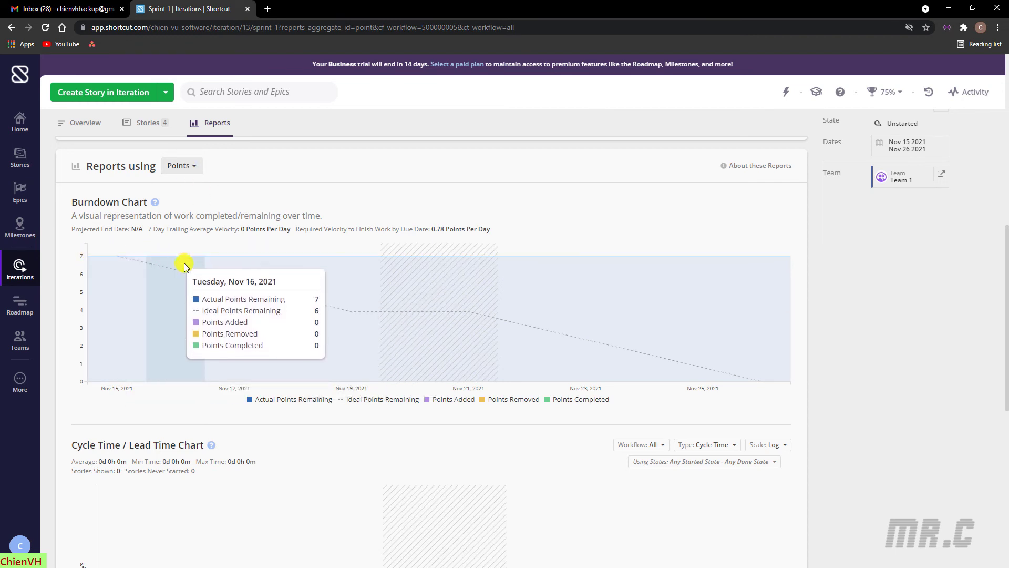
pyautogui.moveTo(526, 316)
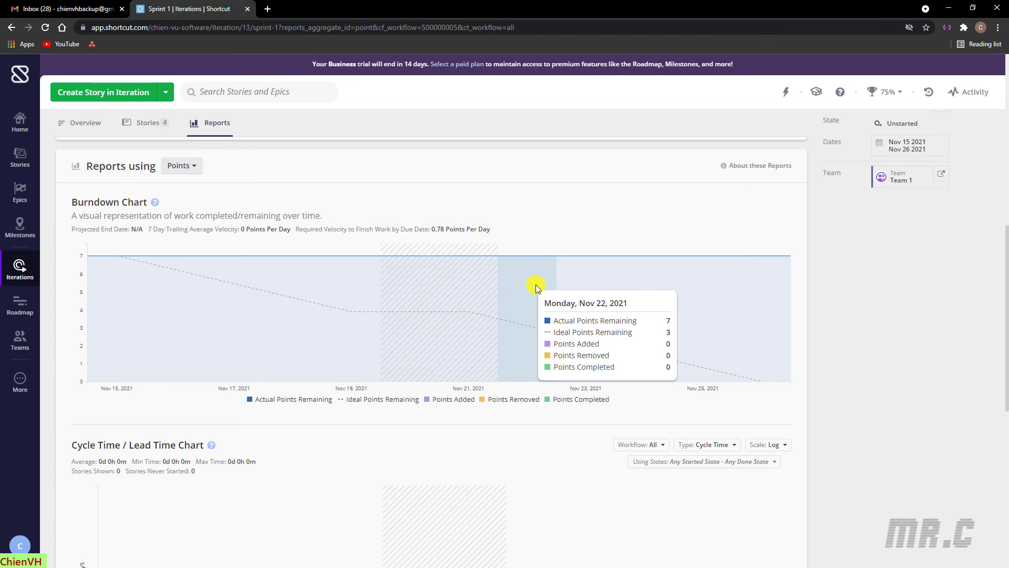
# - Scroll through the Burndown, Cycle Time and Cumulative Flow charts
pyautogui.scroll(-3, 535, 284)
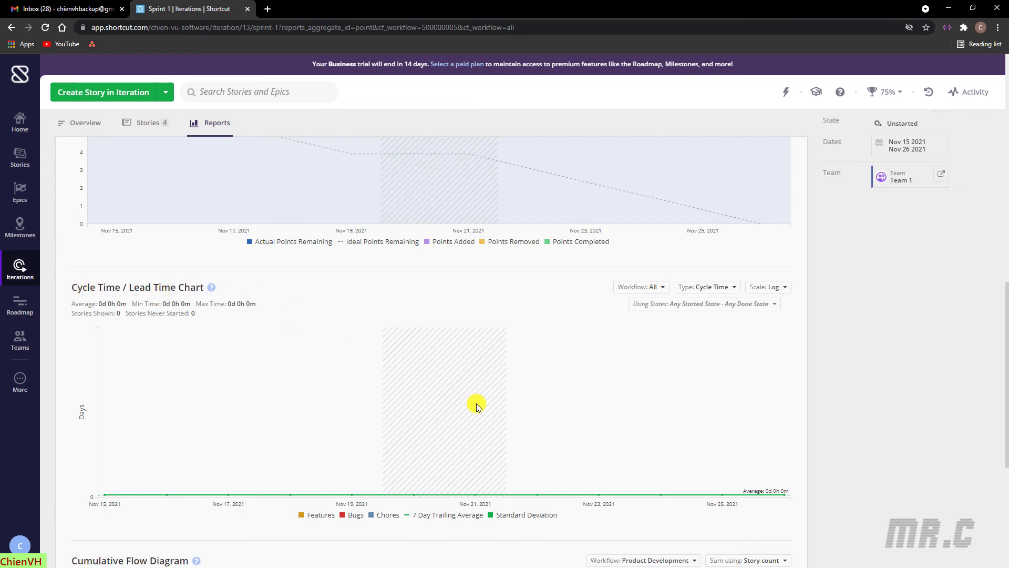
pyautogui.scroll(-2, 300, 471)
pyautogui.scroll(-2, 196, 428)
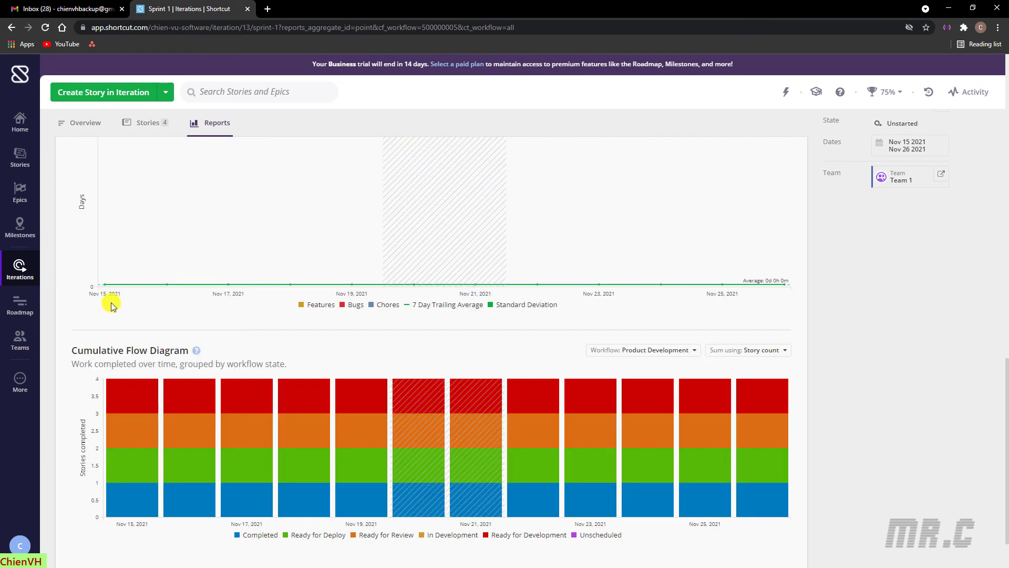
pyautogui.scroll(-1, 81, 386)
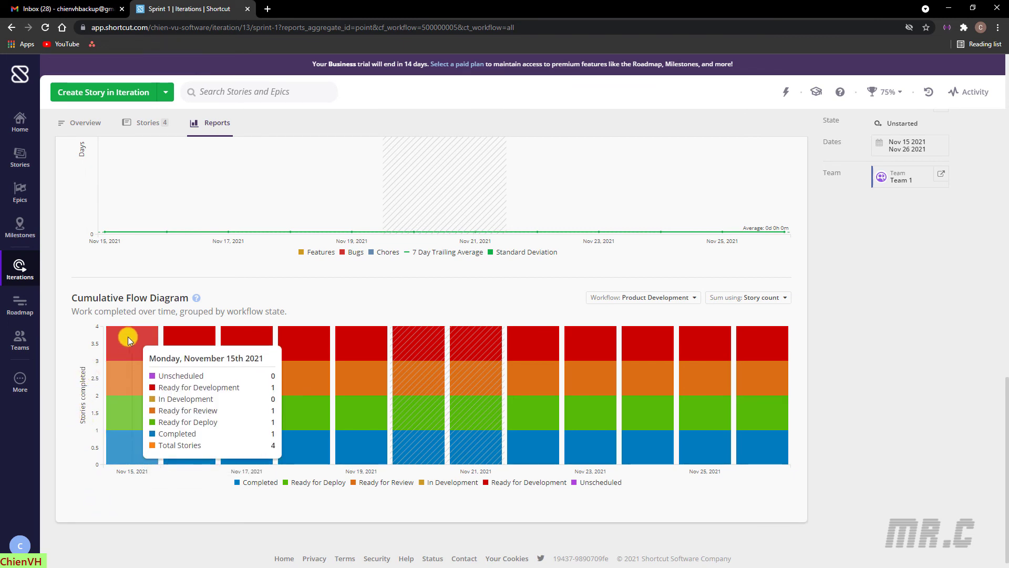
pyautogui.moveTo(132, 339)
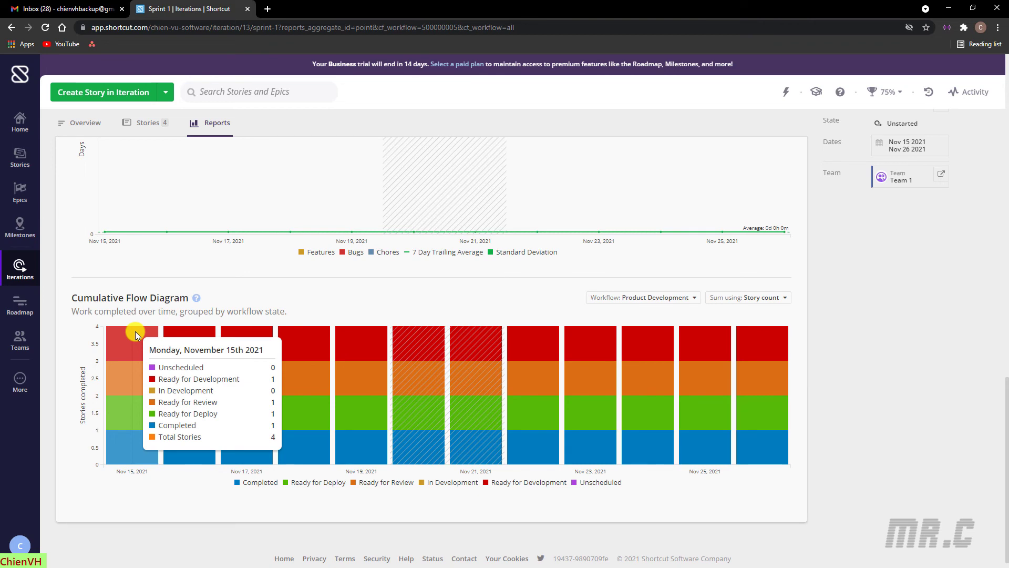
pyautogui.moveTo(189, 379)
pyautogui.scroll(1, 759, 361)
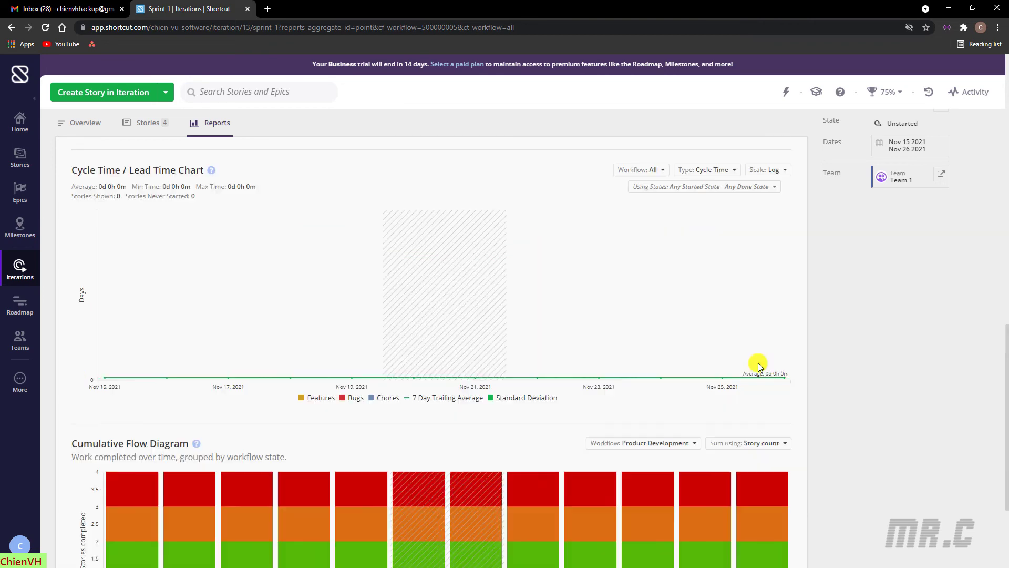
pyautogui.scroll(4, 420, 379)
# - Pass through Roadmap and Teams to the Epics list and open Epic 1
pyautogui.scroll(2, 81, 394)
pyautogui.click(20, 307)
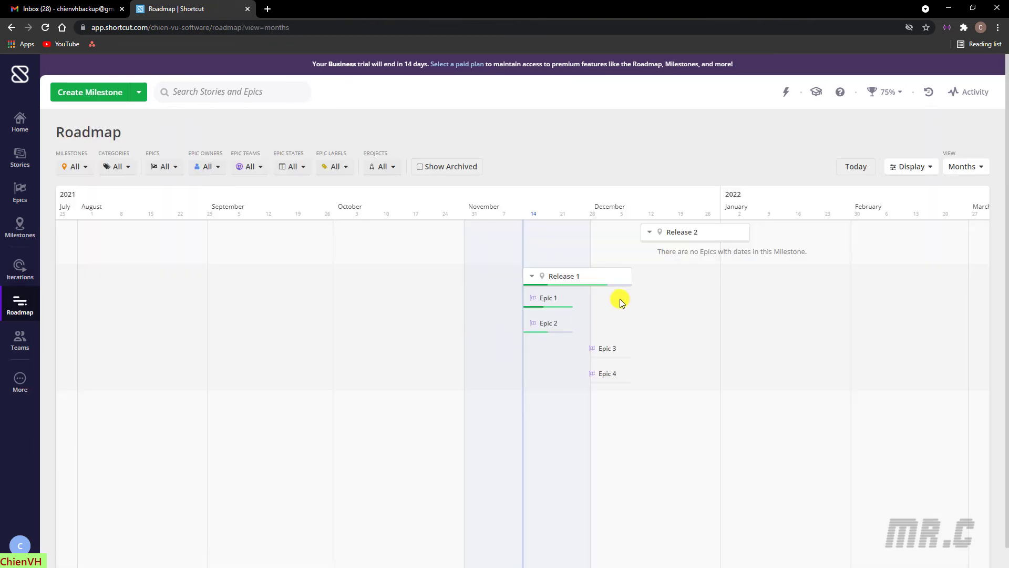
pyautogui.click(16, 336)
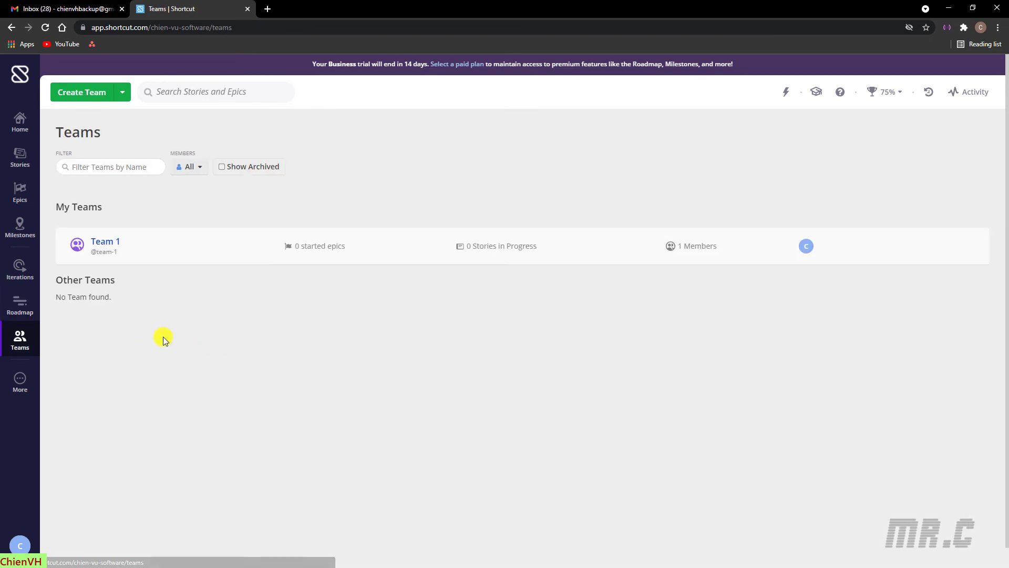
pyautogui.click(20, 191)
pyautogui.click(135, 224)
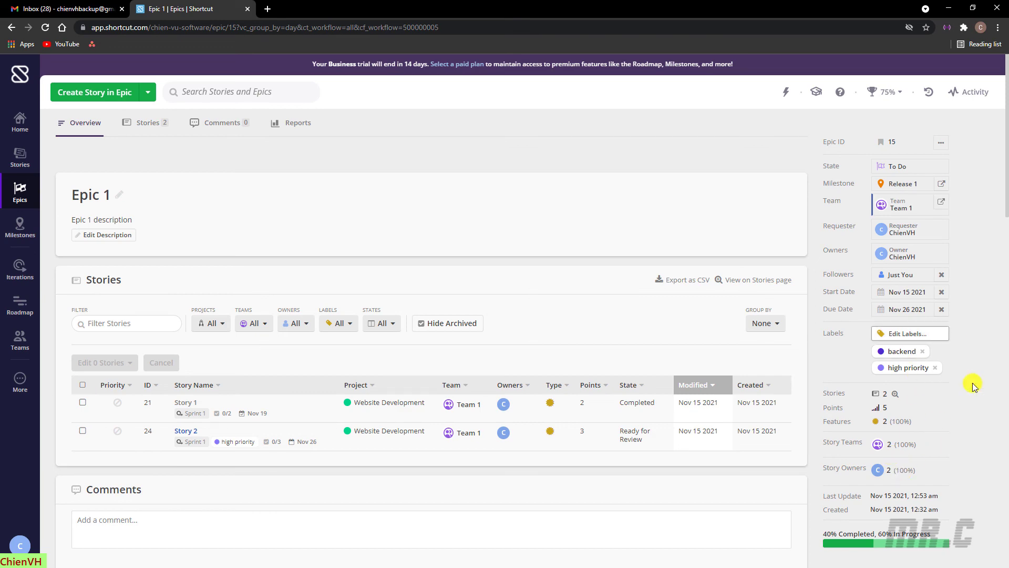
# - Scroll through Epic 1's stories and report charts
pyautogui.scroll(-3, 953, 254)
pyautogui.scroll(-3, 383, 225)
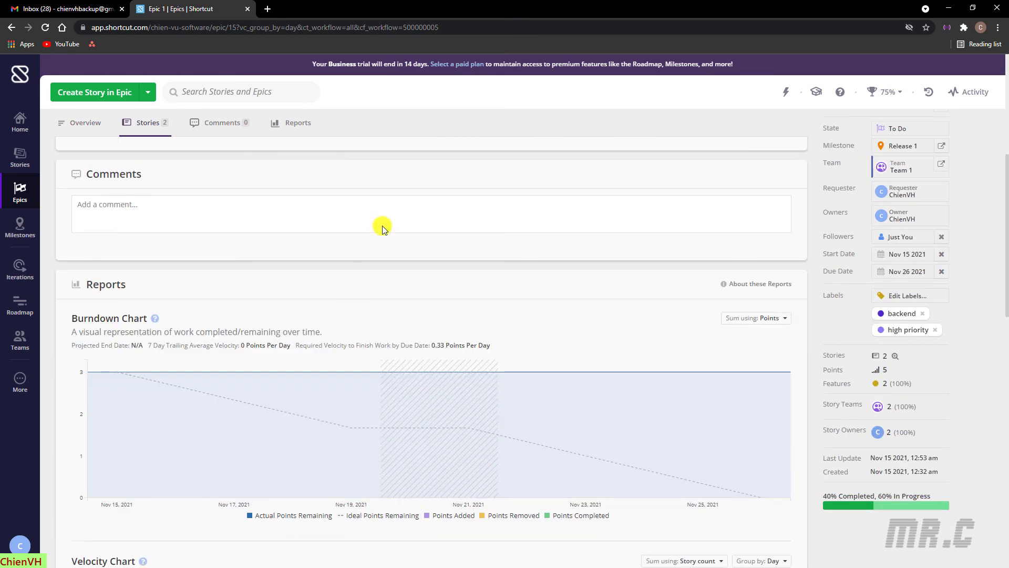
pyautogui.scroll(3, 171, 295)
pyautogui.scroll(-3, 160, 222)
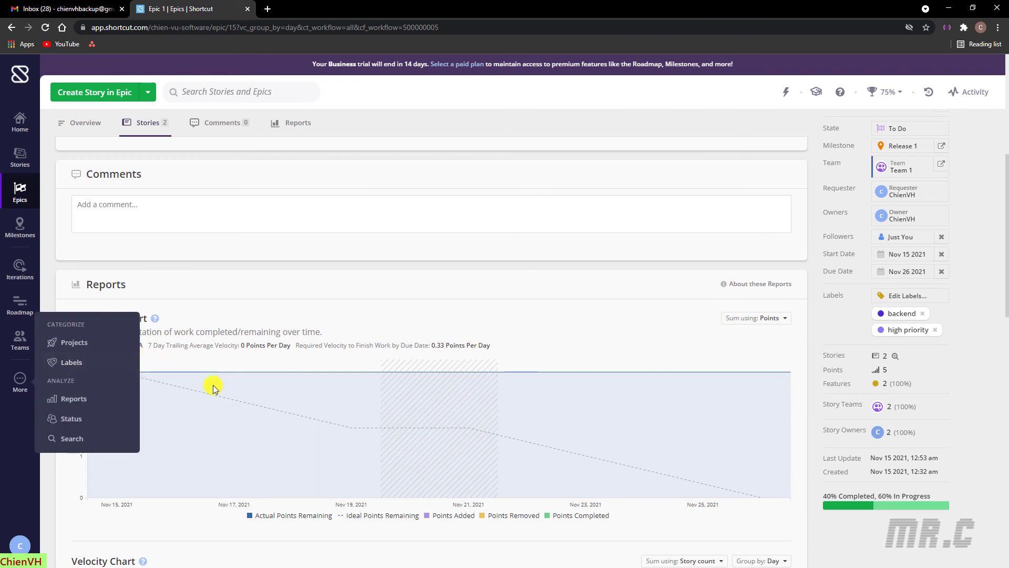
pyautogui.scroll(-2, 481, 376)
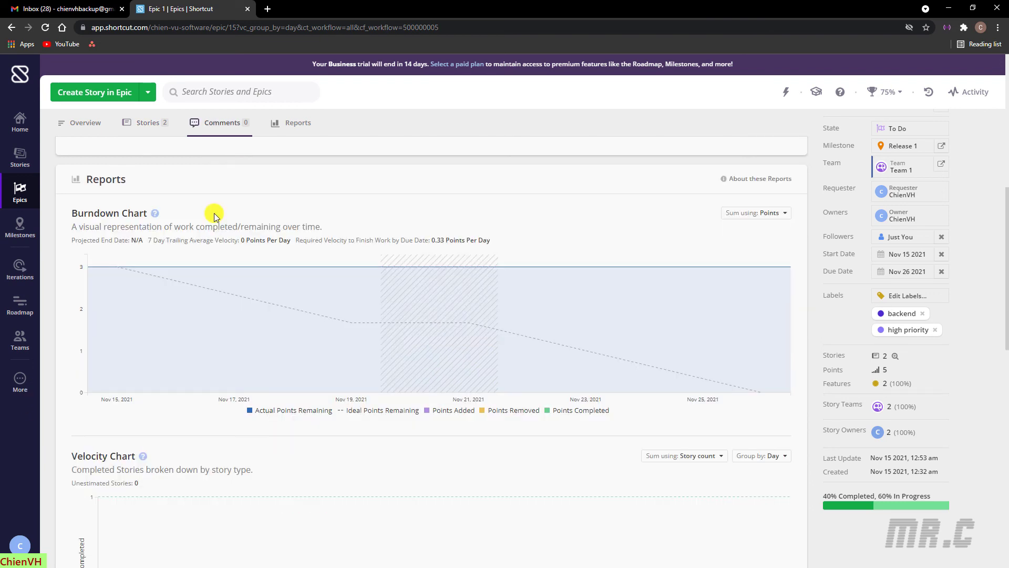
pyautogui.scroll(-3, 215, 216)
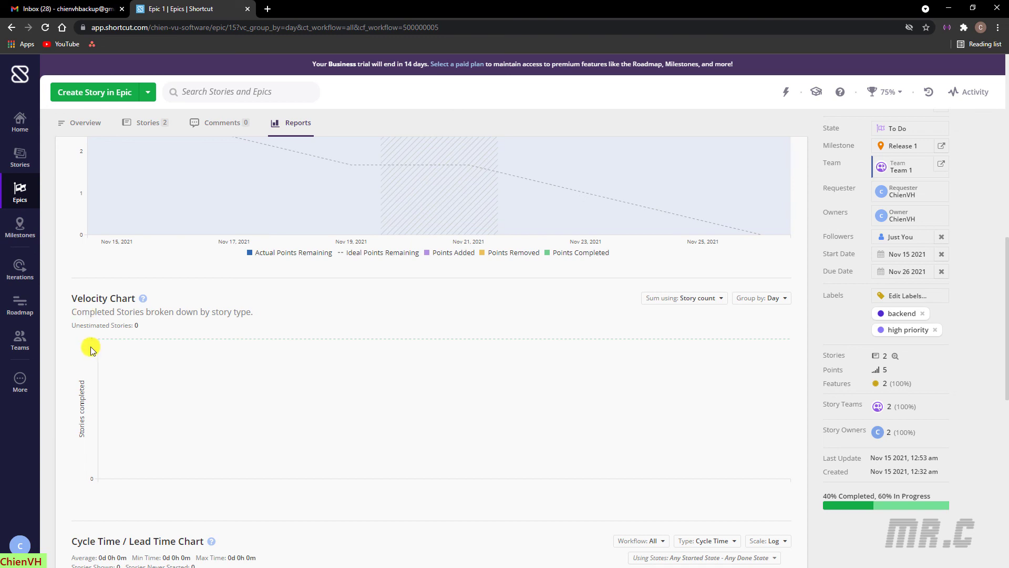
pyautogui.scroll(-5, 131, 349)
pyautogui.scroll(-1, 80, 336)
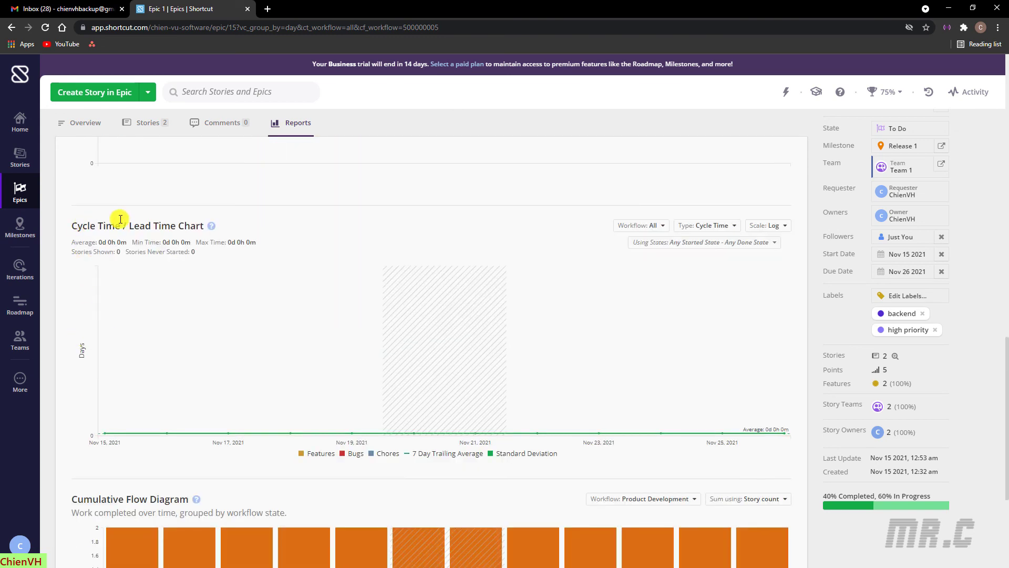
pyautogui.scroll(-3, 119, 219)
pyautogui.scroll(-1, 146, 237)
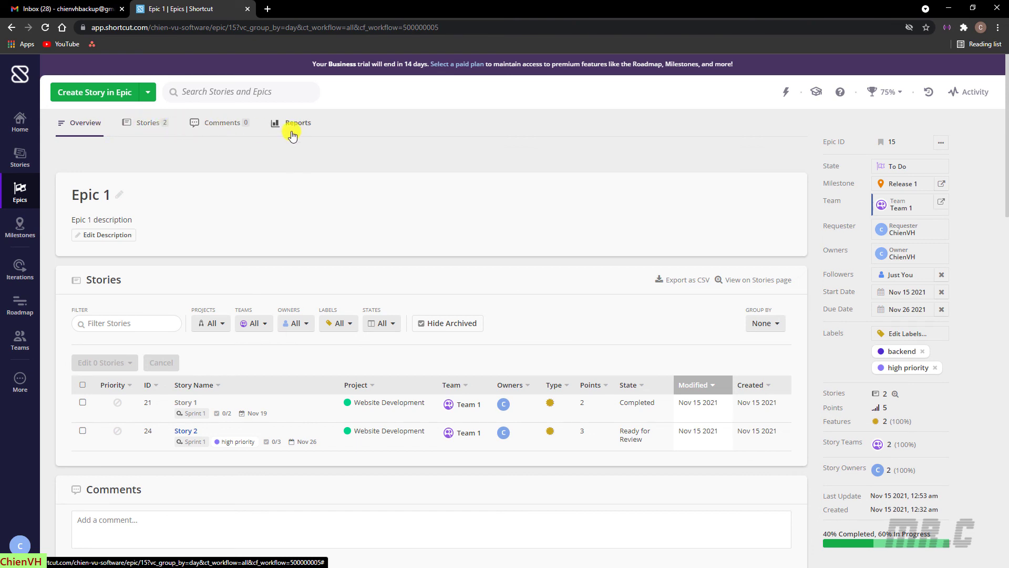
# - On the Stories board, try the owned-by-me and attachments quick filters, then remove both
pyautogui.click(11, 153)
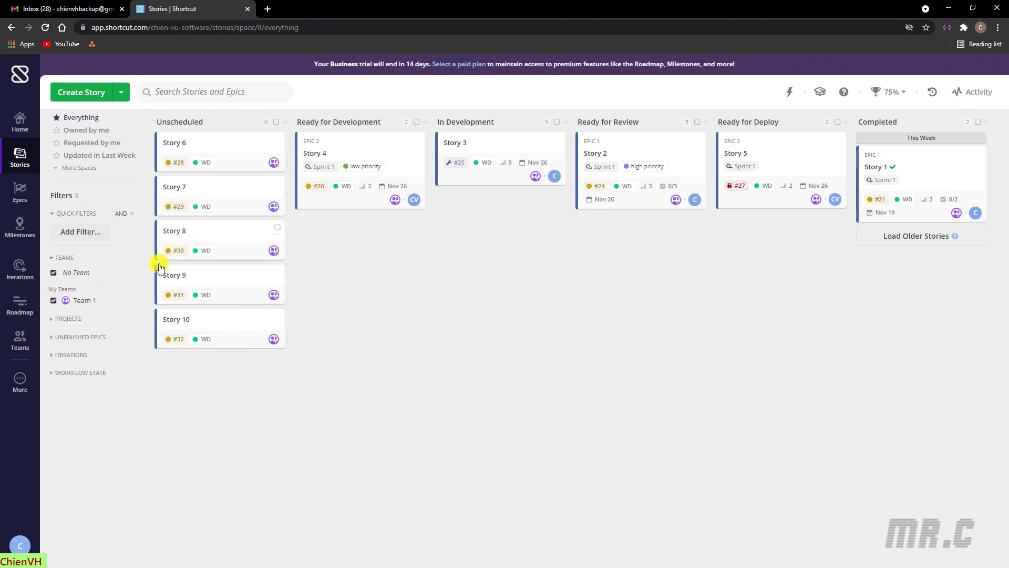
pyautogui.click(82, 231)
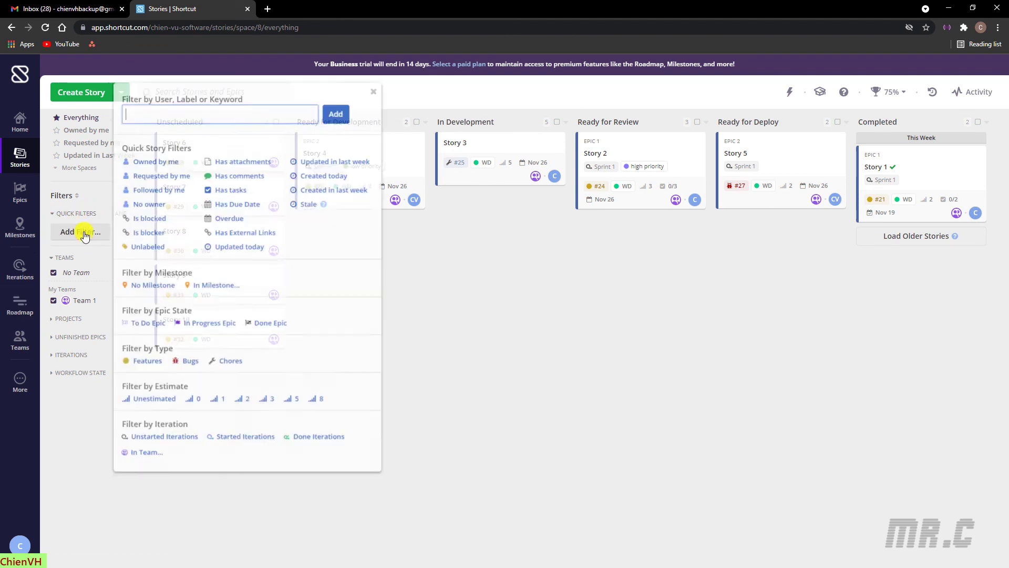
pyautogui.click(157, 162)
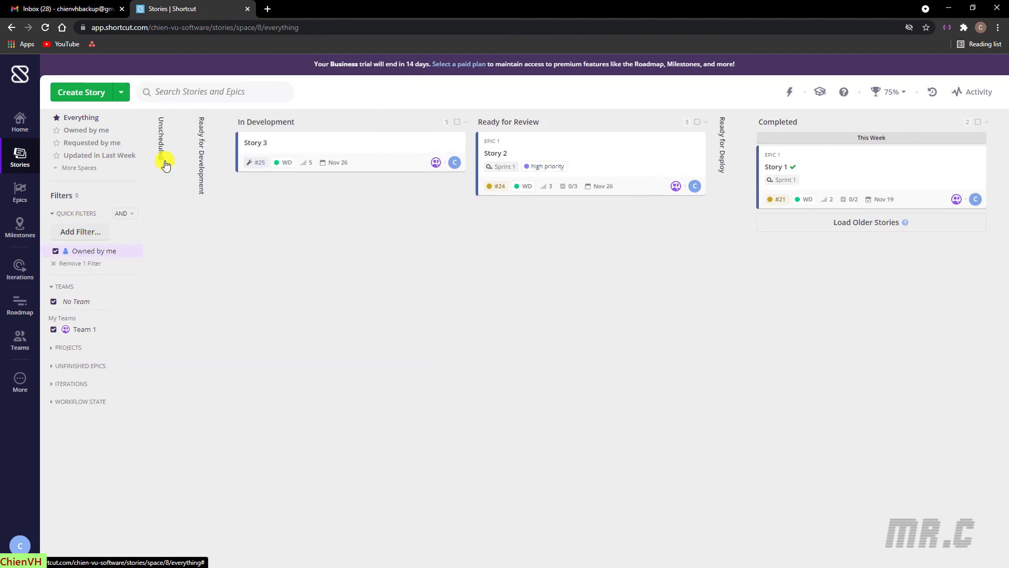
pyautogui.click(79, 244)
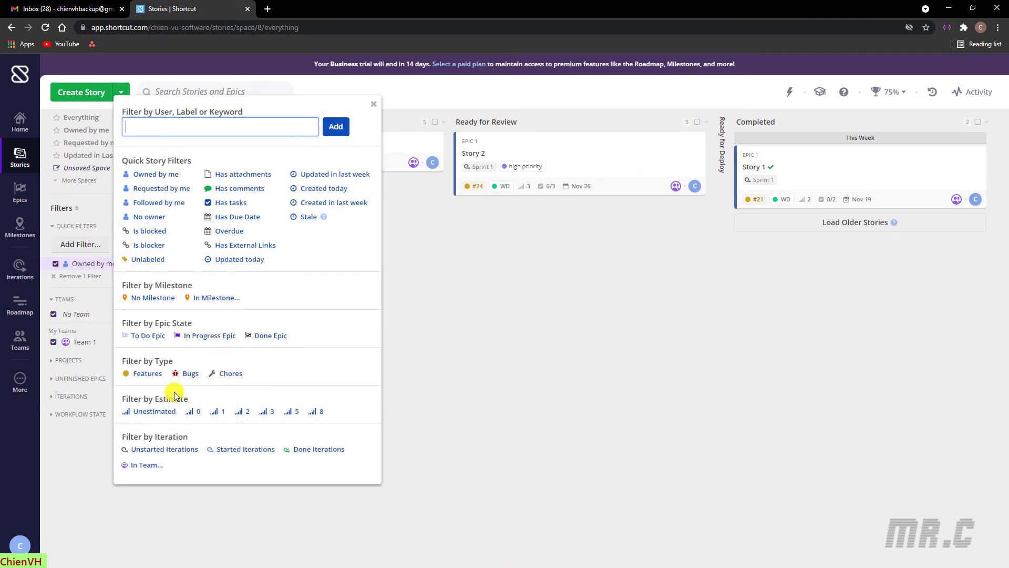
pyautogui.click(239, 175)
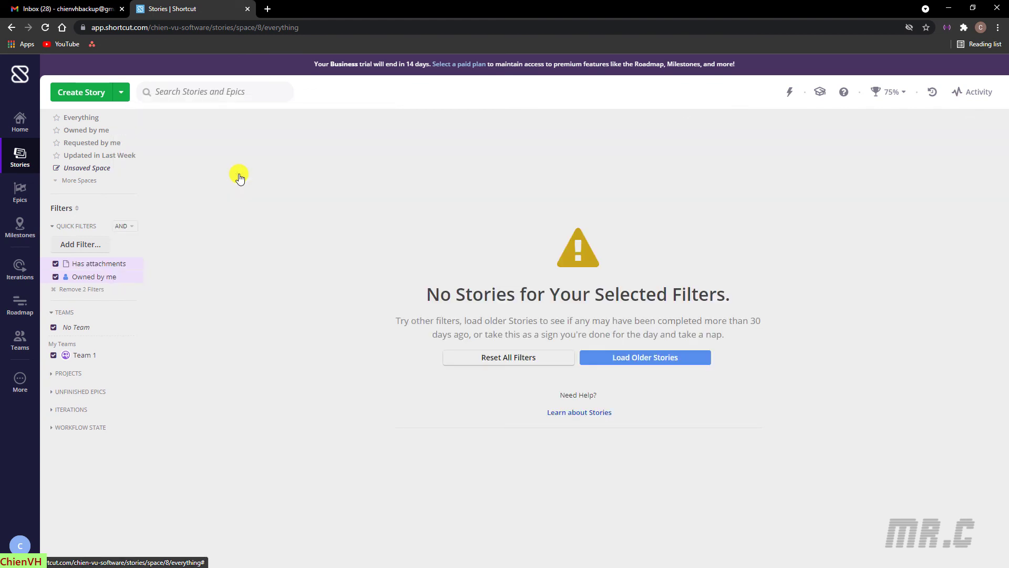
pyautogui.click(55, 263)
pyautogui.click(55, 277)
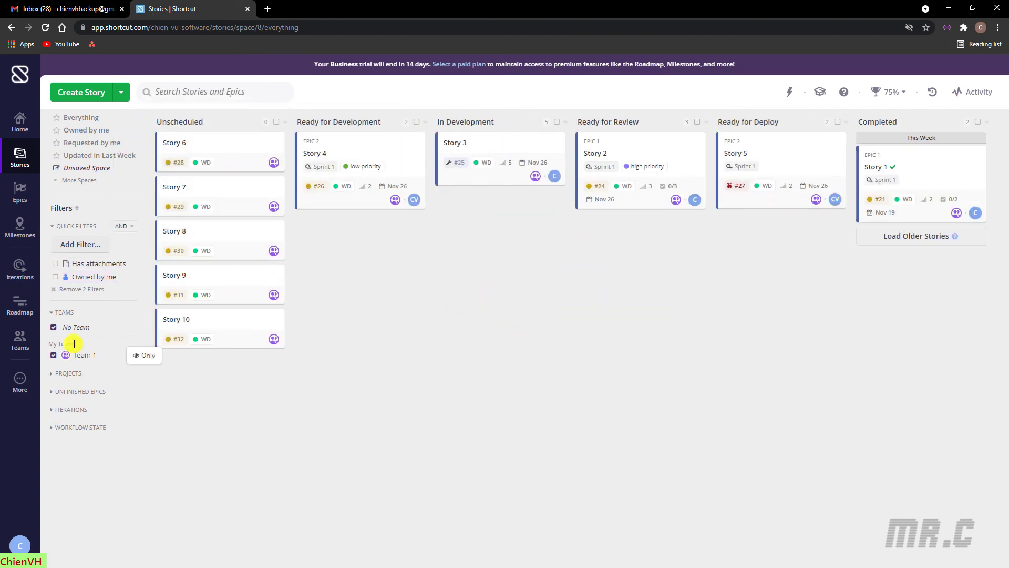
# - Keep the Website Development project on and filter iterations to Sprint 1 only
pyautogui.click(51, 373)
pyautogui.moveTo(76, 416)
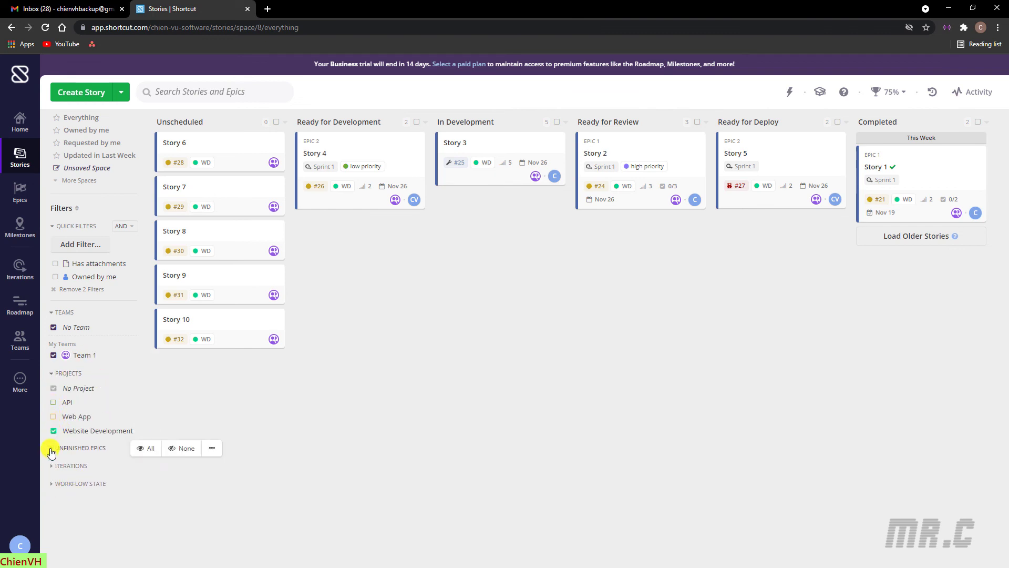
pyautogui.click(53, 431)
pyautogui.click(53, 430)
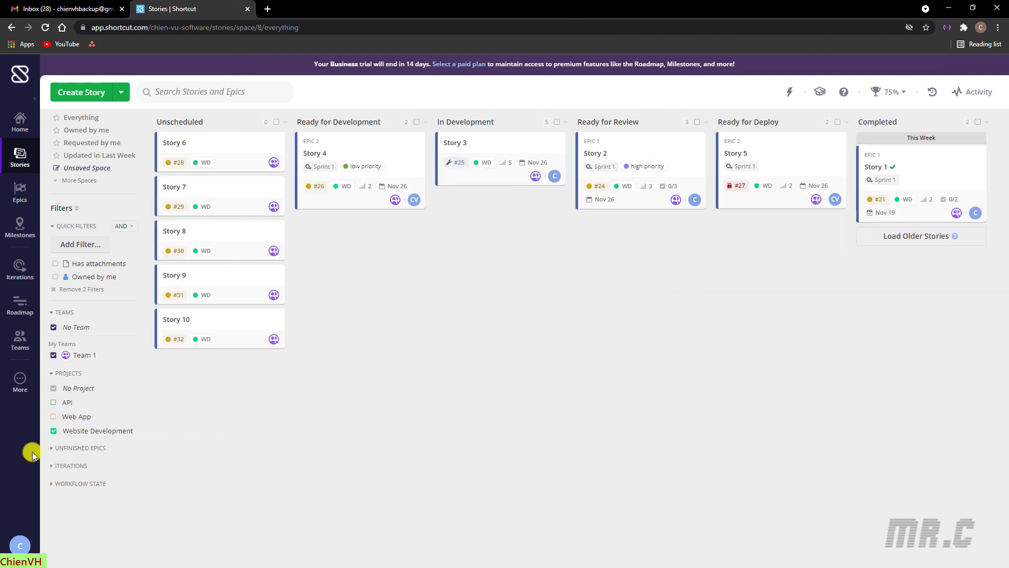
pyautogui.click(52, 465)
pyautogui.click(53, 493)
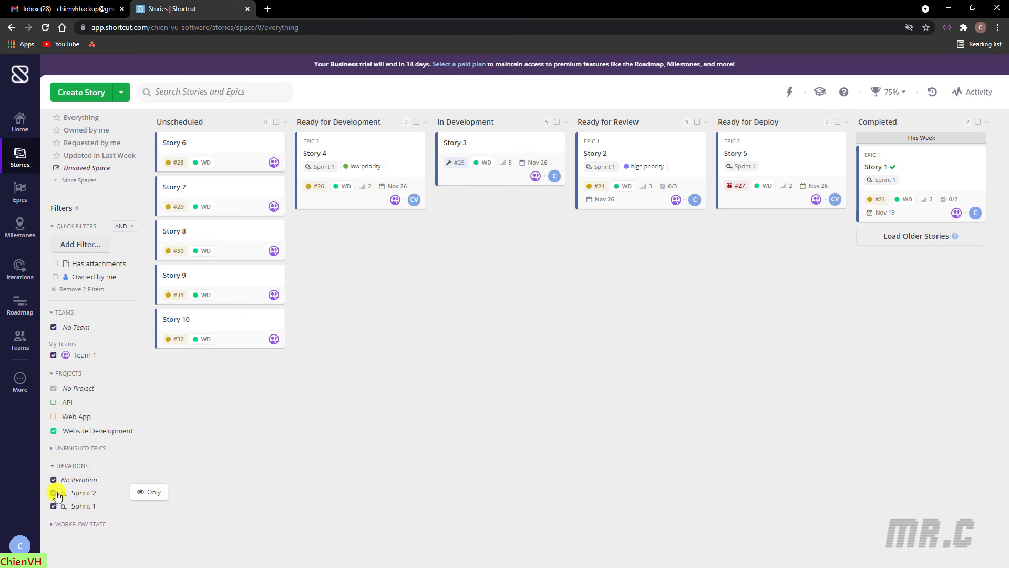
pyautogui.click(53, 505)
pyautogui.click(53, 479)
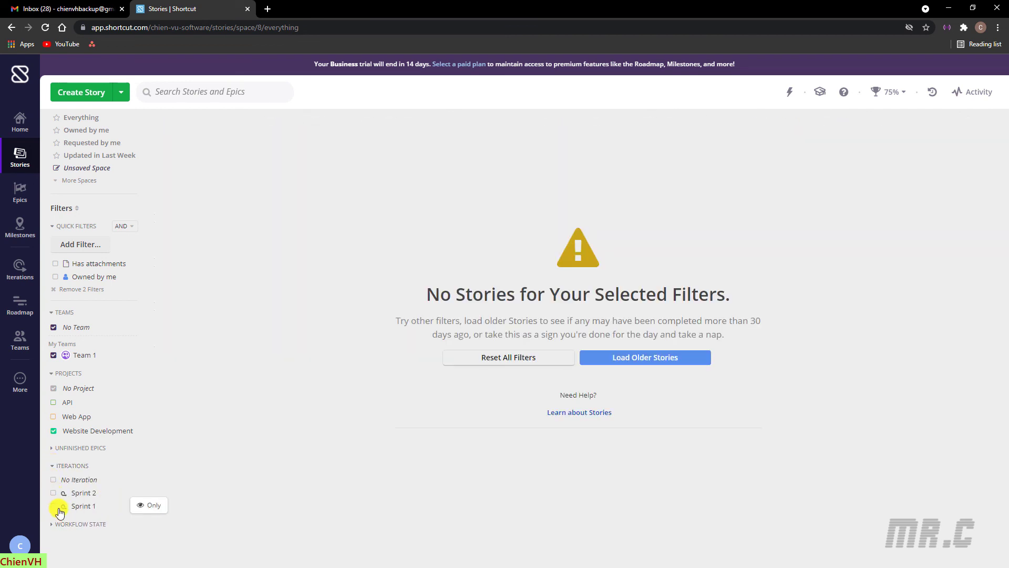
pyautogui.click(53, 505)
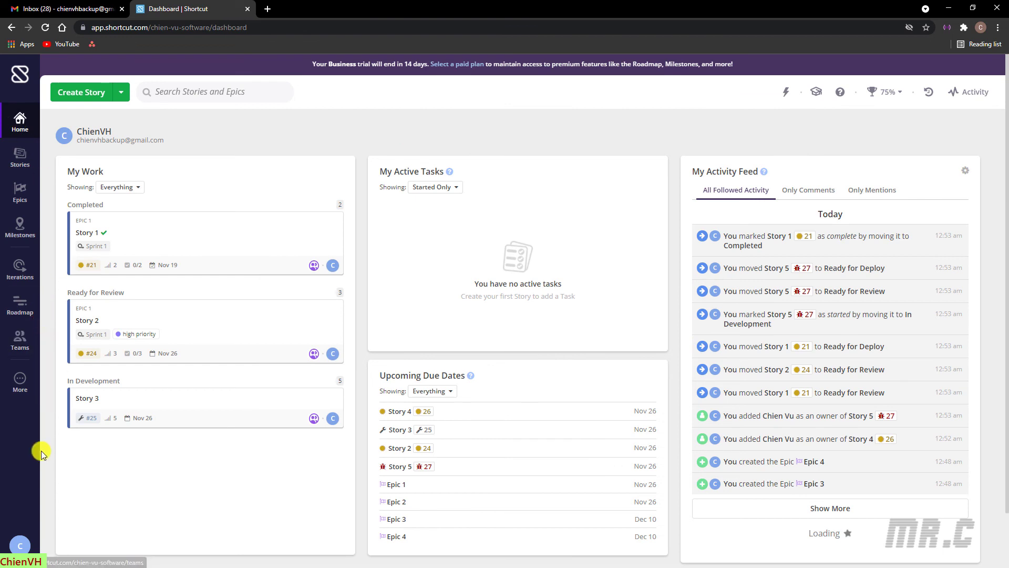
pyautogui.moveTo(20, 383)
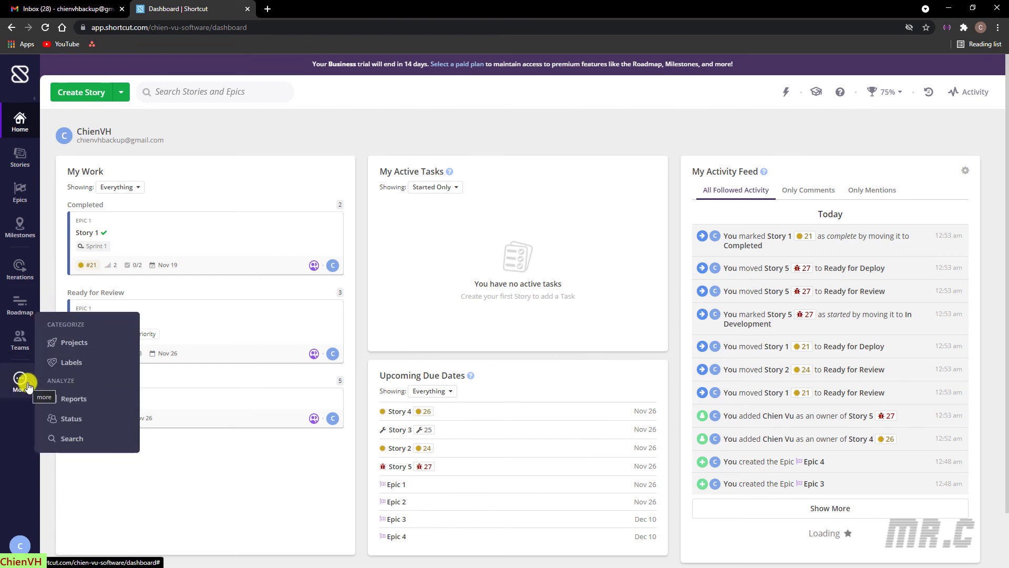
pyautogui.click(88, 403)
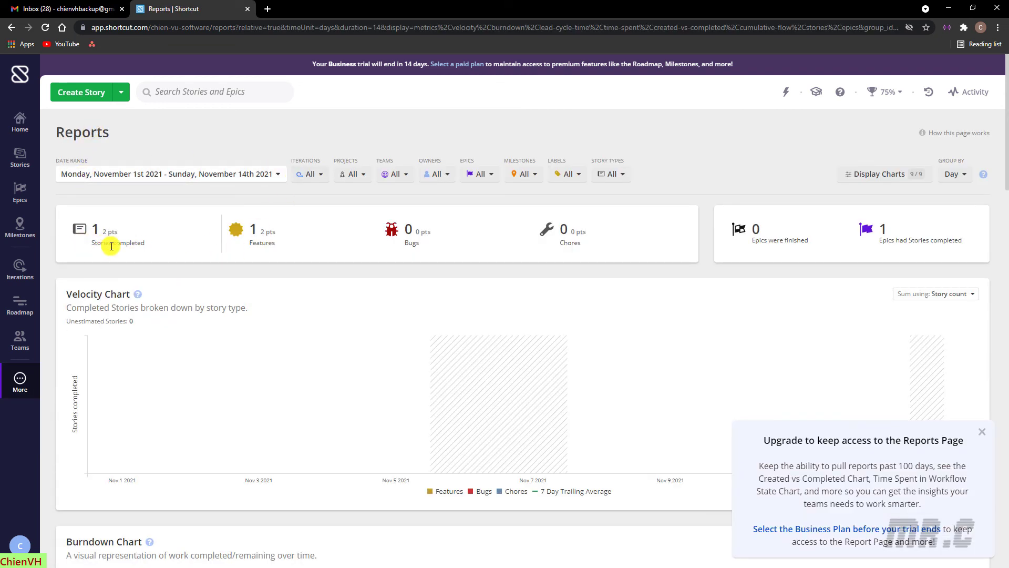
pyautogui.scroll(-3, 897, 221)
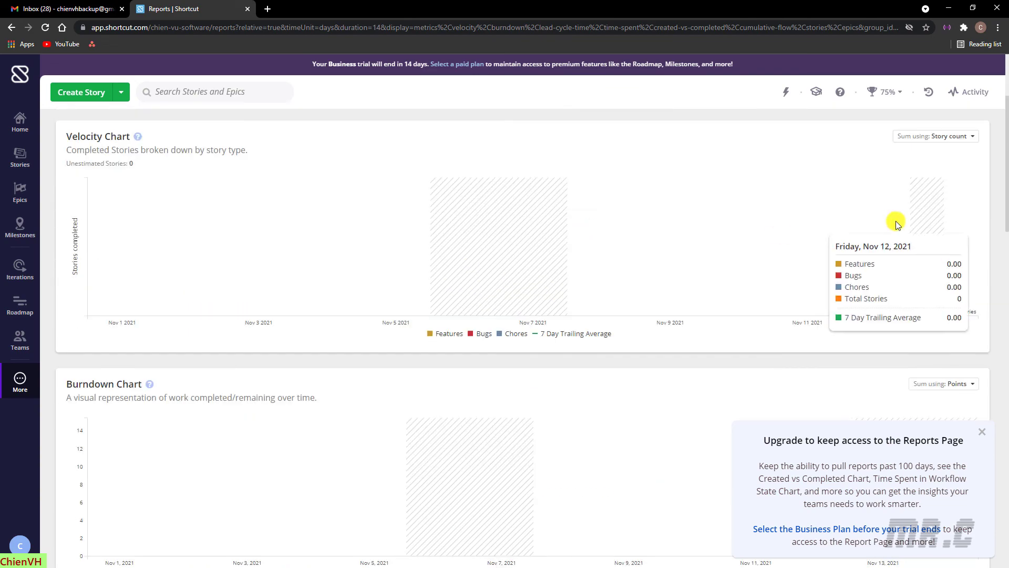
pyautogui.scroll(-7, 910, 247)
pyautogui.scroll(-4, 248, 360)
pyautogui.scroll(-7, 148, 353)
pyautogui.scroll(-2, 149, 354)
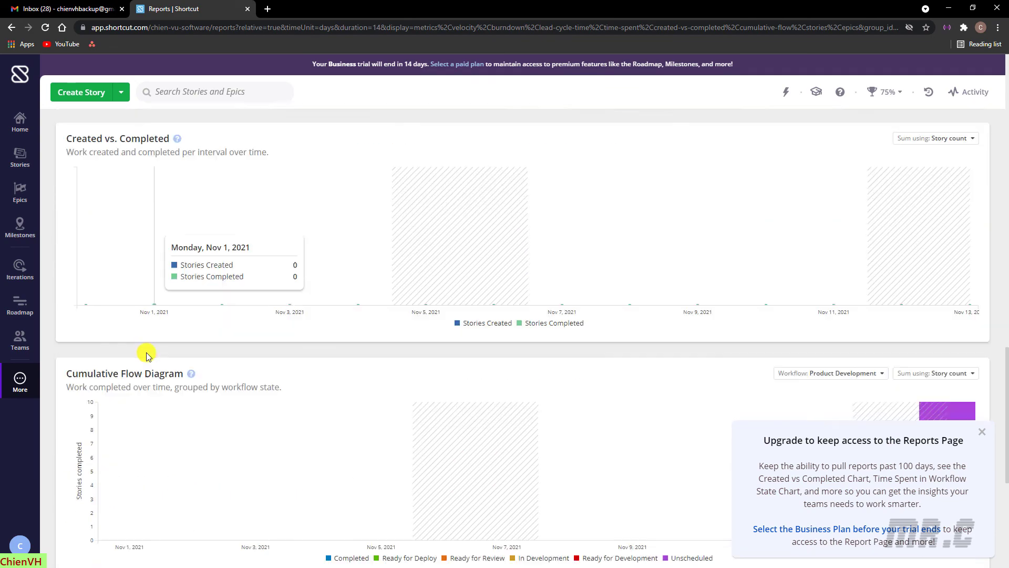
pyautogui.scroll(-5, 144, 349)
pyautogui.scroll(3, 142, 355)
pyautogui.scroll(4, 95, 293)
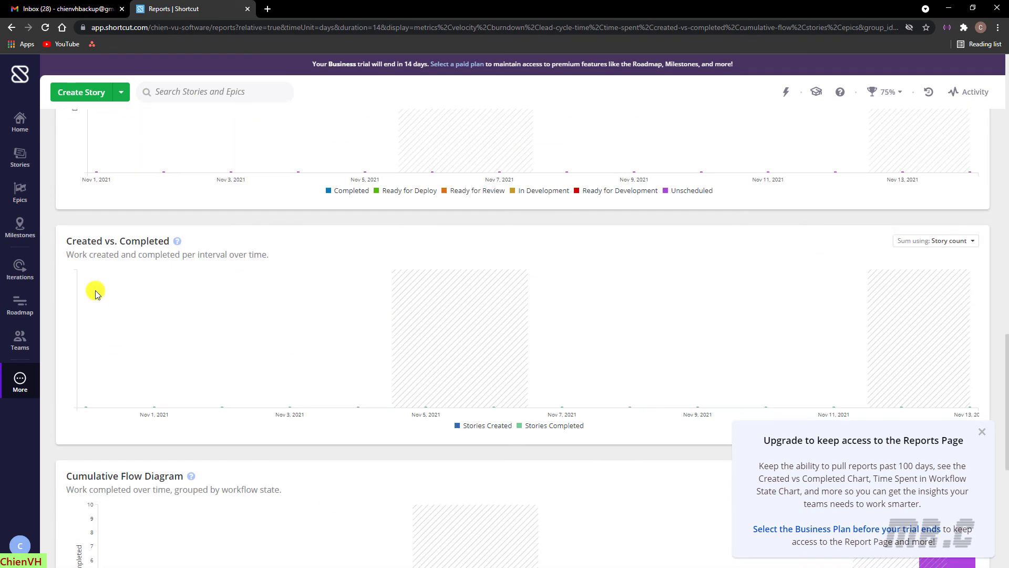
pyautogui.scroll(-7, 95, 291)
pyautogui.scroll(8, 127, 504)
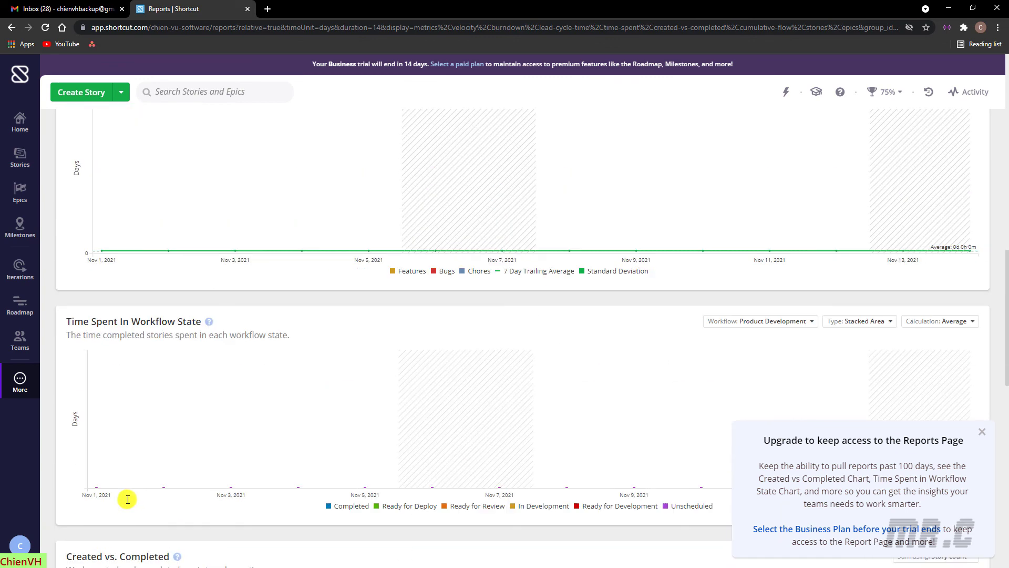
pyautogui.scroll(10, 127, 502)
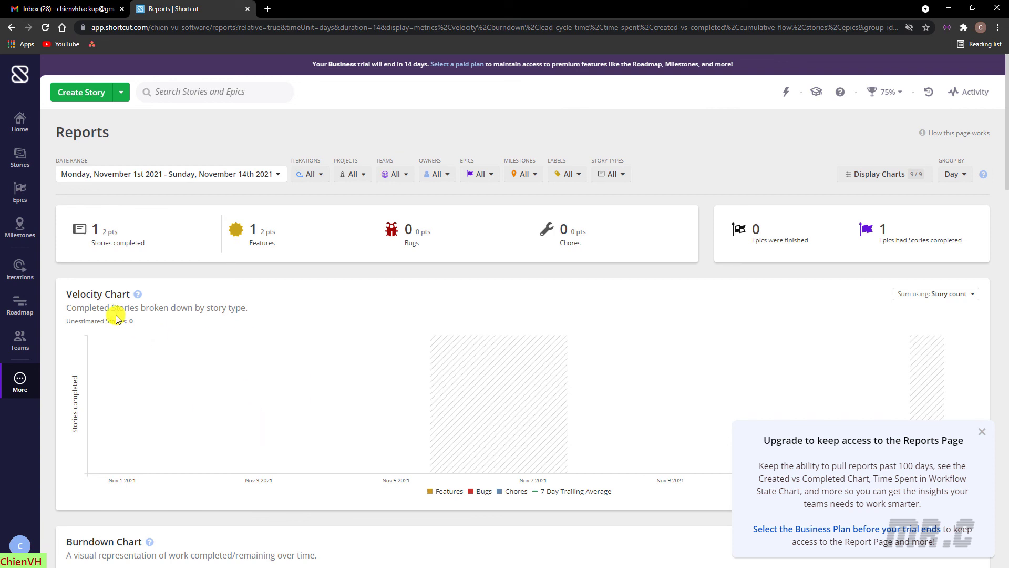
pyautogui.scroll(-3, 116, 316)
pyautogui.scroll(-2, 116, 317)
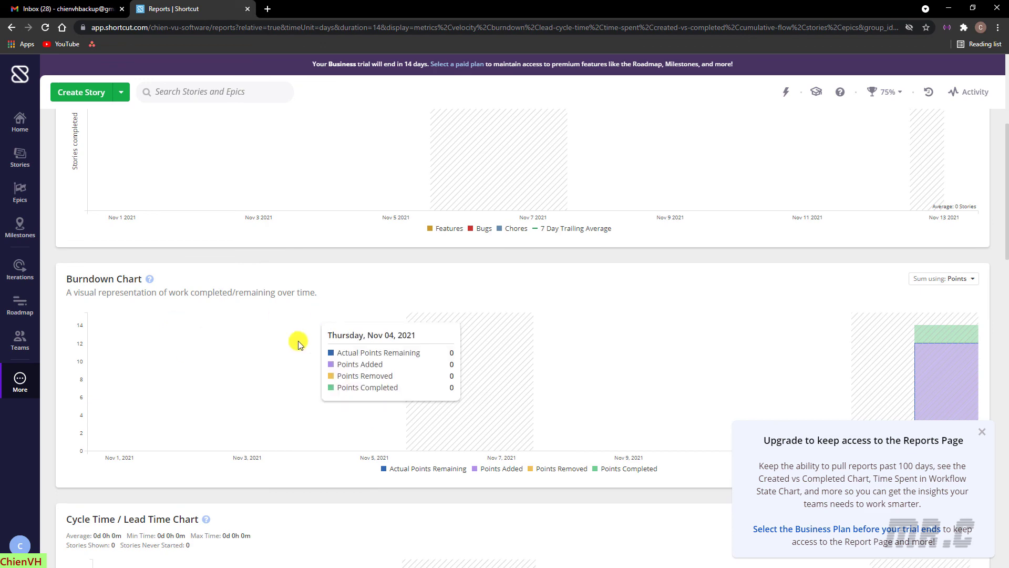
pyautogui.scroll(5, 294, 342)
pyautogui.click(277, 174)
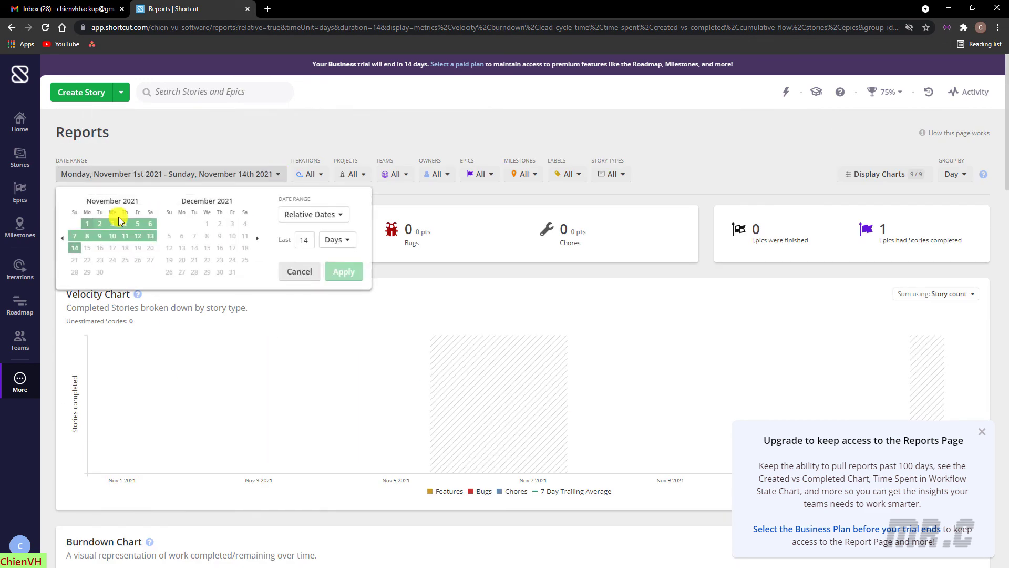
pyautogui.click(287, 271)
pyautogui.scroll(-3, 126, 400)
pyautogui.scroll(-5, 105, 368)
pyautogui.scroll(-2, 89, 333)
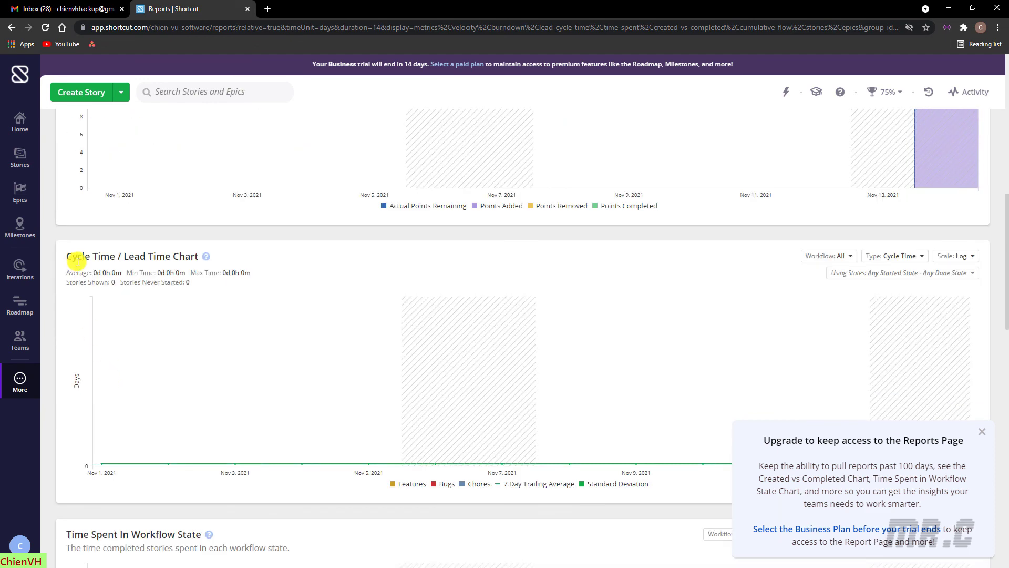
pyautogui.scroll(-2, 89, 270)
pyautogui.scroll(-2, 105, 284)
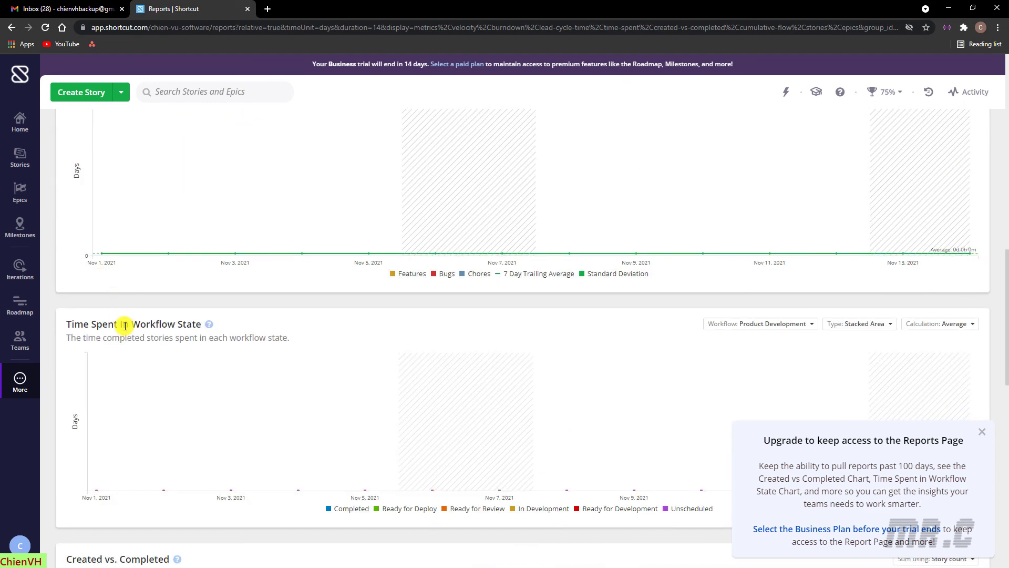
pyautogui.scroll(-5, 183, 357)
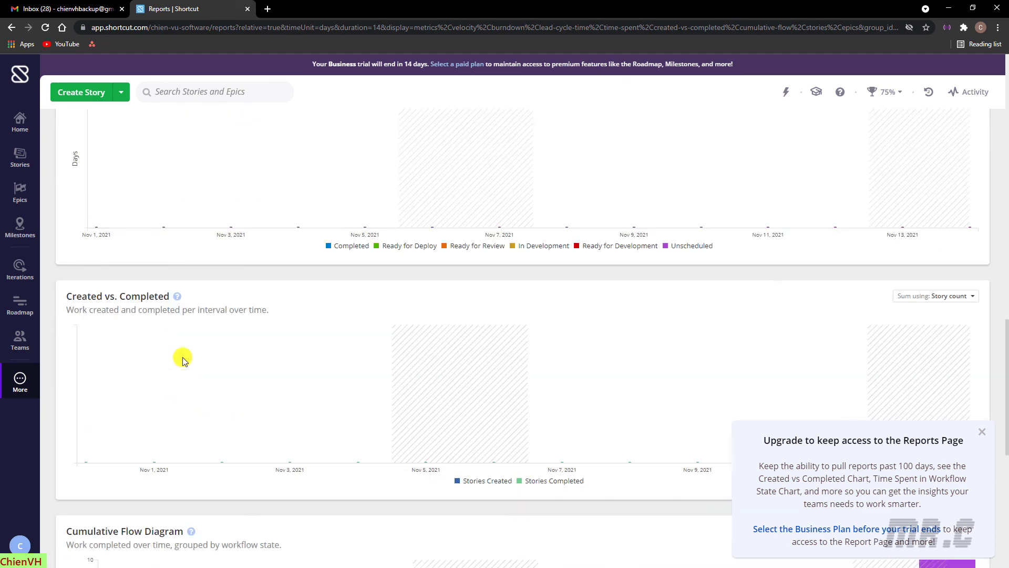
pyautogui.scroll(-1, 182, 357)
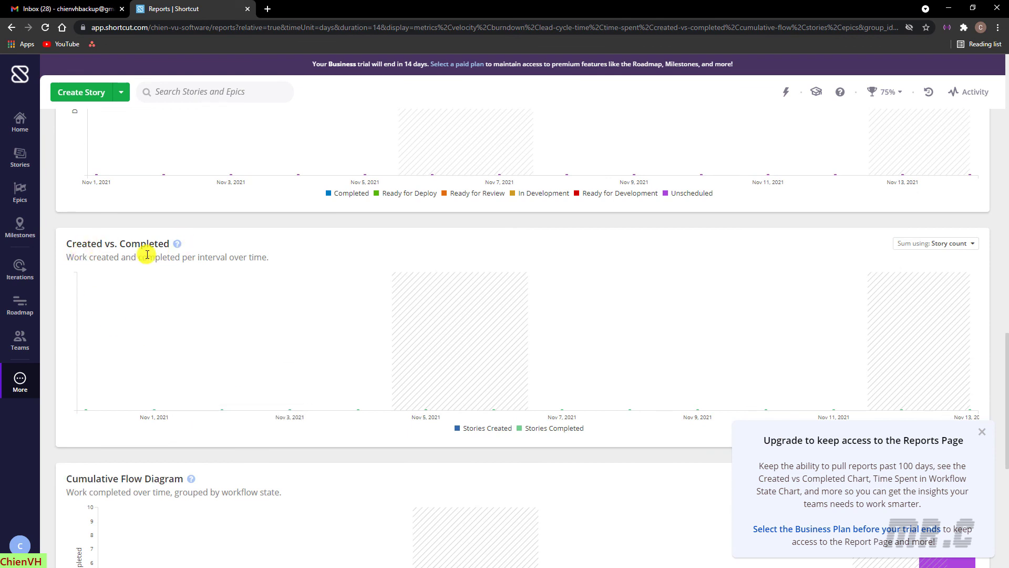
pyautogui.scroll(-2, 147, 269)
pyautogui.scroll(-2, 115, 273)
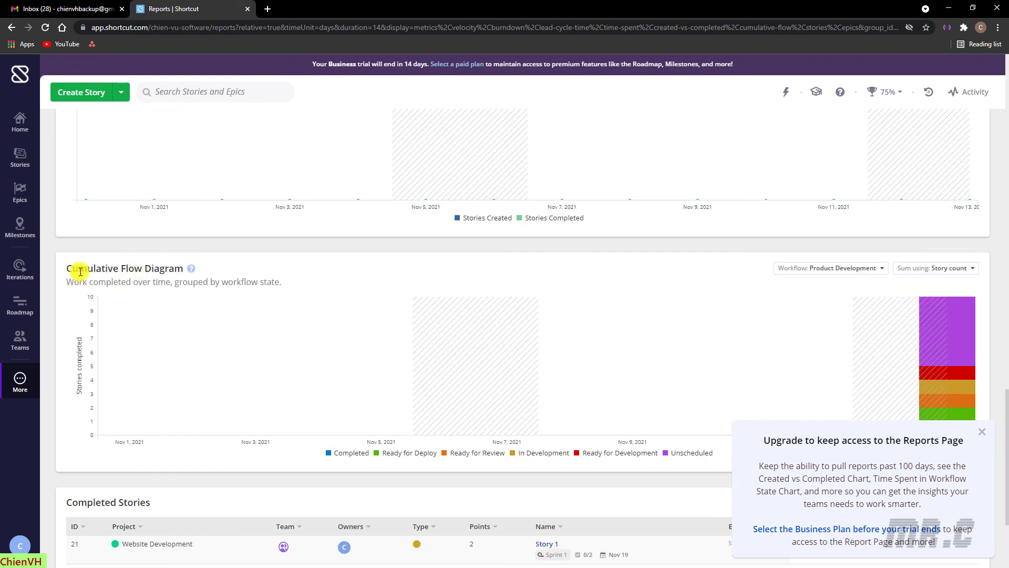
pyautogui.scroll(-3, 158, 278)
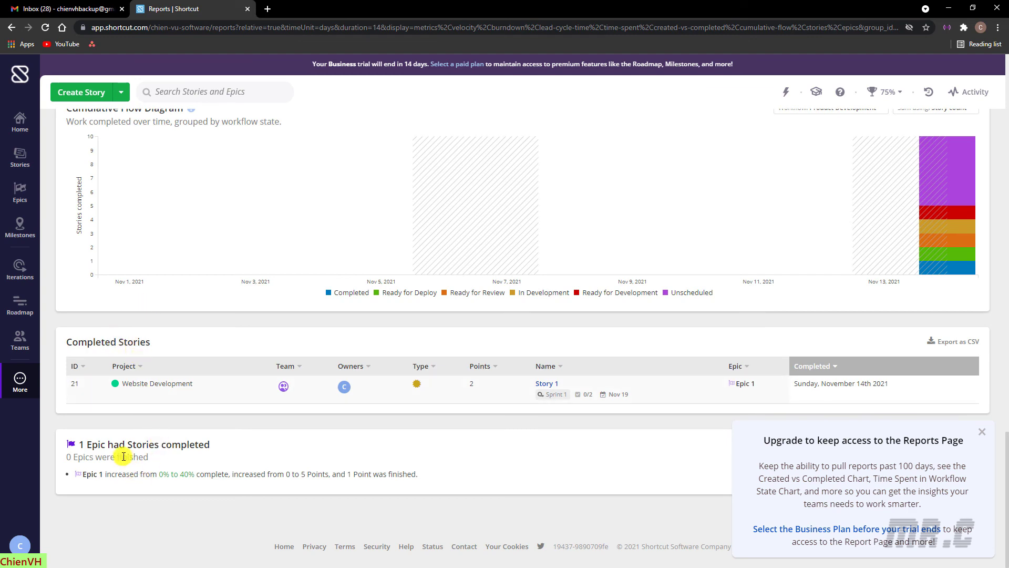
pyautogui.scroll(3, 175, 484)
pyautogui.scroll(15, 174, 484)
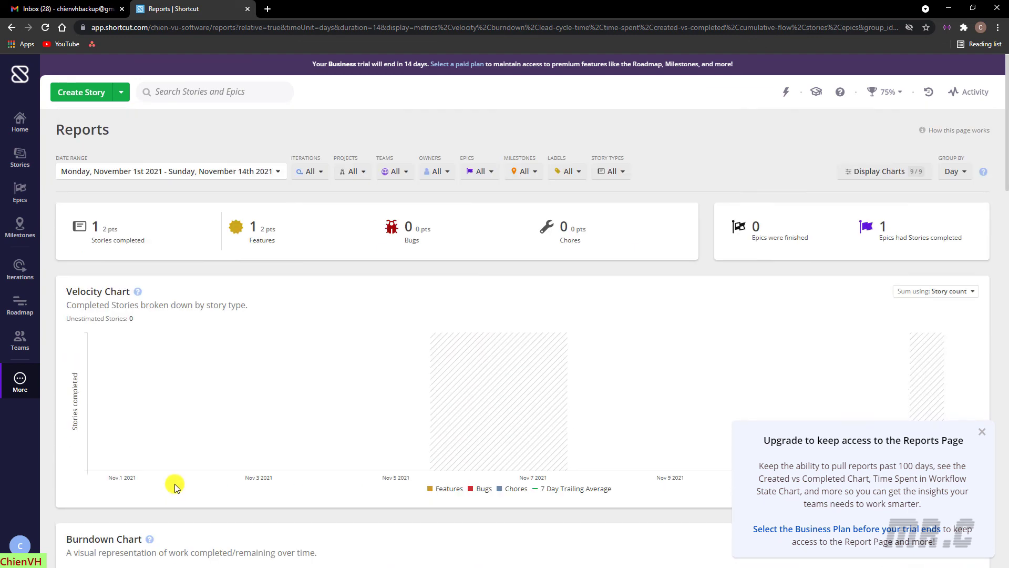
pyautogui.click(20, 379)
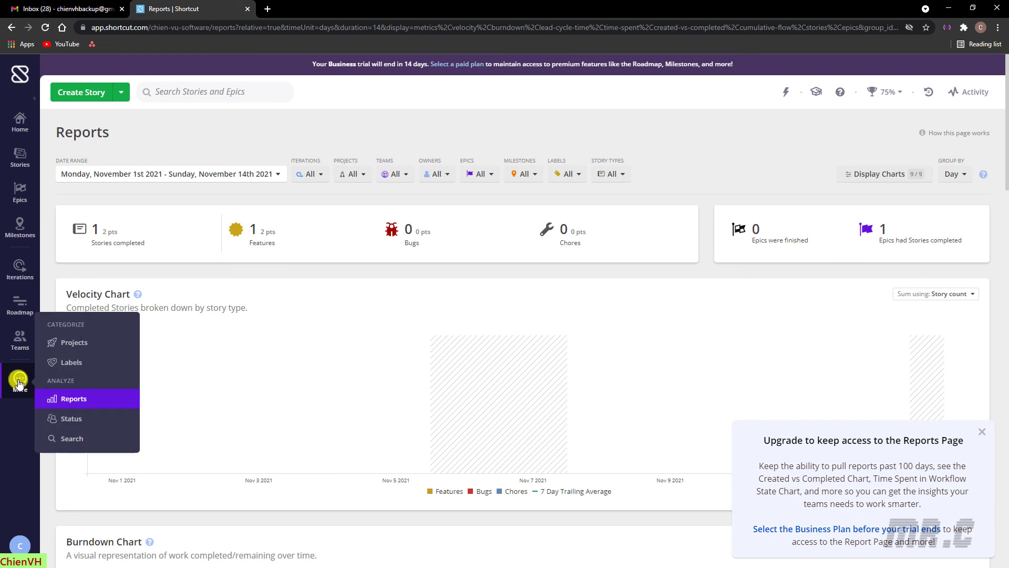
# - View the Status page as story cards
pyautogui.click(69, 419)
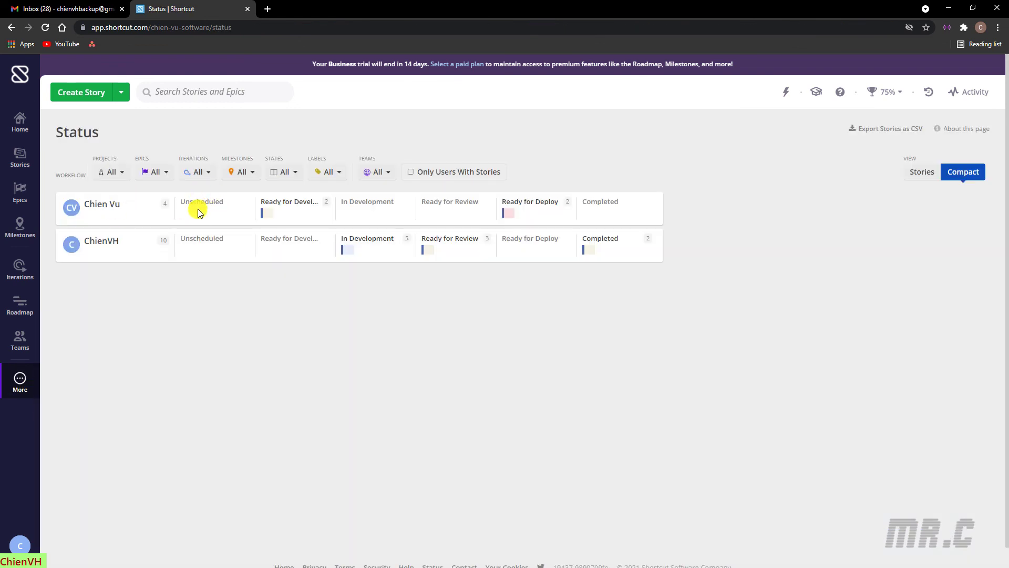
pyautogui.doubleClick(199, 201)
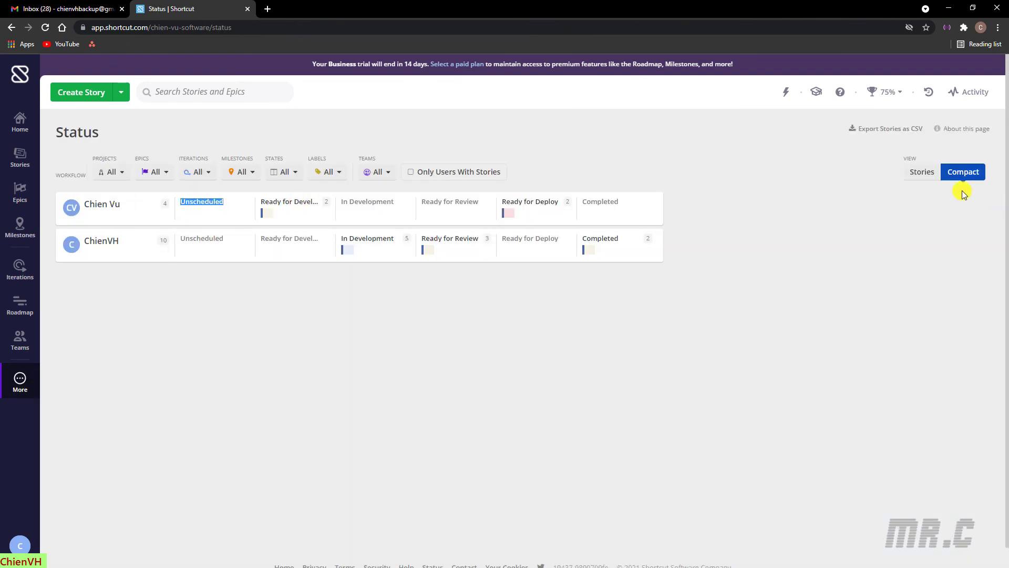
pyautogui.click(922, 172)
pyautogui.scroll(-3, 291, 335)
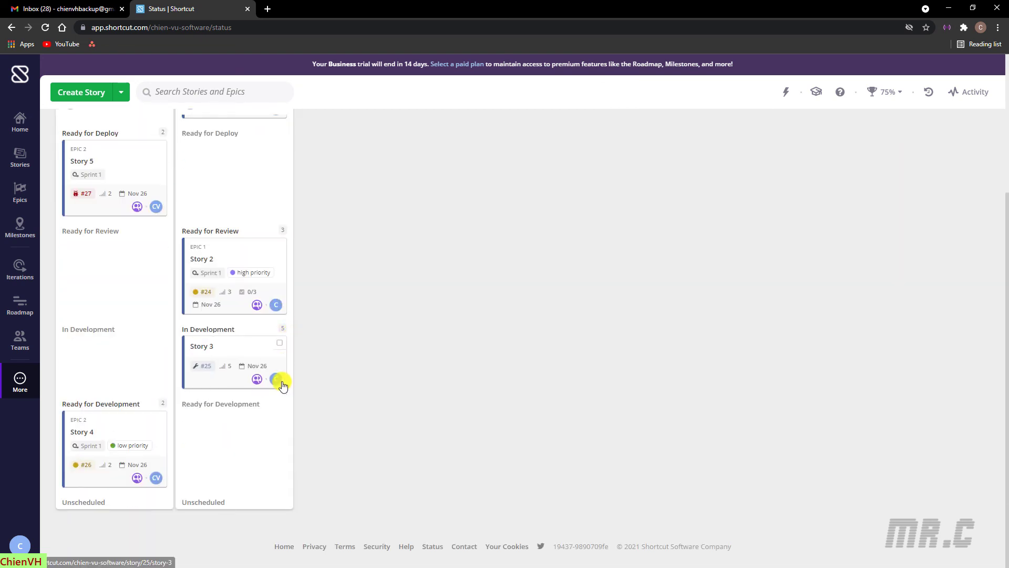
pyautogui.scroll(3, 283, 386)
# - Go to the story Search page via More, then bring up the profile menu
pyautogui.click(20, 377)
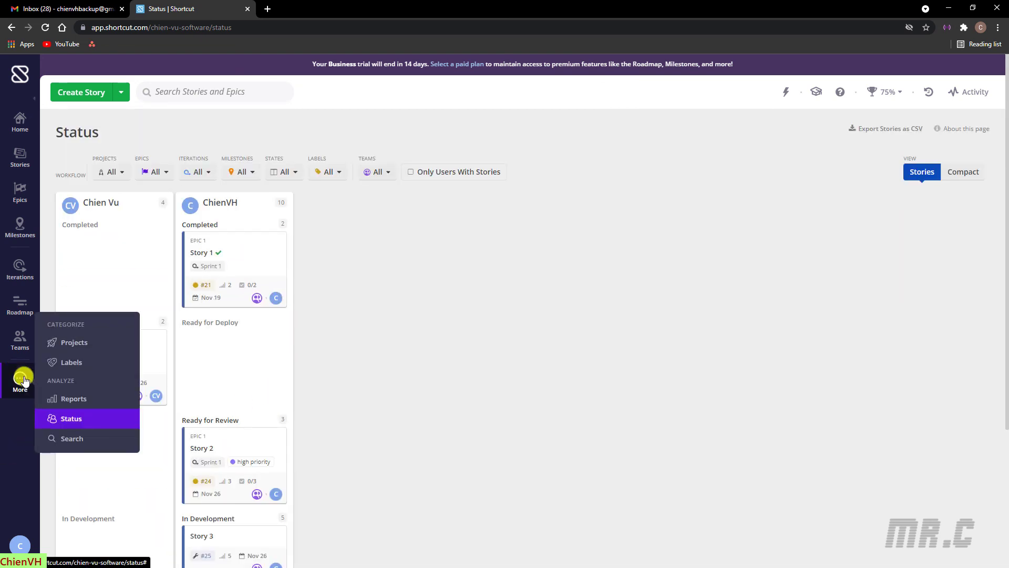
pyautogui.click(84, 439)
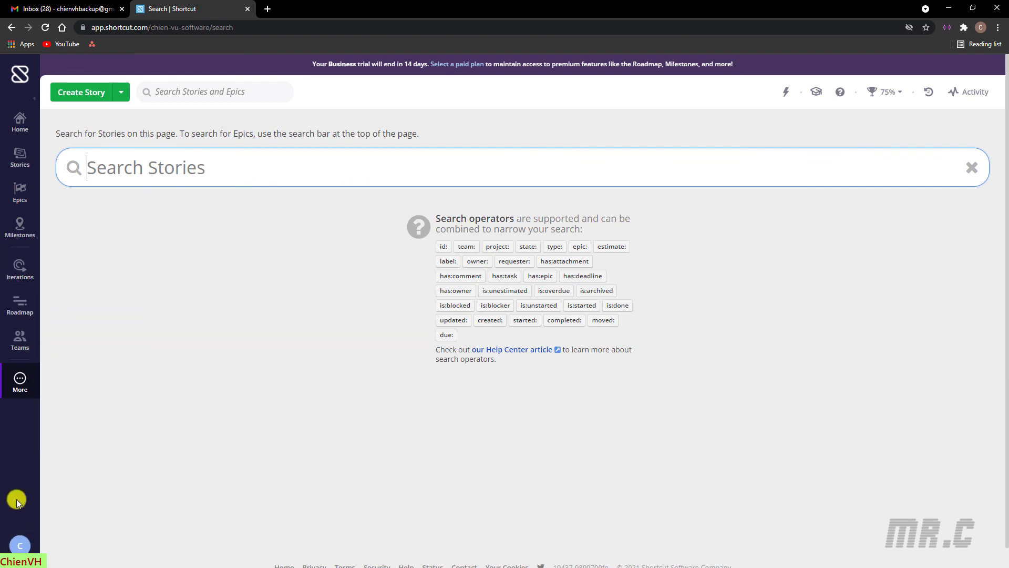
pyautogui.click(21, 546)
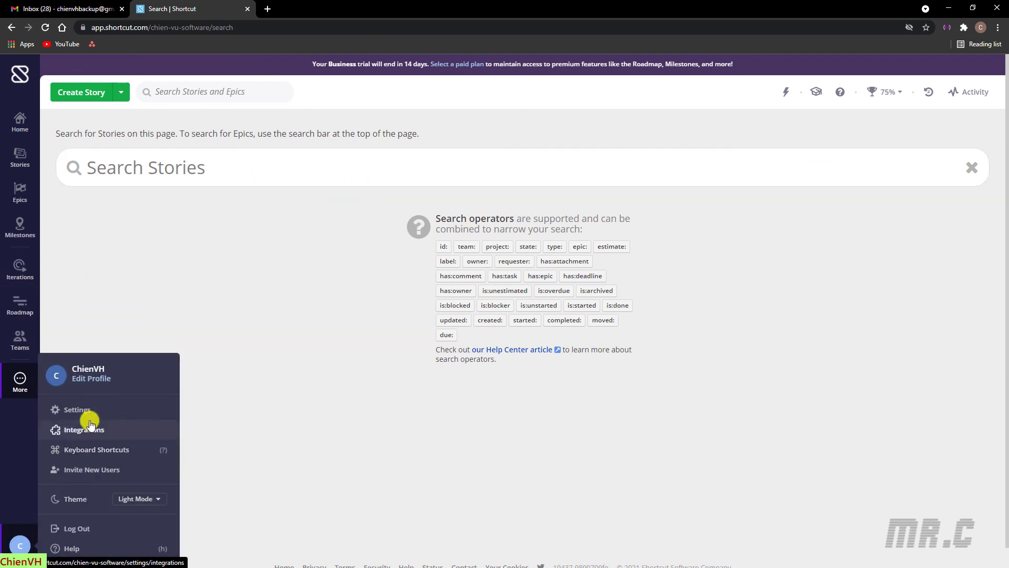
# - Browse the workspace Integrations list and open the Slack integration page
pyautogui.click(99, 431)
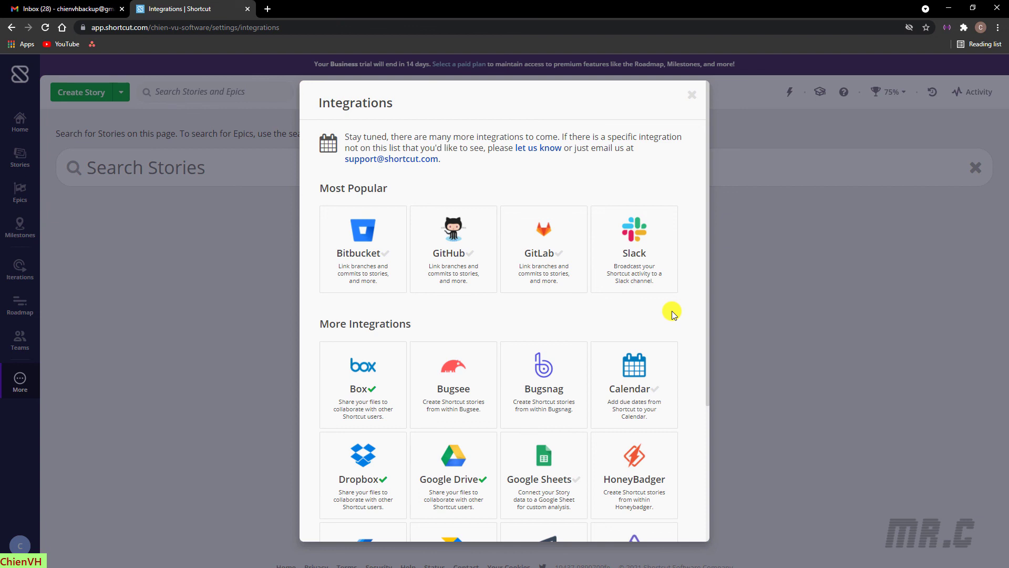
pyautogui.scroll(-2, 672, 310)
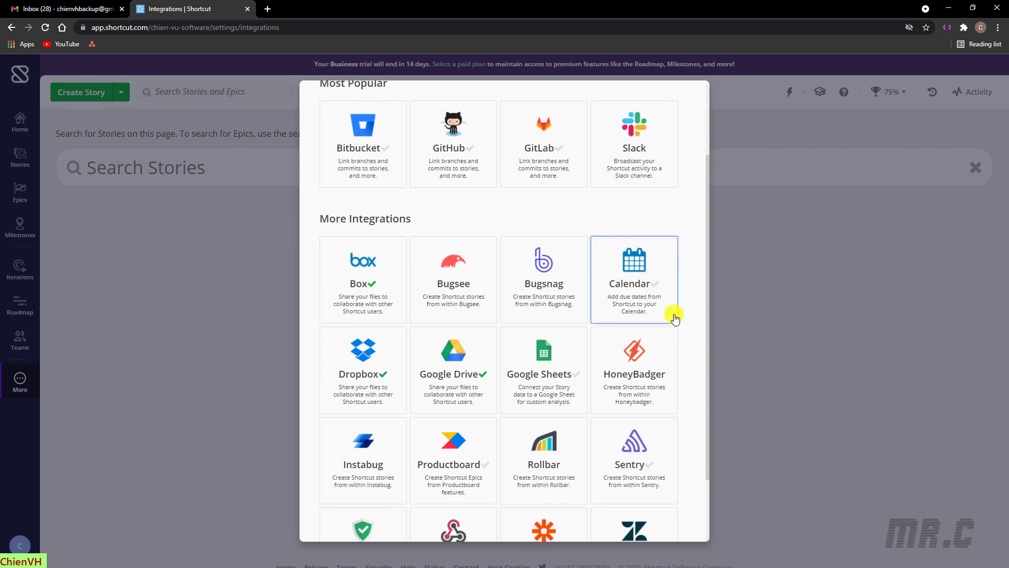
pyautogui.scroll(-2, 388, 377)
pyautogui.scroll(2, 553, 381)
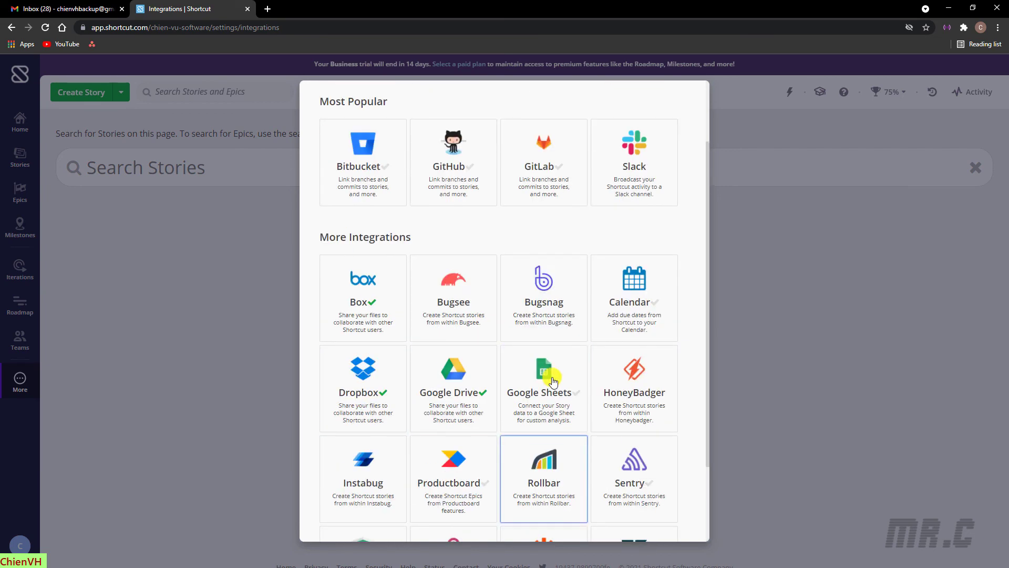
pyautogui.scroll(2, 553, 381)
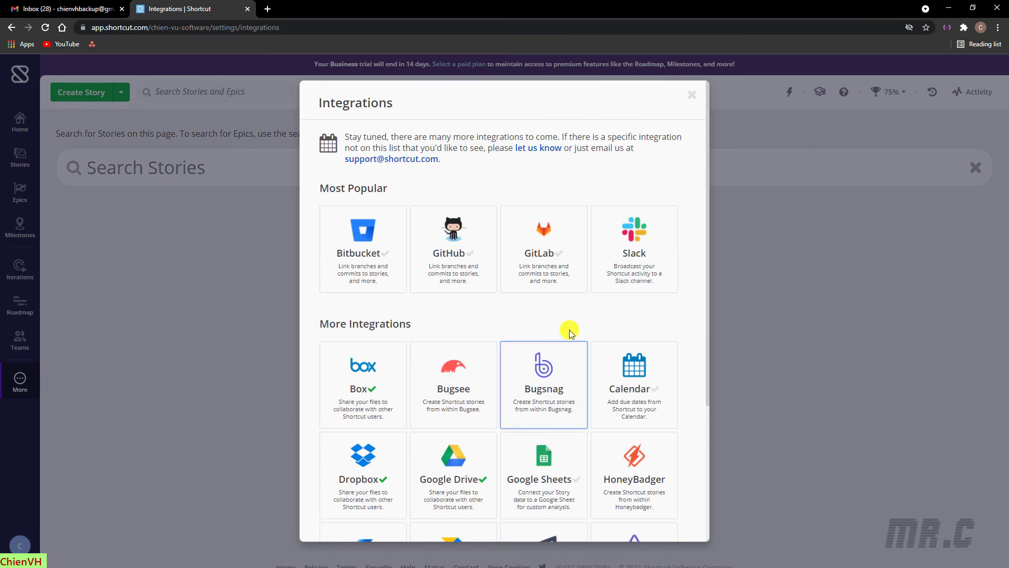
pyautogui.click(640, 238)
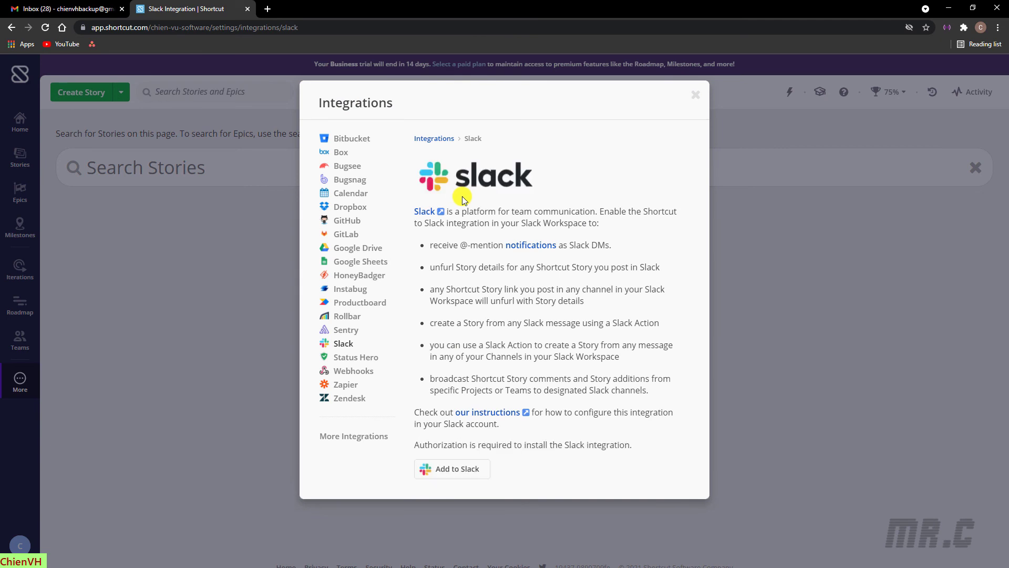
pyautogui.click(470, 471)
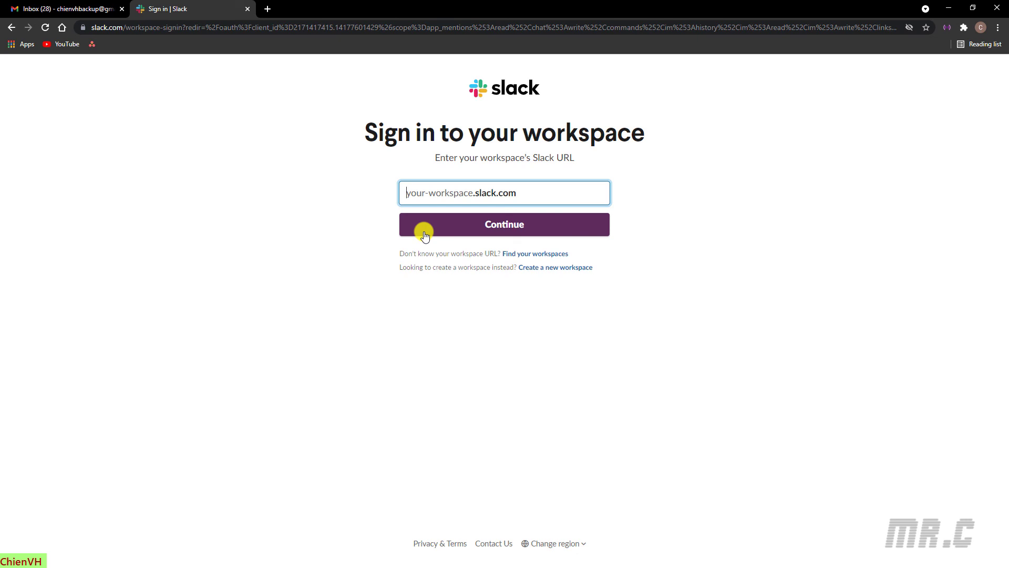
pyautogui.click(12, 29)
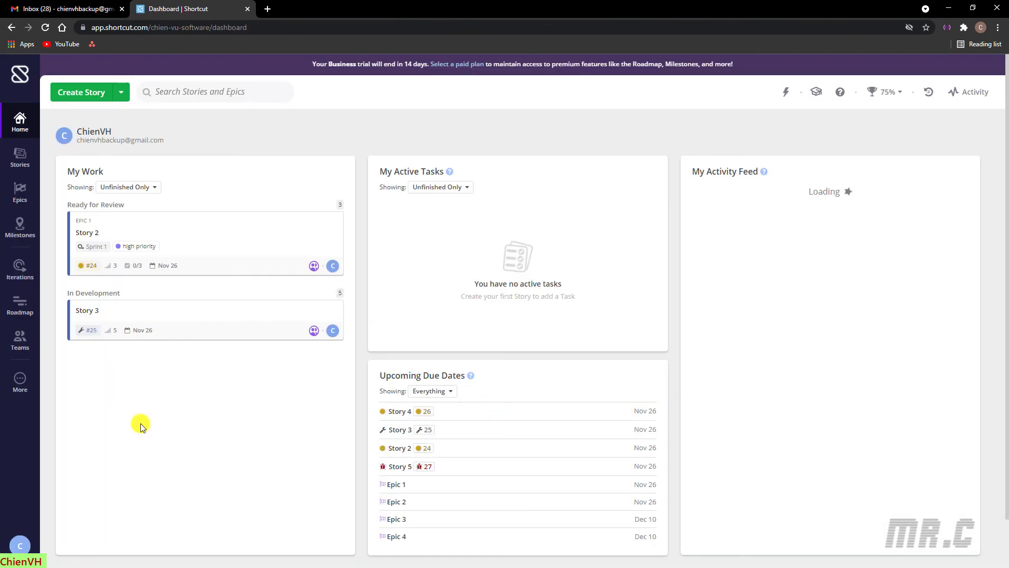